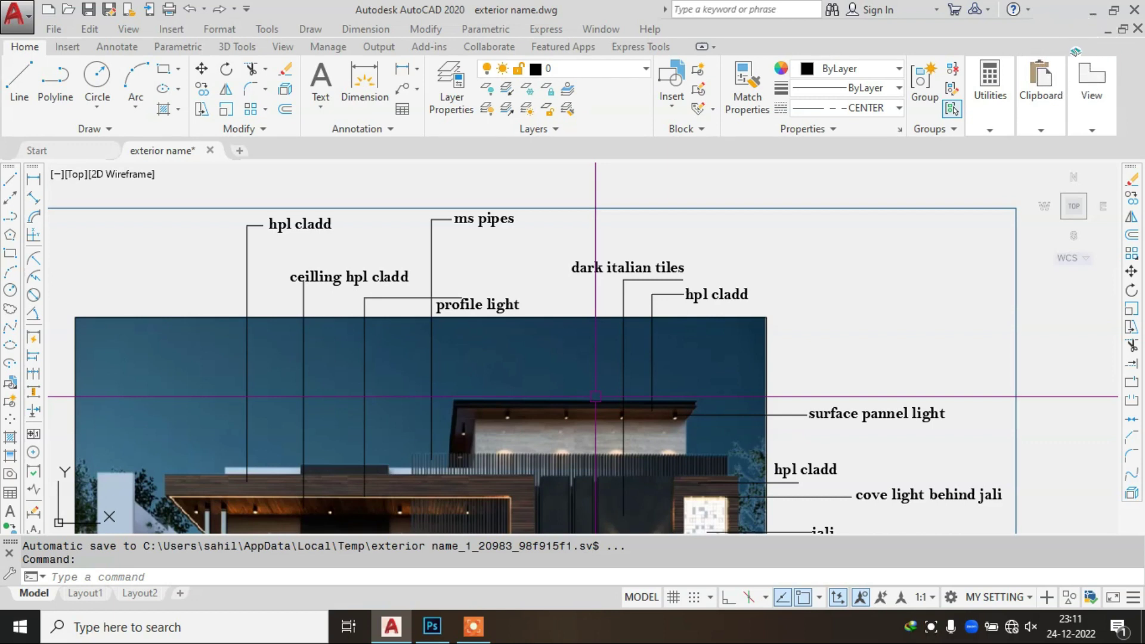
- Zoom out and pan to frame the coloured elevation and its left-side labels
scroll(468, 229, down, 3)
scroll(468, 232, down, 1)
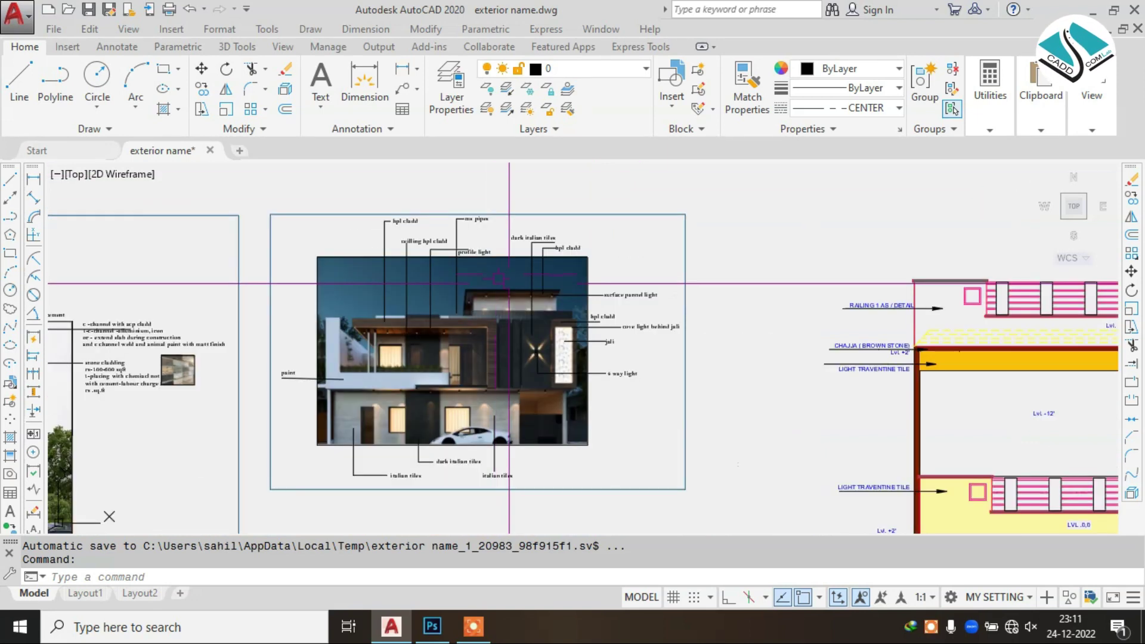
middle_drag(866, 369, 376, 263)
middle_drag(1025, 196, 696, 194)
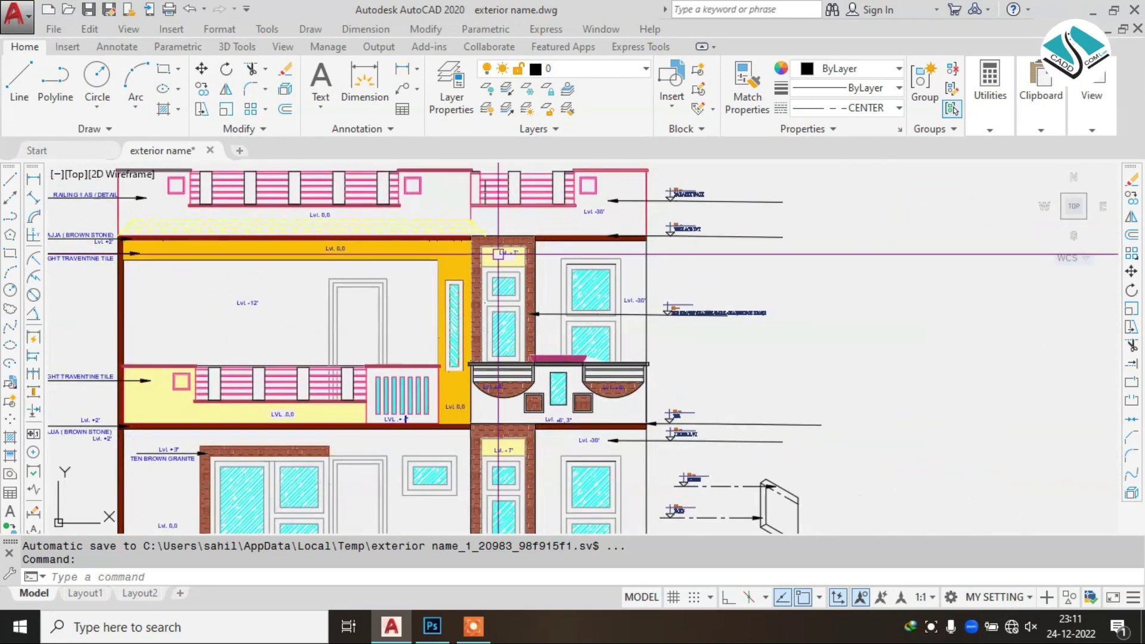
scroll(697, 194, up, 4)
scroll(696, 198, down, 4)
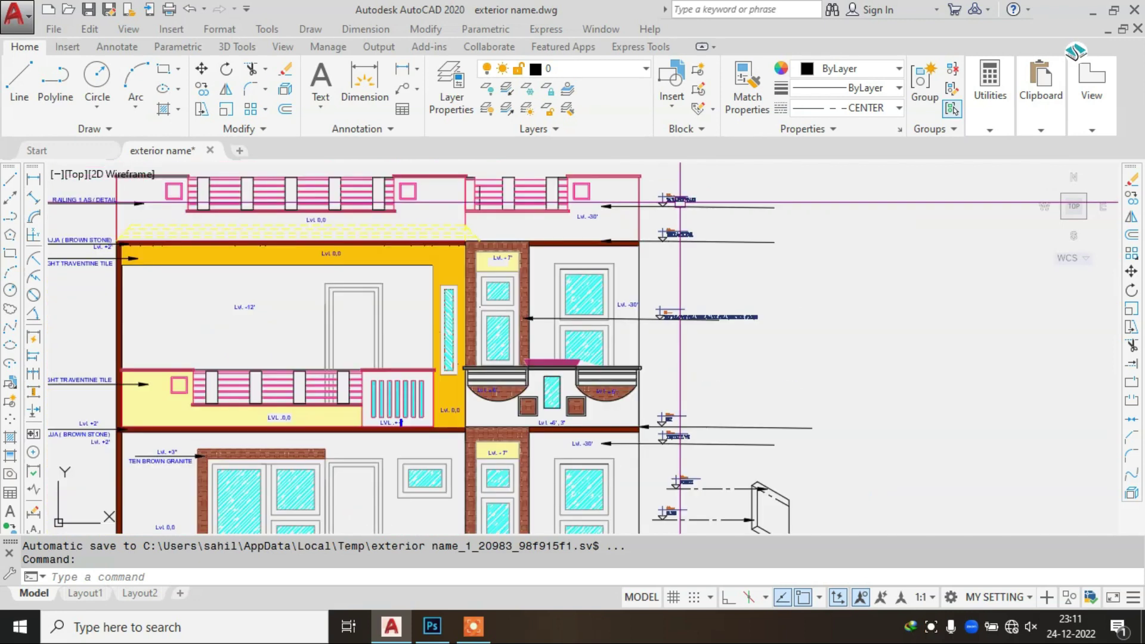
middle_drag(493, 229, 659, 249)
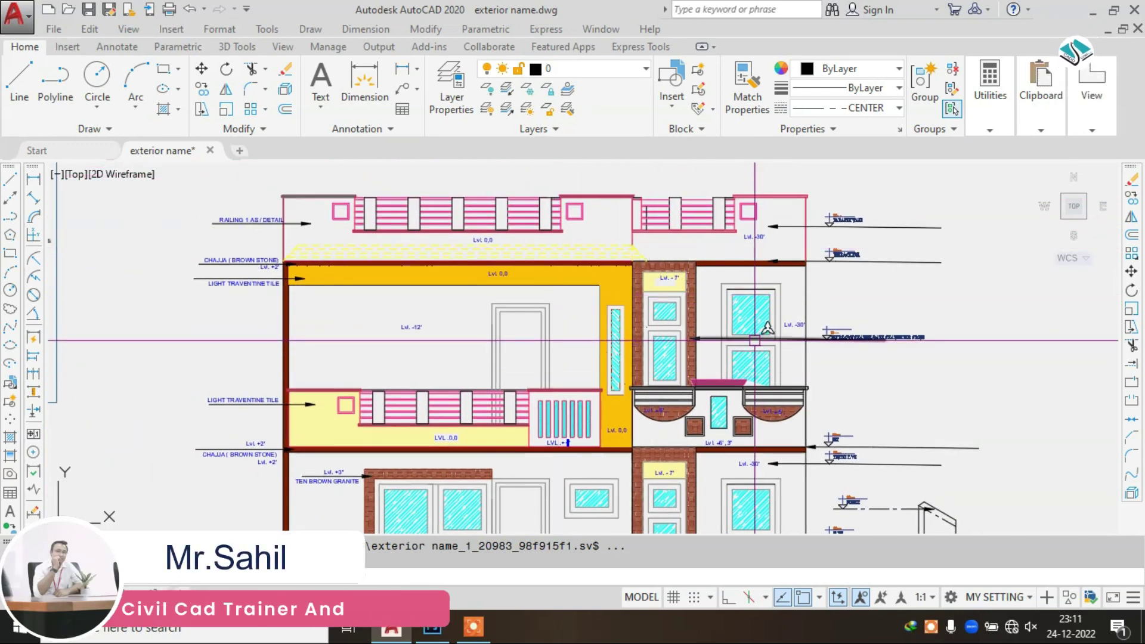
- Inspect the balcony and upper floors, with level marks like Lvl. -30' and the CHAJJA (BROWN STONE) callout
scroll(765, 322, up, 3)
scroll(667, 386, down, 3)
middle_drag(667, 385, 652, 382)
scroll(651, 382, up, 2)
scroll(619, 331, up, 2)
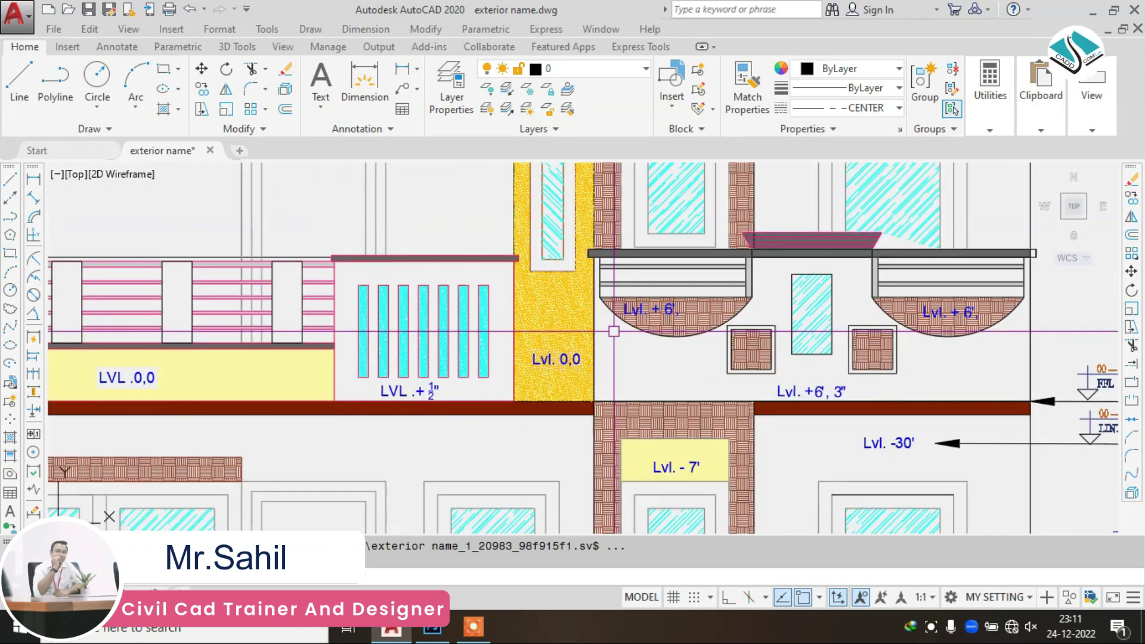
scroll(613, 331, down, 1)
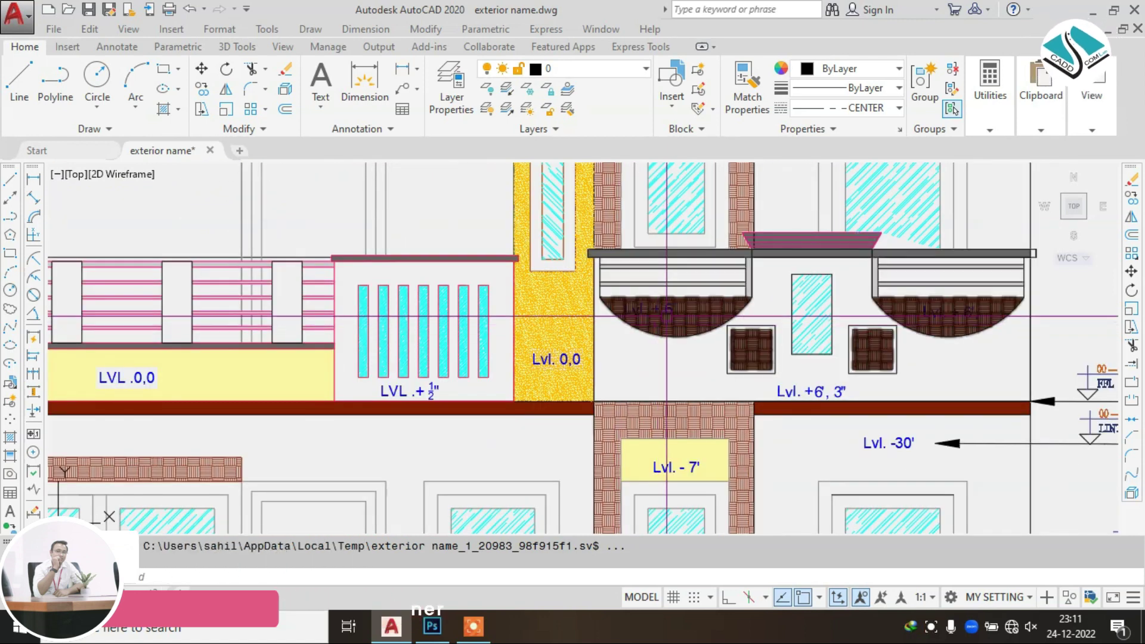
scroll(614, 330, down, 3)
scroll(614, 331, down, 2)
scroll(608, 393, up, 4)
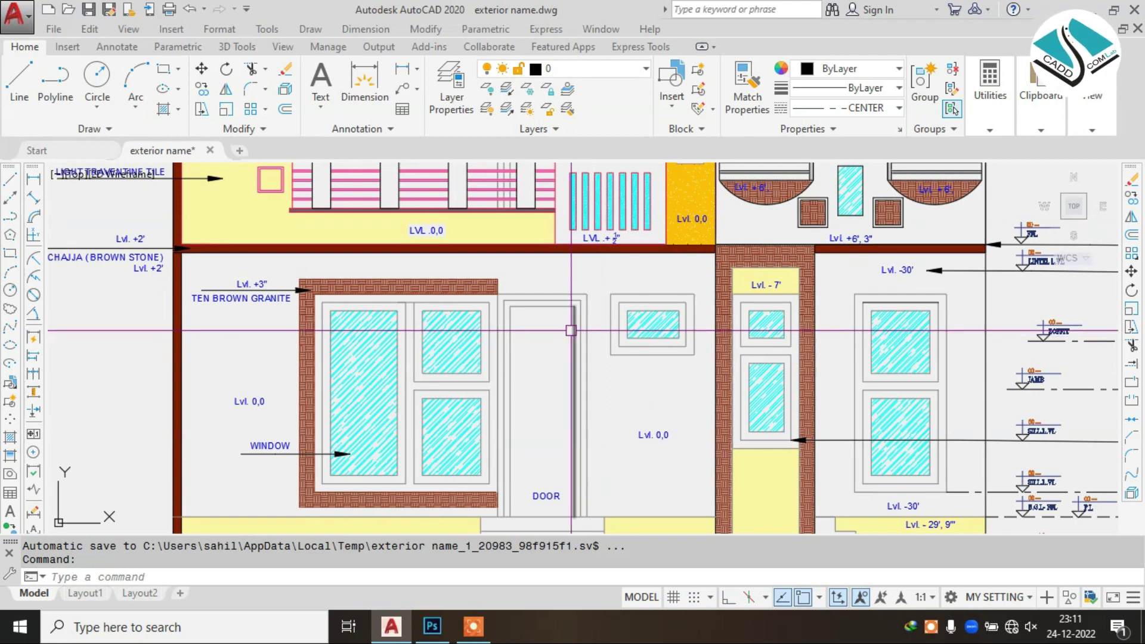
scroll(588, 335, down, 3)
scroll(655, 358, up, 2)
middle_drag(715, 310, 621, 442)
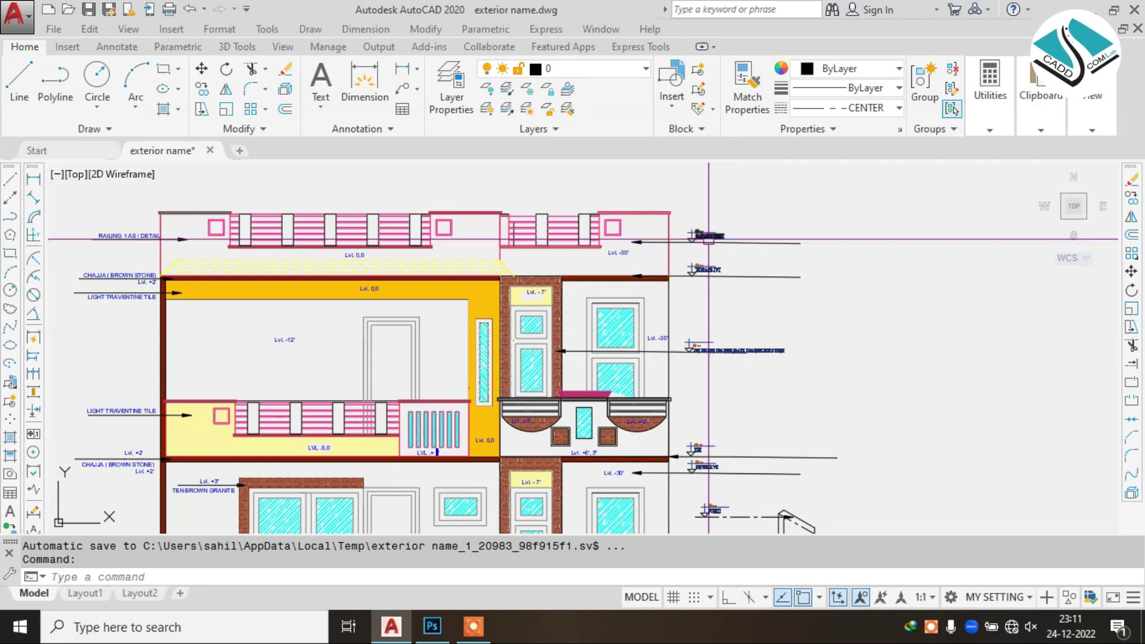
scroll(708, 241, down, 2)
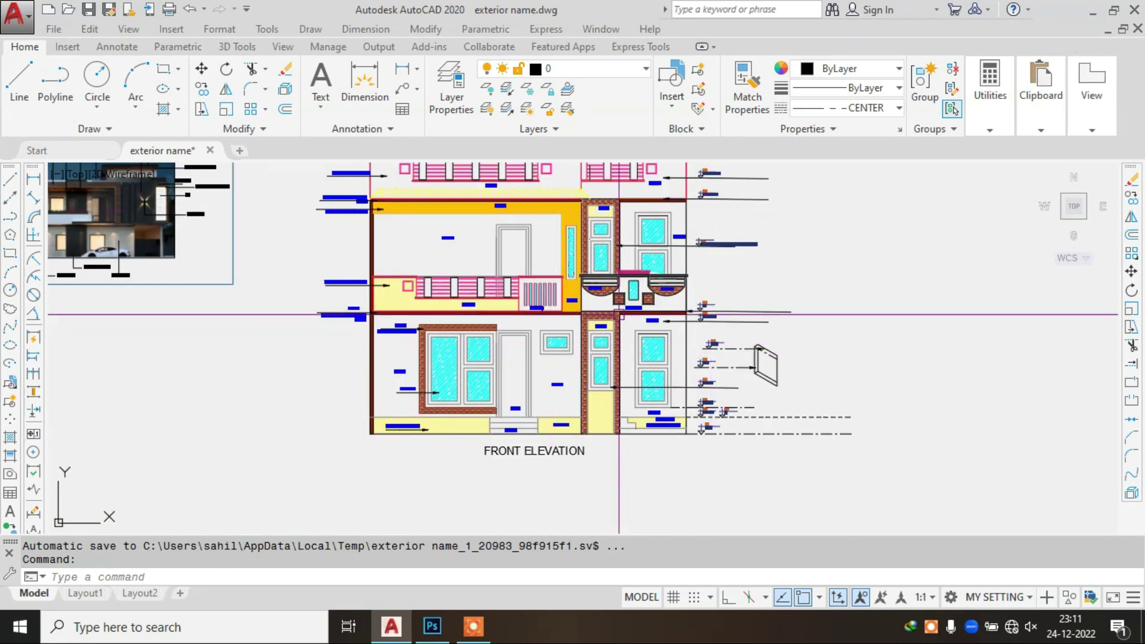
- Zoom into the elevation's right side and upper floors to inspect the chajja and travertine tile detail
scroll(691, 355, up, 3)
scroll(679, 364, up, 2)
middle_drag(668, 389, 650, 338)
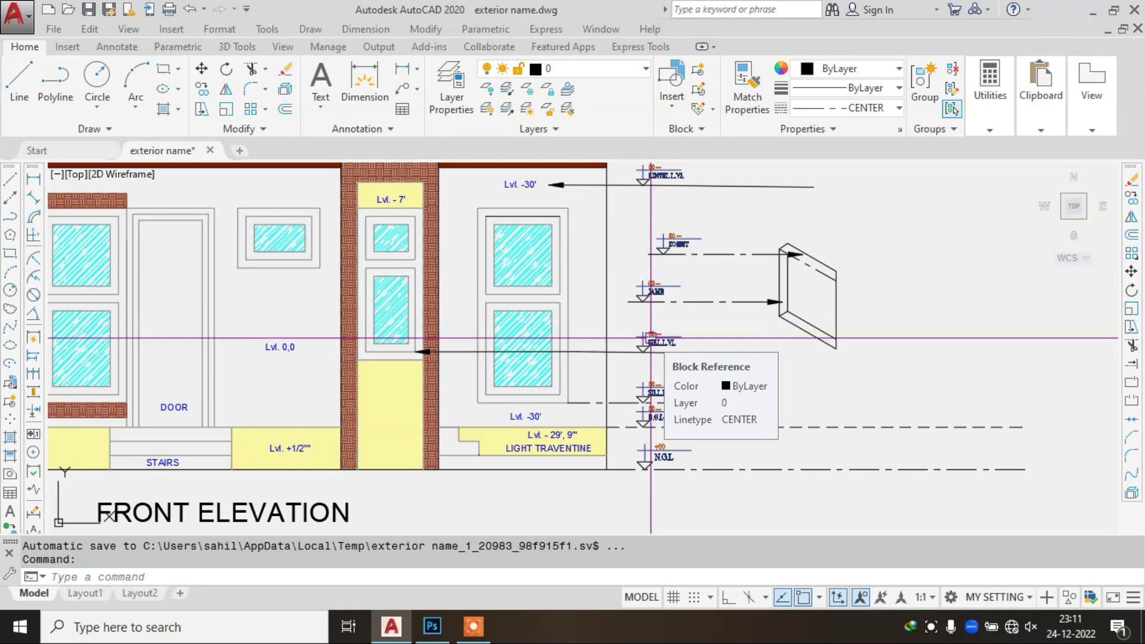
scroll(650, 338, down, 5)
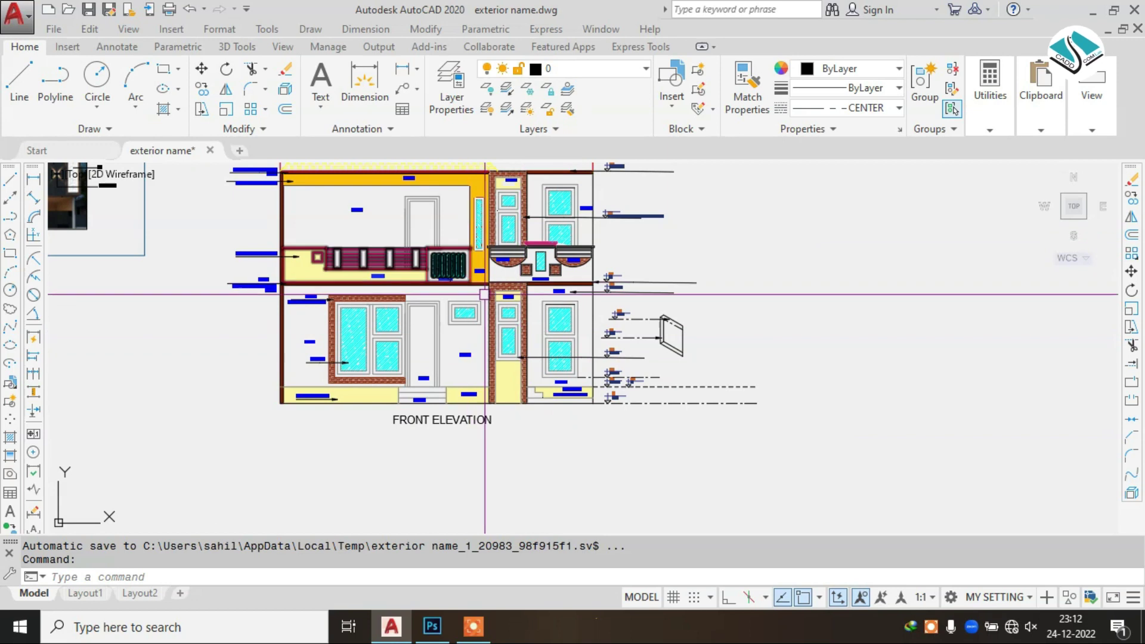
scroll(564, 355, up, 2)
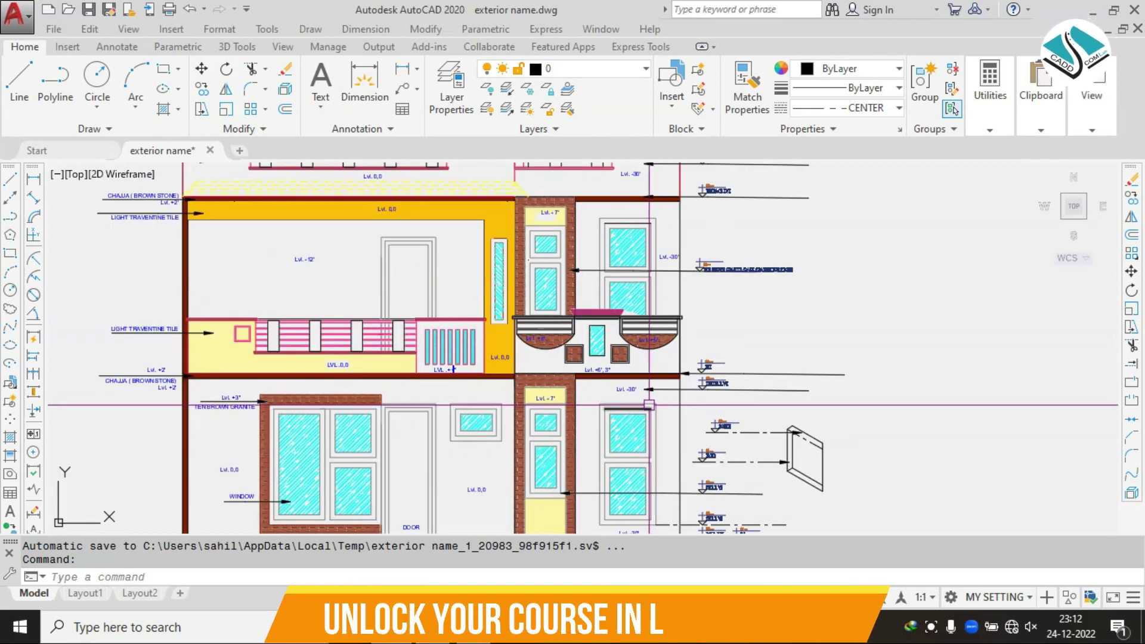
scroll(432, 273, up, 1)
scroll(685, 418, up, 3)
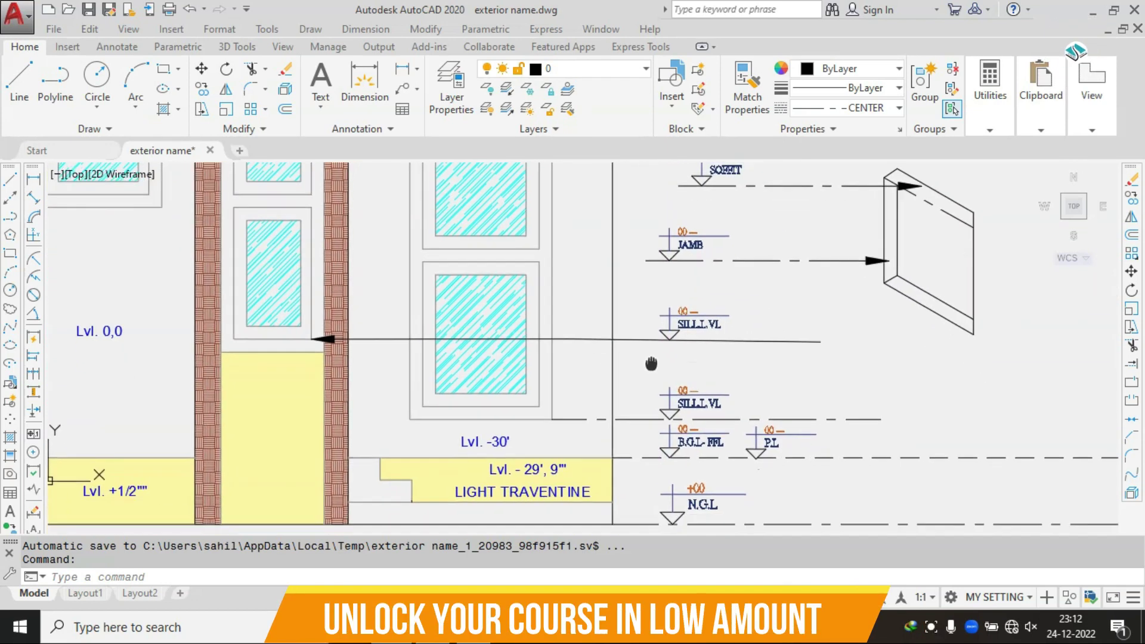
scroll(645, 338, up, 1)
scroll(645, 339, down, 4)
scroll(577, 242, up, 1)
scroll(536, 239, up, 1)
scroll(527, 240, up, 1)
middle_drag(527, 239, 527, 310)
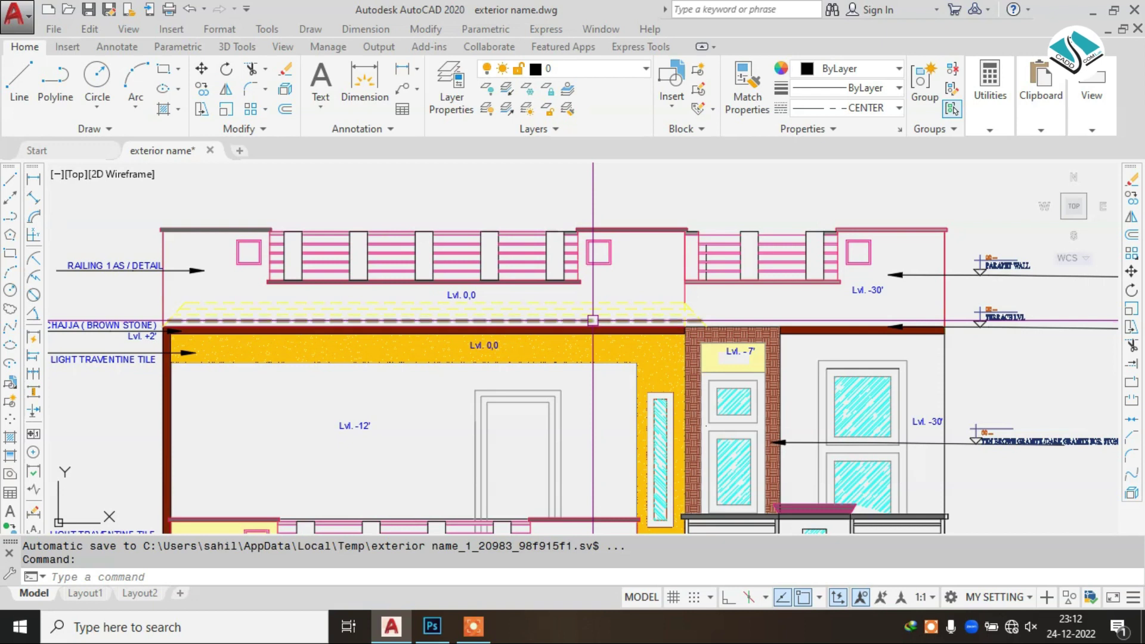
- Pan across to review the elevation's left-side material labels
scroll(588, 313, down, 1)
scroll(585, 307, up, 1)
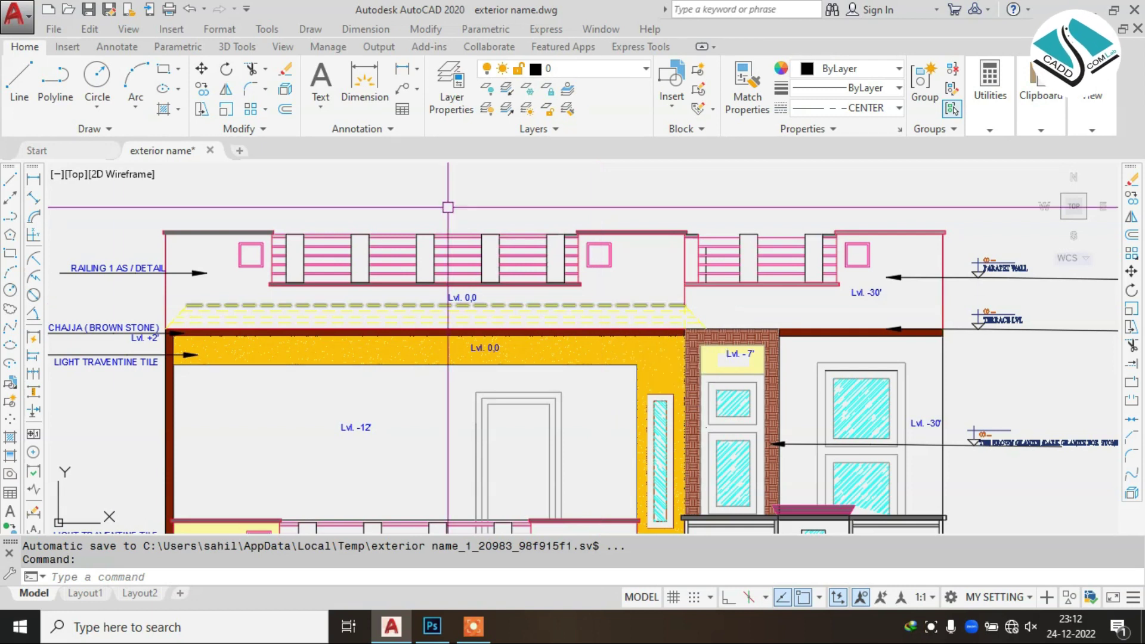
scroll(757, 270, up, 1)
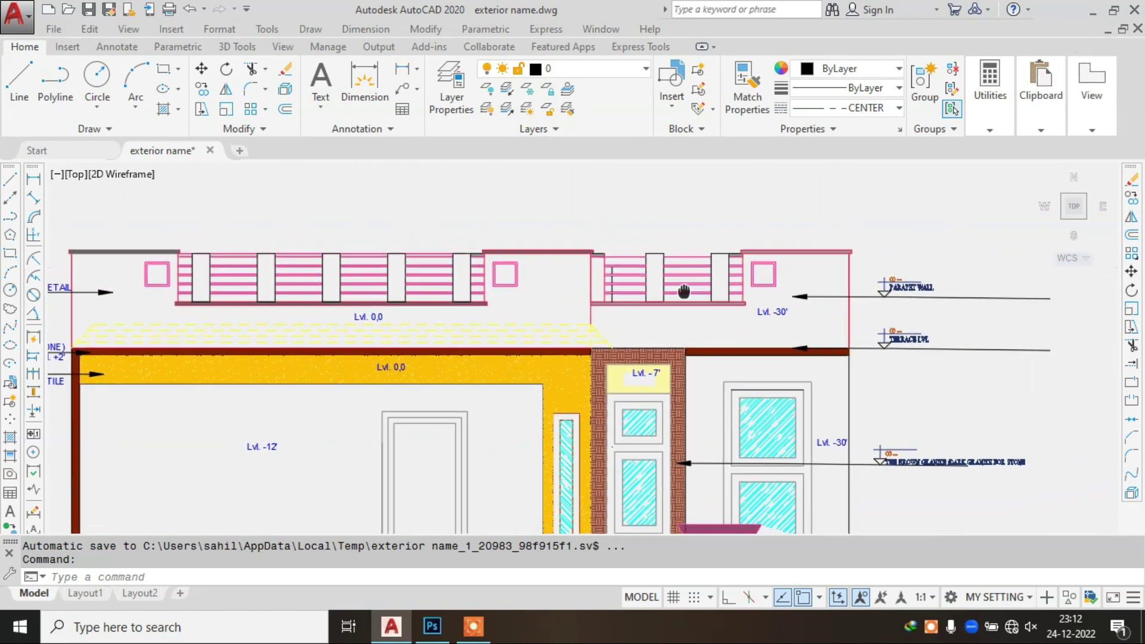
scroll(682, 289, up, 1)
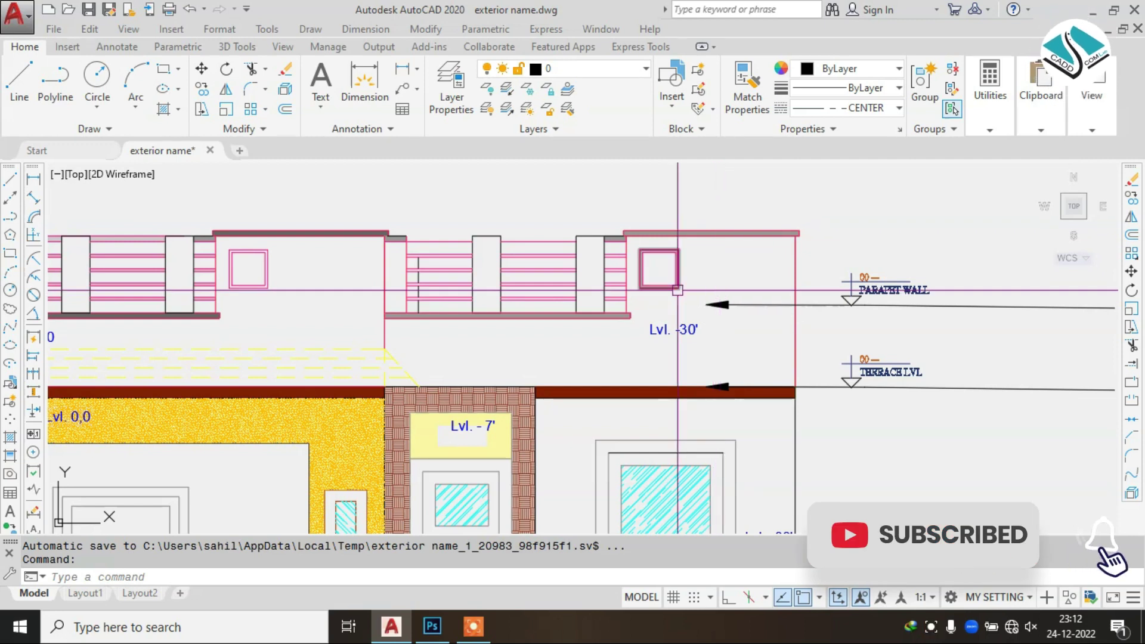
scroll(677, 289, down, 1)
scroll(643, 287, up, 1)
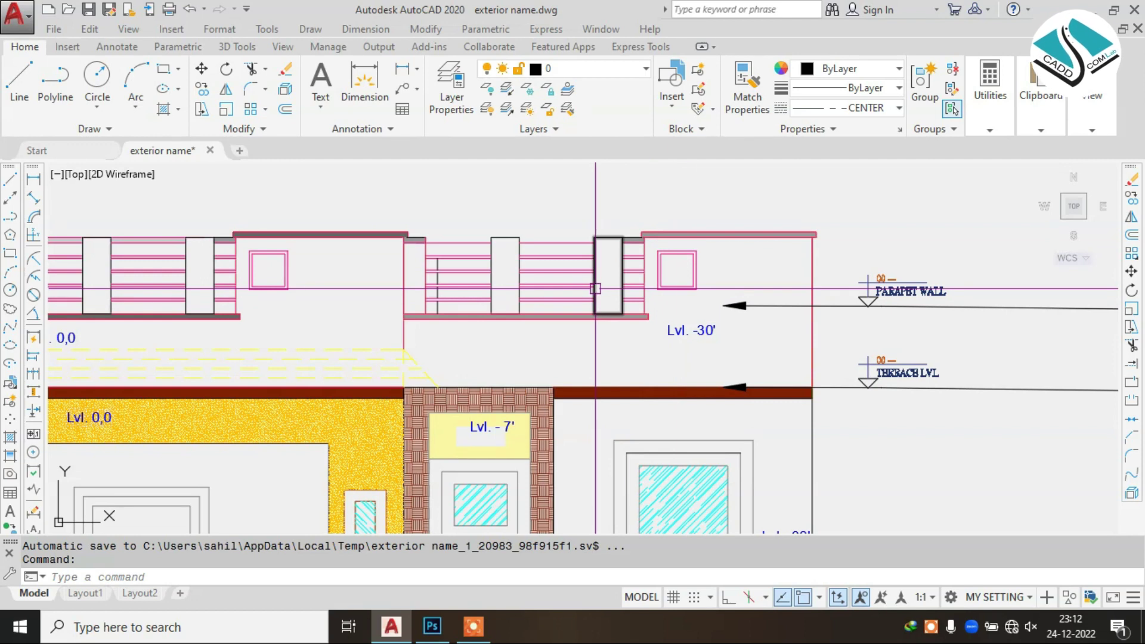
scroll(790, 288, down, 2)
middle_drag(143, 275, 434, 279)
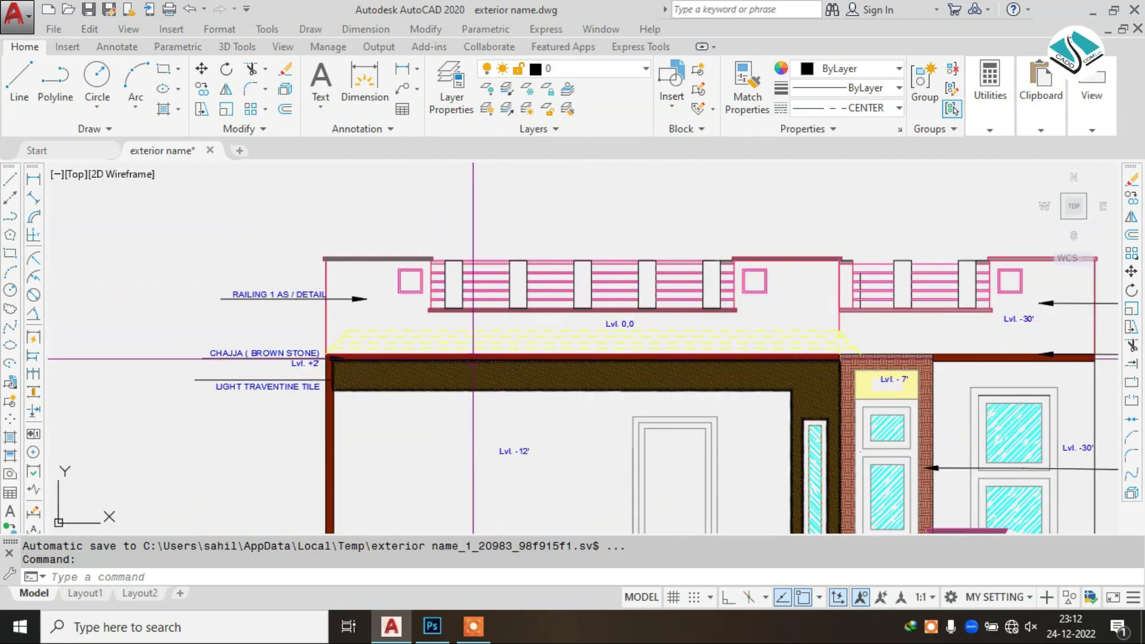
- Zoom out to show the two annotated reference renders beside the elevation
scroll(472, 358, up, 1)
scroll(480, 310, up, 1)
scroll(486, 265, up, 2)
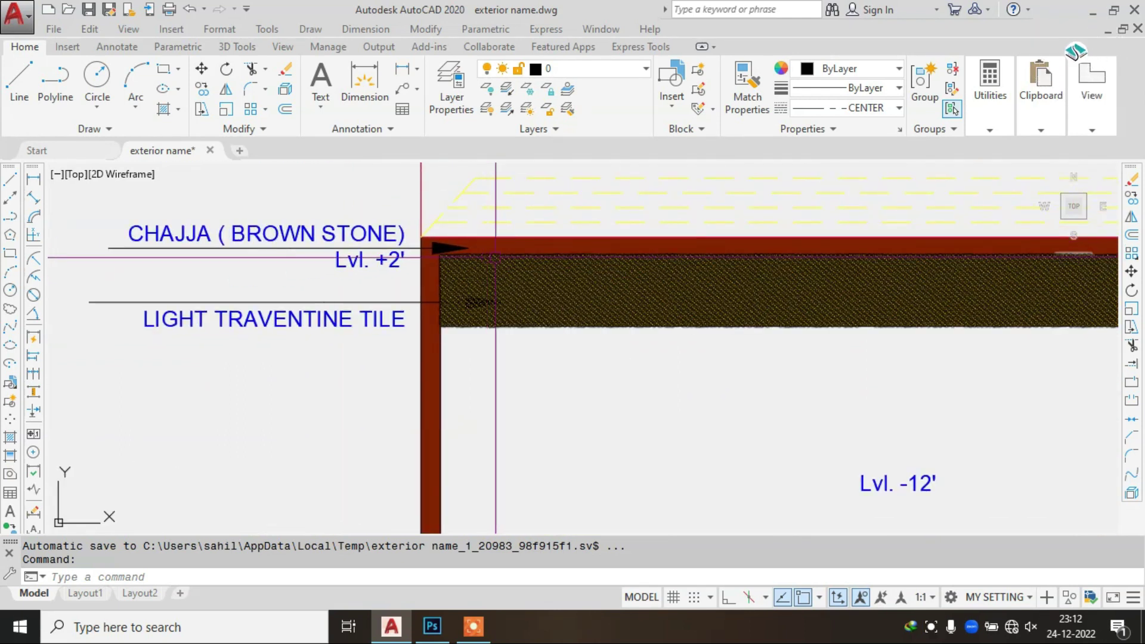
scroll(565, 266, down, 4)
scroll(403, 238, down, 2)
scroll(404, 245, up, 4)
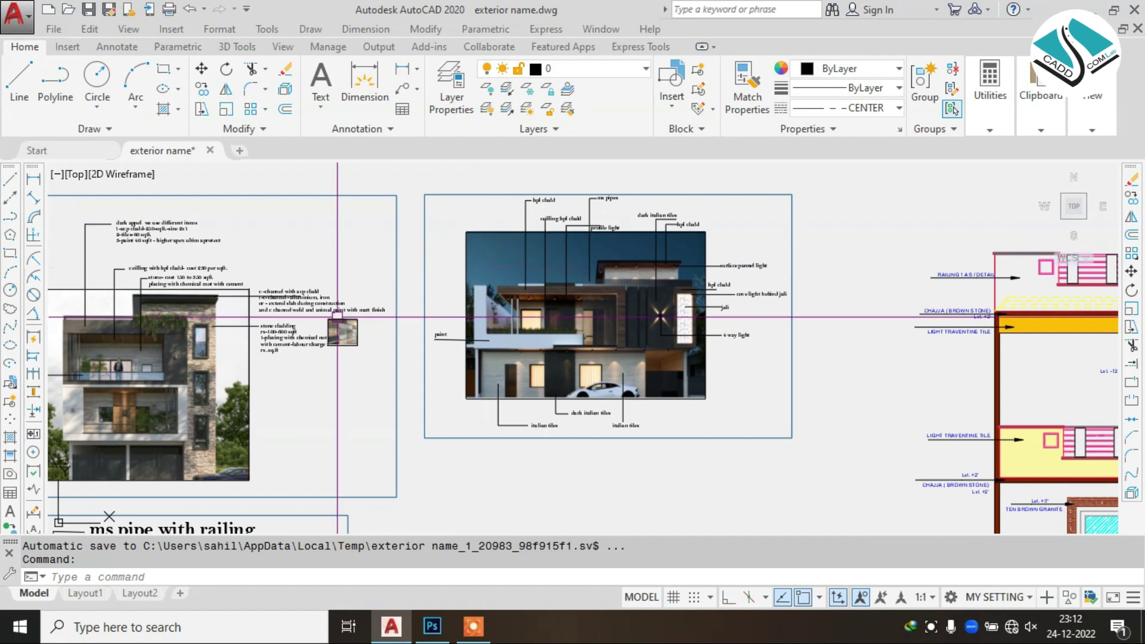
- Examine the render's stone cladding callout, upper window and railing cost note
scroll(508, 275, up, 1)
scroll(508, 275, up, 3)
scroll(508, 275, up, 2)
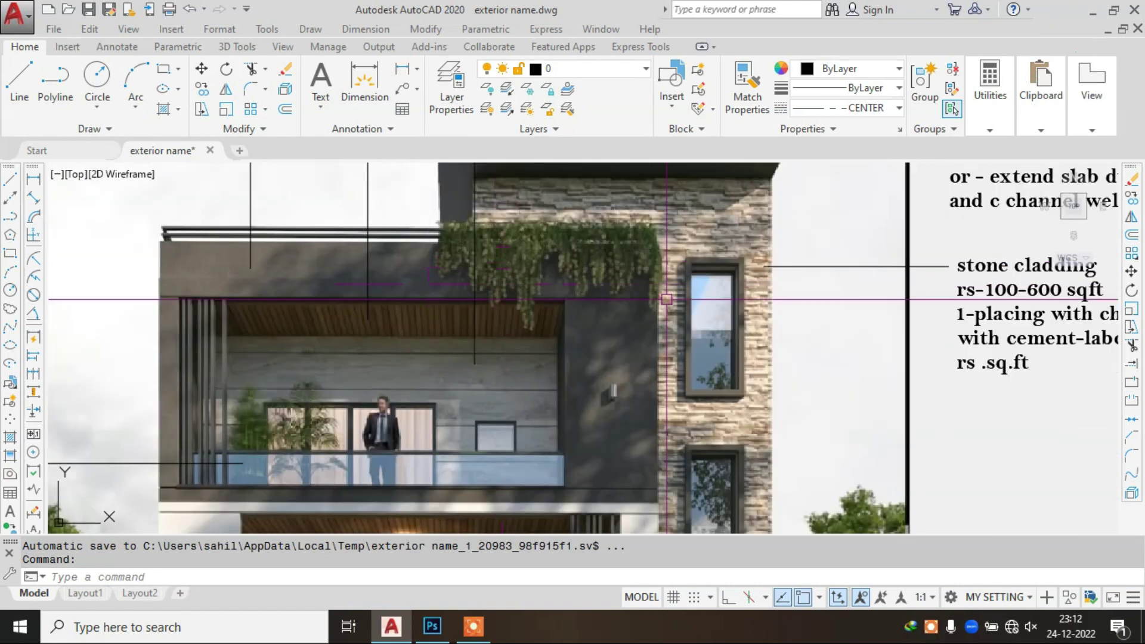
middle_drag(586, 487, 663, 267)
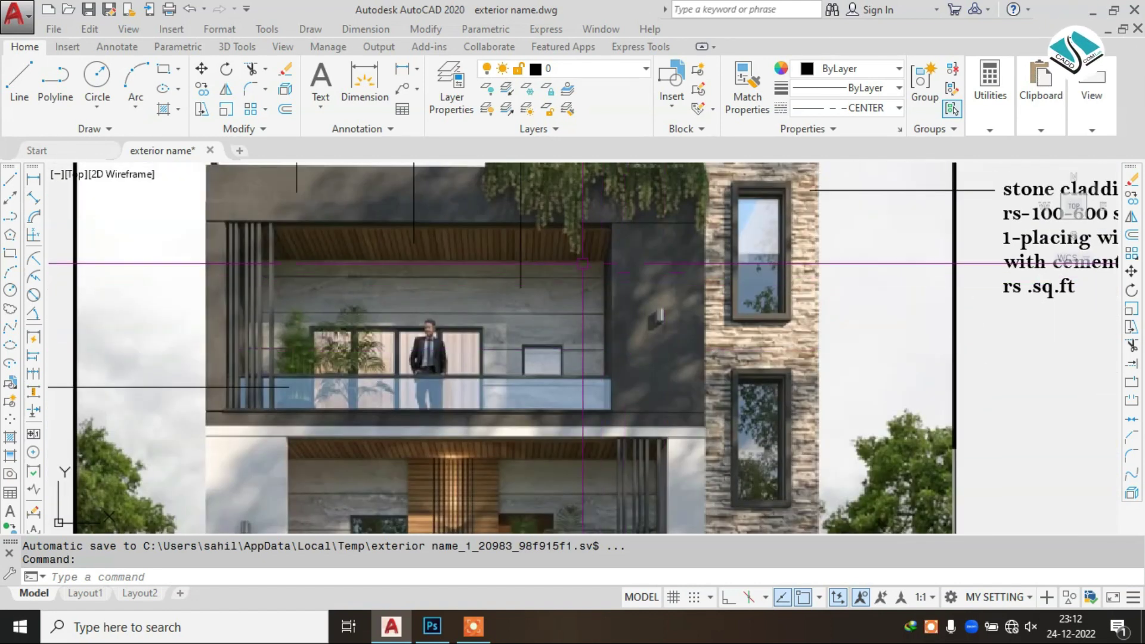
scroll(578, 295, down, 3)
scroll(617, 309, up, 4)
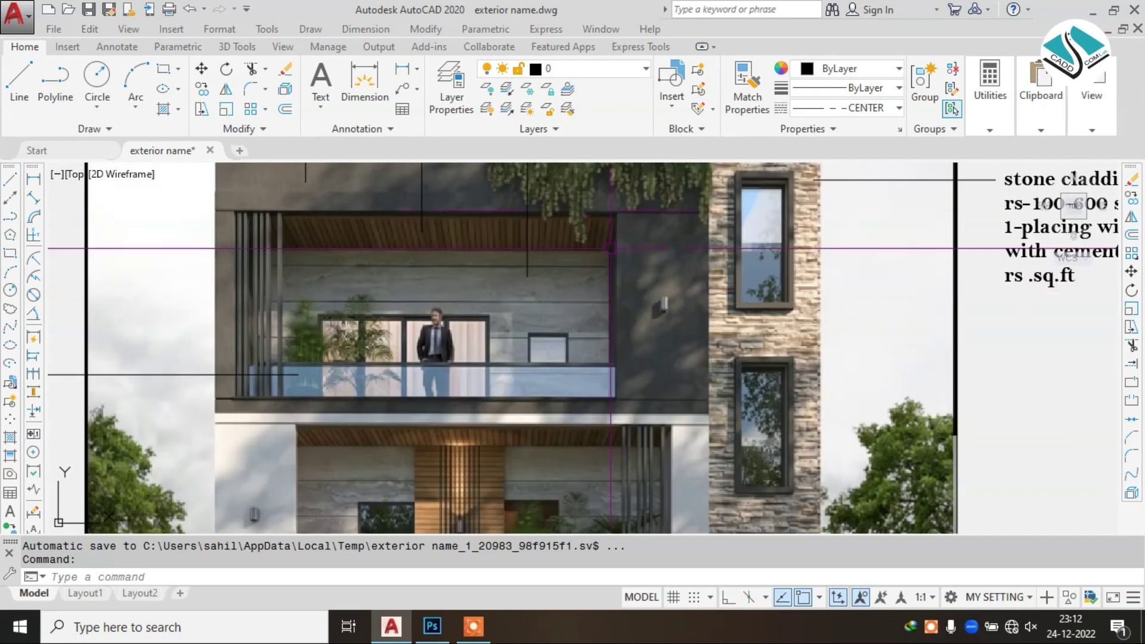
scroll(1008, 340, up, 2)
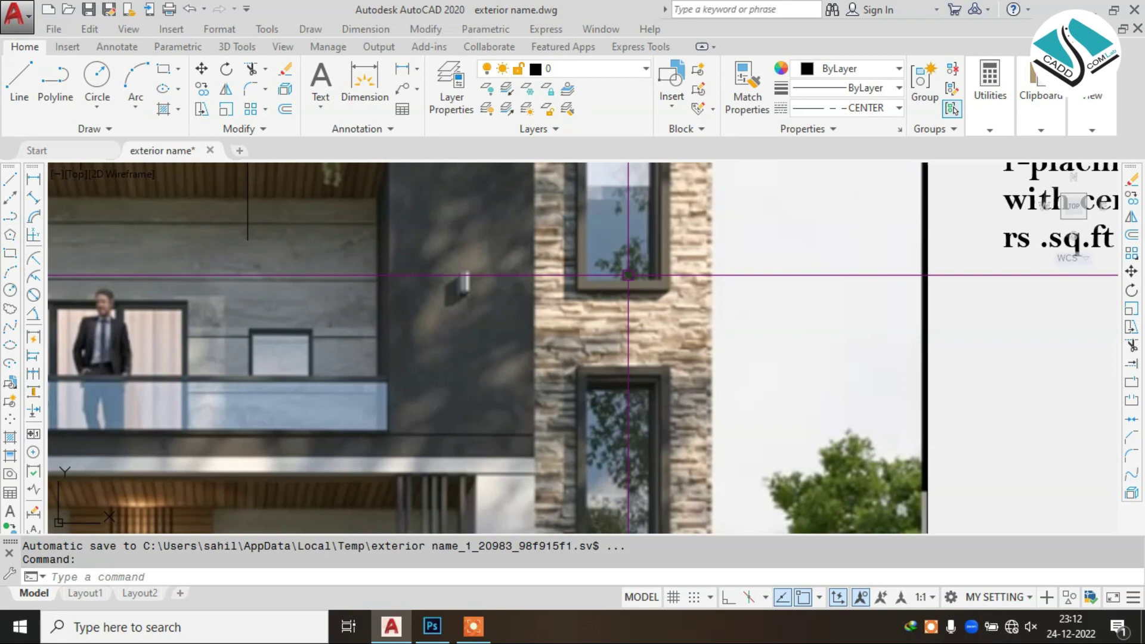
middle_drag(627, 275, 617, 391)
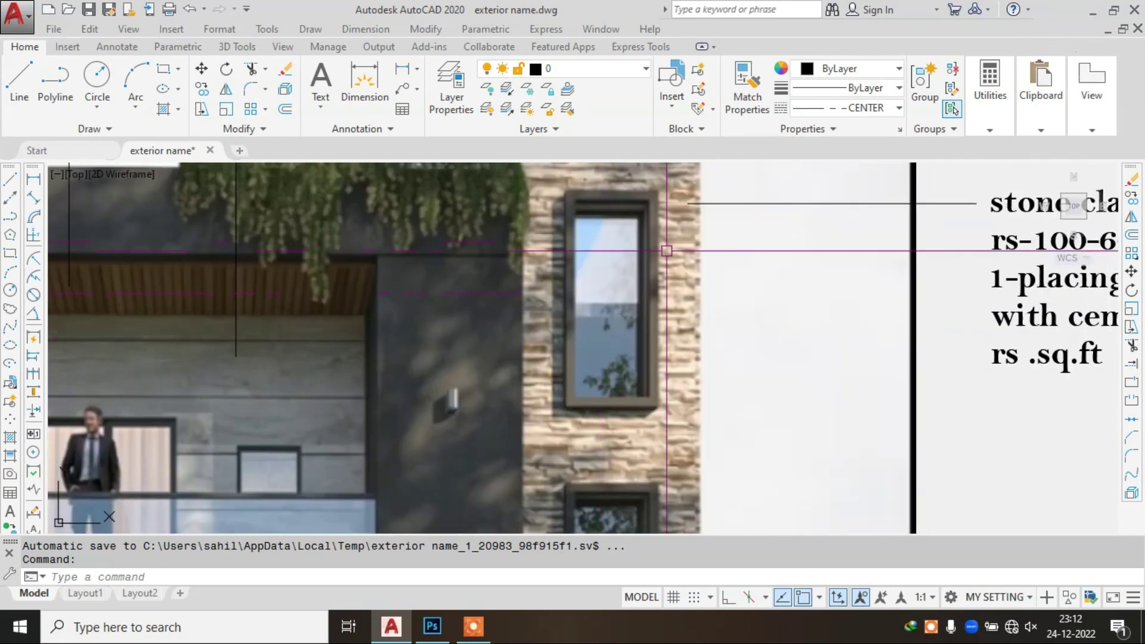
scroll(601, 245, down, 3)
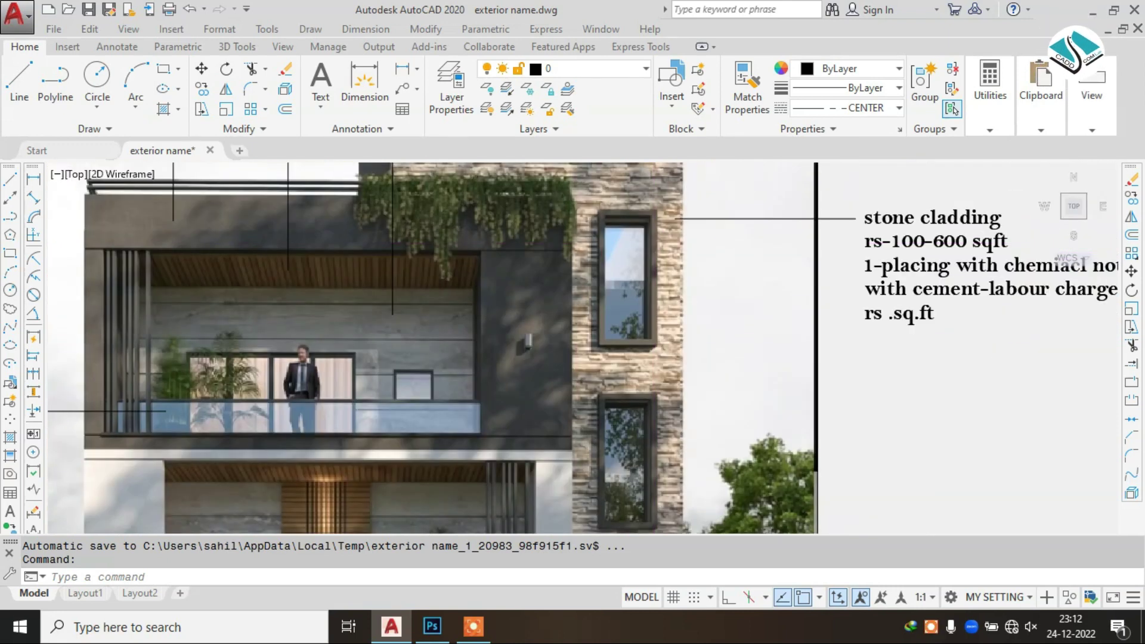
scroll(602, 244, down, 2)
scroll(585, 324, up, 3)
scroll(585, 324, up, 2)
scroll(507, 270, up, 2)
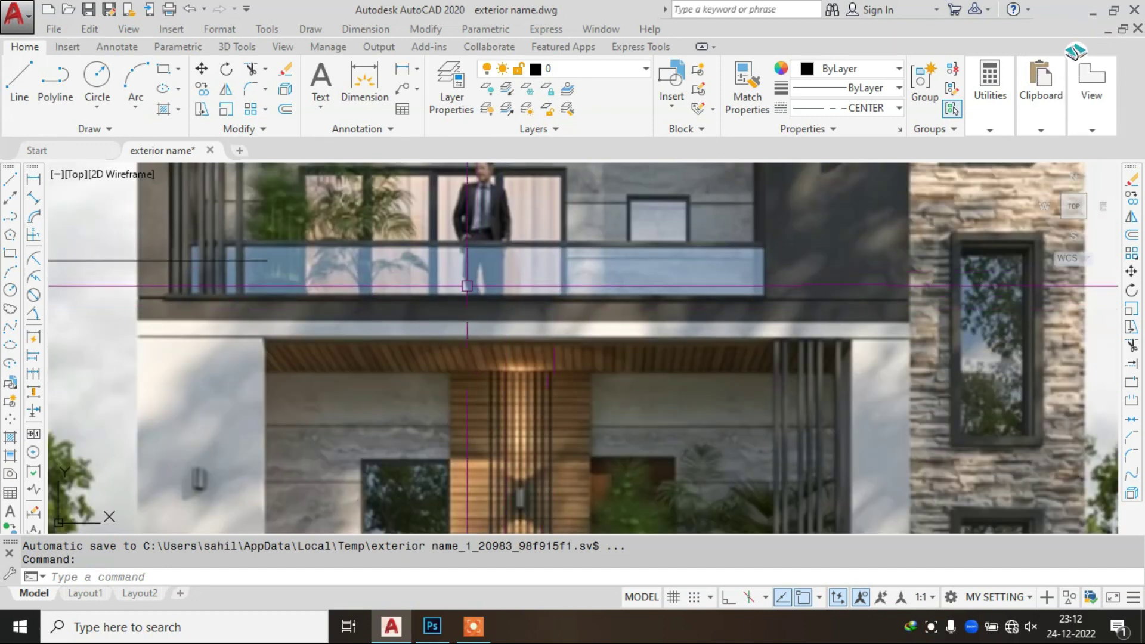
scroll(575, 272, down, 4)
scroll(553, 369, up, 4)
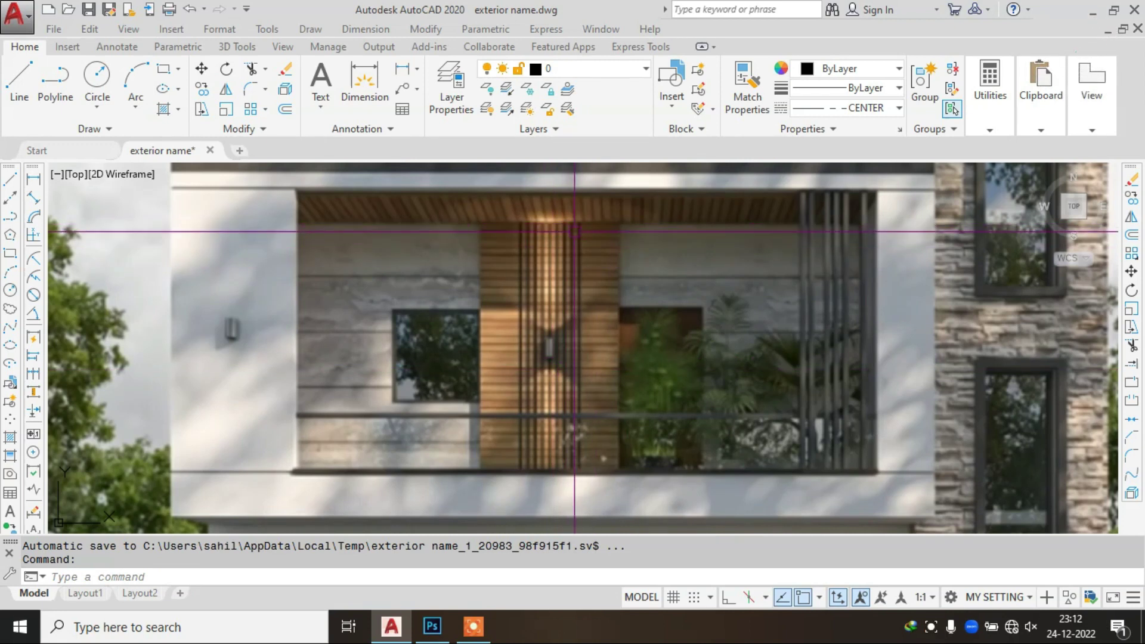
- Zoom out and centre the FRONT ELEVATION drawing on the canvas
scroll(574, 231, down, 4)
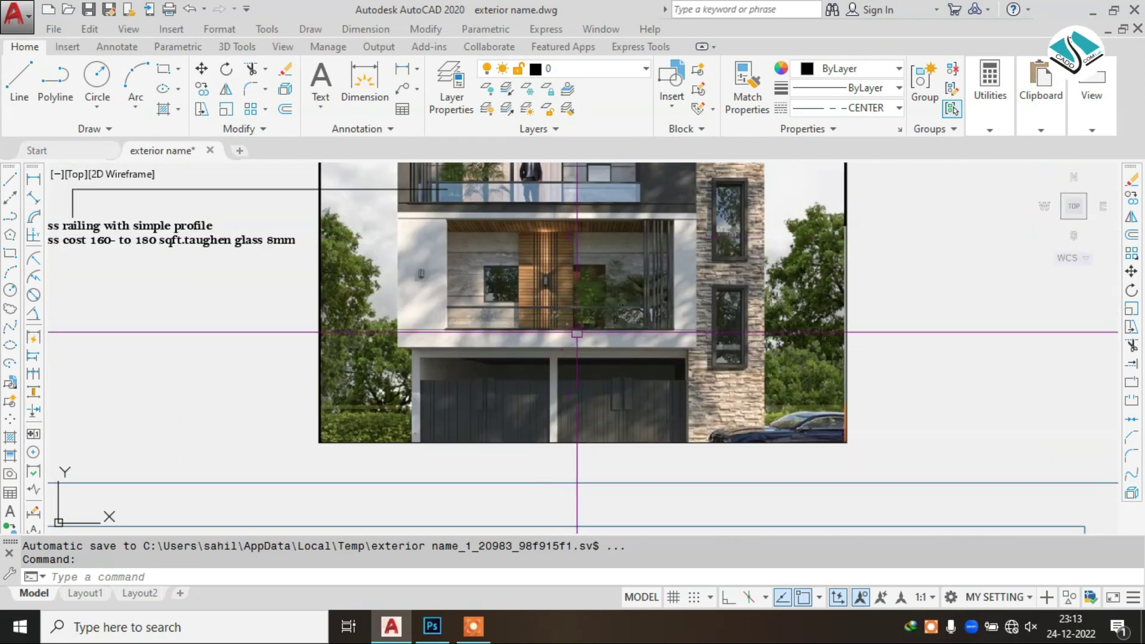
scroll(662, 297, down, 1)
scroll(656, 340, down, 1)
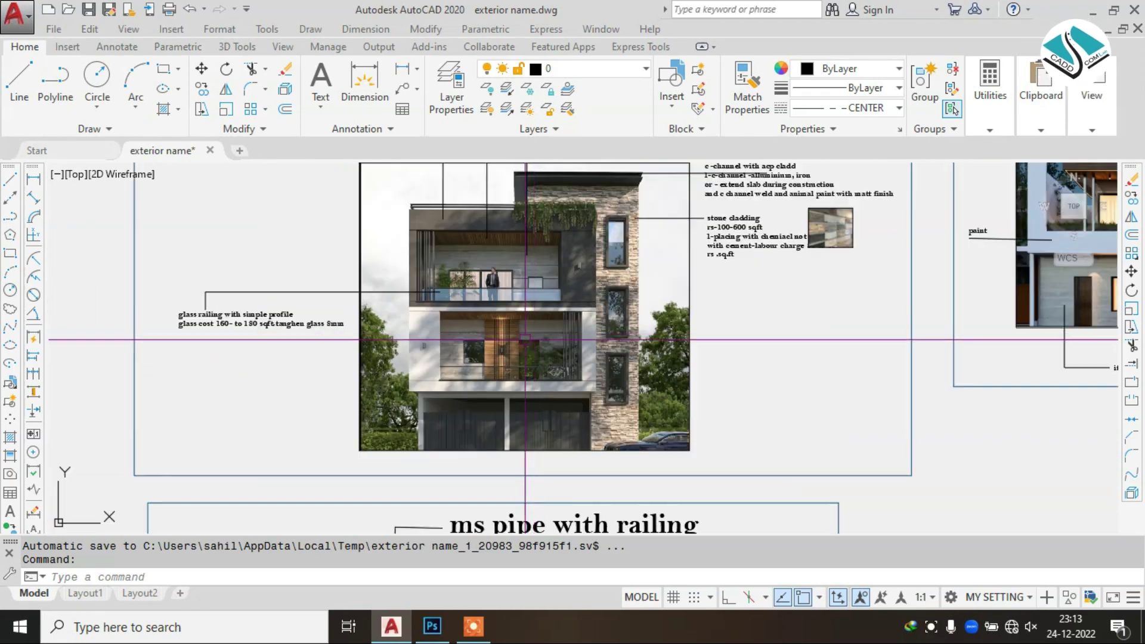
scroll(656, 298, down, 1)
scroll(668, 307, down, 2)
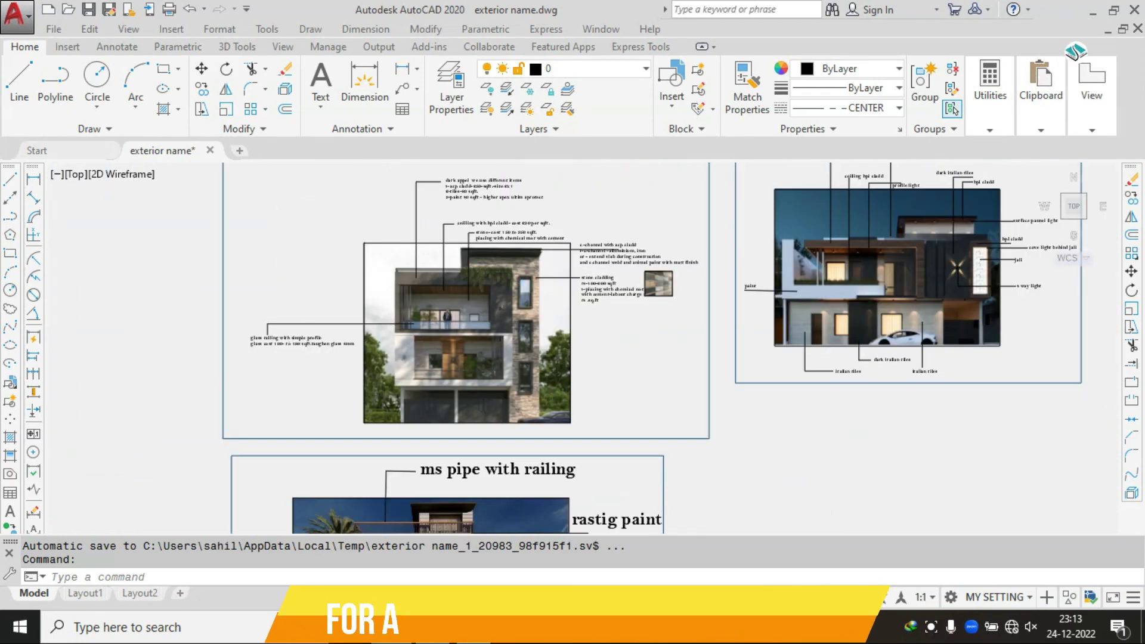
scroll(675, 314, down, 1)
middle_drag(674, 314, 18, 233)
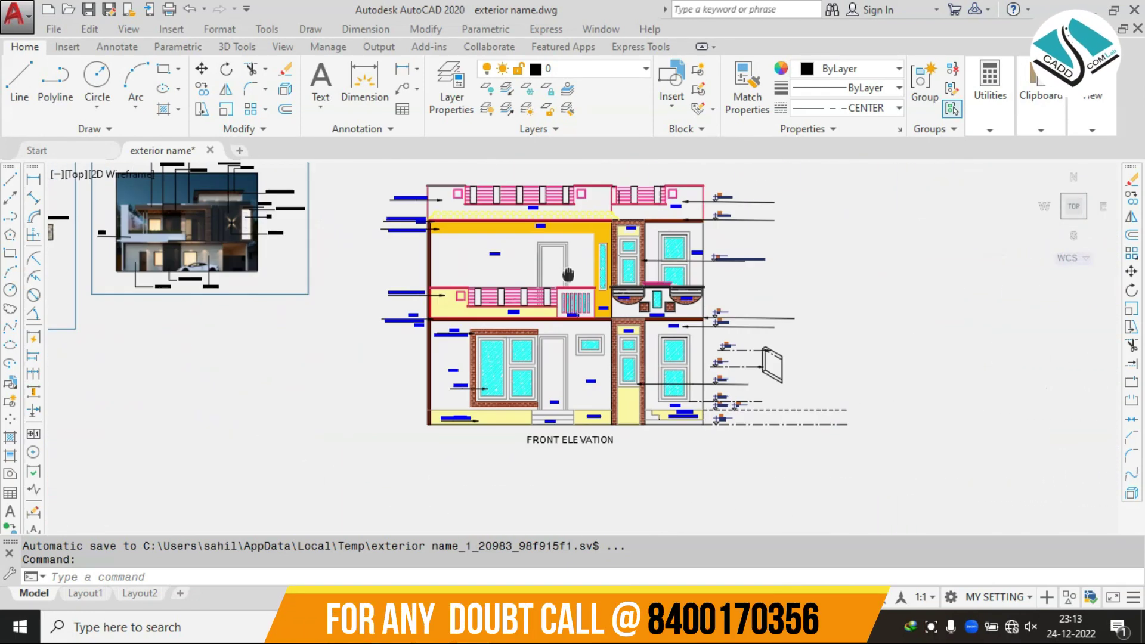
- Zoom in on the lower-right corner of the elevation
scroll(544, 363, up, 4)
scroll(601, 401, down, 1)
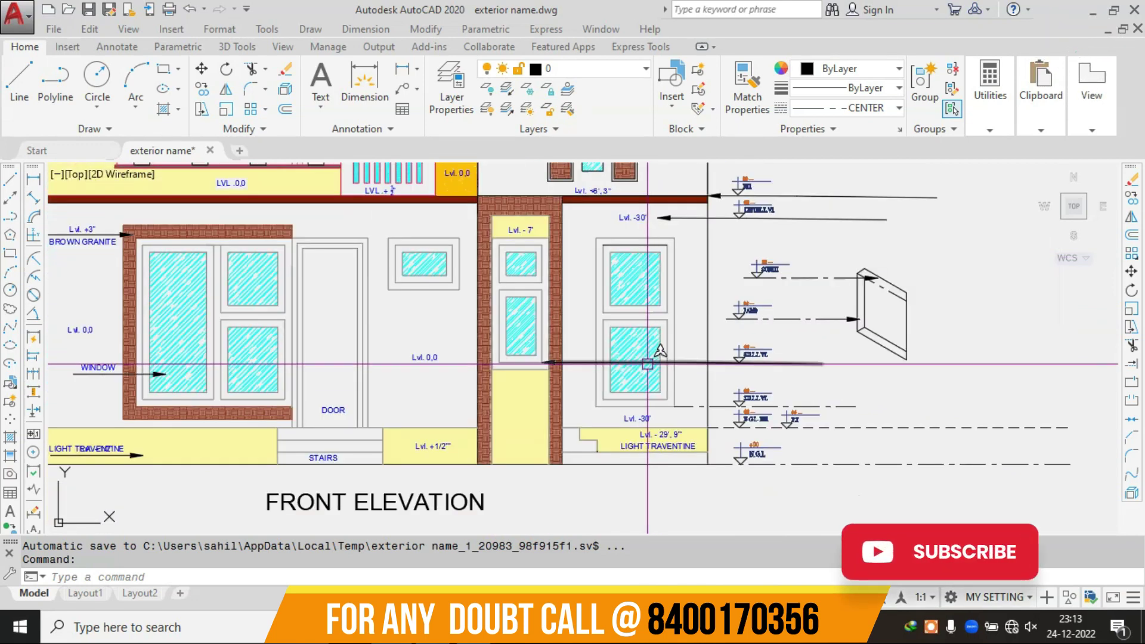
middle_drag(601, 401, 517, 366)
scroll(603, 406, up, 2)
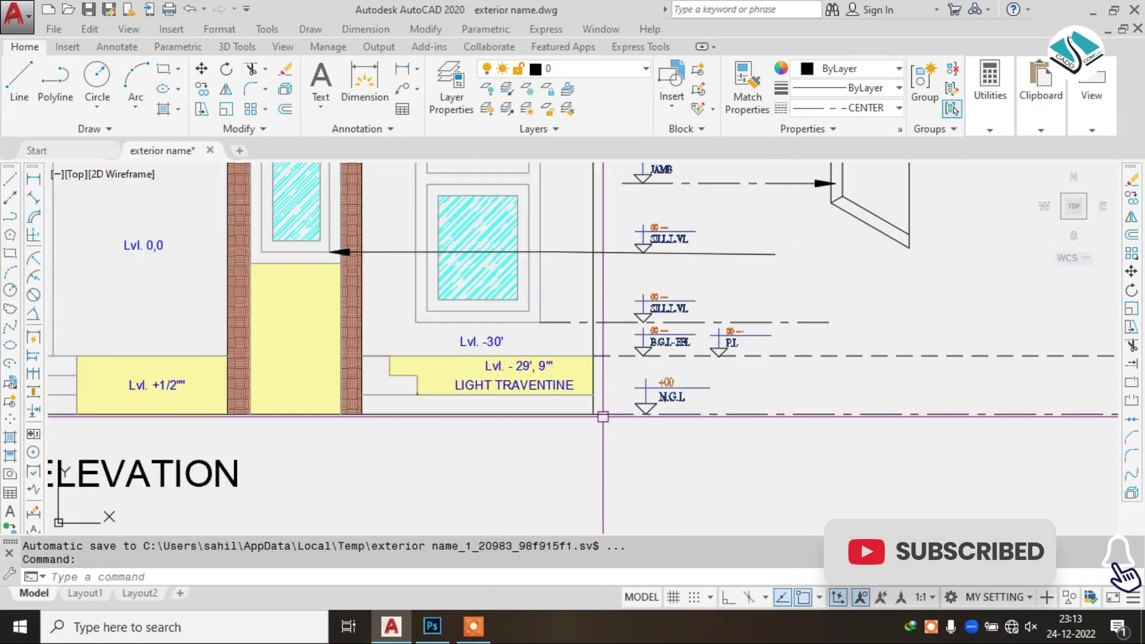
scroll(688, 415, up, 2)
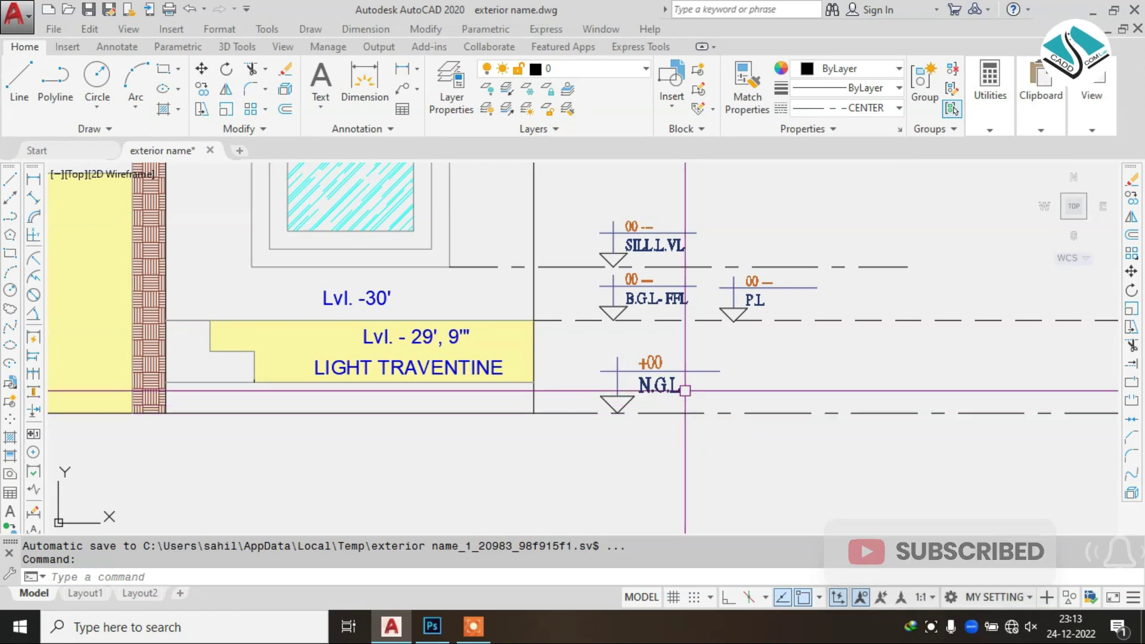
text(1)
- Cancel a started line and frame the SILL LVL, B.G.L-FFL, P.L and +00 N.G.L markers
key(Return)
scroll(596, 393, down, 1)
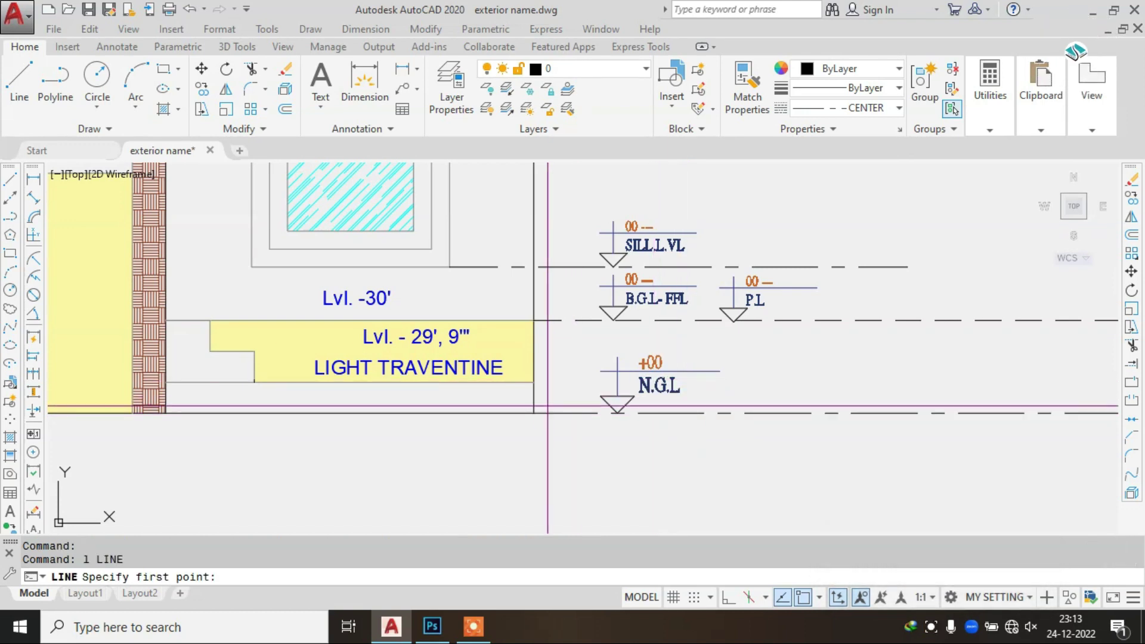
click(531, 409)
scroll(811, 406, down, 1)
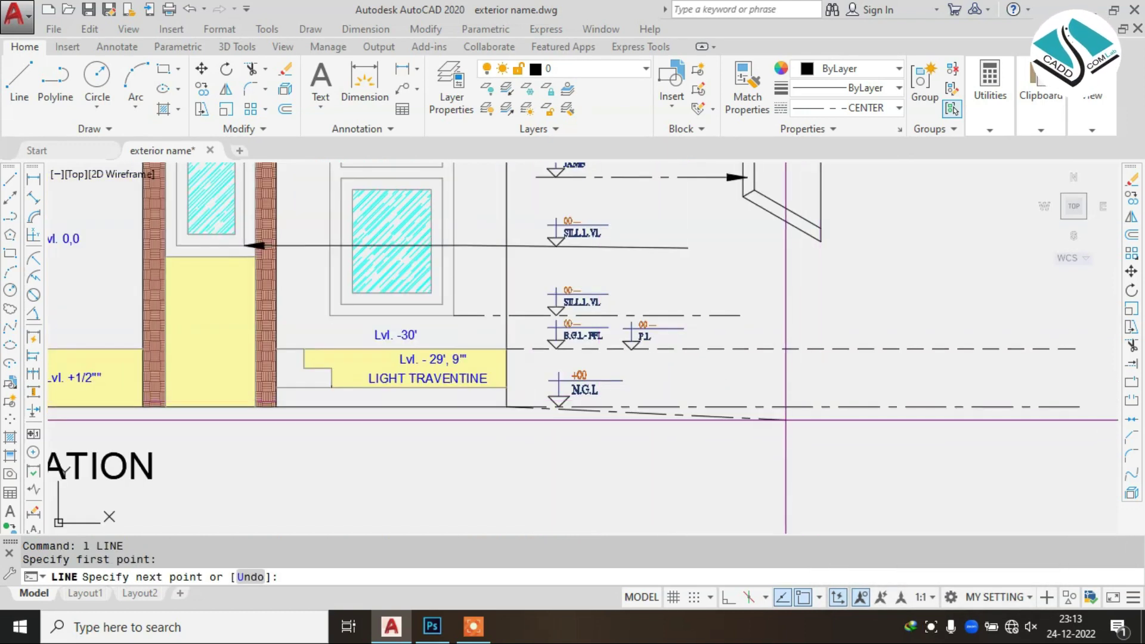
scroll(558, 406, up, 4)
key(Escape)
middle_drag(446, 370, 660, 365)
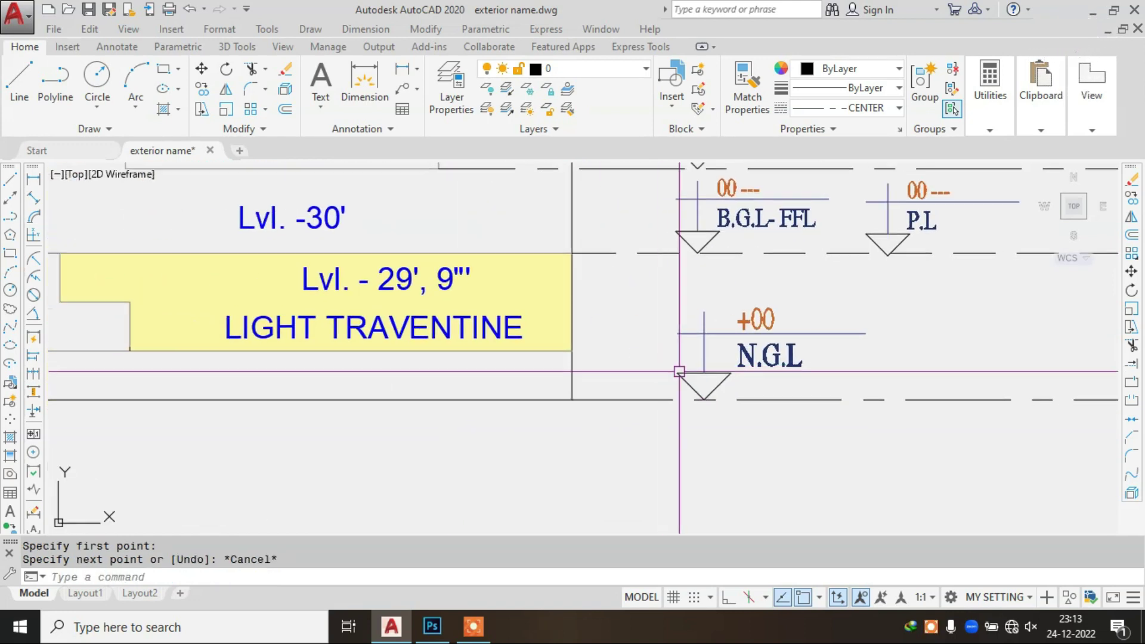
key(Escape)
key(Escape)
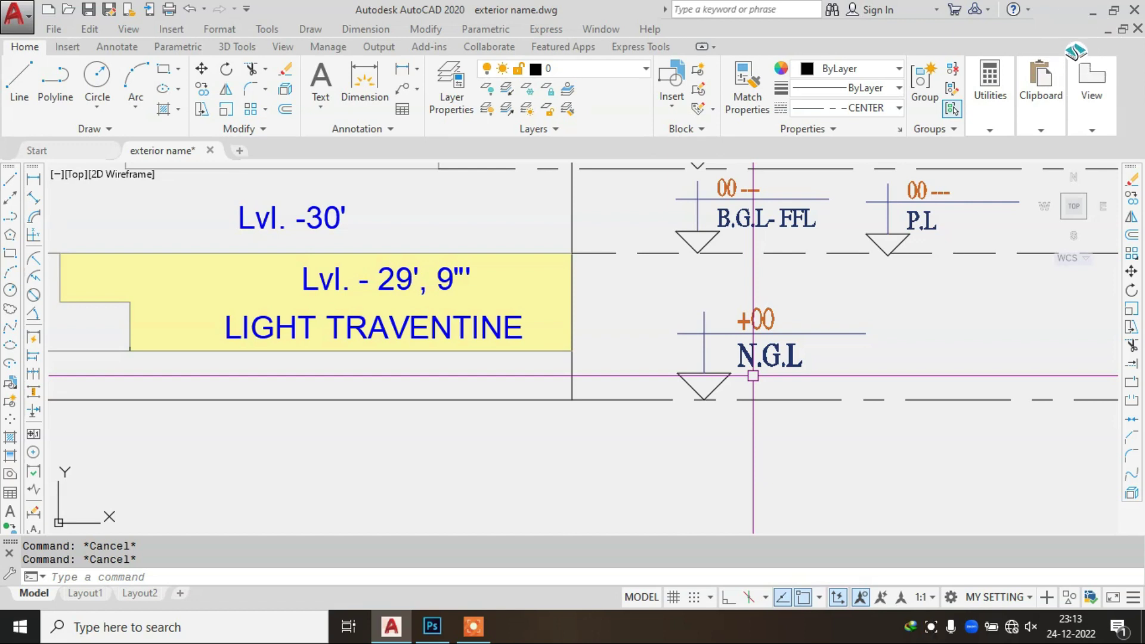
scroll(477, 357, down, 2)
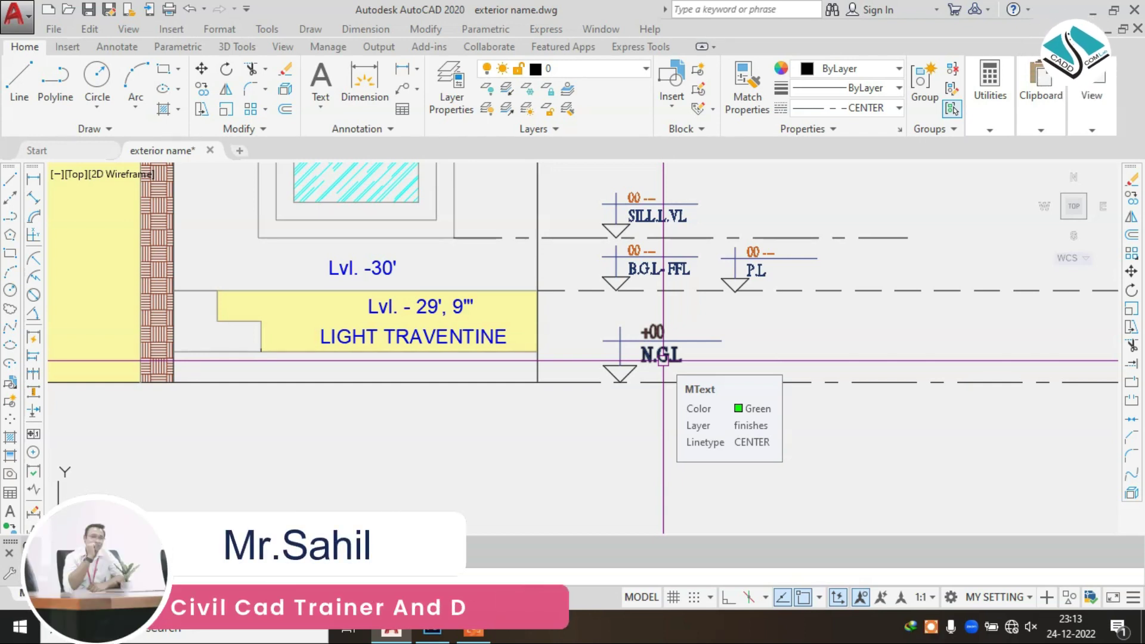
middle_drag(681, 354, 624, 353)
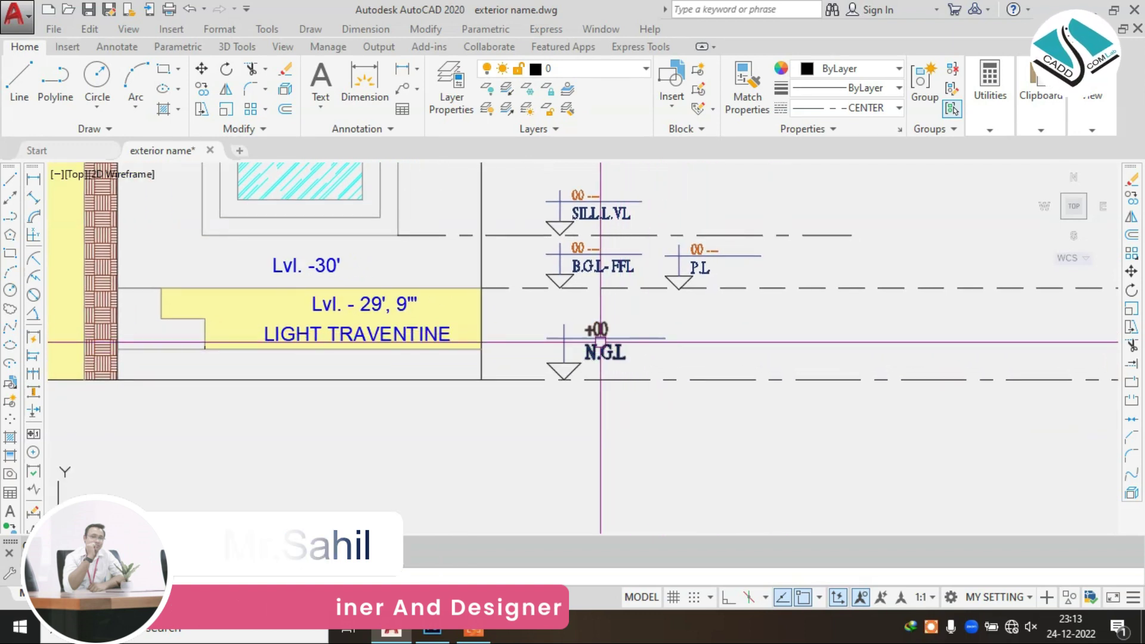
- Erase the long dashed ground line beside the N.G.L marker
click(780, 351)
text(e)
key(Return)
scroll(700, 358, down, 2)
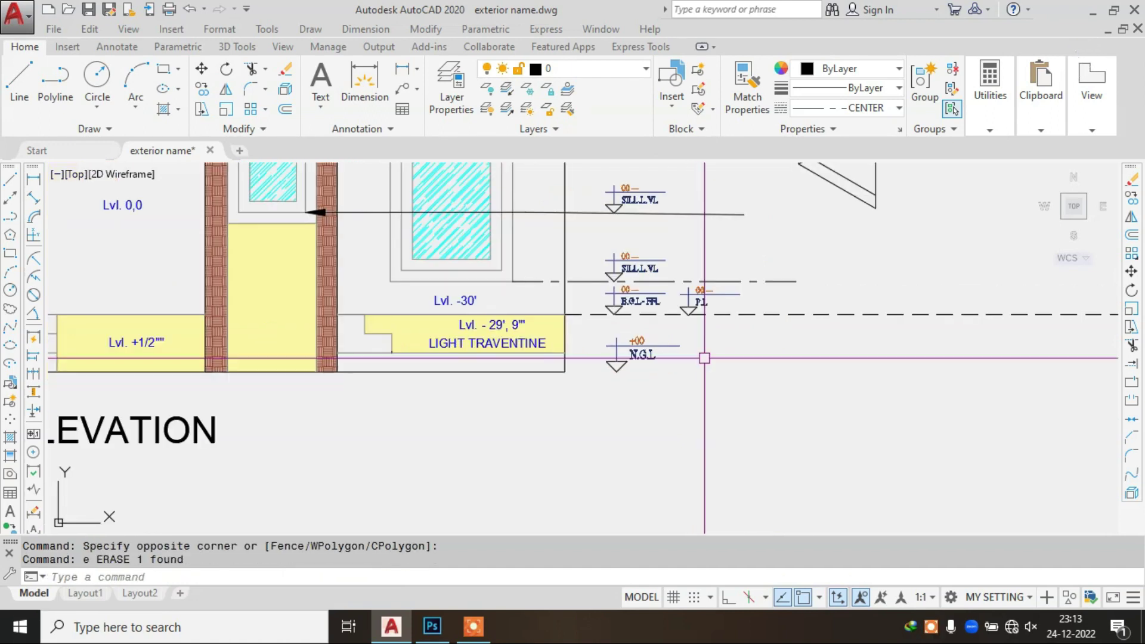
- Draw a horizontal dashed ground line rightward from the elevation's base corner with Ortho on
text(l)
key(Return)
click(565, 372)
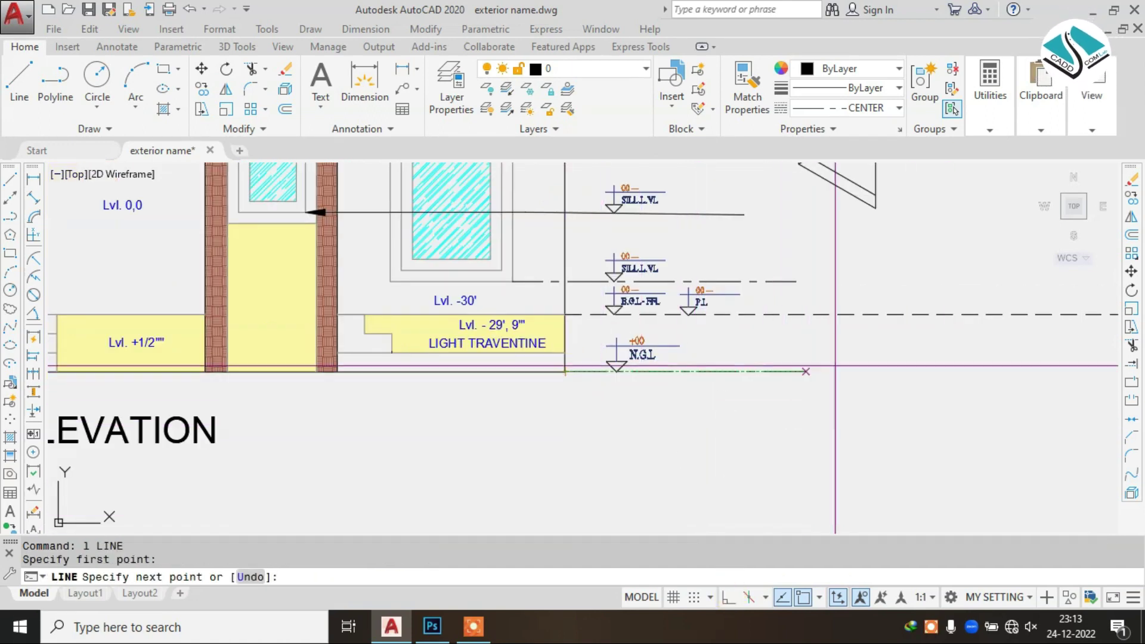
click(728, 597)
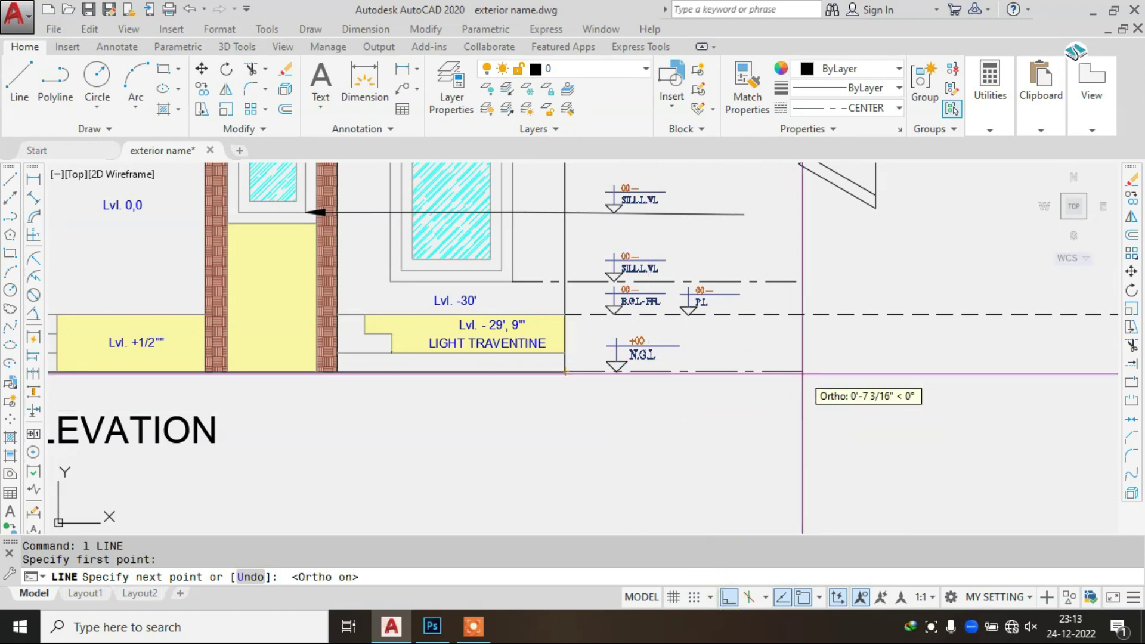
key(Escape)
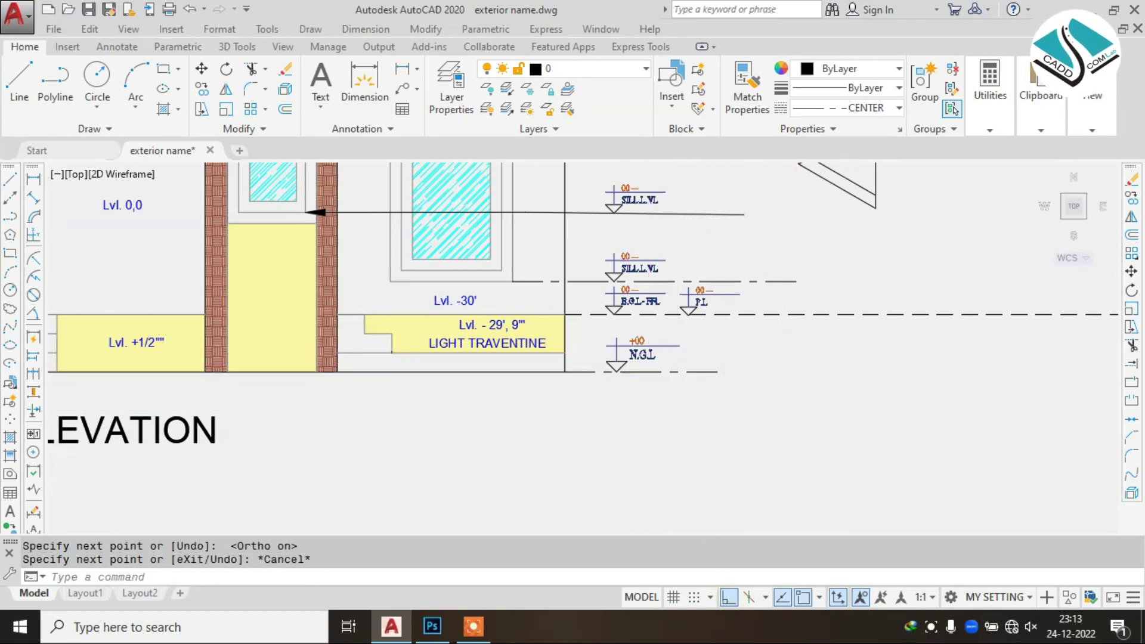
scroll(679, 352, up, 4)
click(726, 375)
click(670, 427)
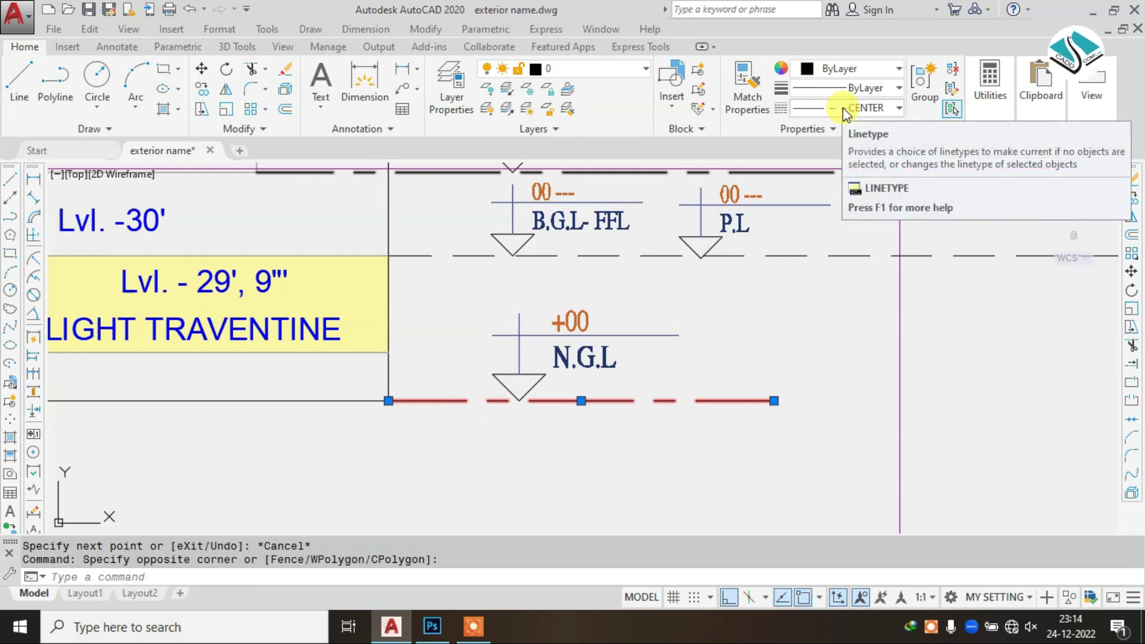
key(Escape)
key(Escape)
- Move the N.G.L level marker to the right and pan to locate it
click(637, 279)
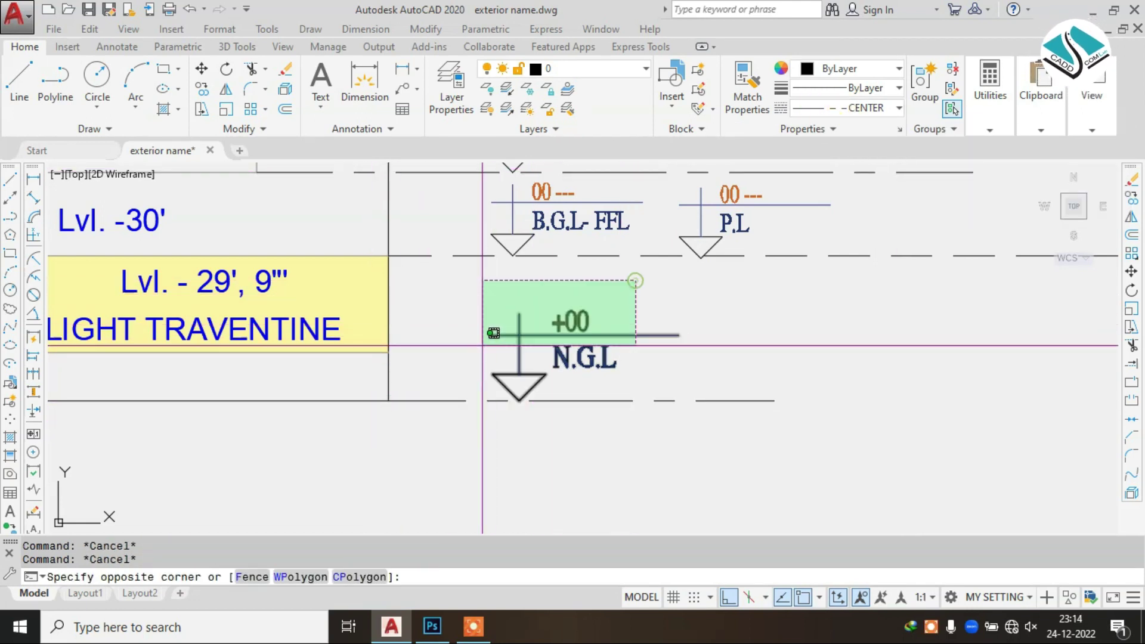
click(481, 358)
text(m)
click(629, 359)
middle_drag(773, 357, 654, 358)
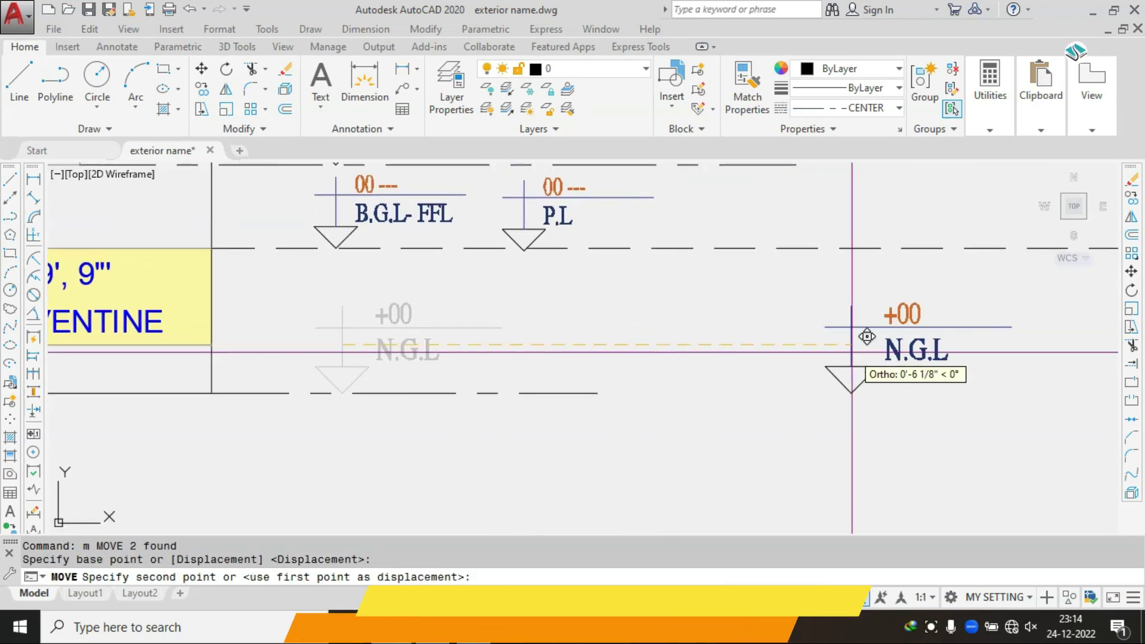
click(959, 357)
key(Escape)
scroll(900, 341, up, 2)
scroll(876, 322, down, 2)
middle_drag(892, 328, 674, 328)
scroll(685, 327, up, 2)
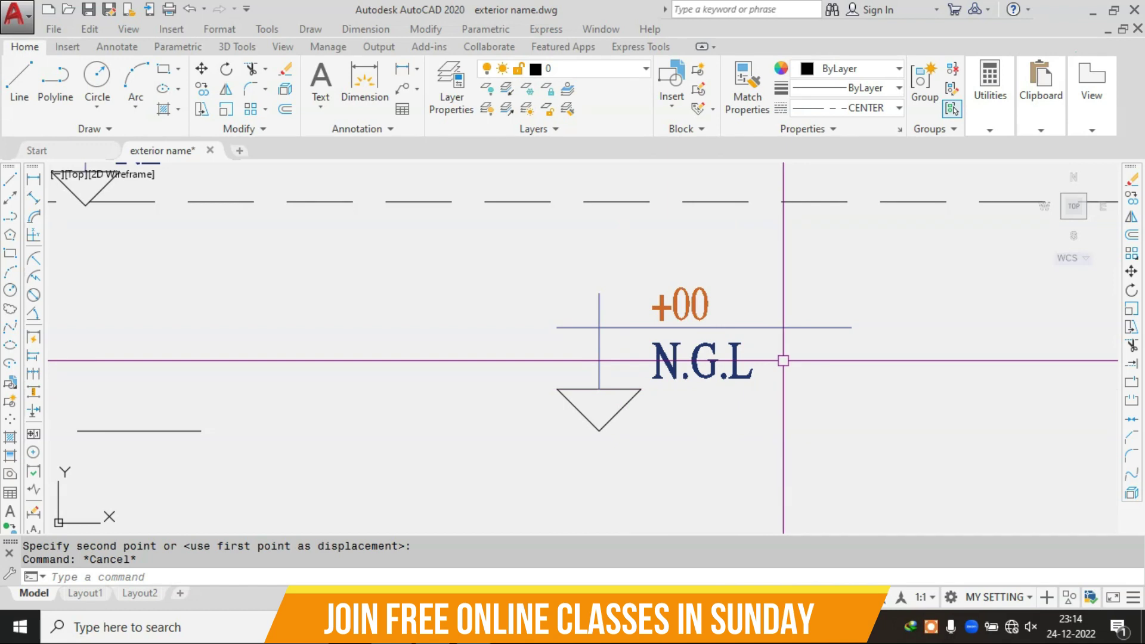
scroll(773, 344, down, 2)
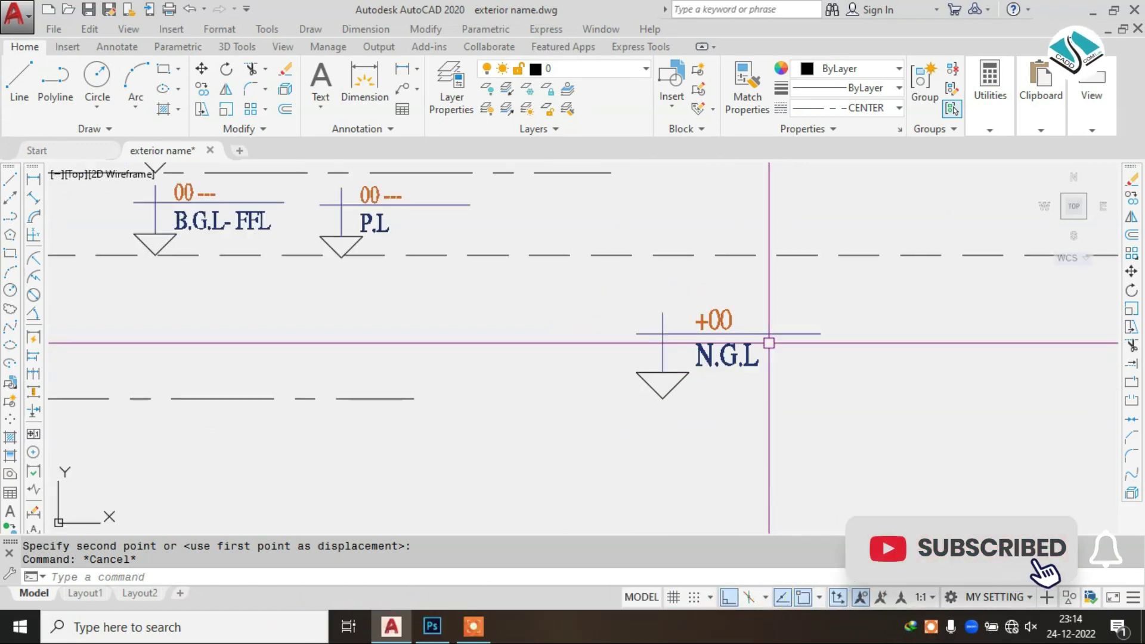
scroll(779, 354, down, 2)
scroll(655, 365, up, 2)
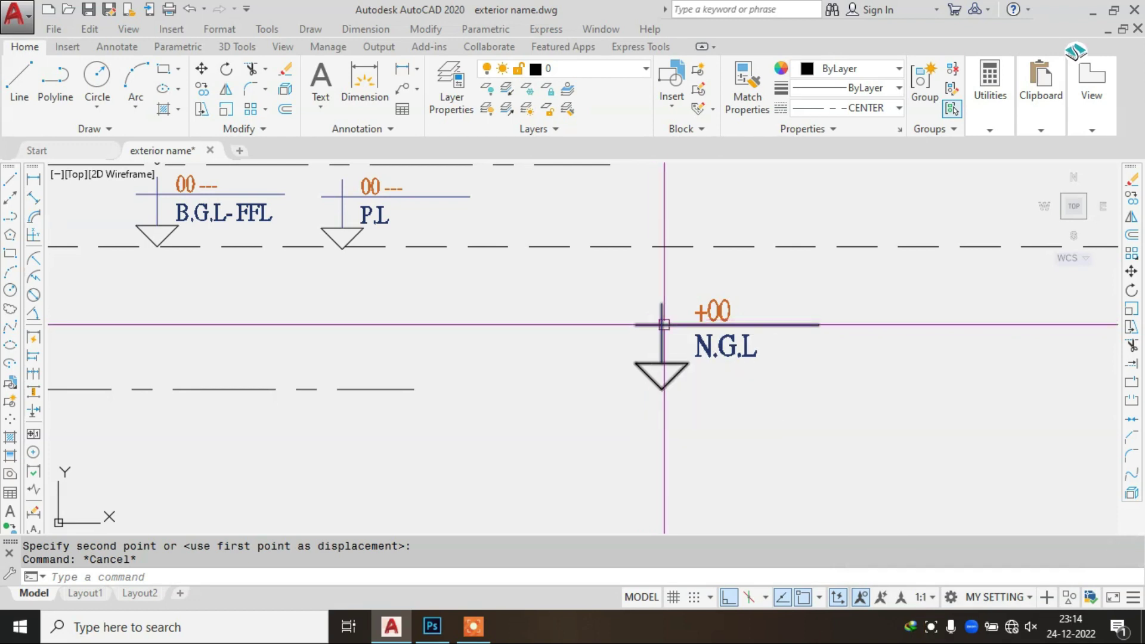
- Move the N.G.L marker back so its triangle rests on the new ground line
click(807, 297)
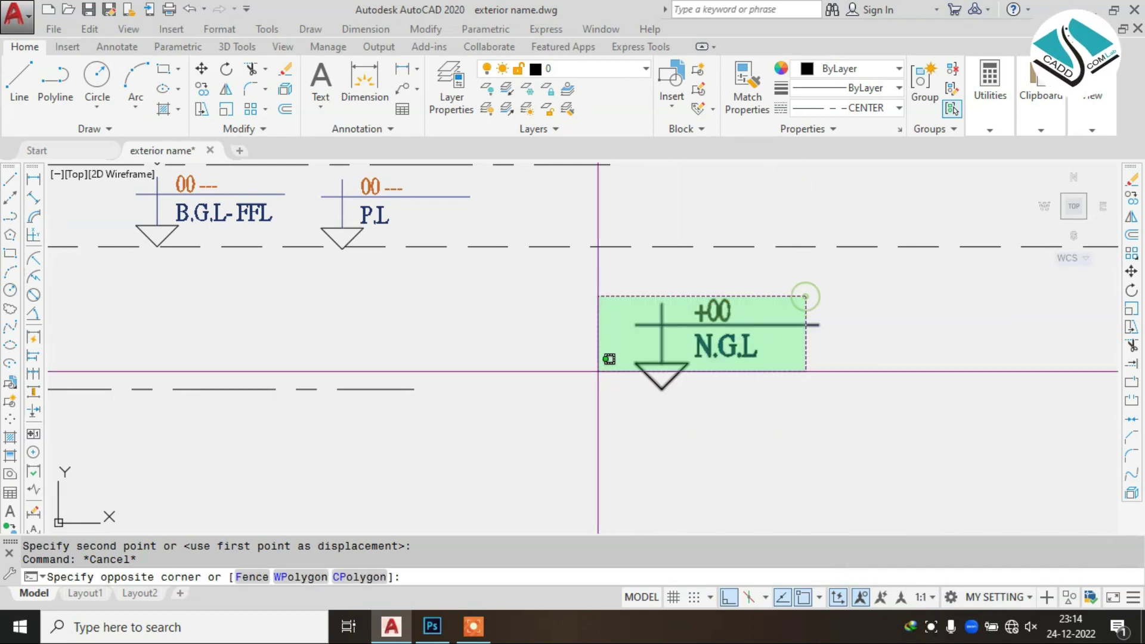
click(598, 374)
text(m)
key(Return)
click(672, 353)
middle_drag(459, 357, 799, 387)
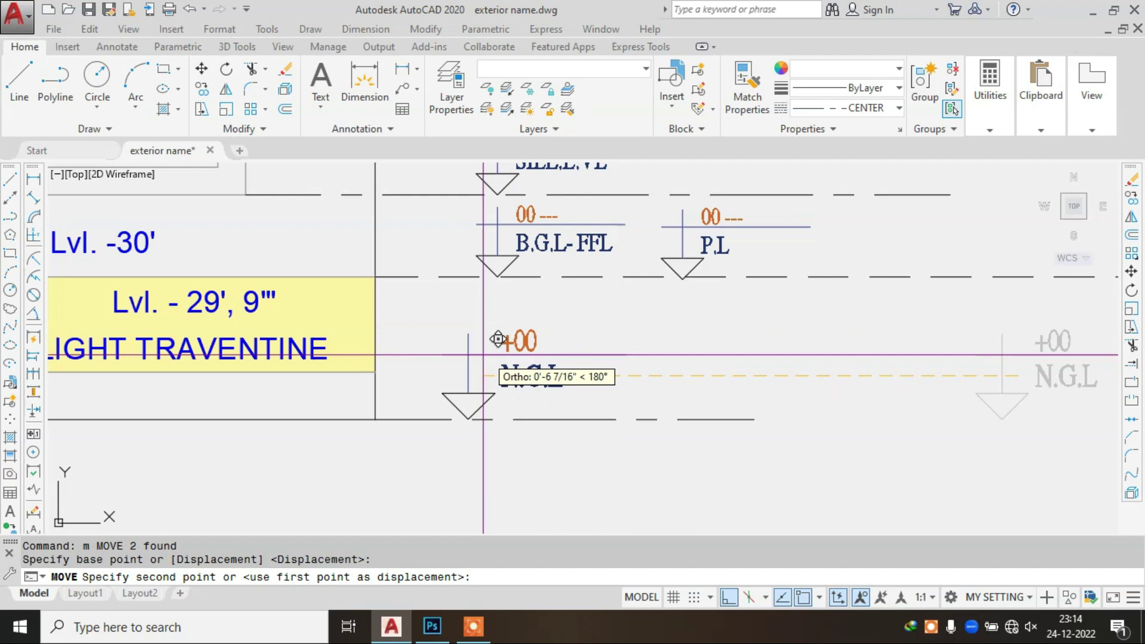
click(482, 338)
key(Escape)
key(Escape)
scroll(435, 417, up, 2)
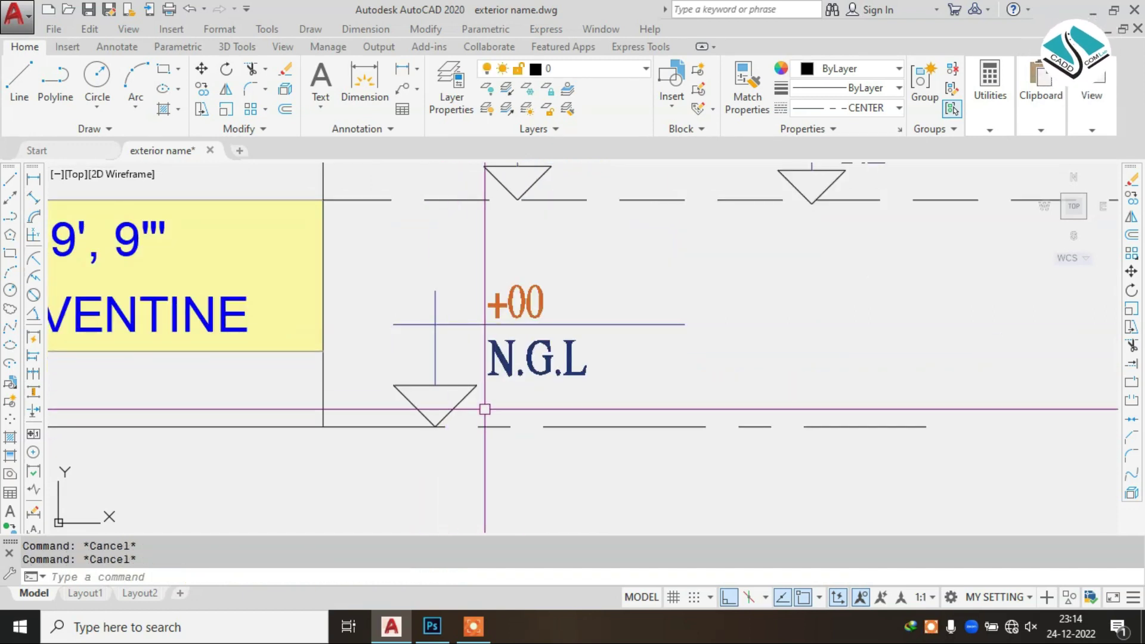
middle_drag(485, 409, 532, 397)
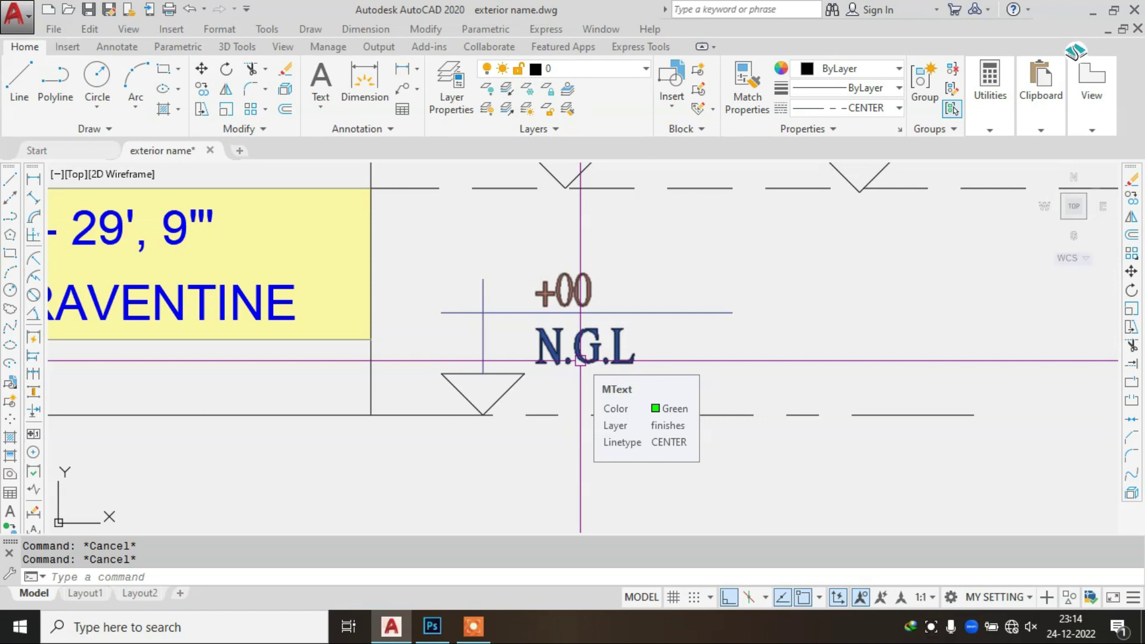
- Zoom and pan to frame the B.G.L-FFL and P.L level markers
scroll(580, 360, down, 2)
scroll(650, 370, down, 2)
mouse_move(634, 370)
middle_down()
mouse_move(599, 366)
mouse_move(614, 369)
middle_up()
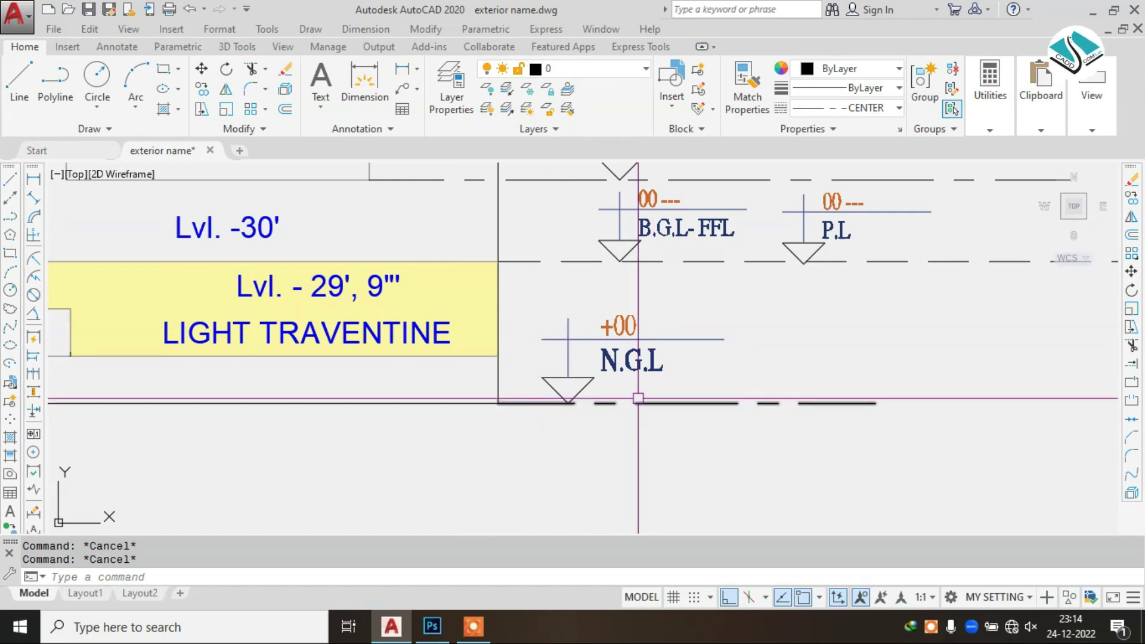
scroll(638, 398, down, 3)
scroll(647, 417, up, 1)
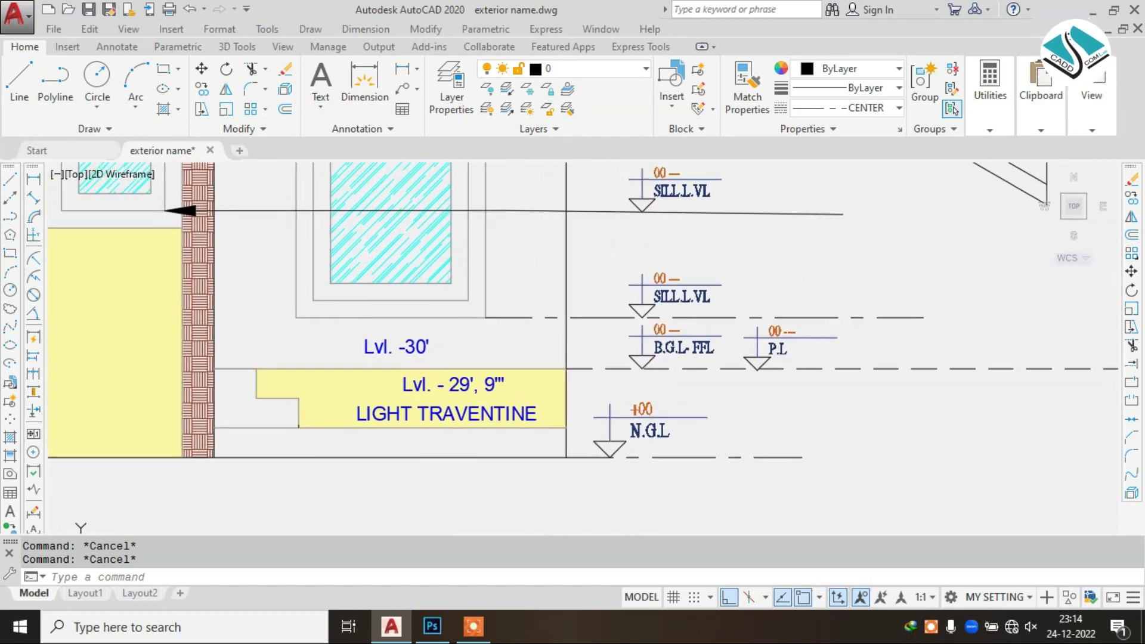
scroll(656, 411, up, 1)
middle_drag(656, 402, 681, 406)
scroll(656, 405, down, 2)
scroll(477, 387, up, 2)
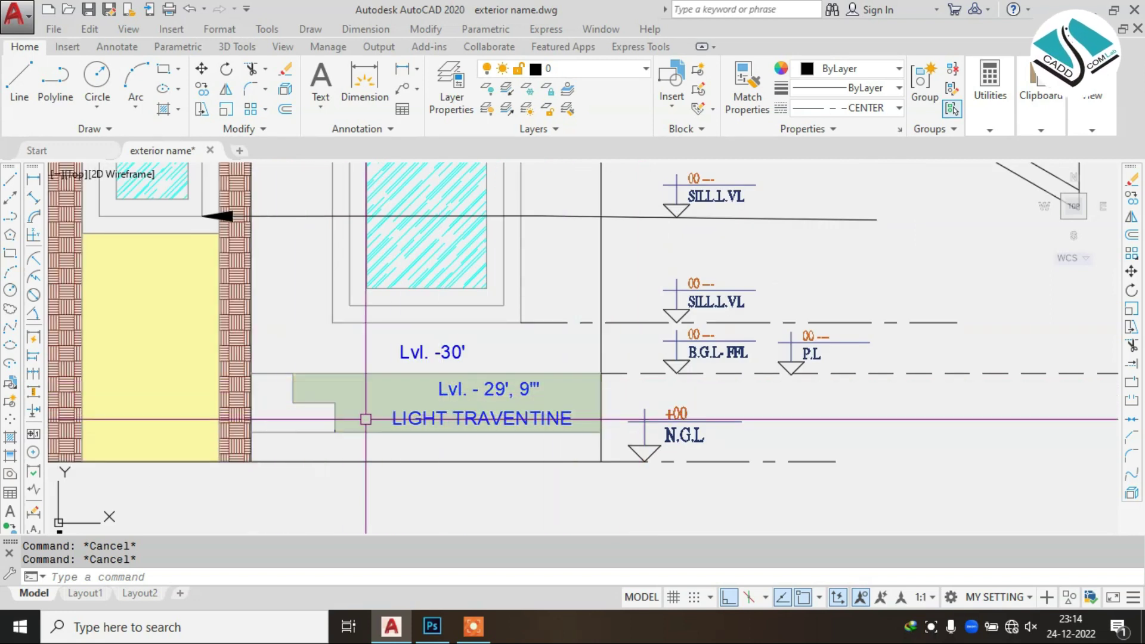
scroll(384, 411, down, 2)
- Pan and zoom to show the door, stairs and elevation title with the level markers
middle_drag(384, 411, 465, 393)
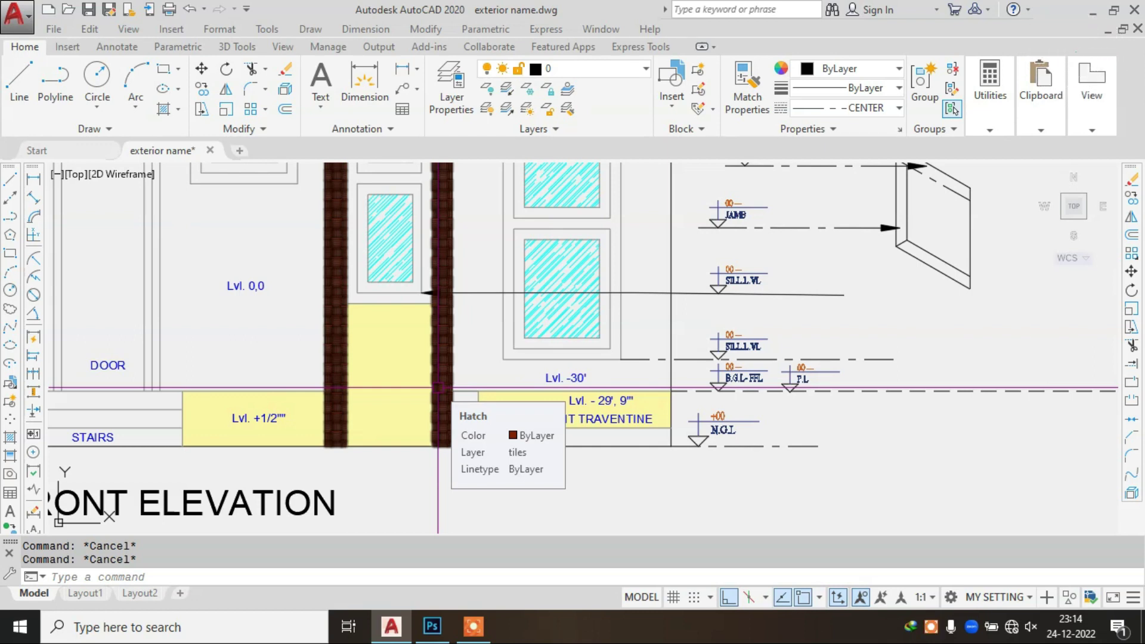
scroll(438, 388, up, 1)
scroll(613, 366, up, 3)
scroll(656, 277, up, 2)
scroll(612, 290, down, 1)
scroll(634, 293, up, 2)
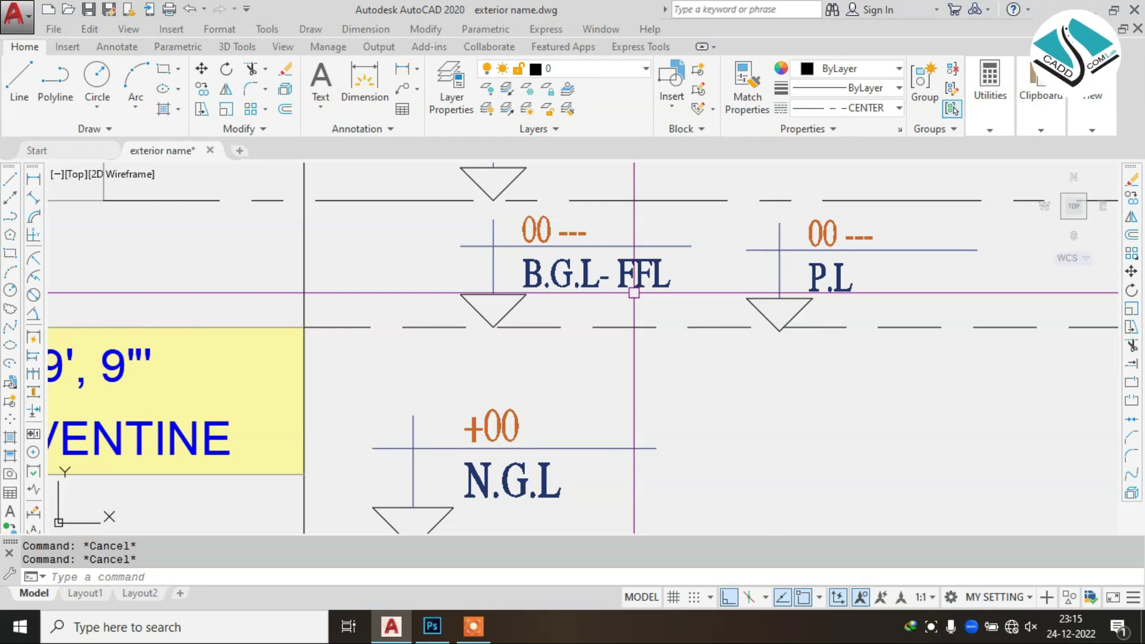
scroll(633, 293, down, 2)
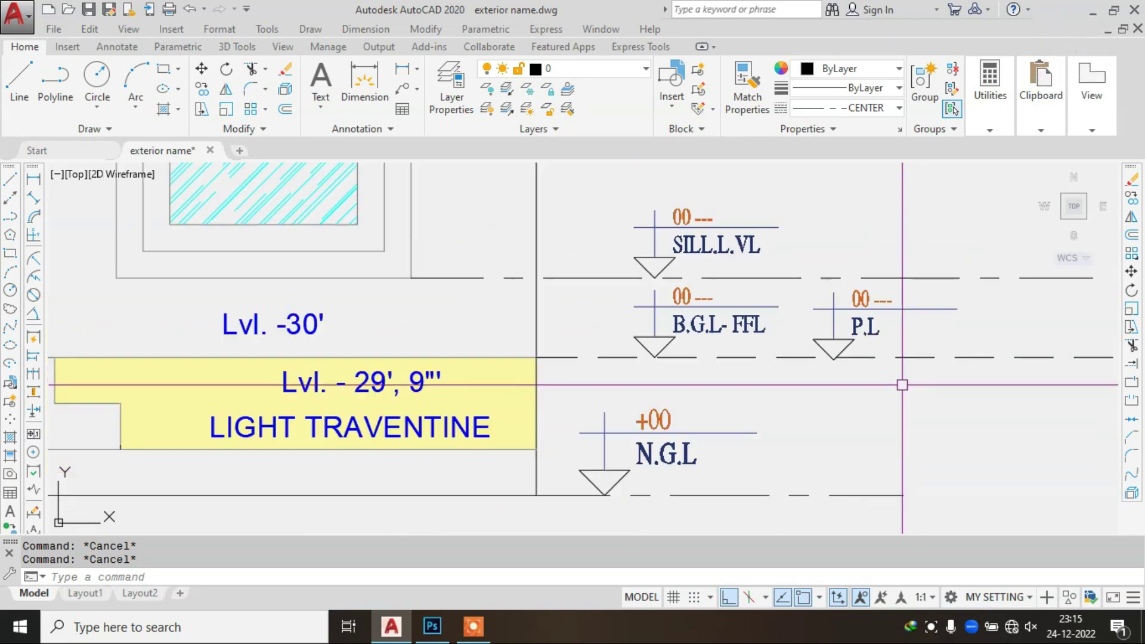
scroll(830, 334, up, 2)
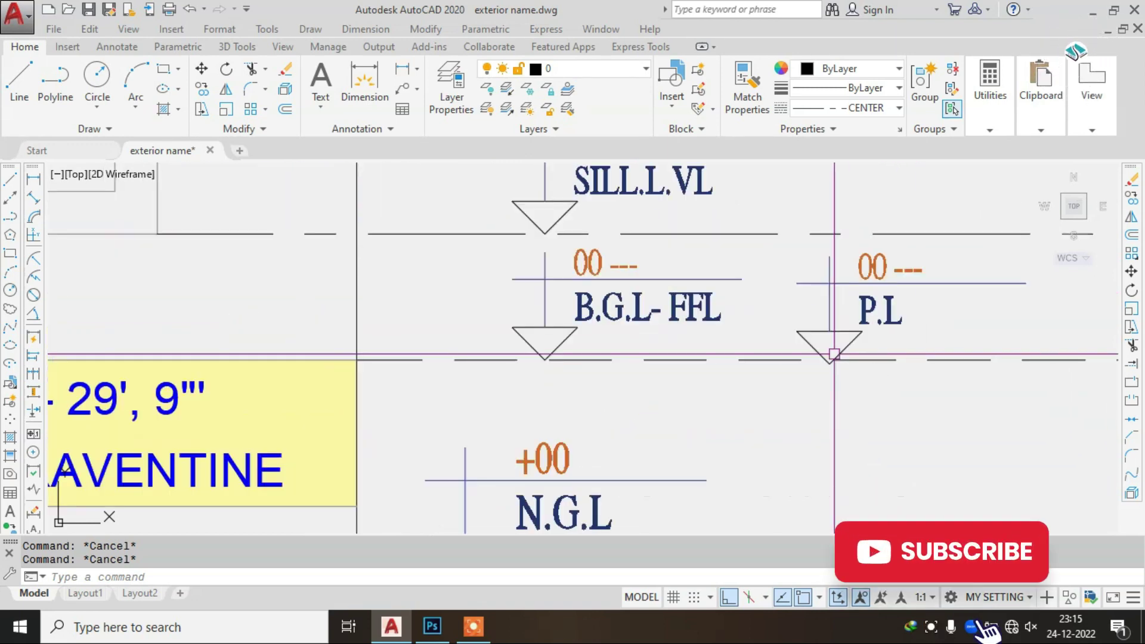
scroll(831, 352, down, 2)
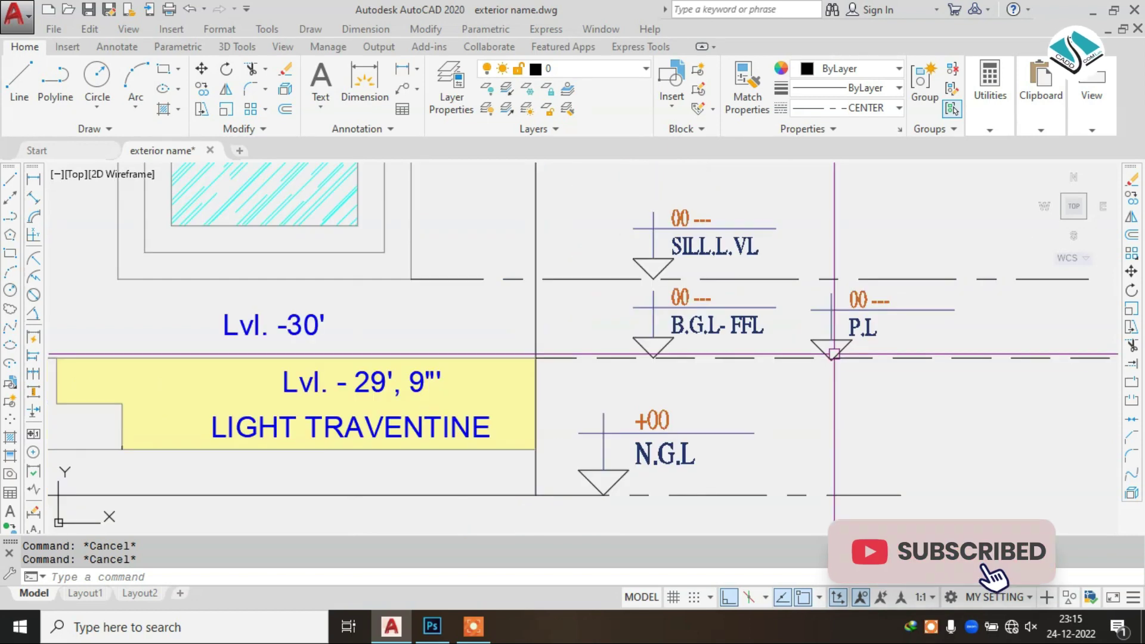
scroll(827, 349, up, 2)
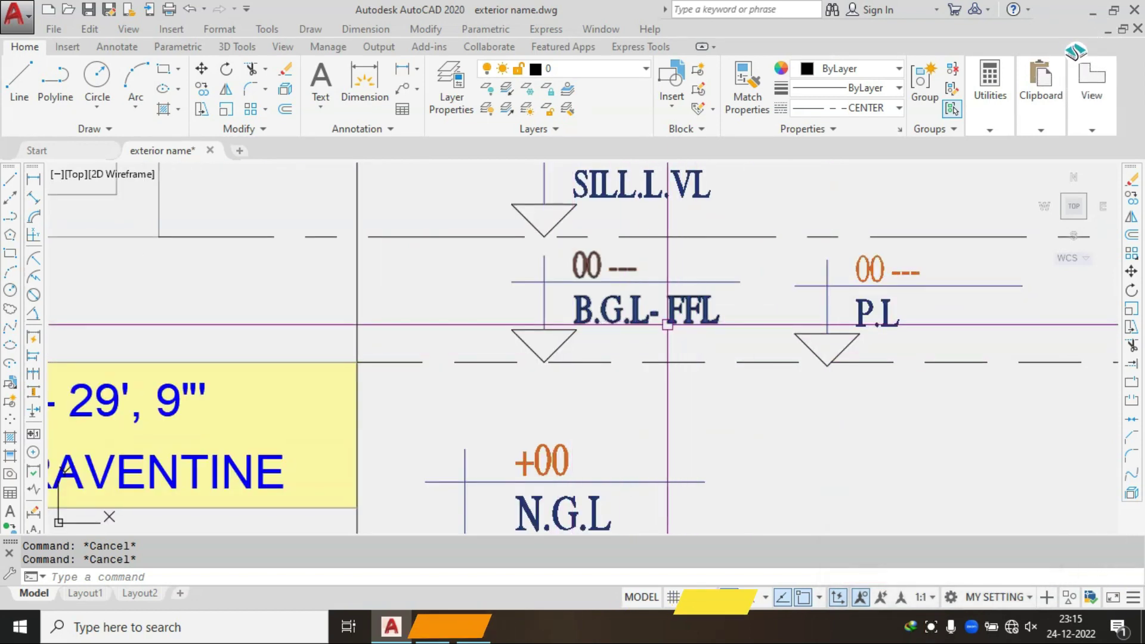
mouse_move(585, 352)
middle_down()
mouse_move(574, 300)
mouse_move(572, 338)
middle_up()
scroll(564, 257, up, 2)
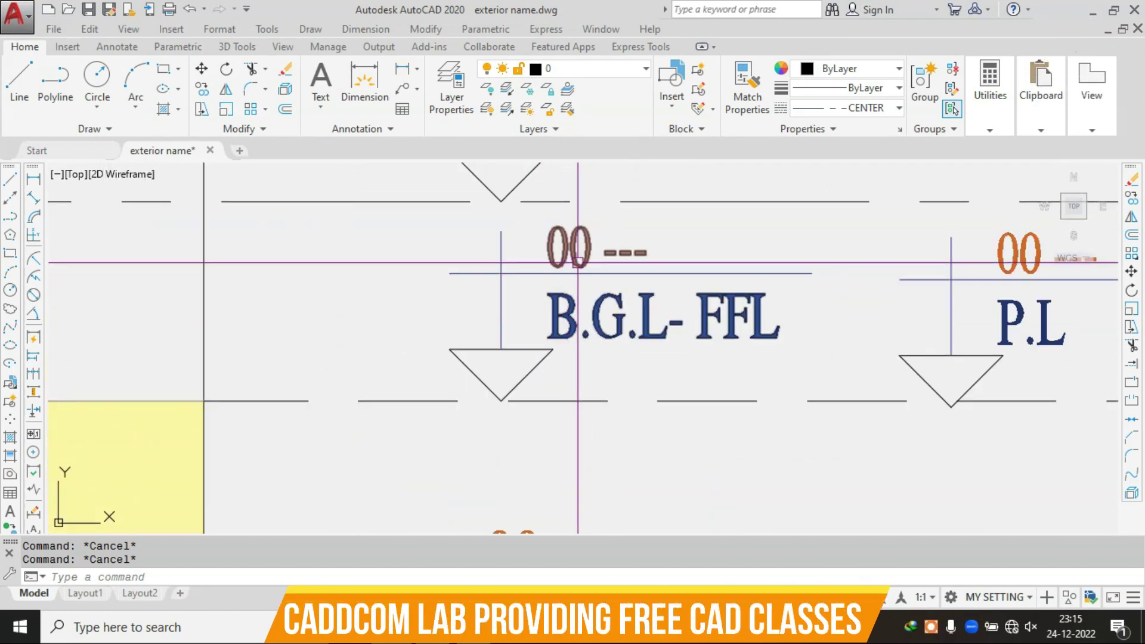
scroll(577, 262, down, 2)
middle_drag(577, 262, 612, 382)
scroll(581, 274, down, 2)
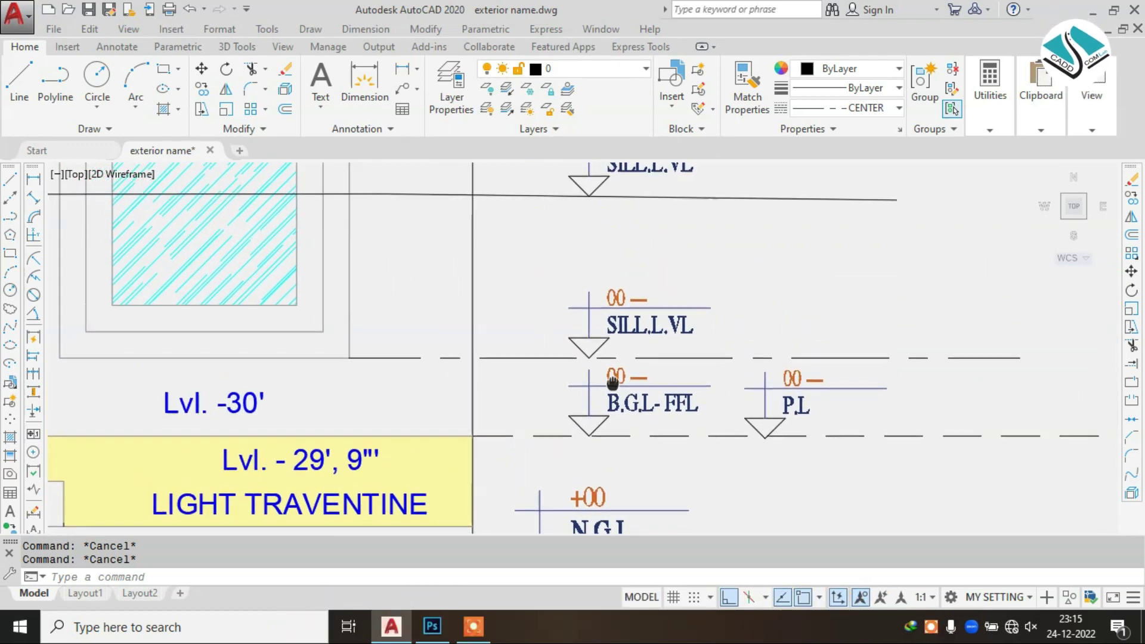
scroll(612, 377, down, 2)
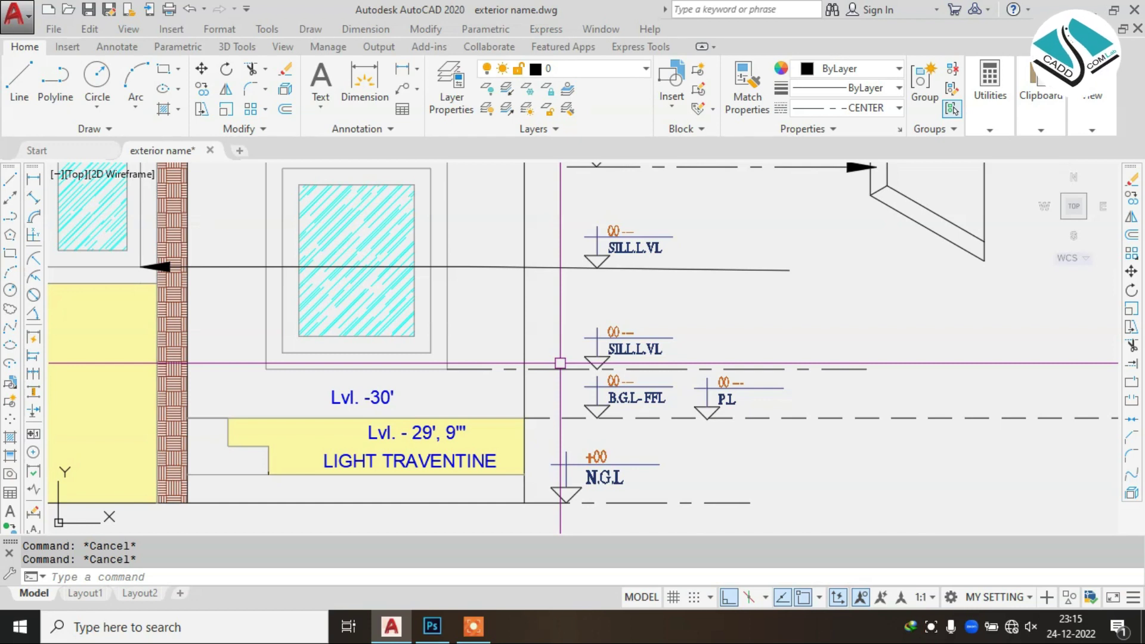
scroll(610, 406, up, 2)
scroll(610, 406, up, 2)
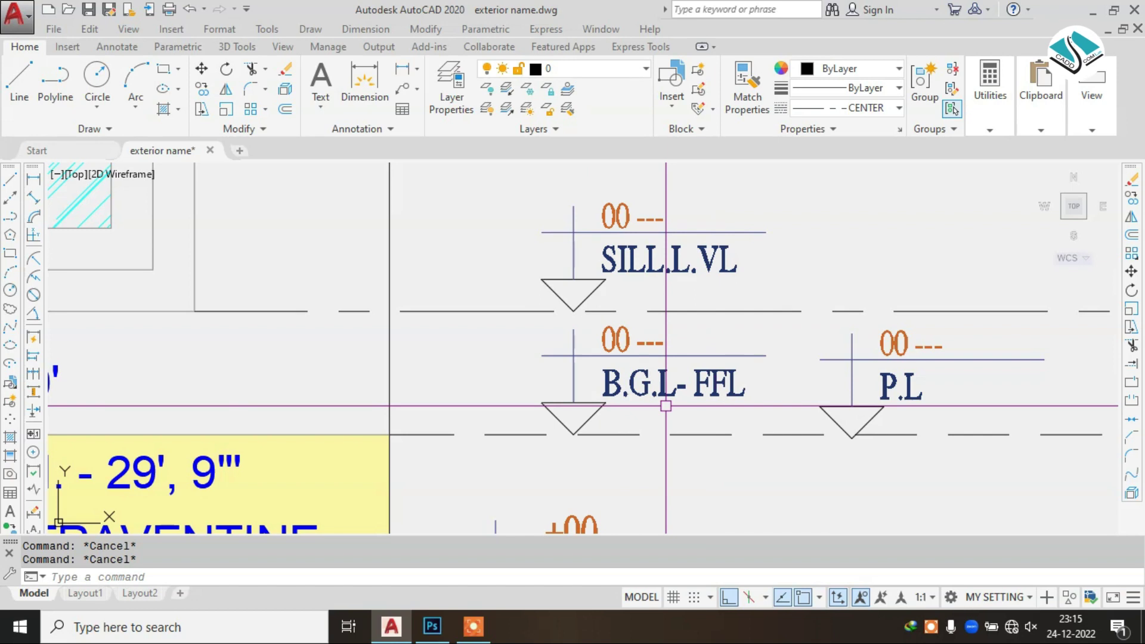
scroll(665, 406, down, 2)
mouse_move(620, 337)
middle_down()
mouse_move(689, 383)
mouse_move(569, 375)
mouse_move(532, 419)
middle_up()
scroll(674, 378, down, 1)
scroll(670, 385, down, 1)
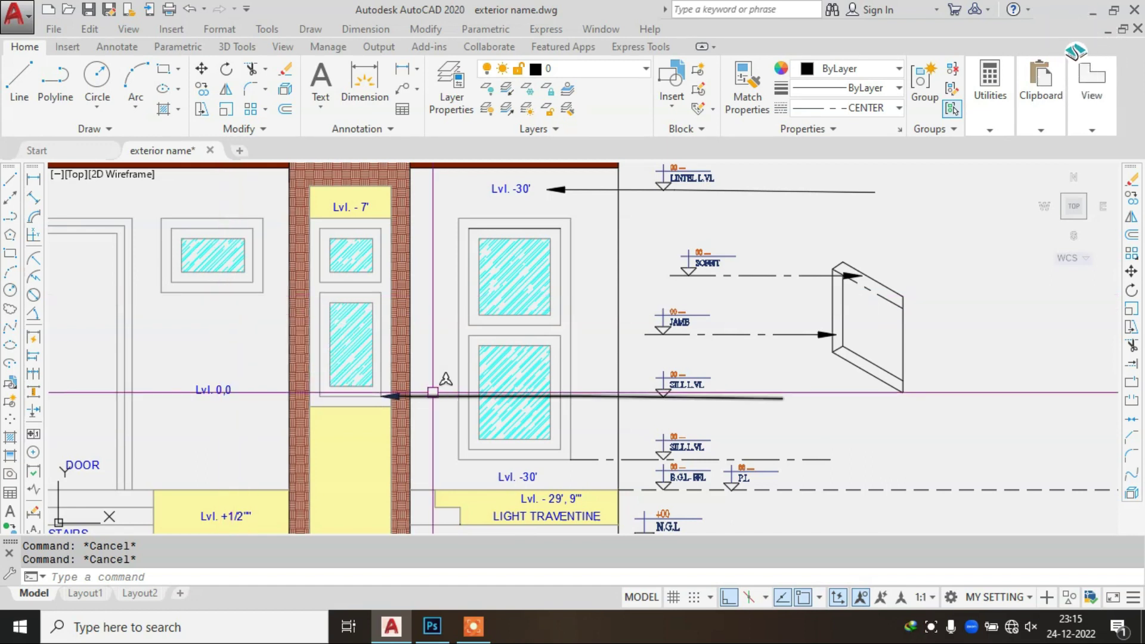
scroll(437, 361, up, 1)
scroll(417, 334, up, 1)
mouse_move(658, 362)
middle_down()
mouse_move(581, 346)
mouse_move(561, 321)
middle_up()
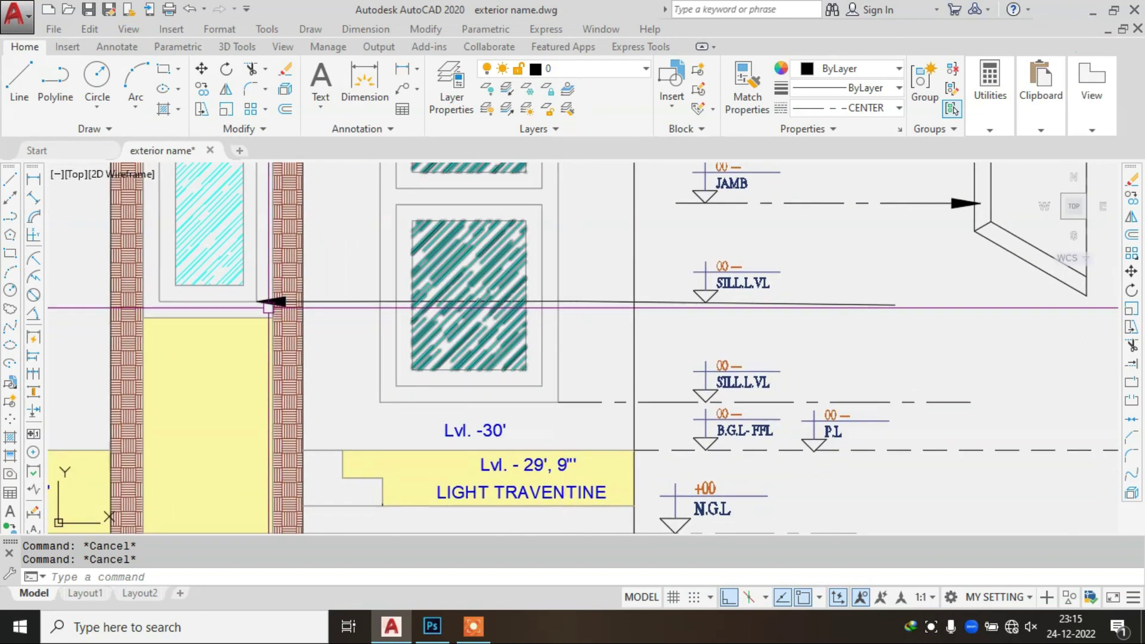
scroll(596, 324, up, 1)
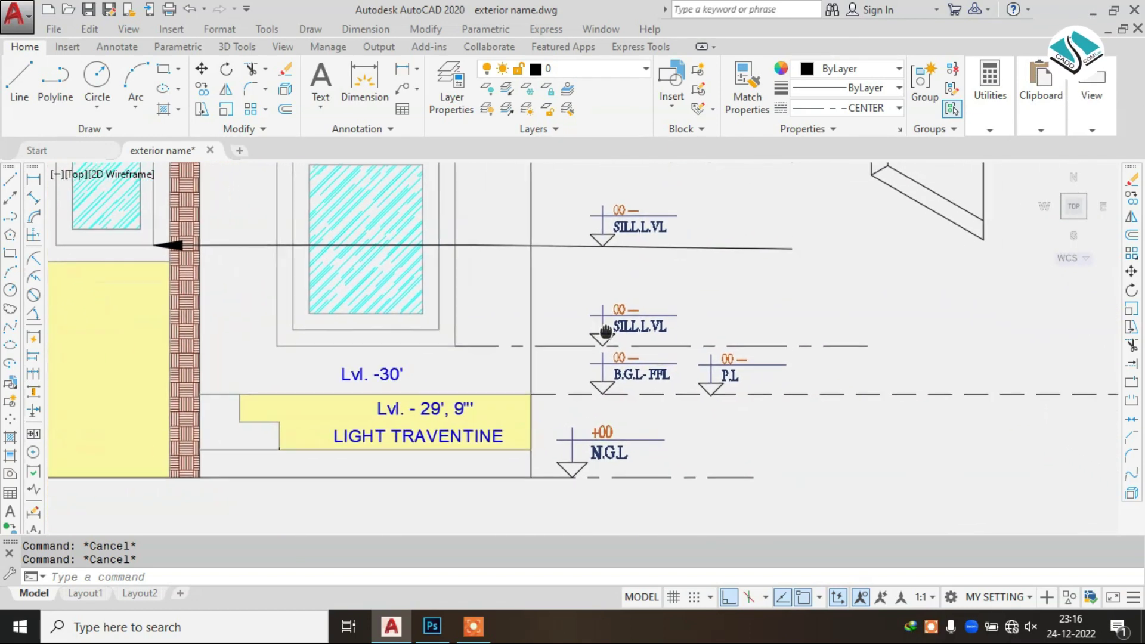
scroll(618, 341, up, 1)
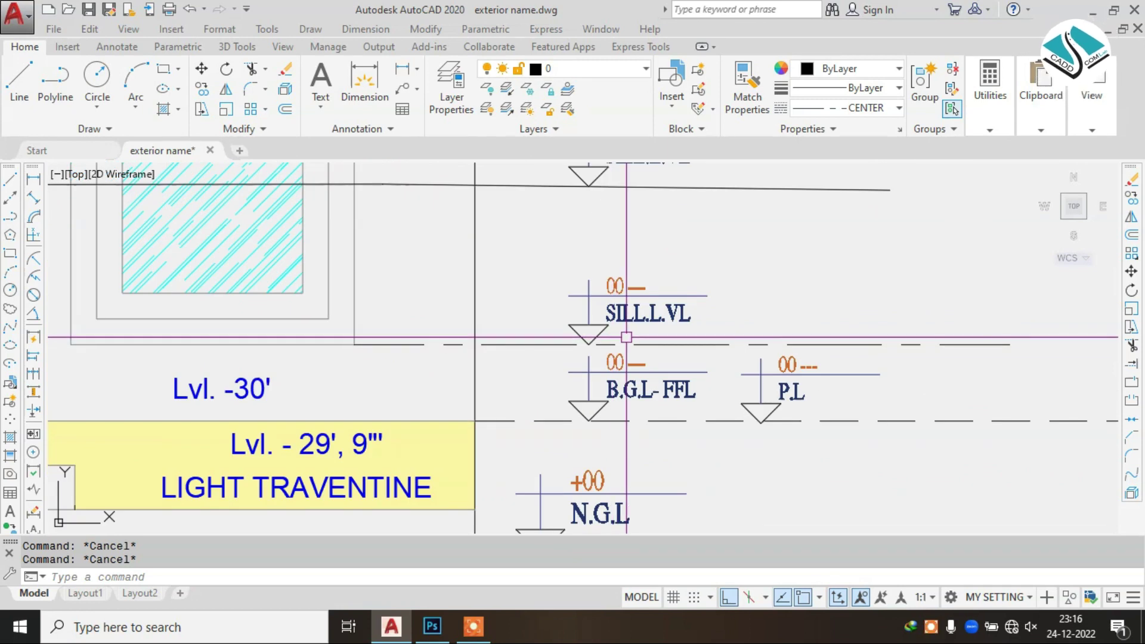
scroll(626, 337, down, 1)
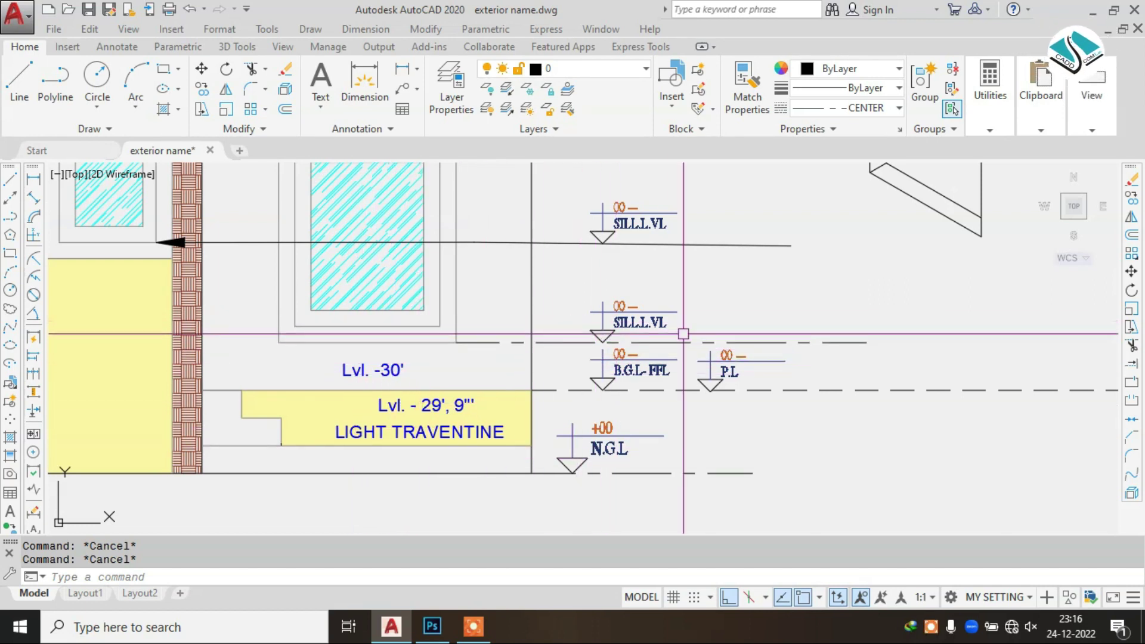
scroll(683, 334, down, 3)
middle_drag(658, 294, 668, 429)
scroll(644, 316, up, 4)
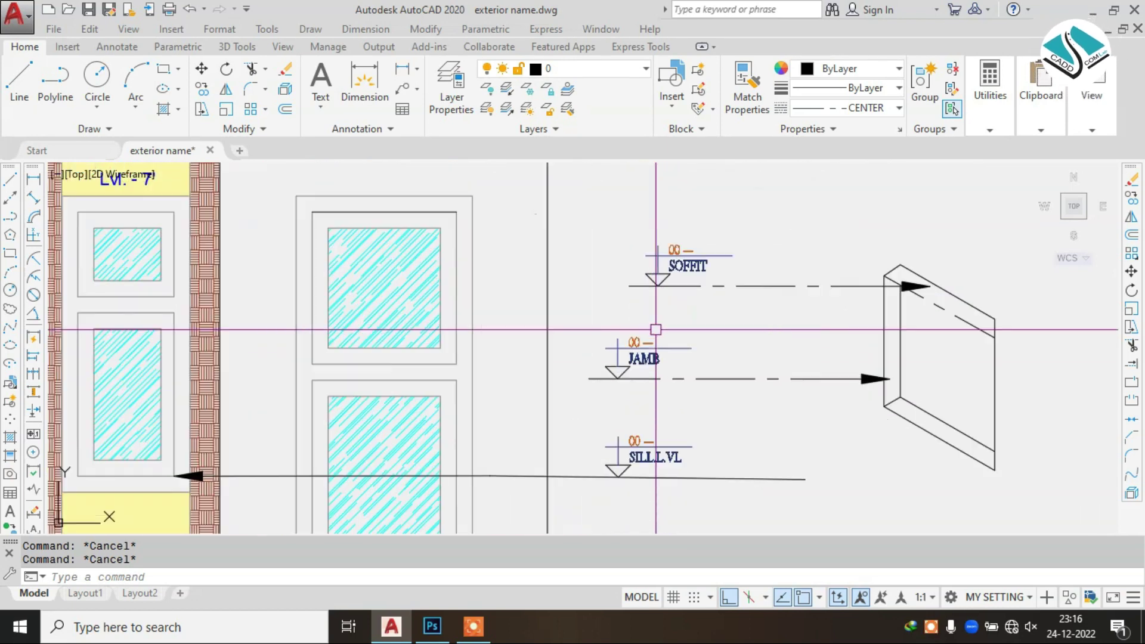
middle_drag(638, 489, 633, 319)
scroll(632, 319, down, 3)
middle_drag(617, 392, 627, 359)
scroll(628, 359, up, 5)
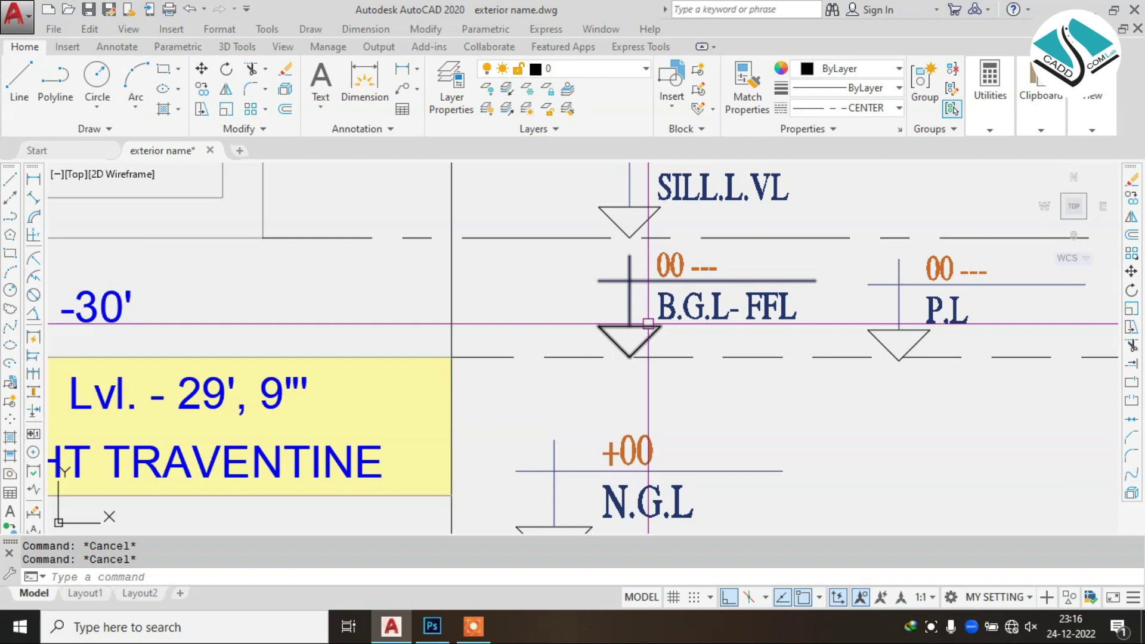
scroll(648, 324, down, 4)
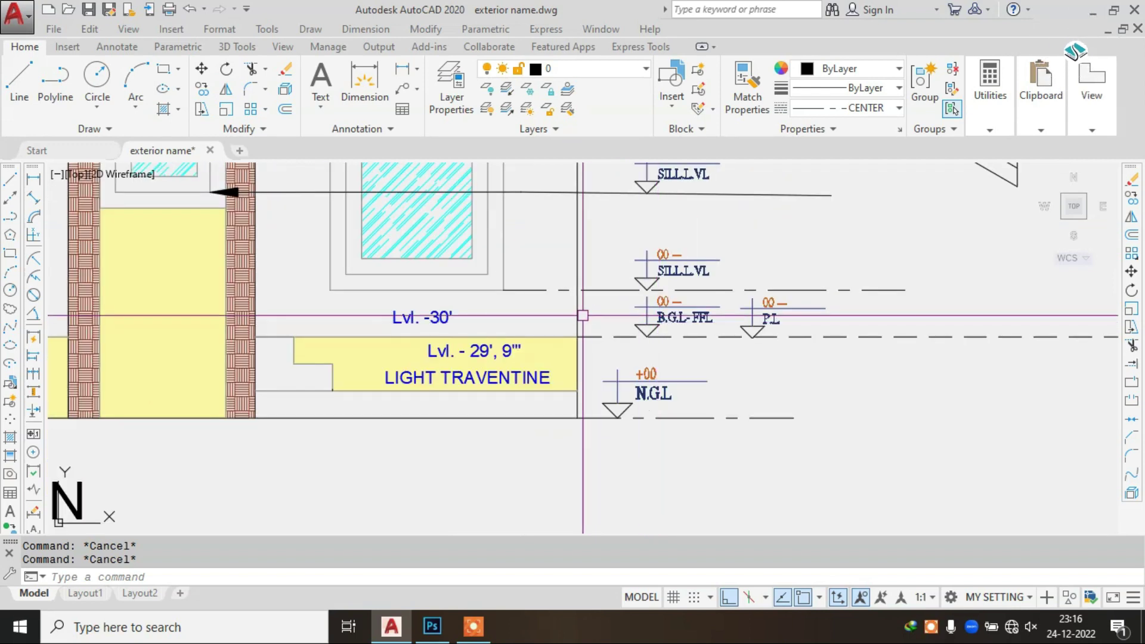
middle_drag(497, 299, 524, 312)
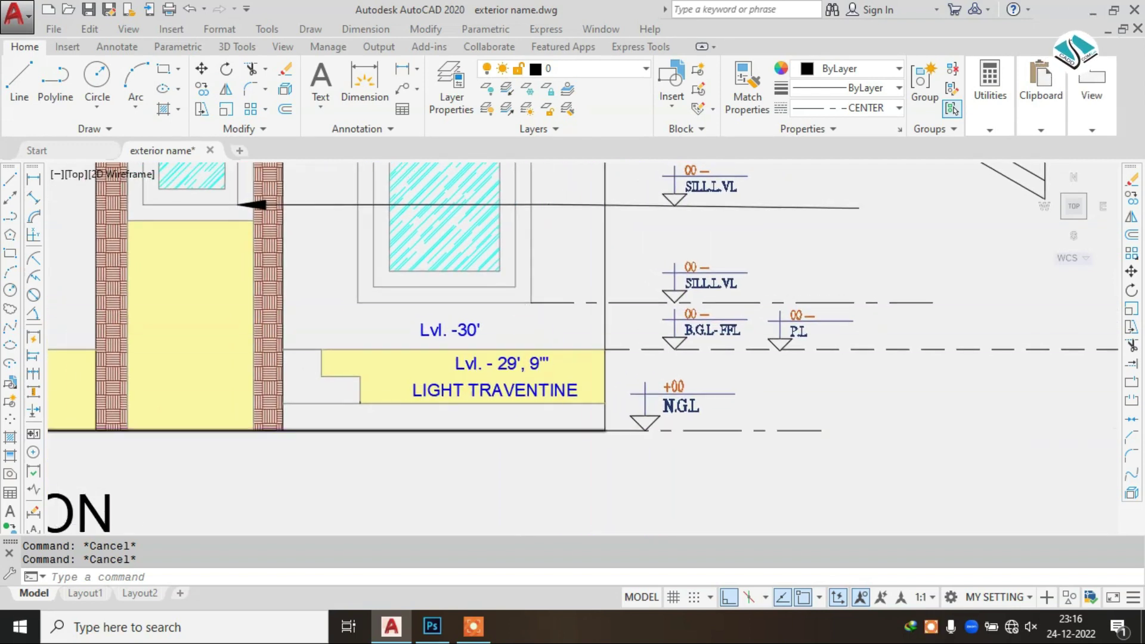
scroll(596, 429, up, 2)
scroll(710, 388, down, 1)
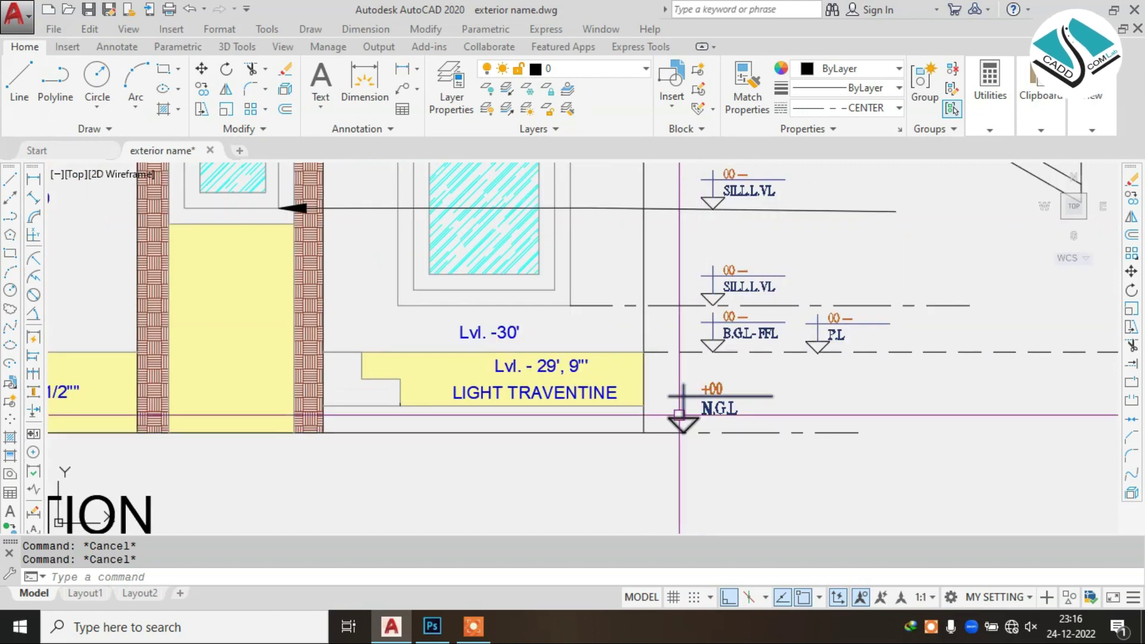
scroll(711, 388, up, 1)
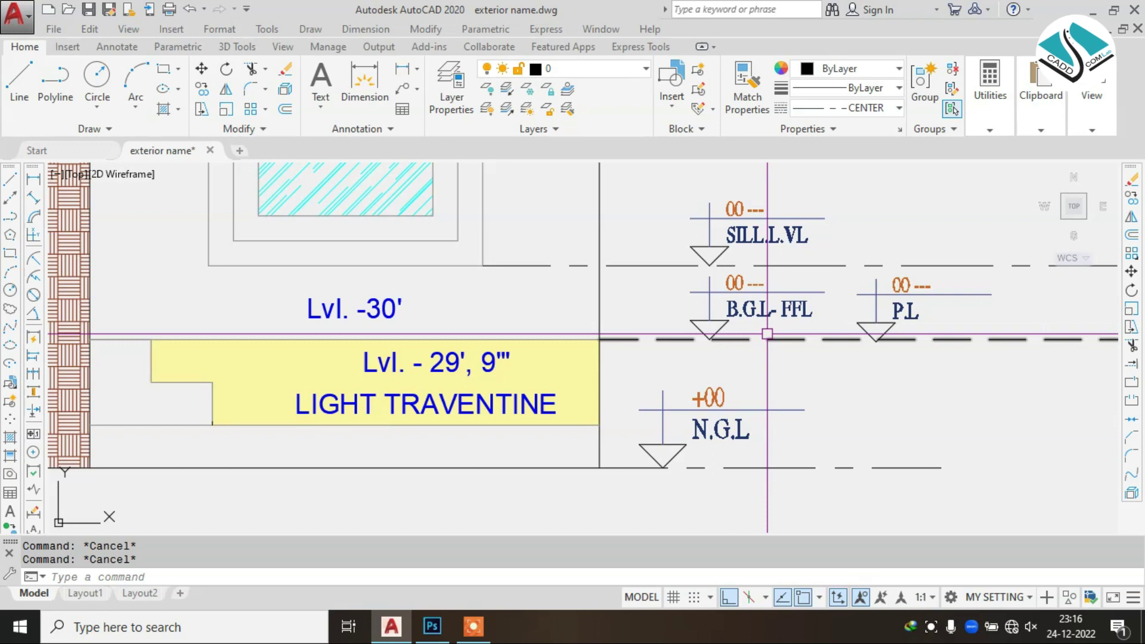
middle_drag(766, 334, 673, 337)
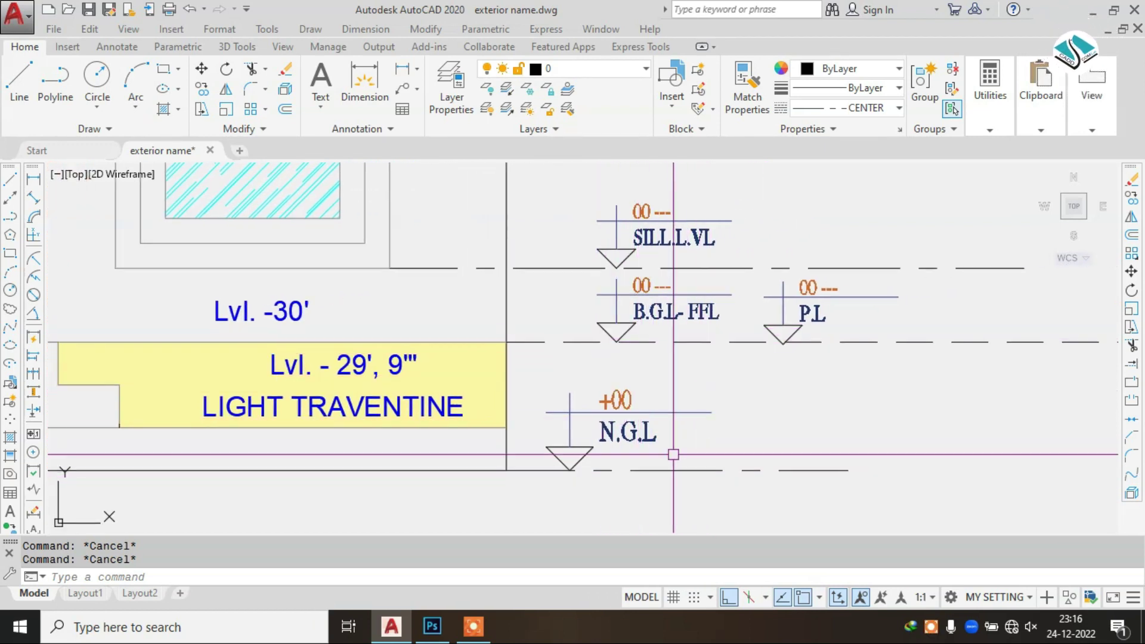
scroll(649, 251, up, 3)
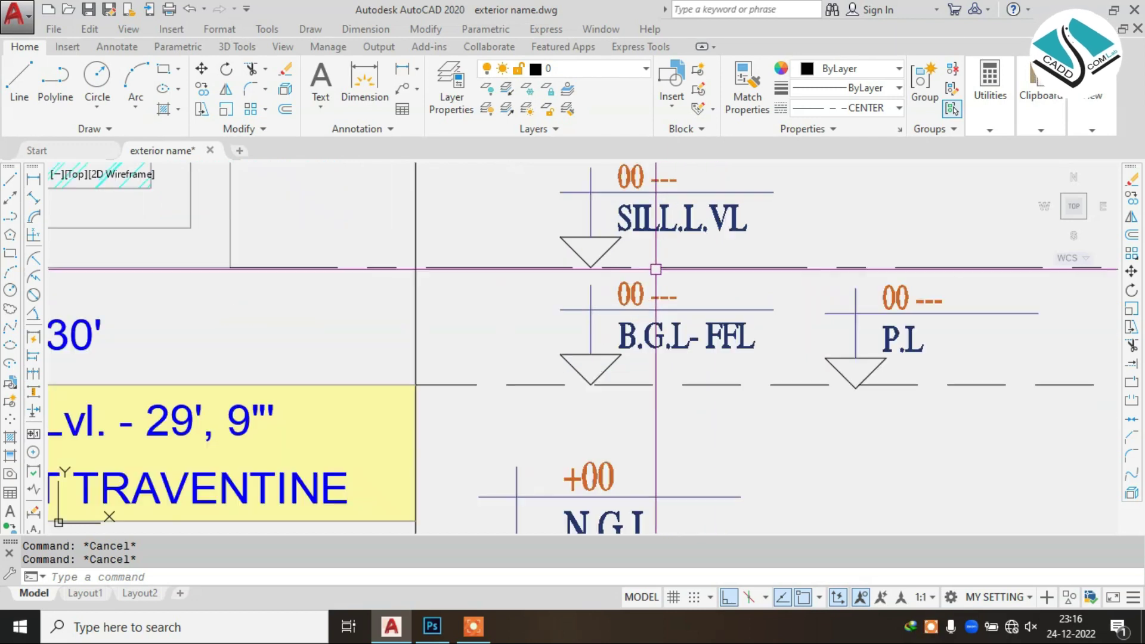
scroll(637, 281, up, 2)
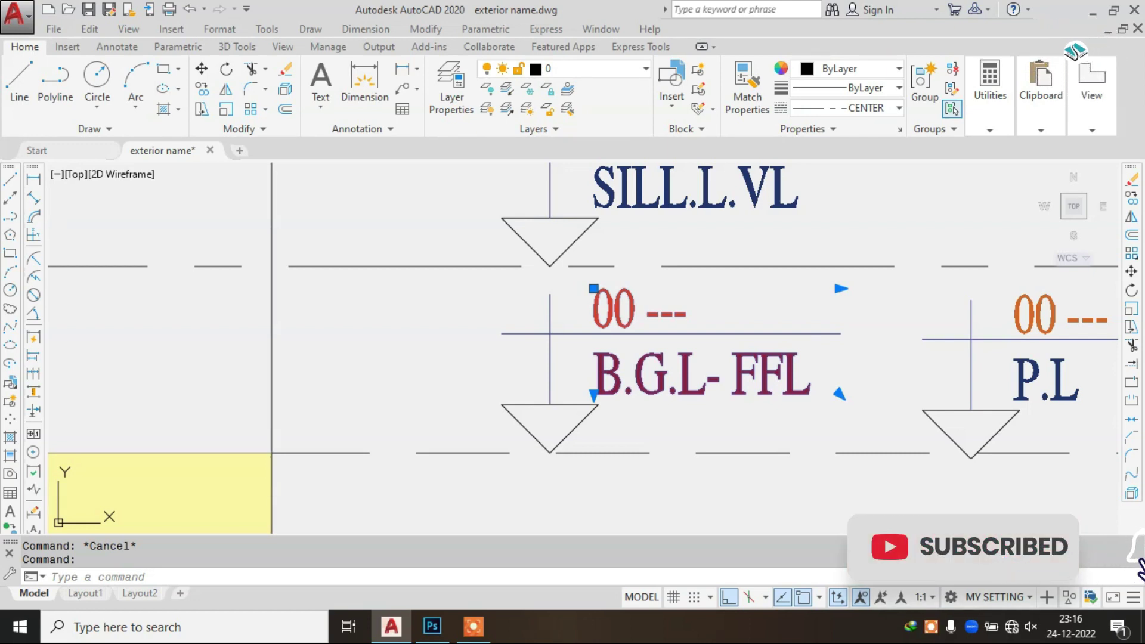
- Replace the B.G.L-FFL marker's 00 placeholder with 1' feet
double_click(608, 303)
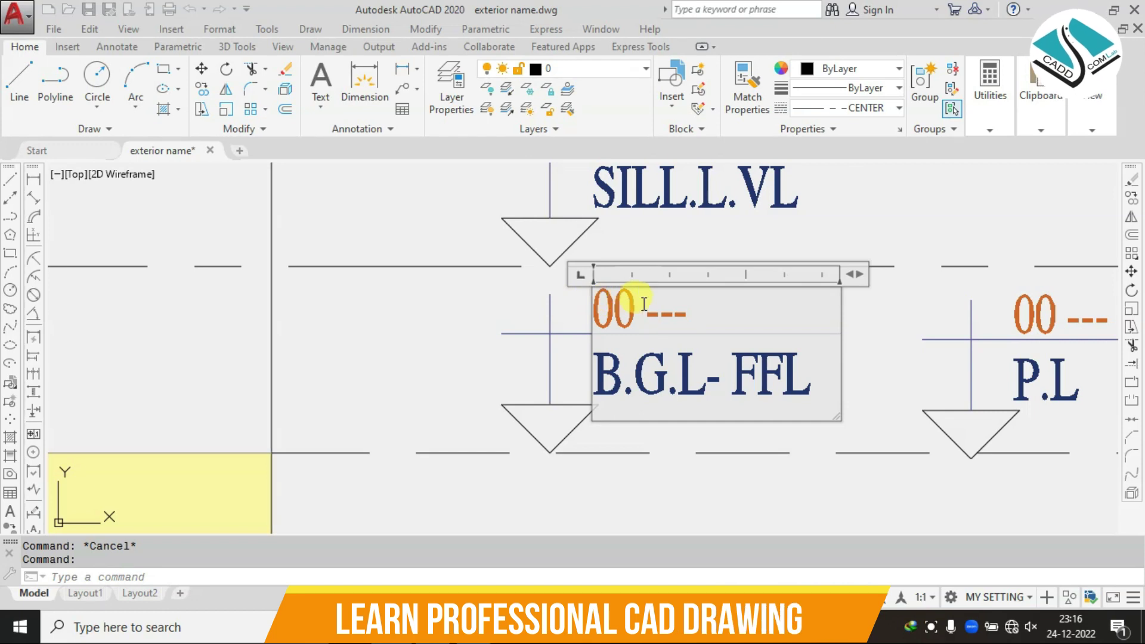
double_click(654, 309)
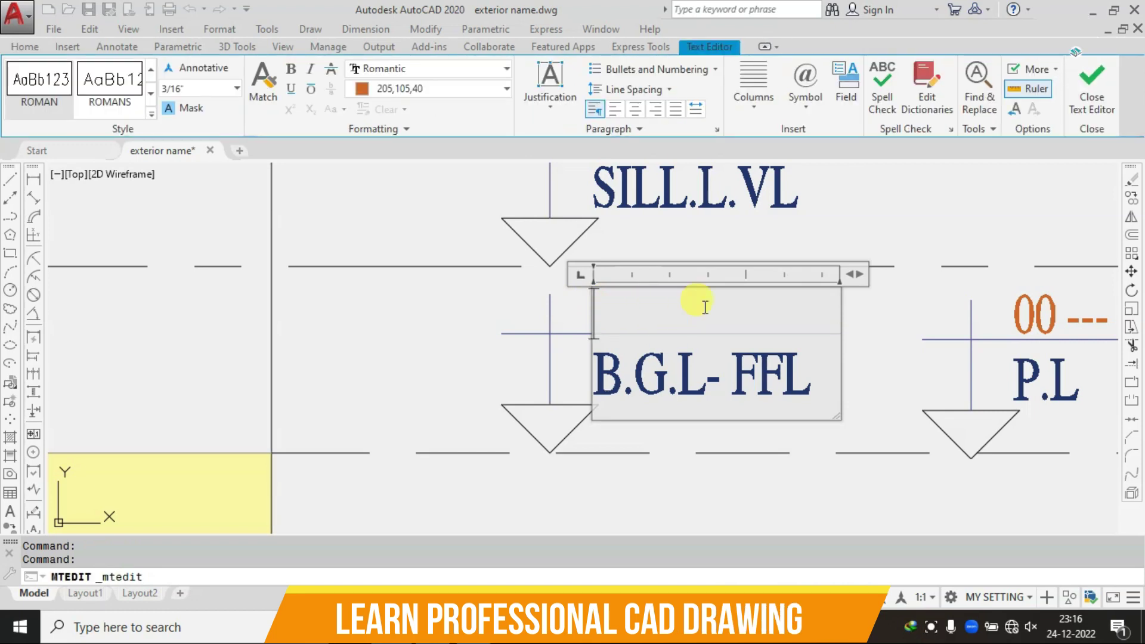
text(1' feet)
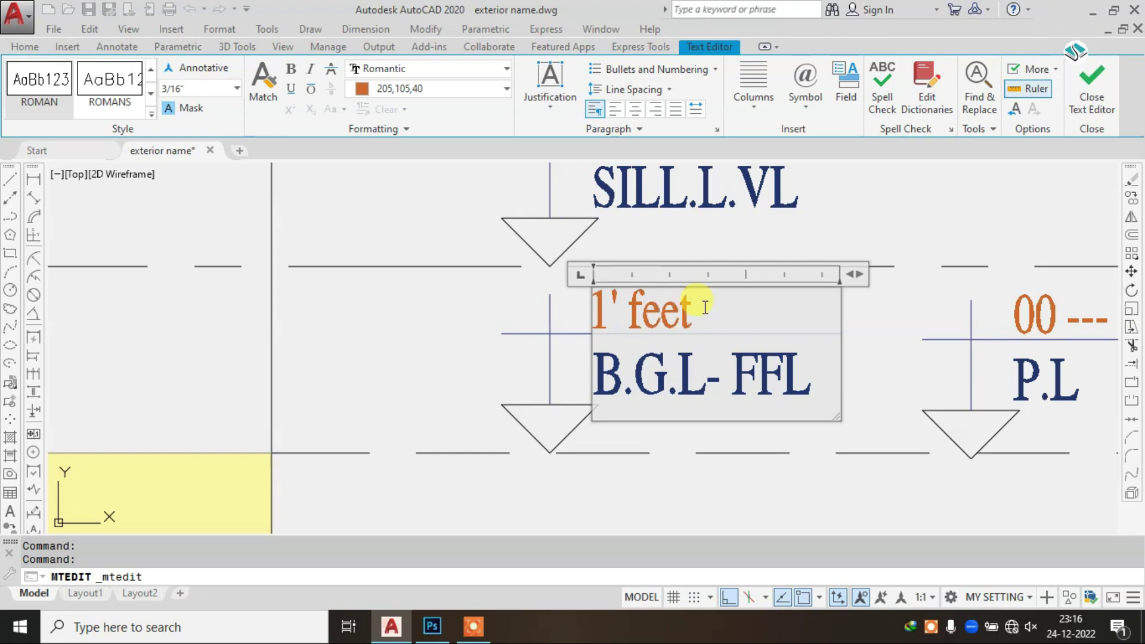
click(449, 346)
key(Escape)
scroll(531, 348, down, 3)
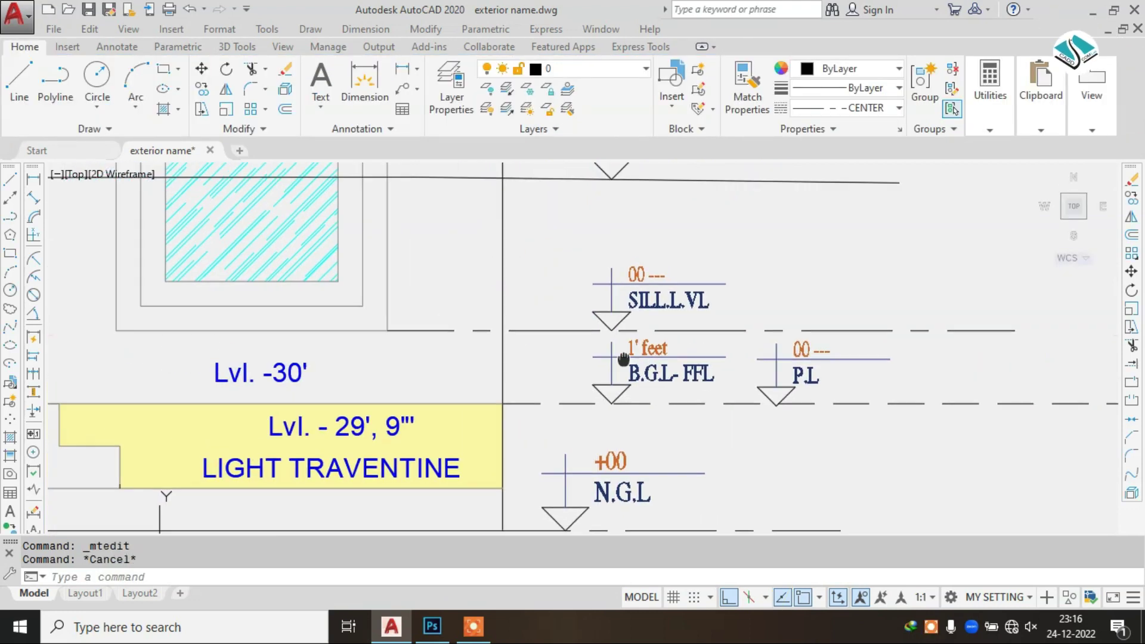
scroll(635, 350, down, 1)
scroll(634, 350, down, 1)
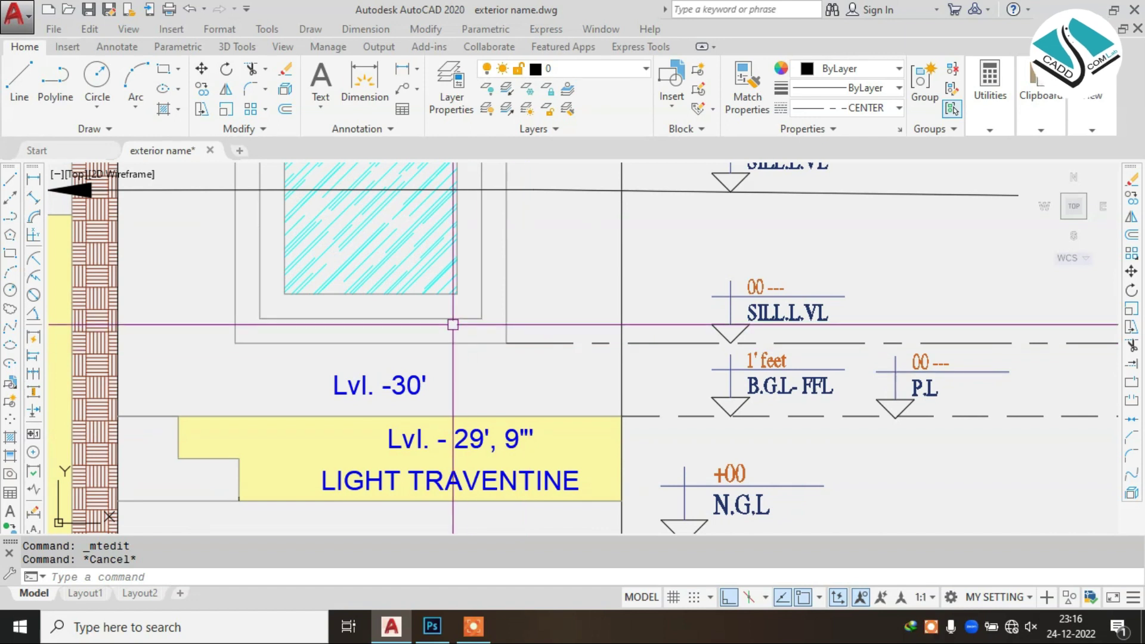
scroll(523, 325, down, 1)
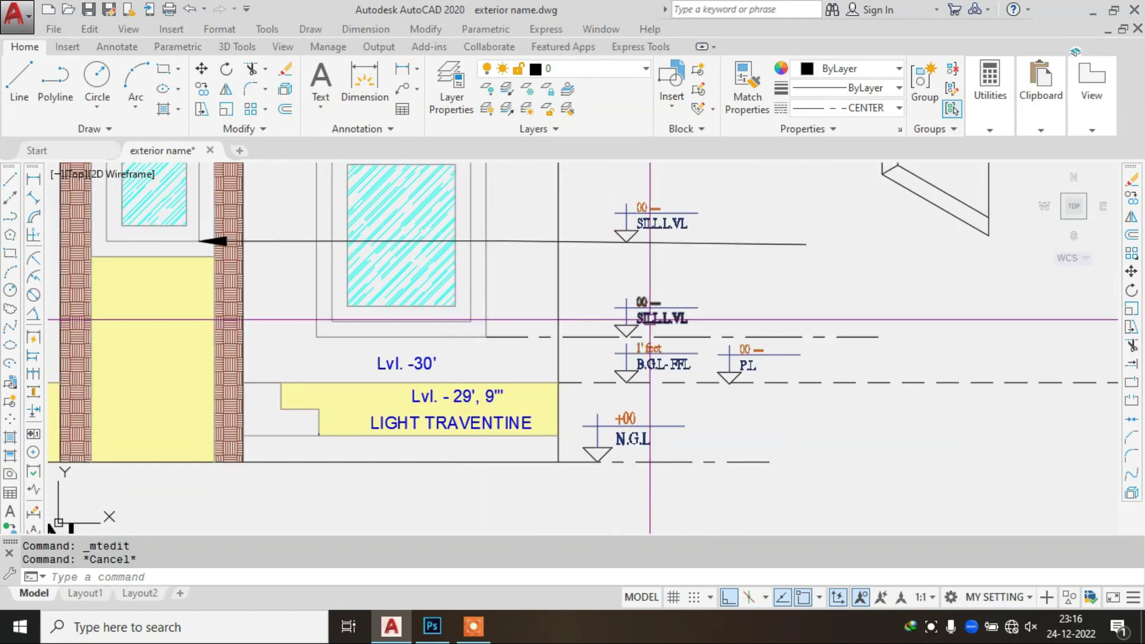
scroll(628, 318, up, 2)
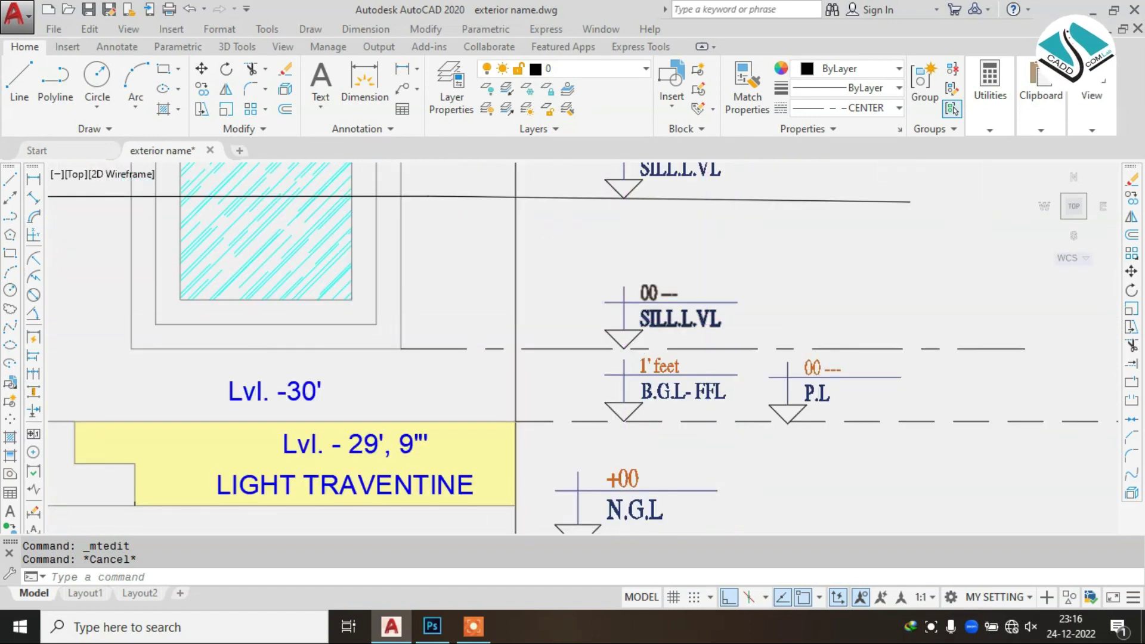
scroll(646, 304, up, 4)
- Change the SILL.L.VL marker's height to 2'6" feet, on its own line
click(567, 256)
double_click(567, 257)
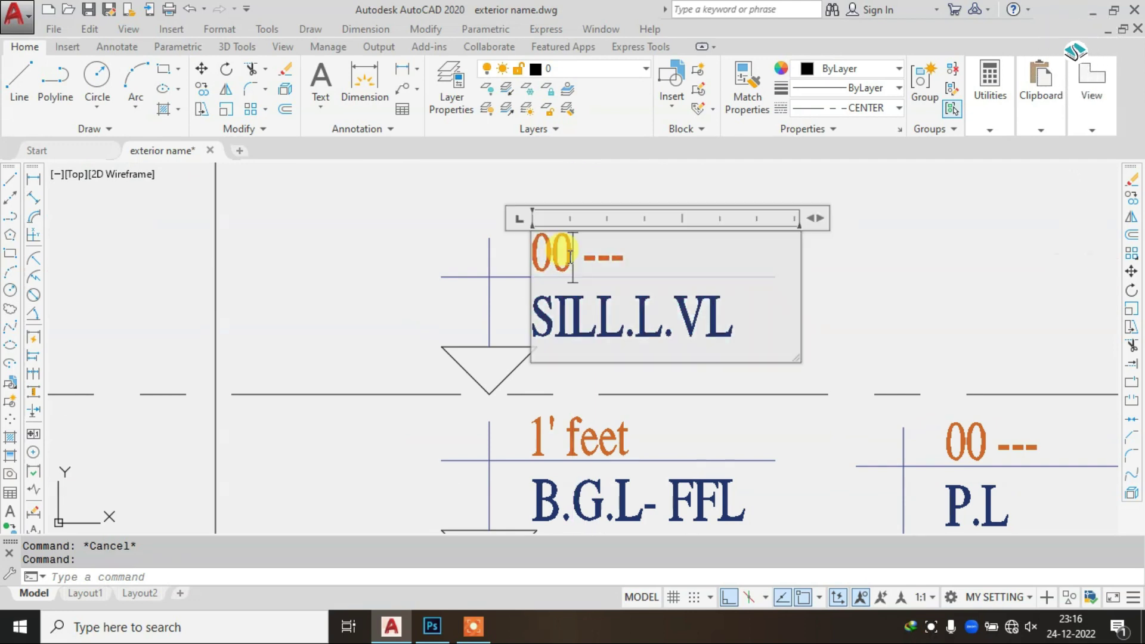
scroll(630, 289, down, 3)
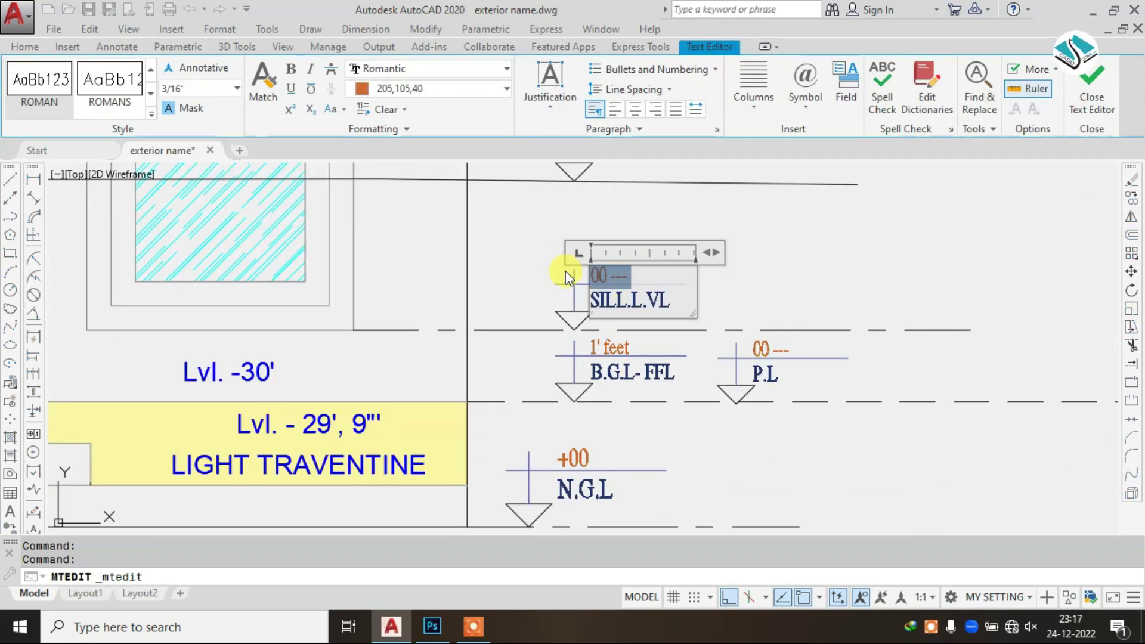
text(2'6"SILL.L.VL)
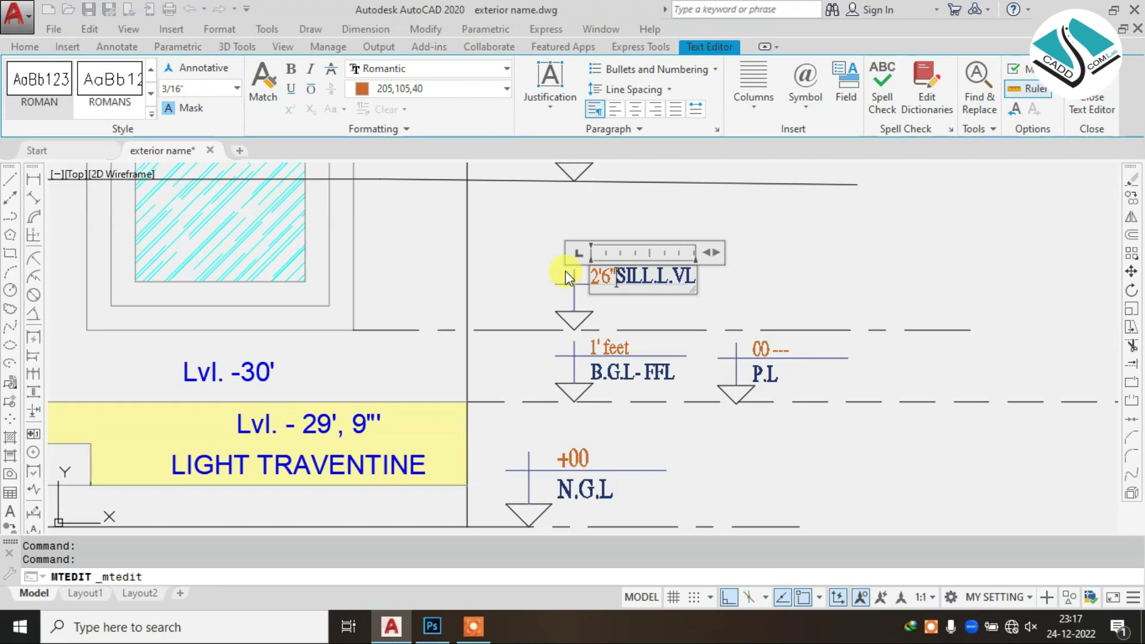
key(Return)
text(feet)
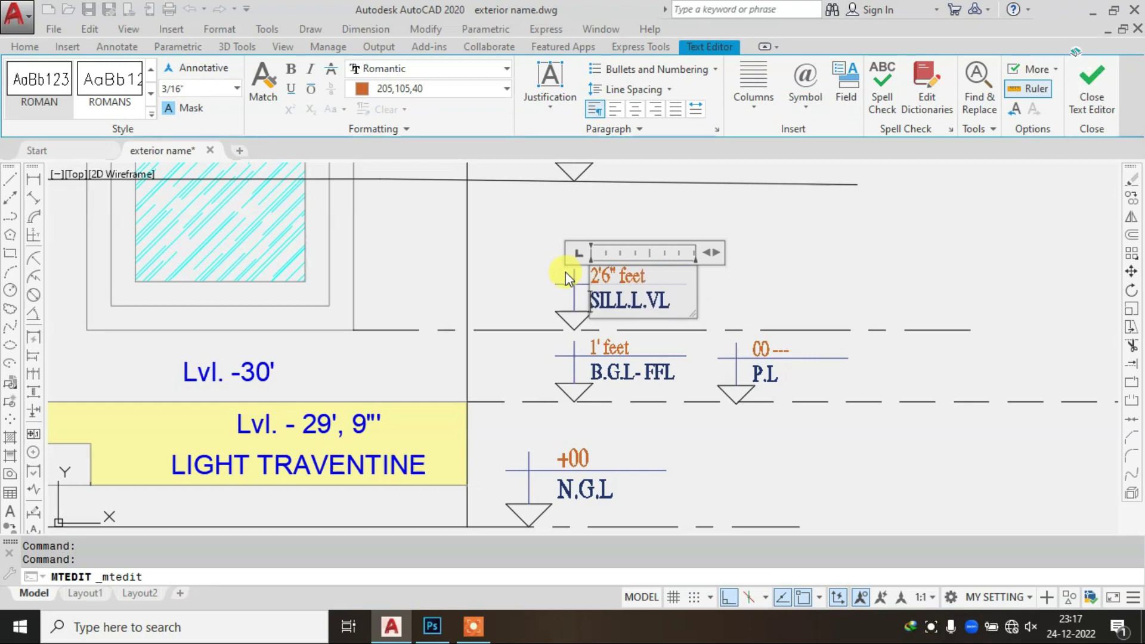
click(689, 332)
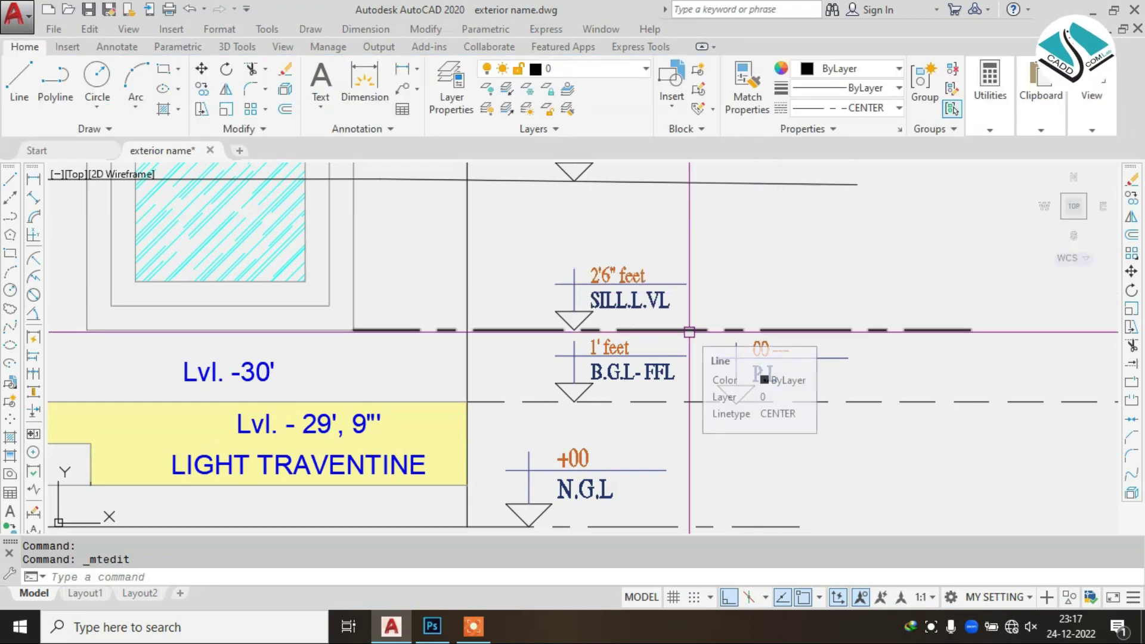
- Zoom out and pan to show the whole front elevation and right-side level markers
scroll(661, 340, down, 3)
middle_drag(565, 299, 606, 352)
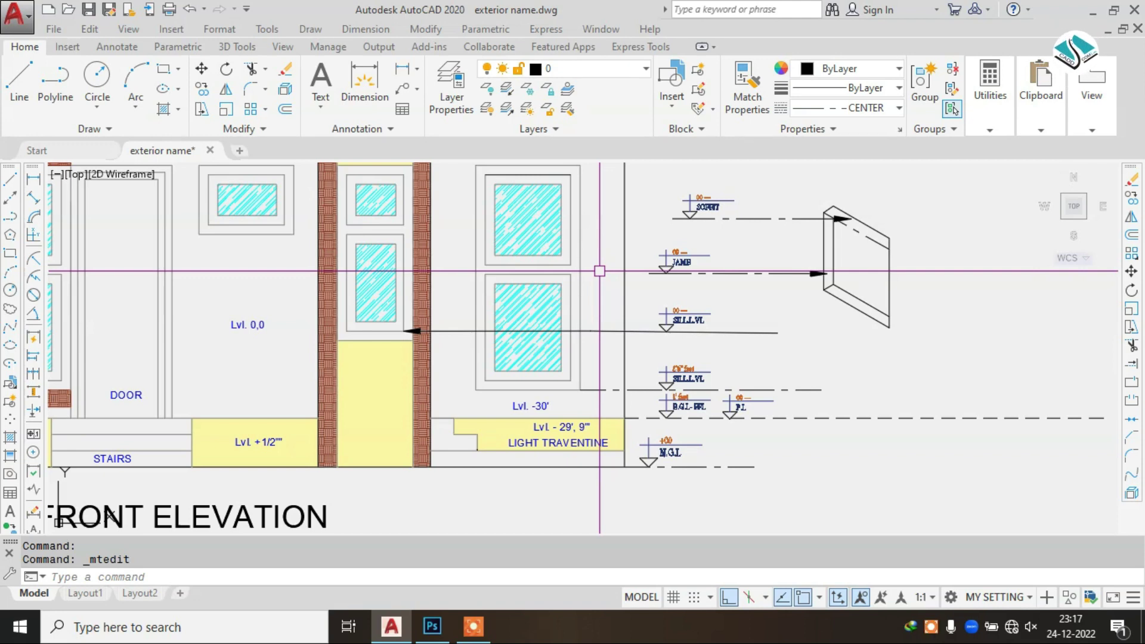
middle_drag(604, 271, 579, 324)
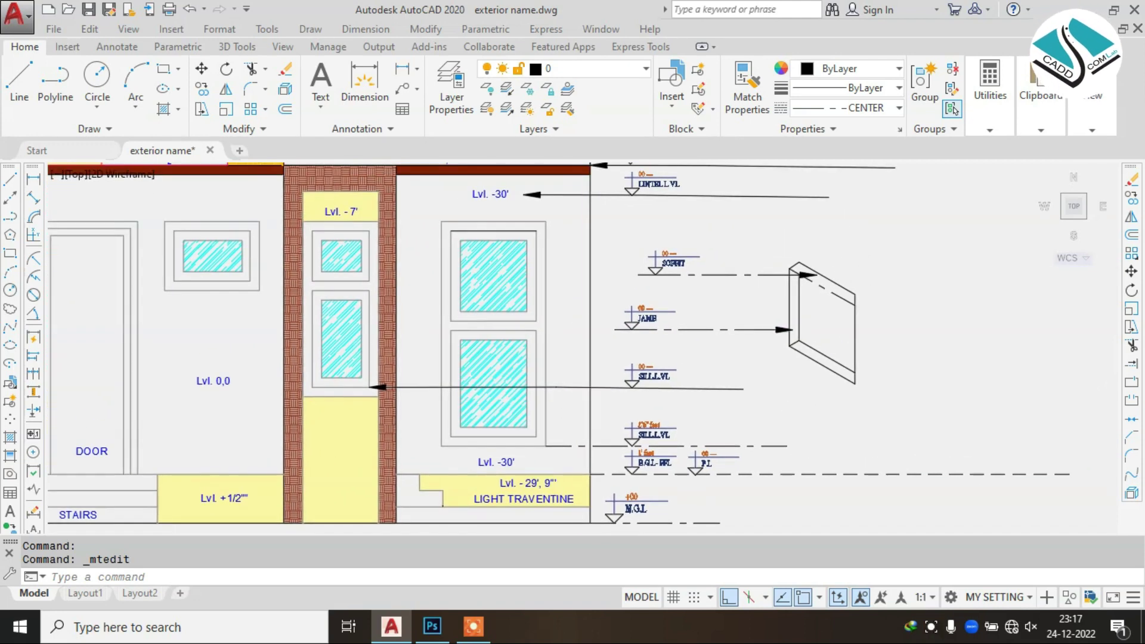
scroll(792, 325, up, 3)
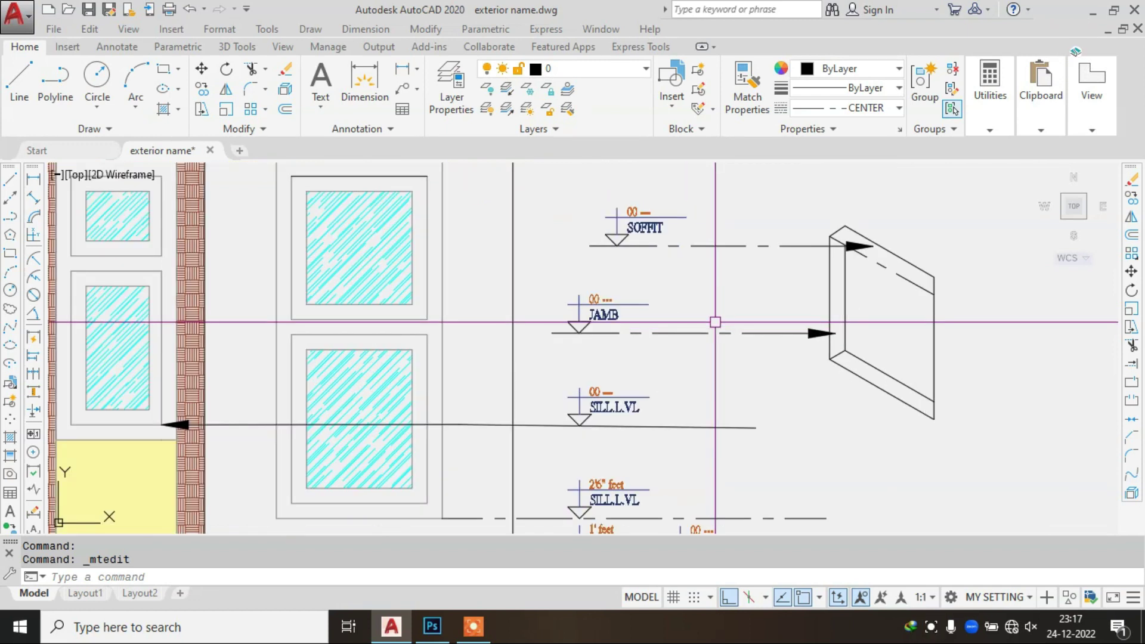
middle_drag(792, 325, 713, 322)
scroll(743, 295, up, 2)
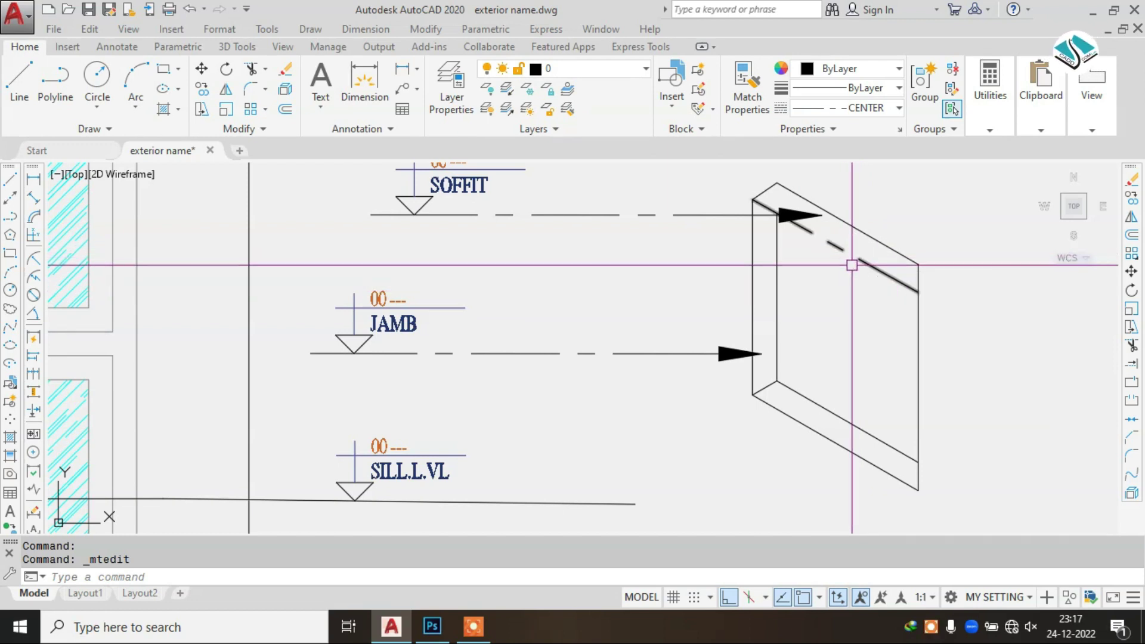
middle_drag(567, 263, 555, 288)
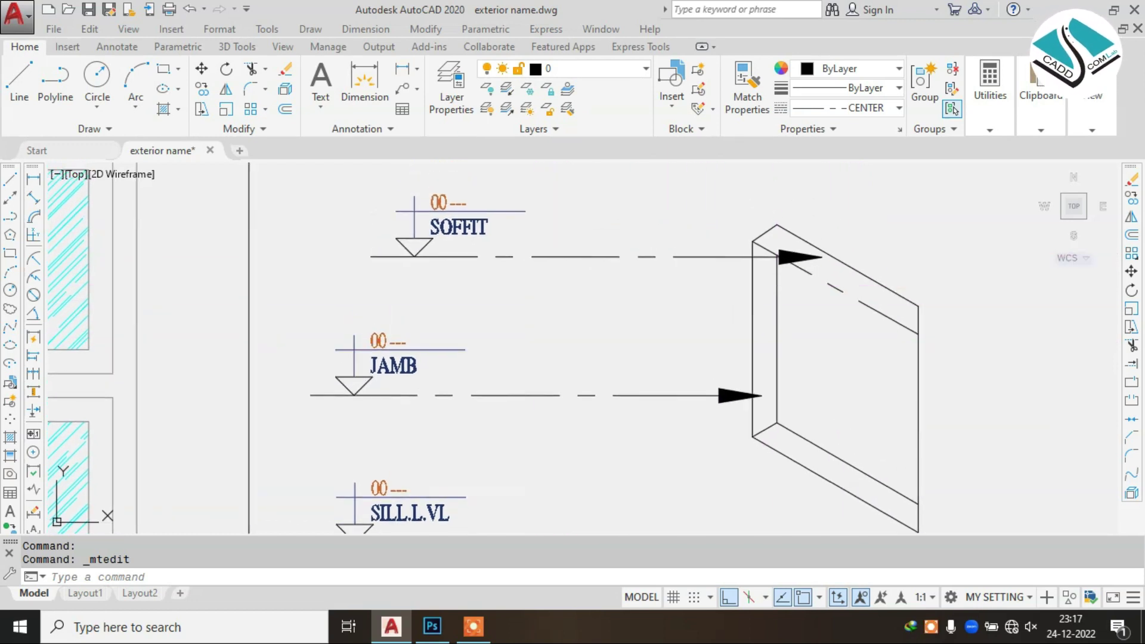
mouse_move(475, 364)
middle_down()
mouse_move(450, 484)
mouse_move(455, 455)
middle_up()
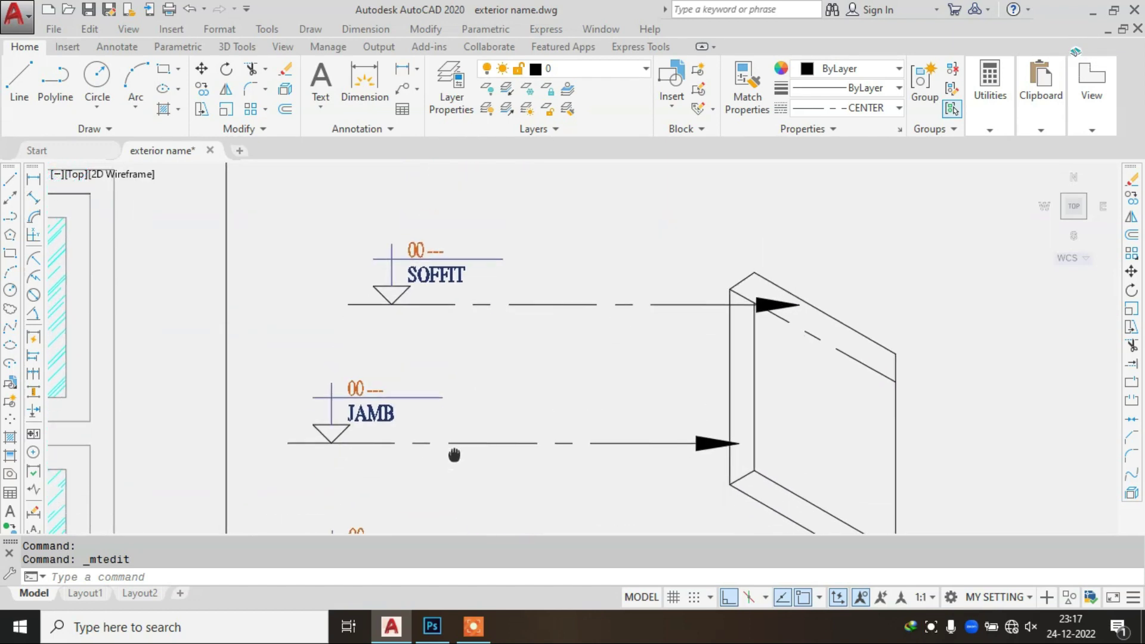
middle_drag(604, 341, 609, 315)
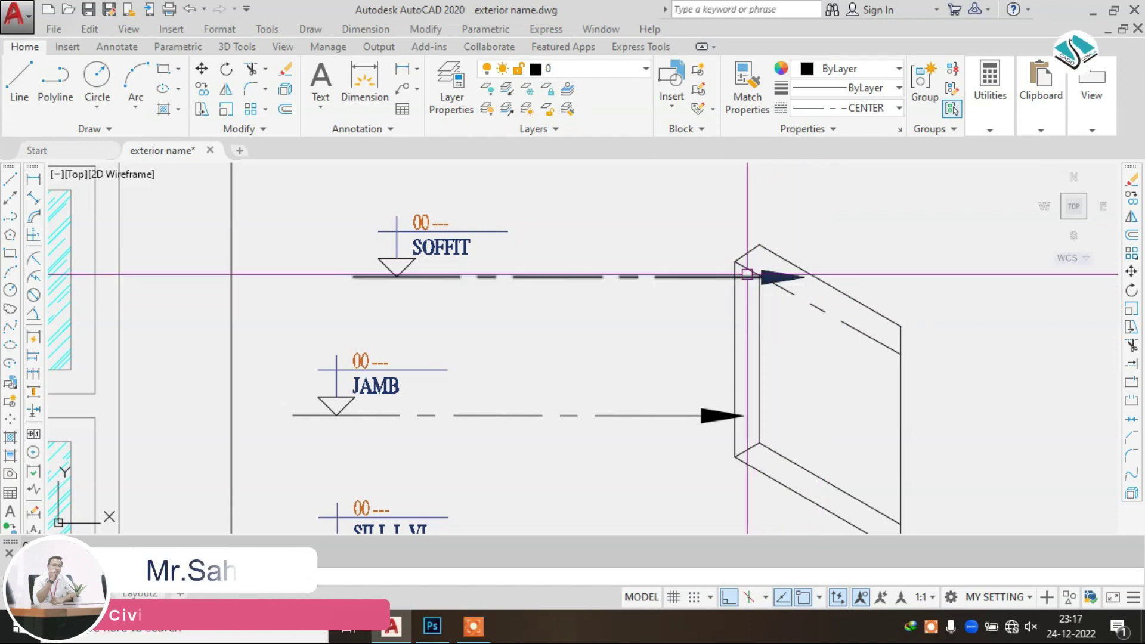
middle_drag(482, 332, 494, 297)
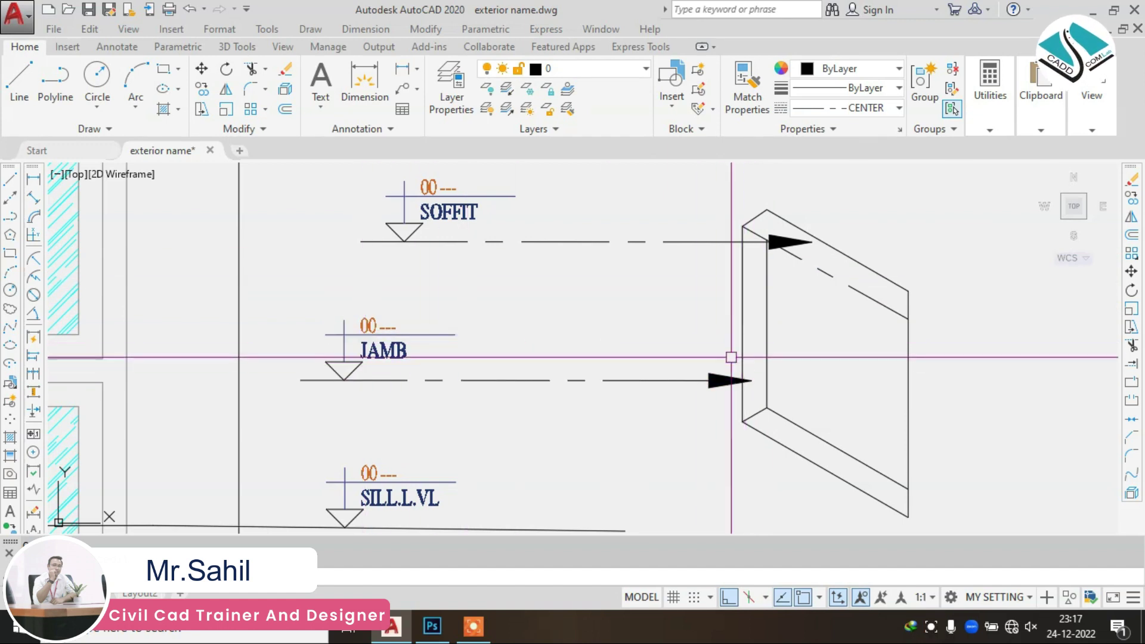
scroll(731, 357, down, 2)
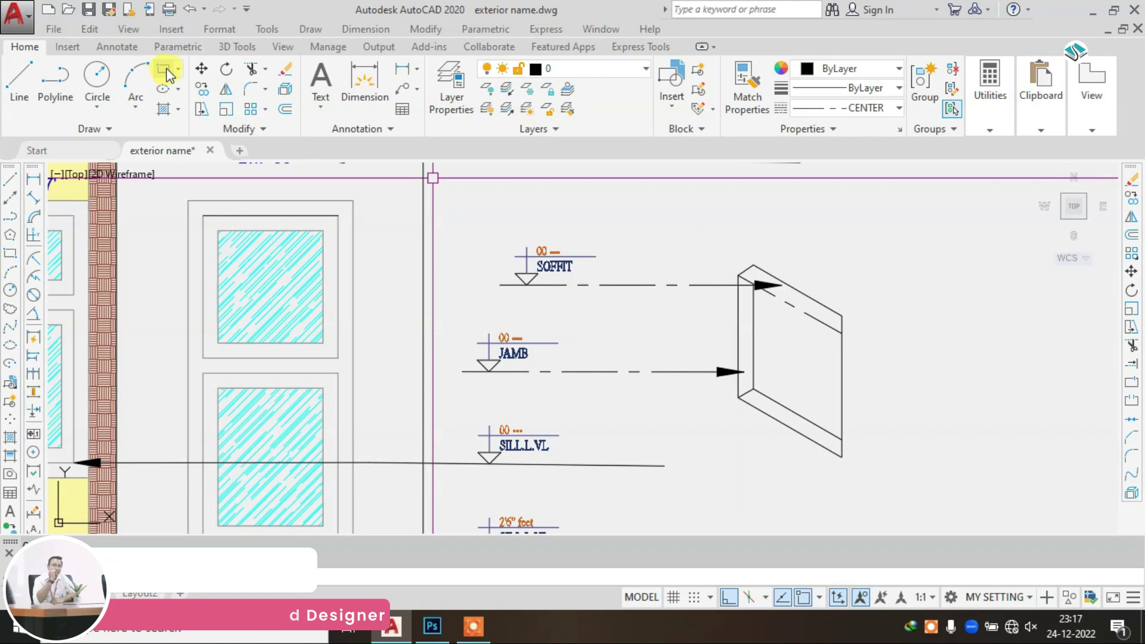
click(167, 75)
click(889, 198)
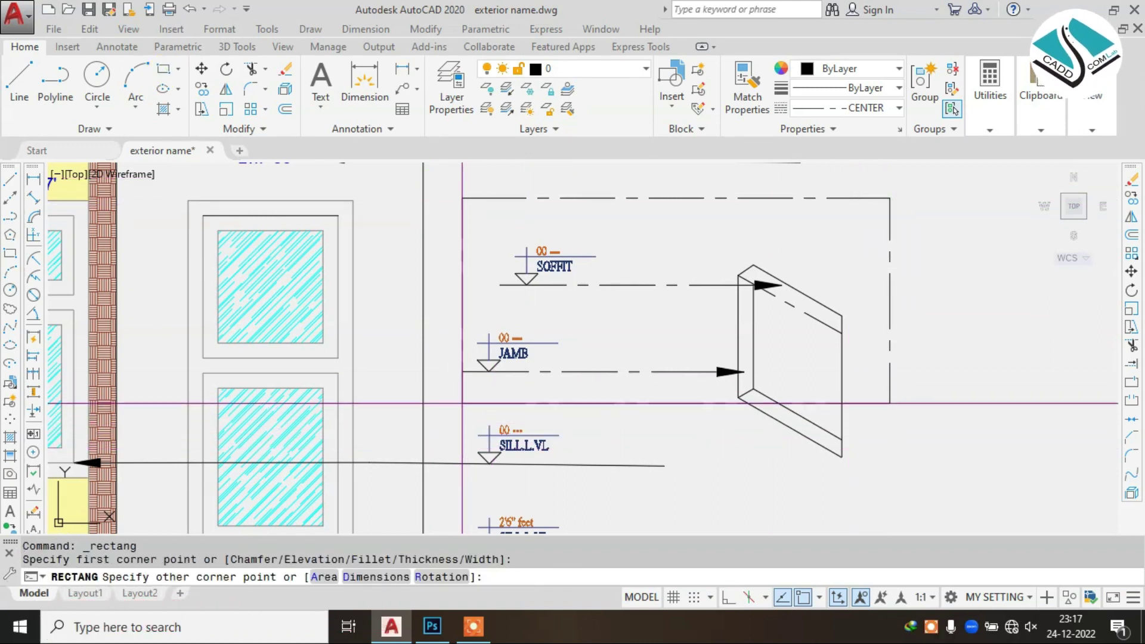
key(Escape)
scroll(593, 370, down, 2)
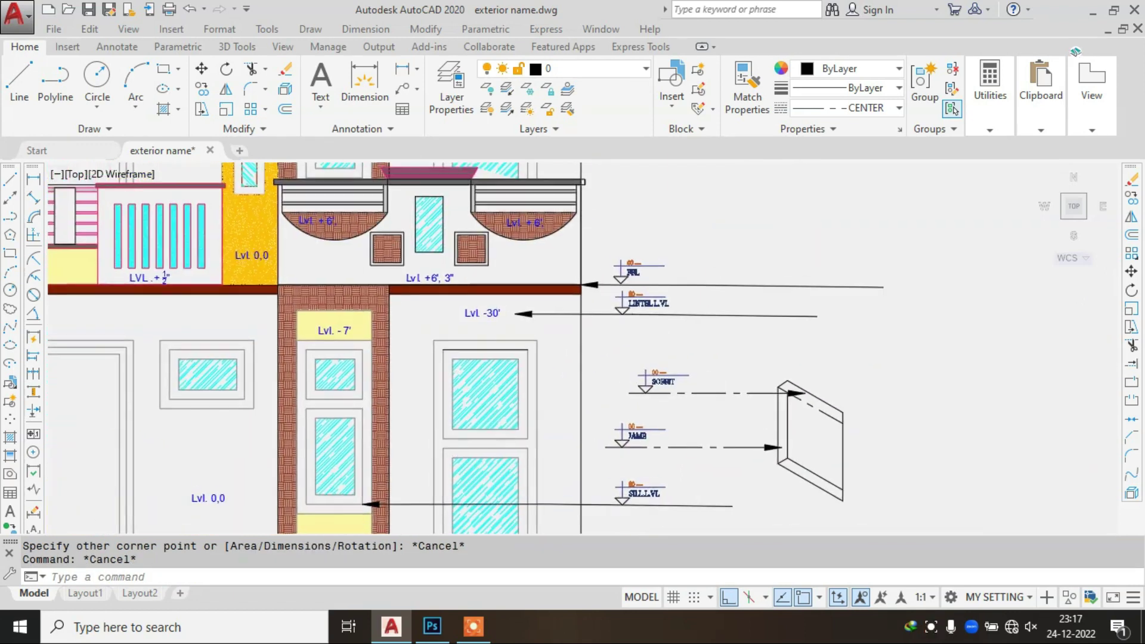
- Frame the FFL and LINTEL L.VL markers beside the Lvl. +6', 3" slab
scroll(552, 312, up, 2)
scroll(537, 311, up, 2)
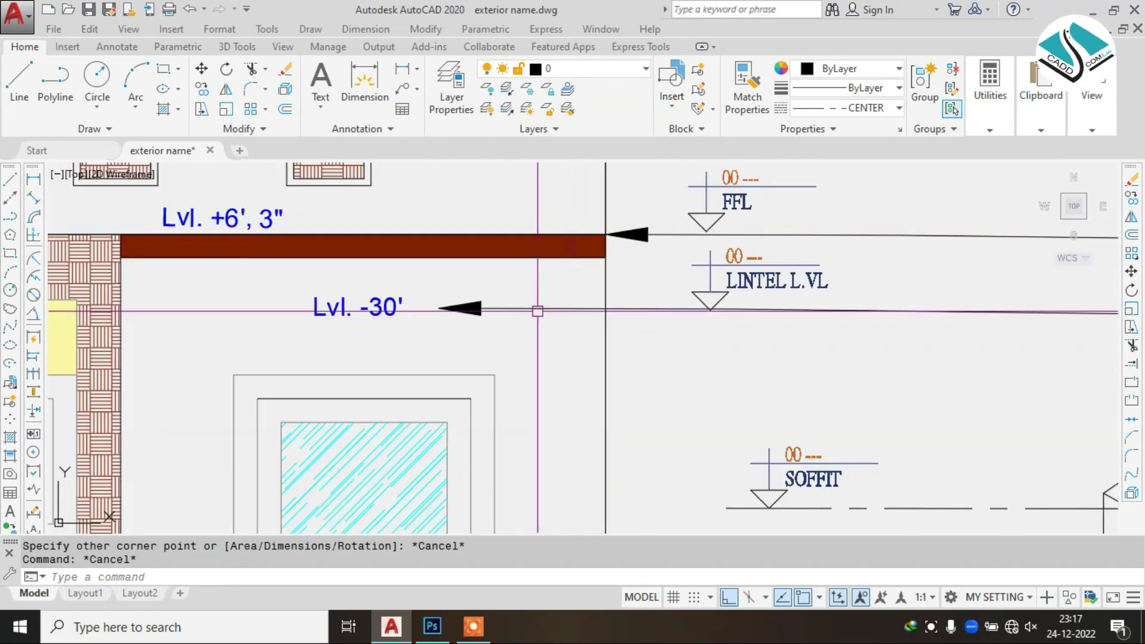
middle_drag(537, 311, 616, 311)
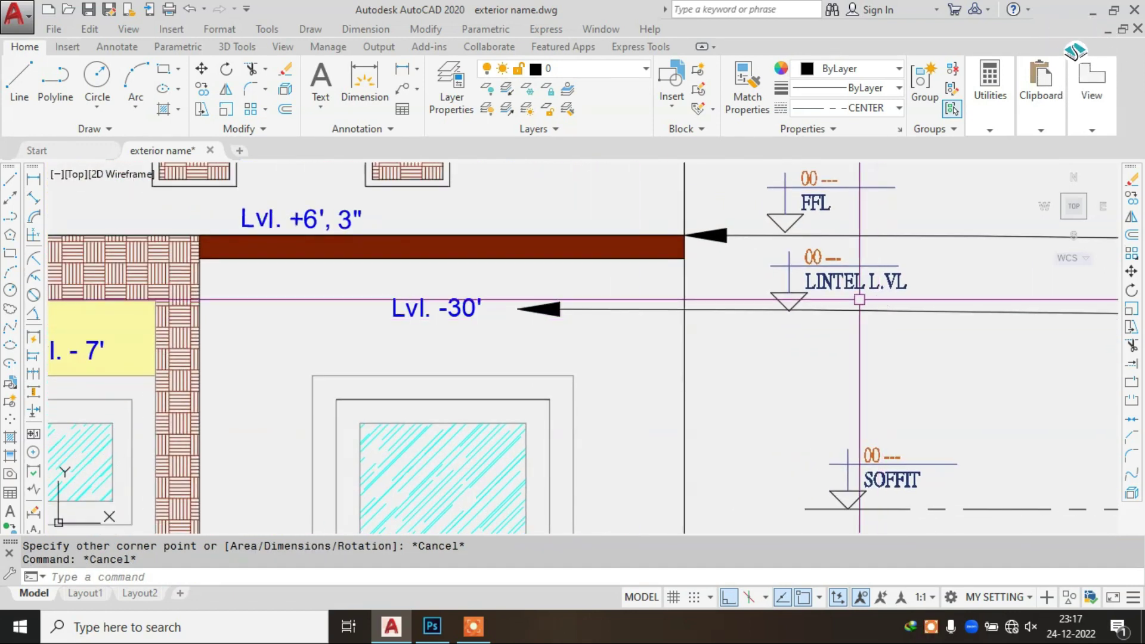
scroll(601, 321, down, 2)
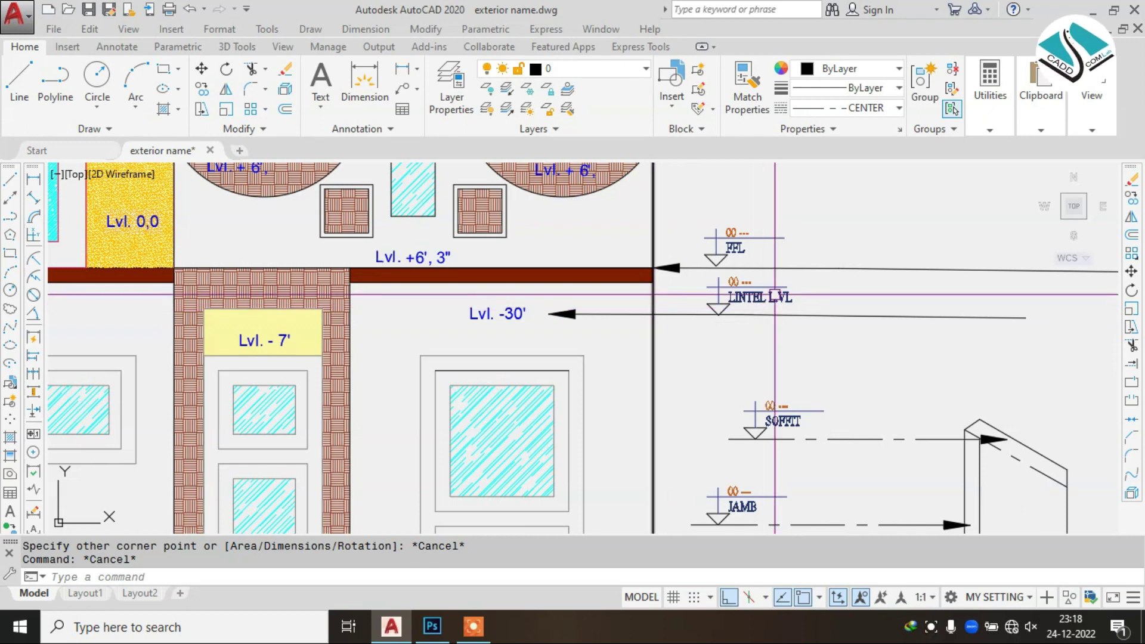
scroll(732, 282, up, 3)
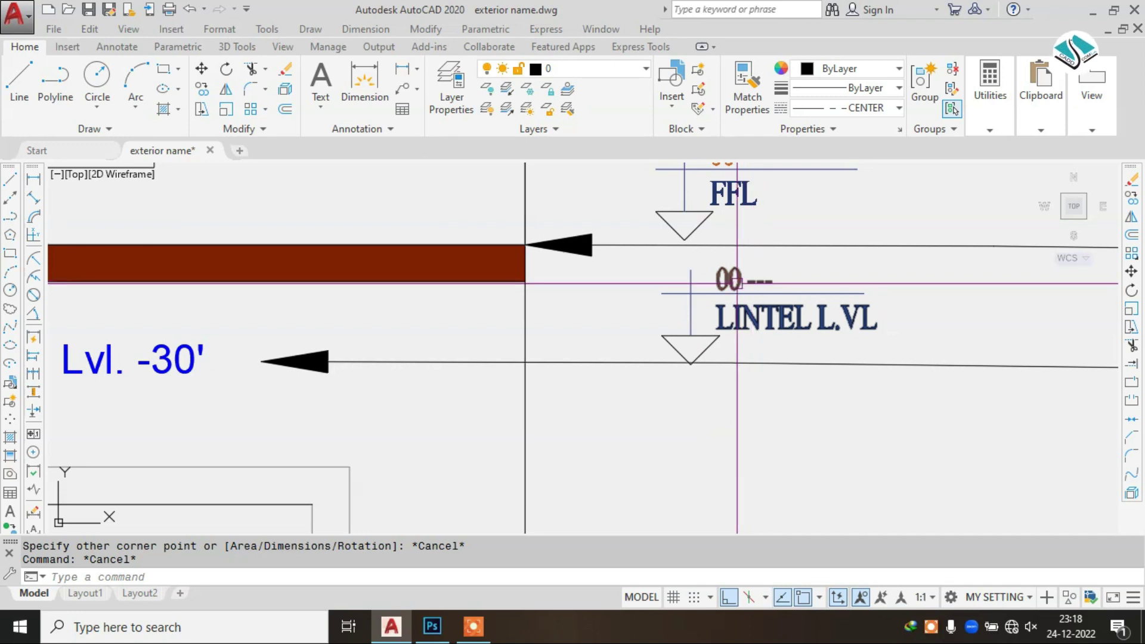
scroll(725, 348, down, 3)
text(ma)
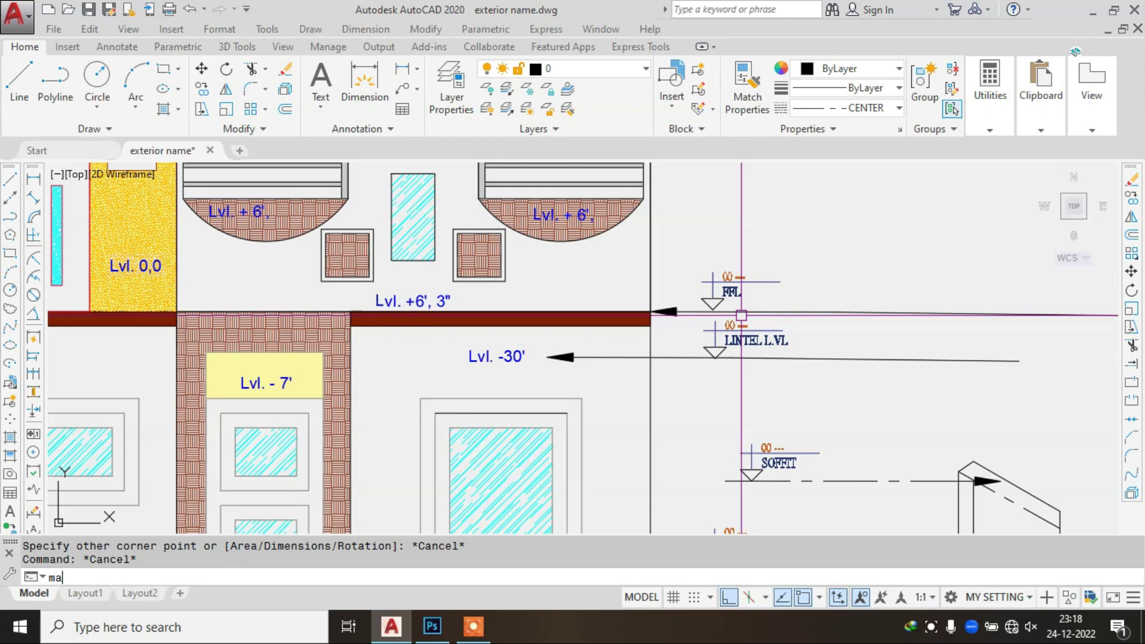
- Match the LINTEL level line to the dashed SOFFIT line's linetype with MATCHPROP
key(Return)
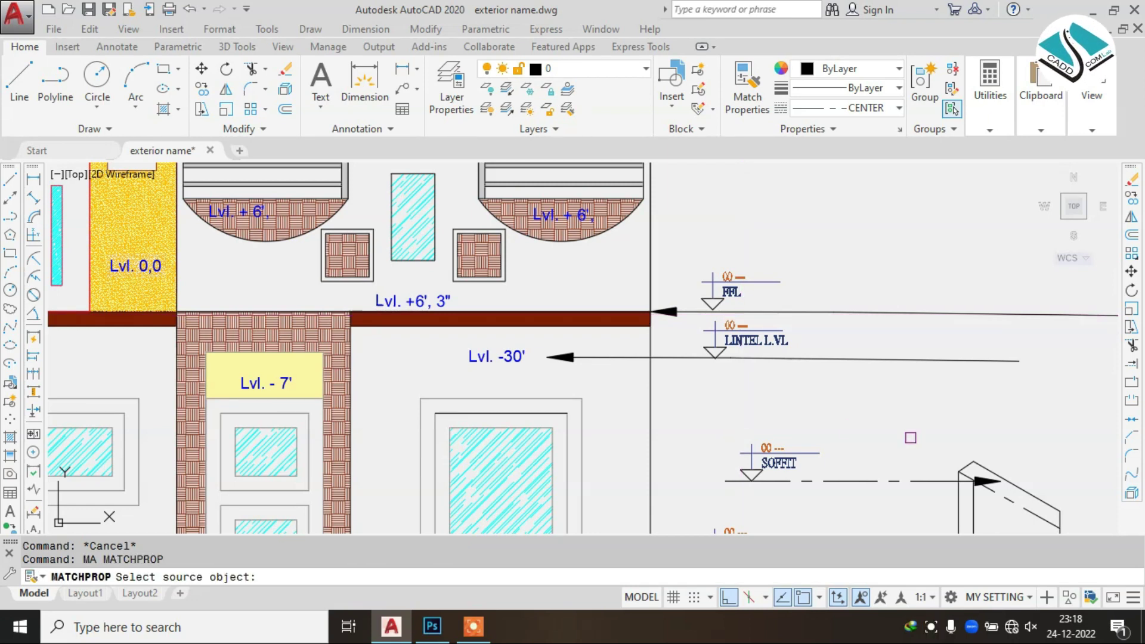
click(861, 480)
click(810, 355)
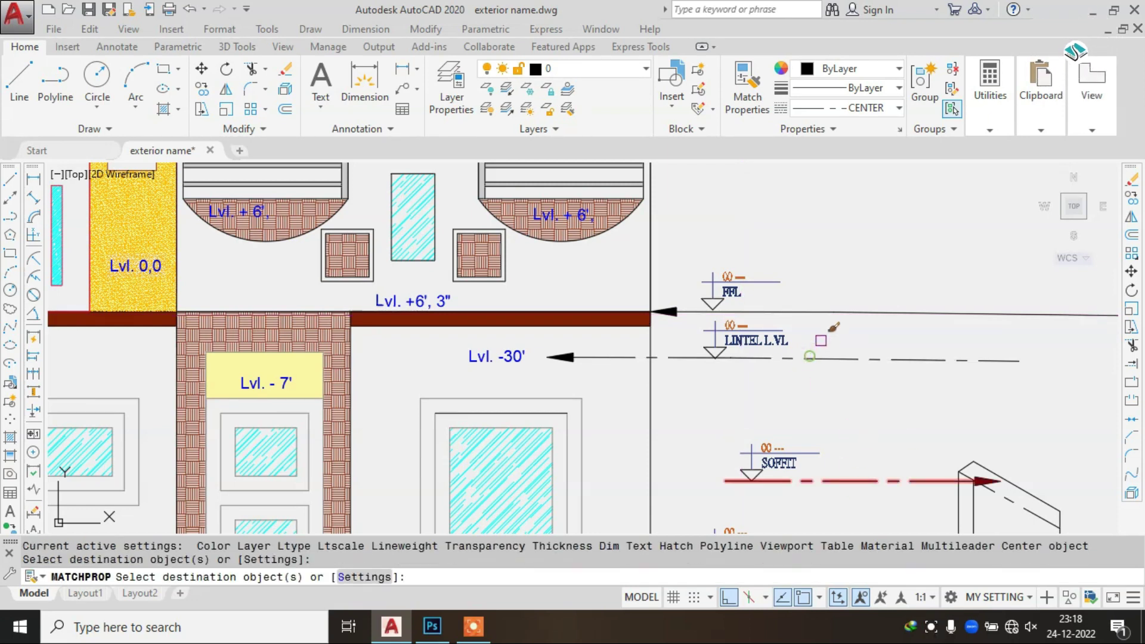
key(Escape)
key(Escape)
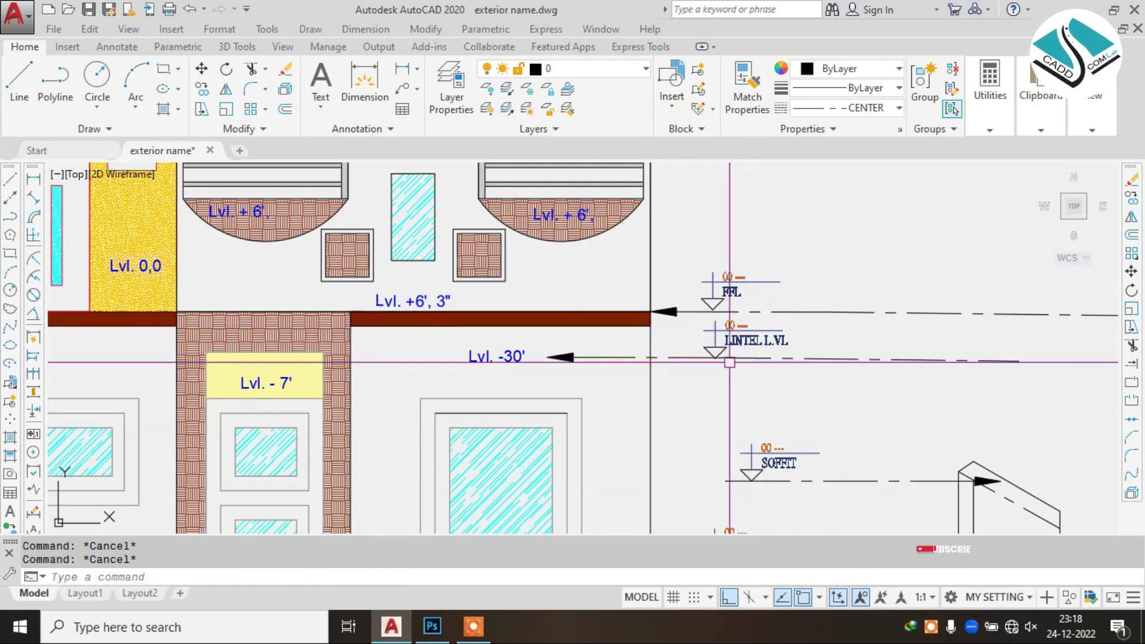
scroll(741, 356, down, 2)
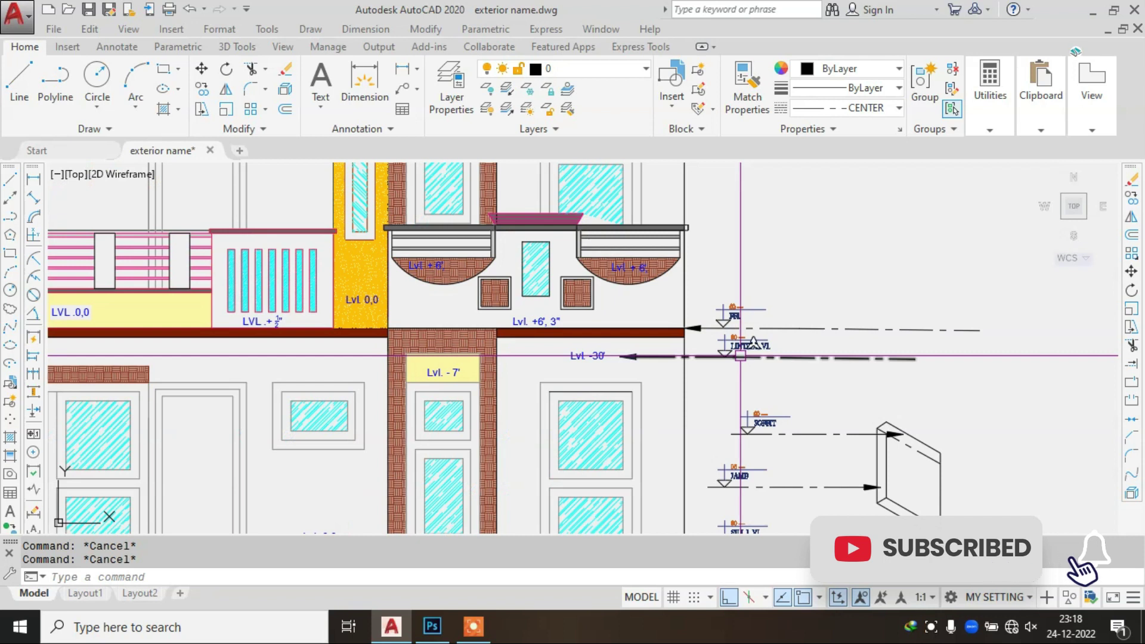
scroll(740, 356, down, 1)
scroll(741, 327, up, 4)
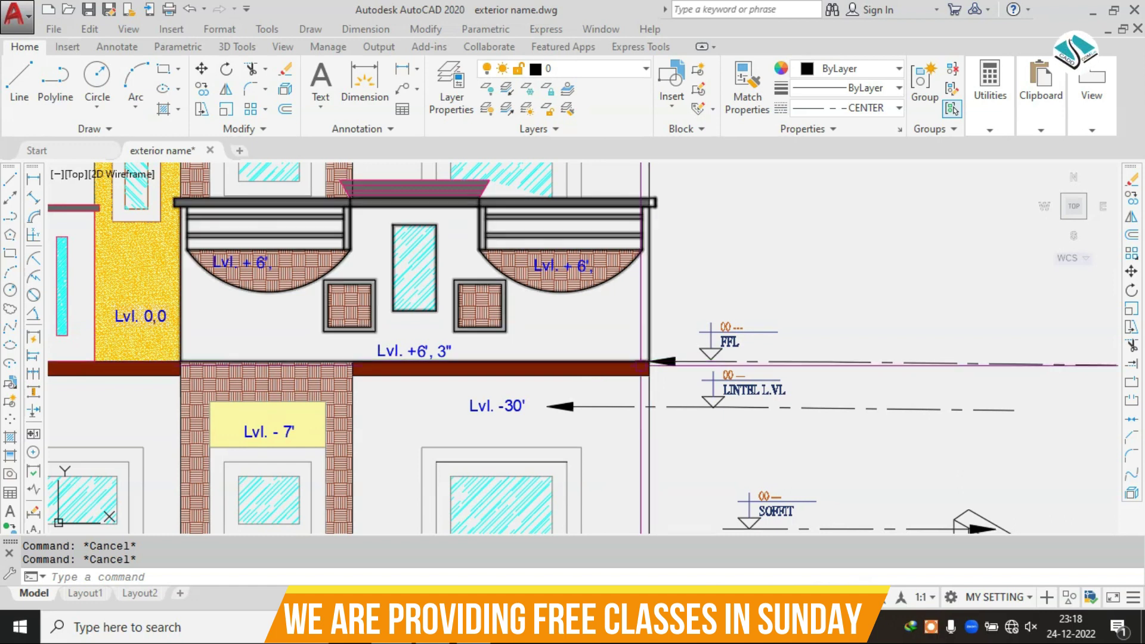
scroll(655, 361, up, 2)
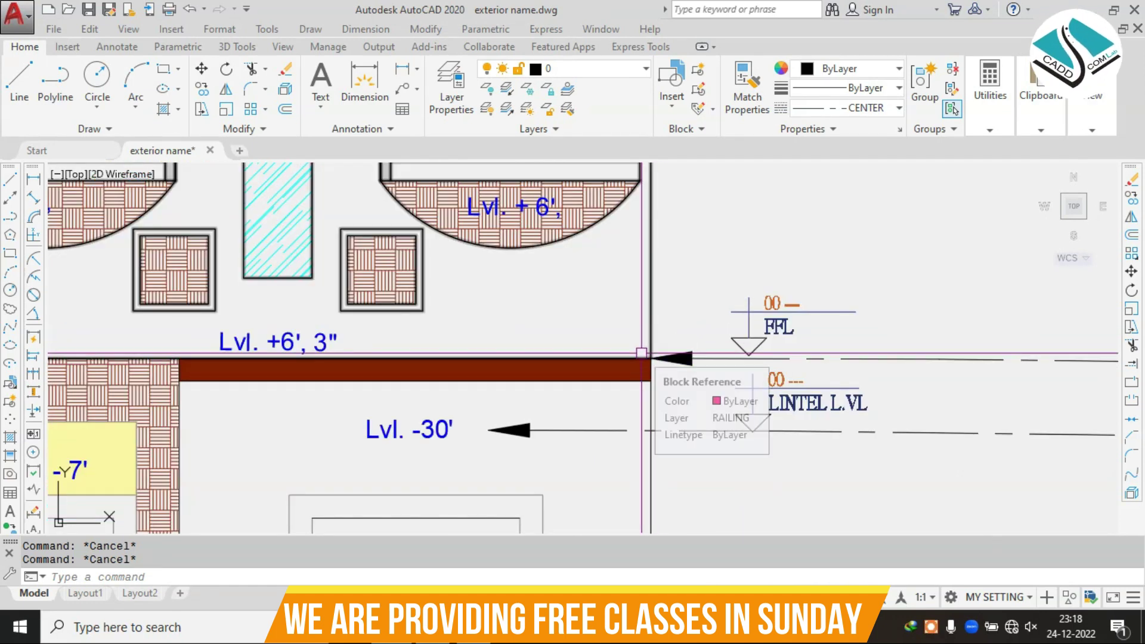
- With Ortho off, draw short diagonal lines fanning out from the dark slab end
text(l)
key(Return)
click(614, 358)
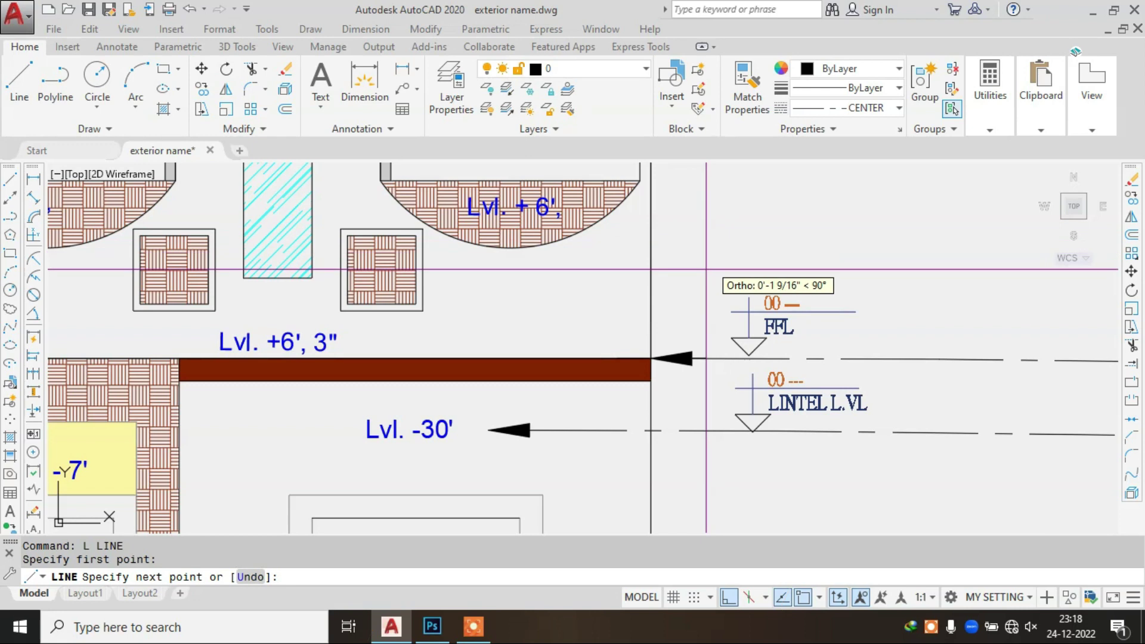
key(F8)
click(738, 222)
key(Escape)
key(Return)
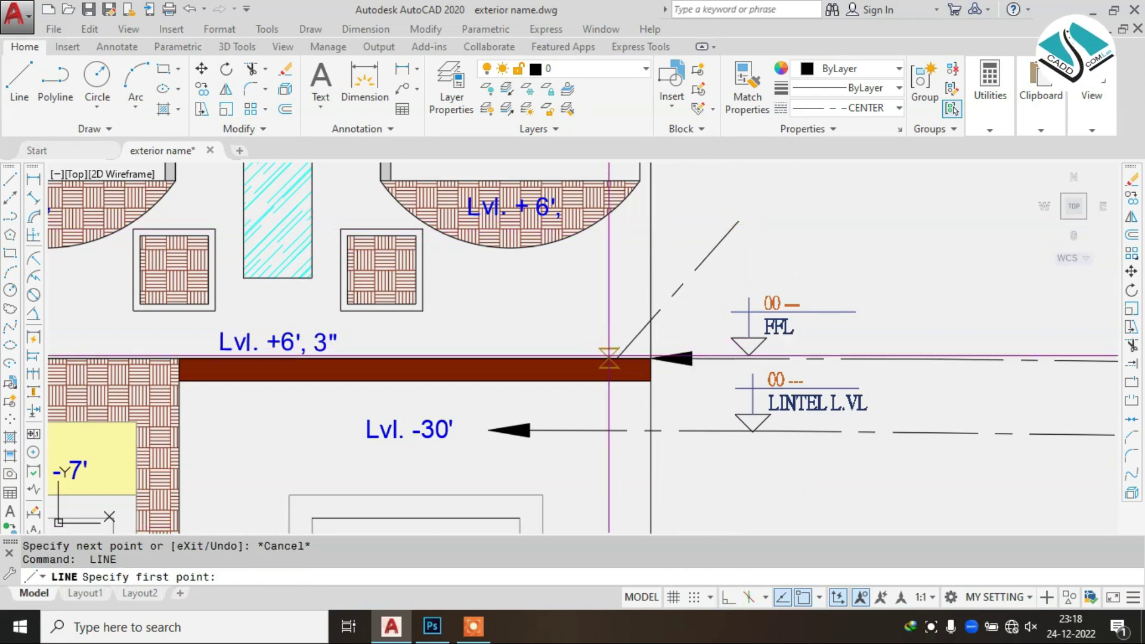
click(609, 358)
key(Escape)
key(Return)
click(617, 356)
click(684, 324)
key(Escape)
- Recentre the view on the slab end and FFL marker
middle_drag(828, 368, 684, 410)
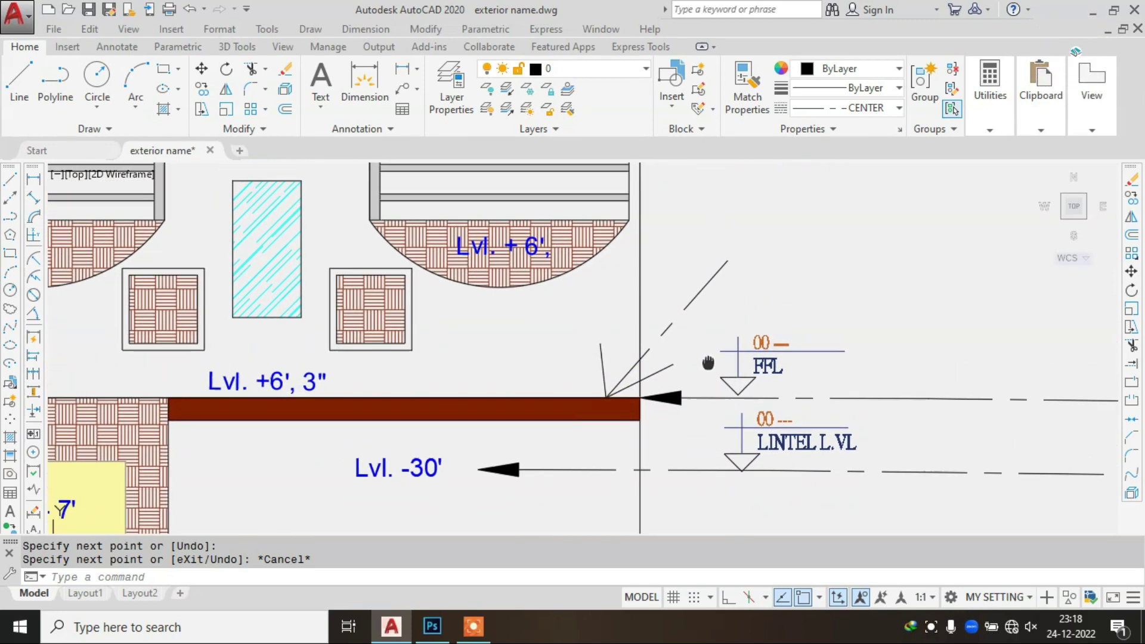
scroll(684, 410, down, 2)
scroll(684, 410, down, 2)
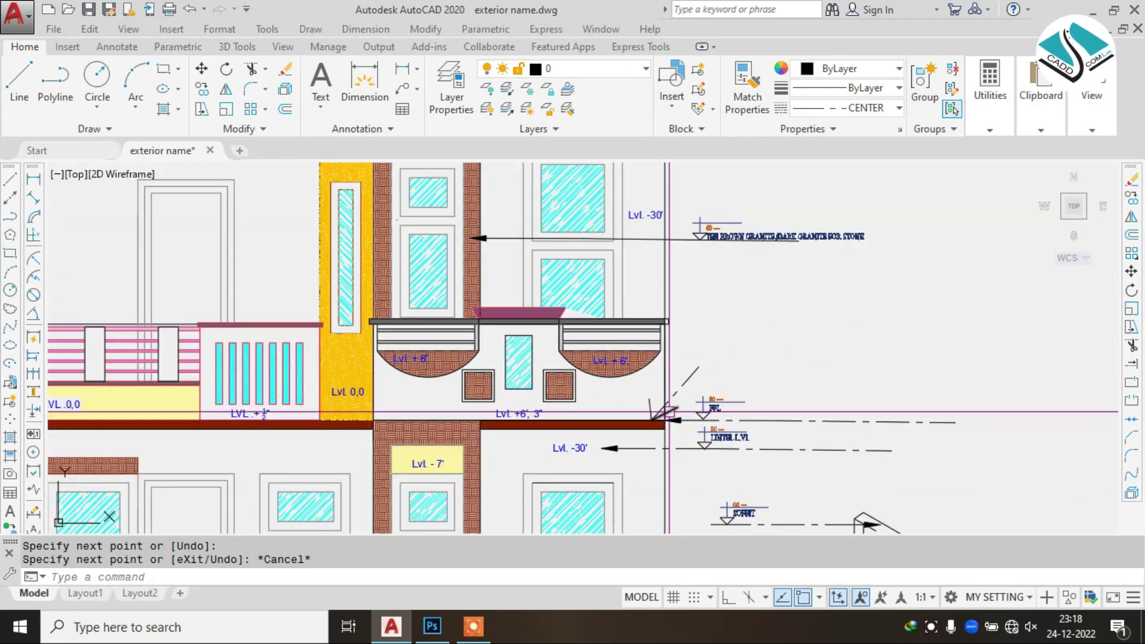
middle_drag(707, 228, 646, 320)
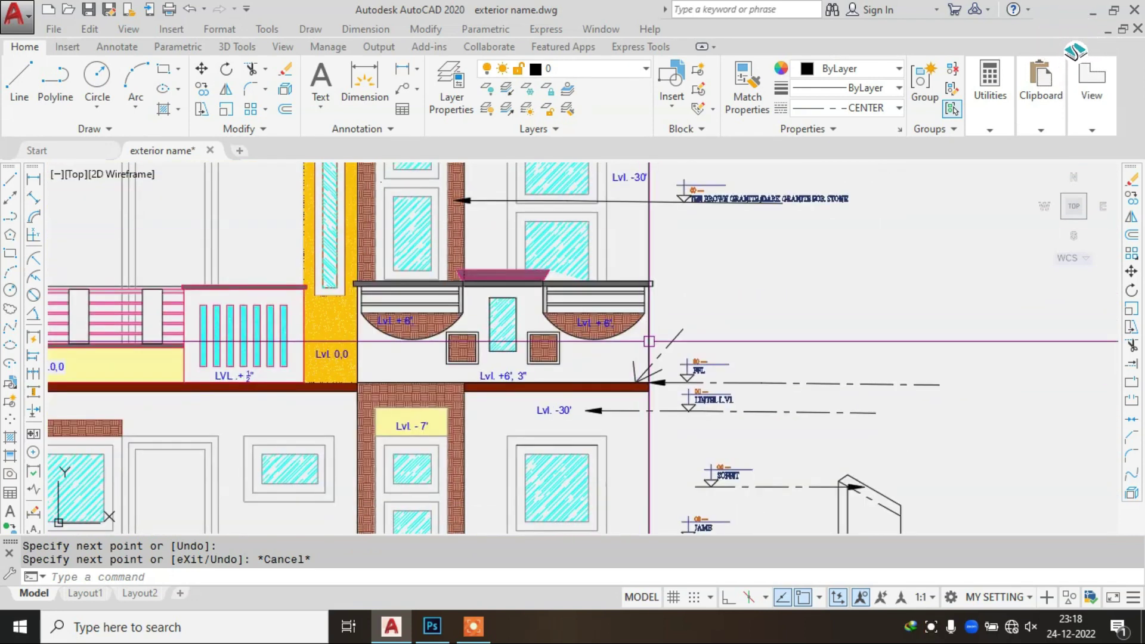
scroll(671, 371, up, 3)
scroll(738, 378, up, 2)
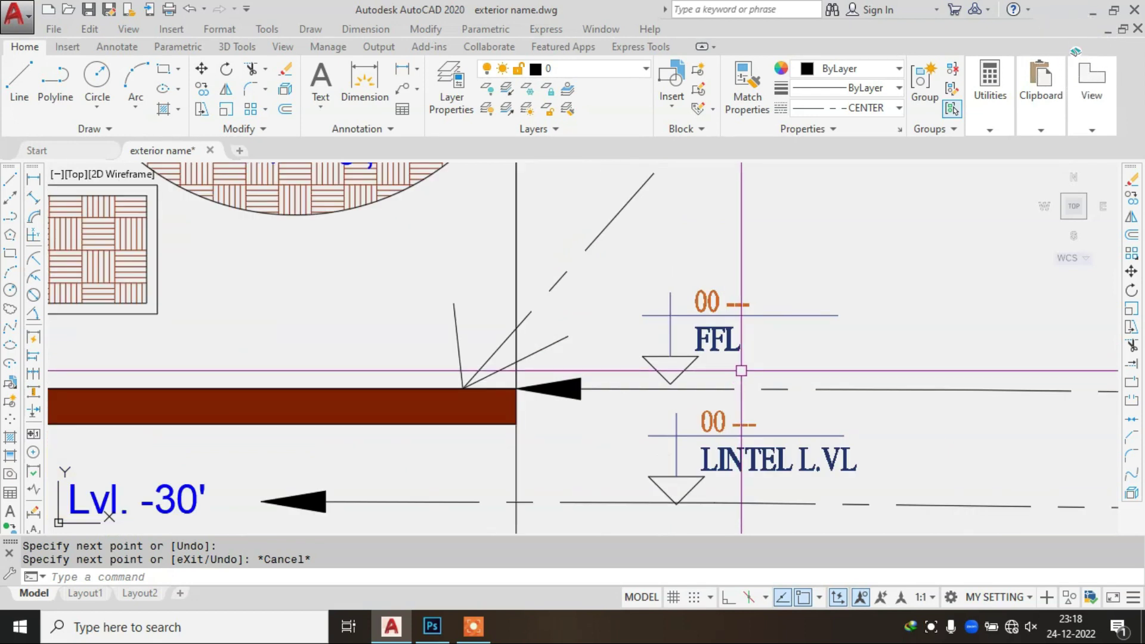
- Set the FFL marker's value to 12' feet, with FFL on the line below
click(706, 302)
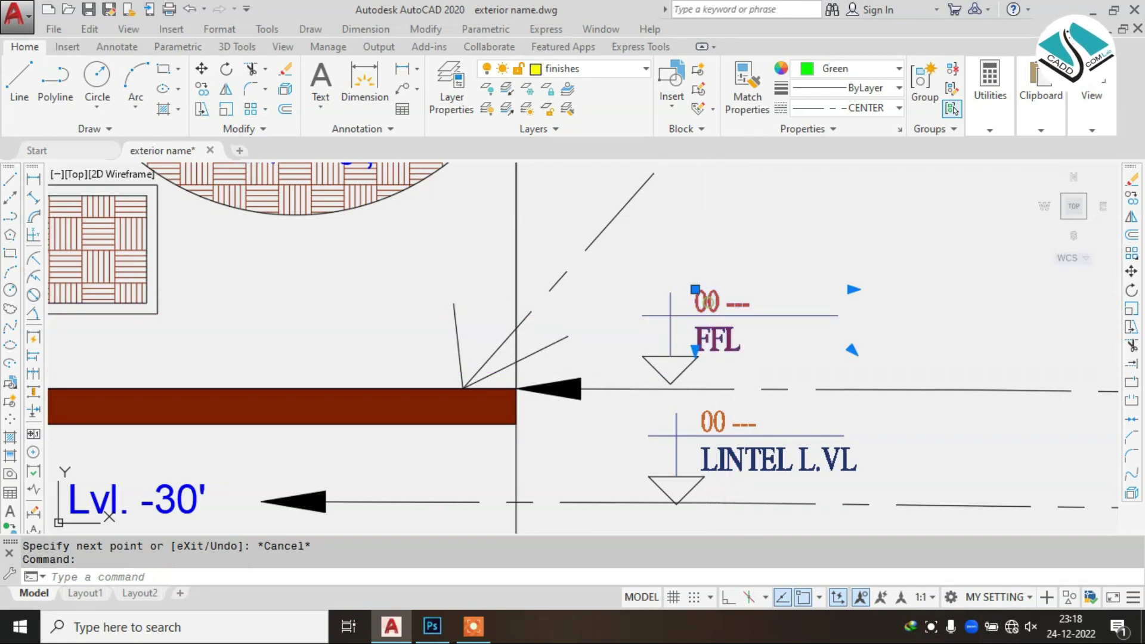
double_click(708, 303)
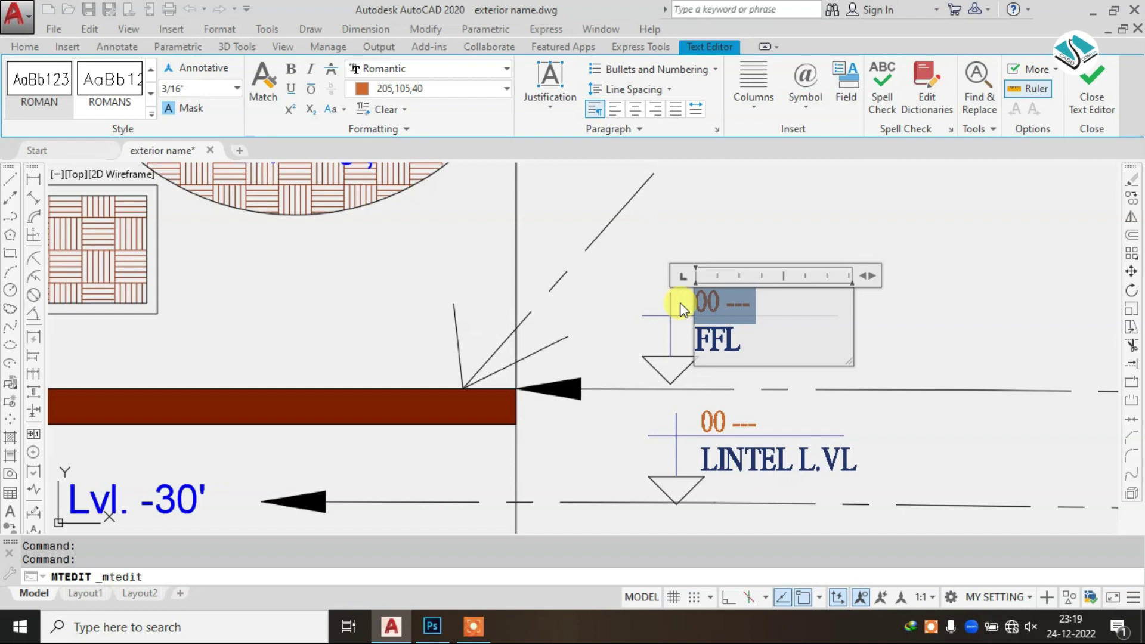
text(12FFL)
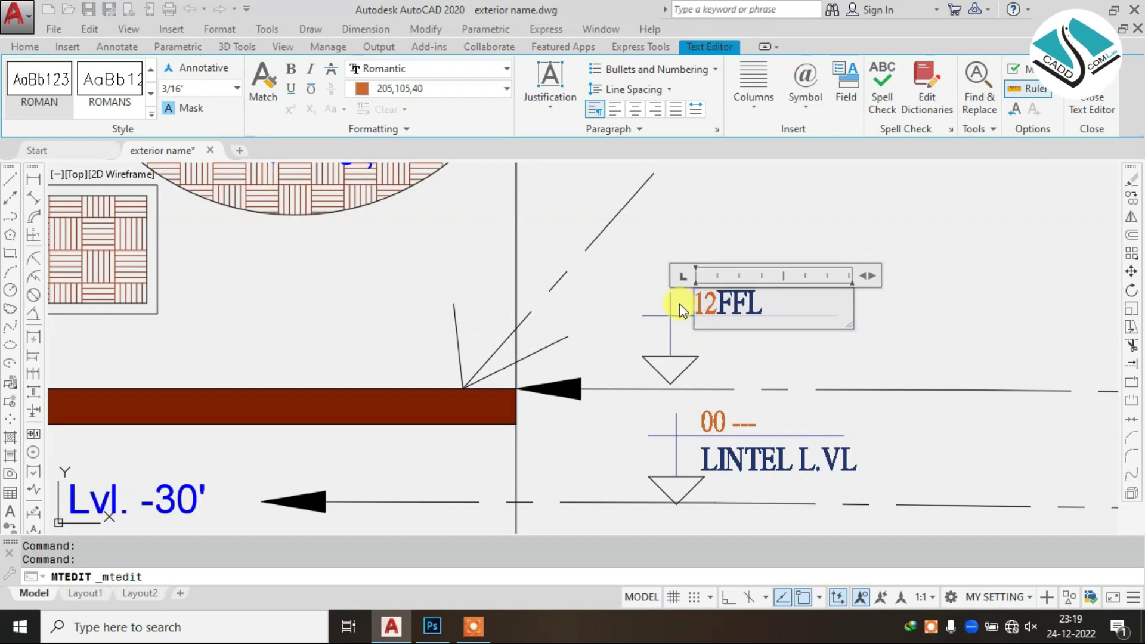
key(BackSpace)
key(BackSpace)
key(BackSpace)
text(' feet)
key(Return)
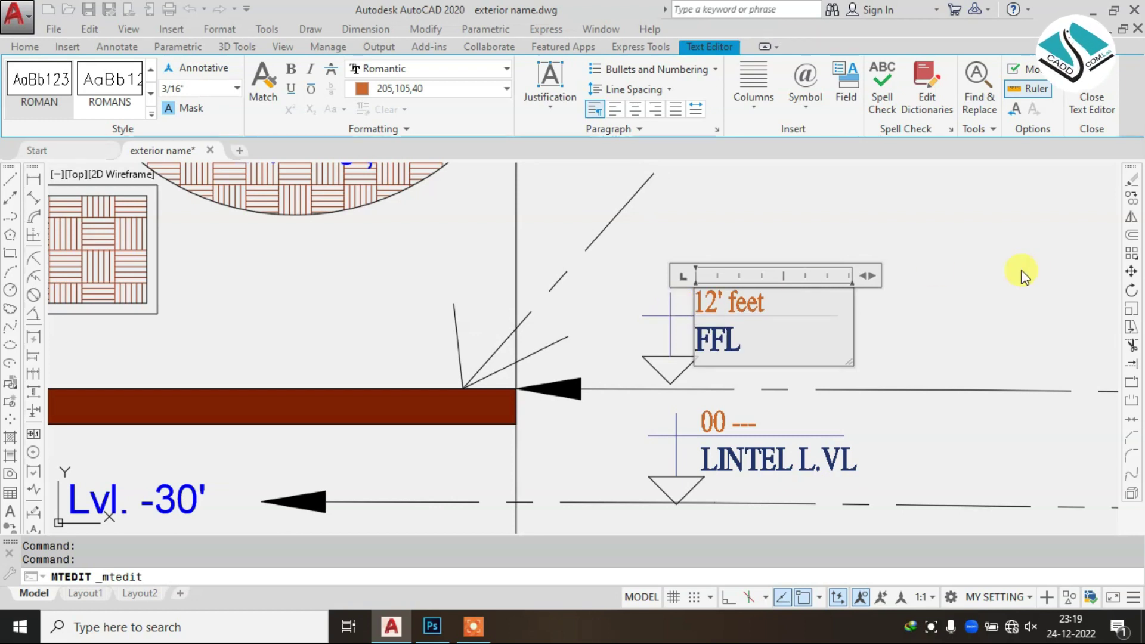
click(1019, 273)
scroll(756, 342, down, 5)
scroll(752, 331, down, 2)
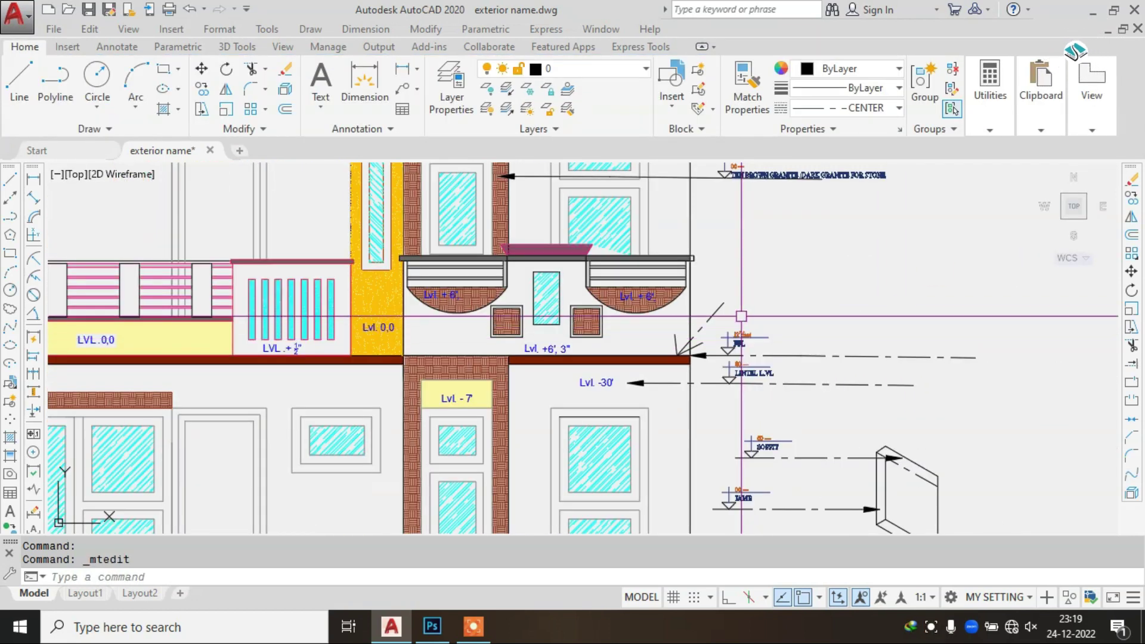
scroll(750, 322, up, 1)
scroll(753, 309, down, 3)
scroll(763, 262, up, 3)
scroll(746, 285, up, 3)
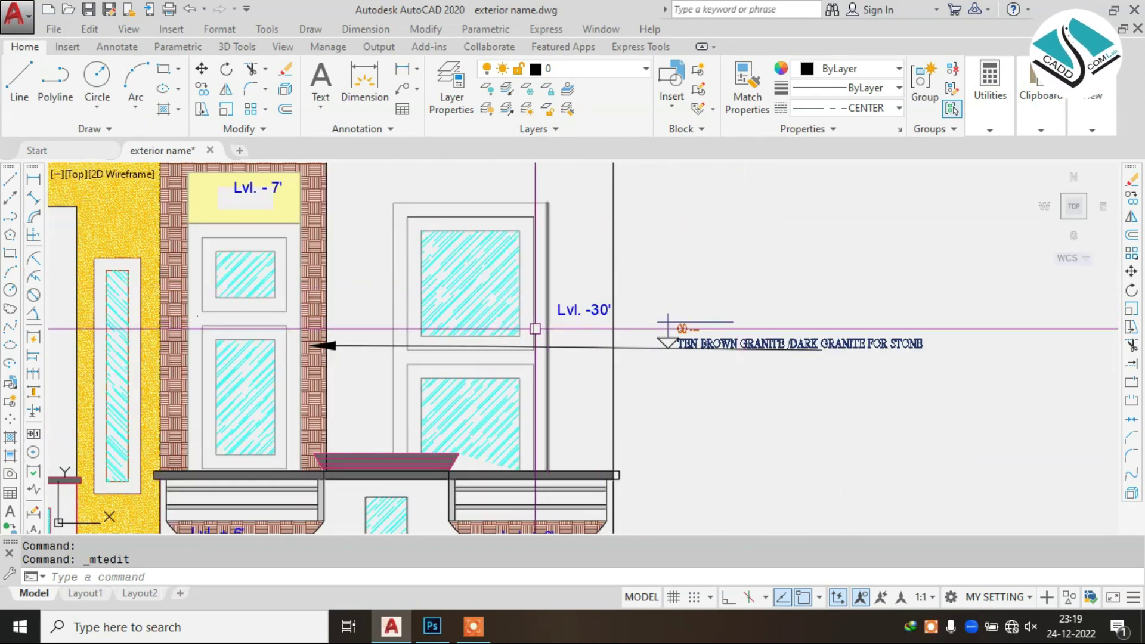
middle_drag(623, 377, 772, 399)
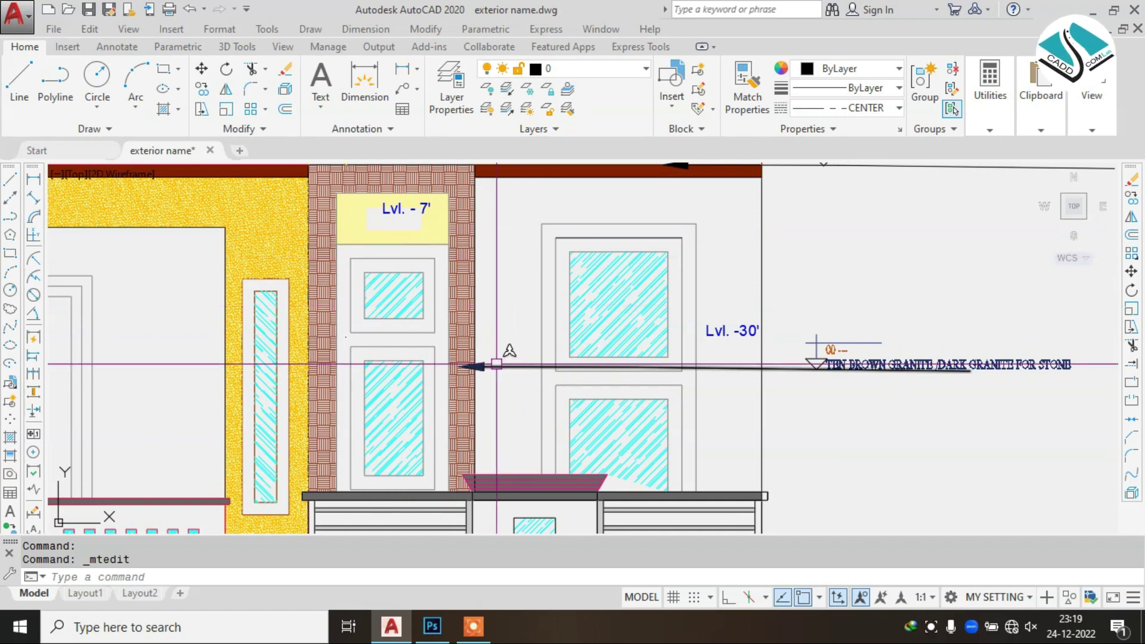
scroll(523, 329, down, 5)
scroll(523, 329, down, 3)
scroll(409, 263, up, 3)
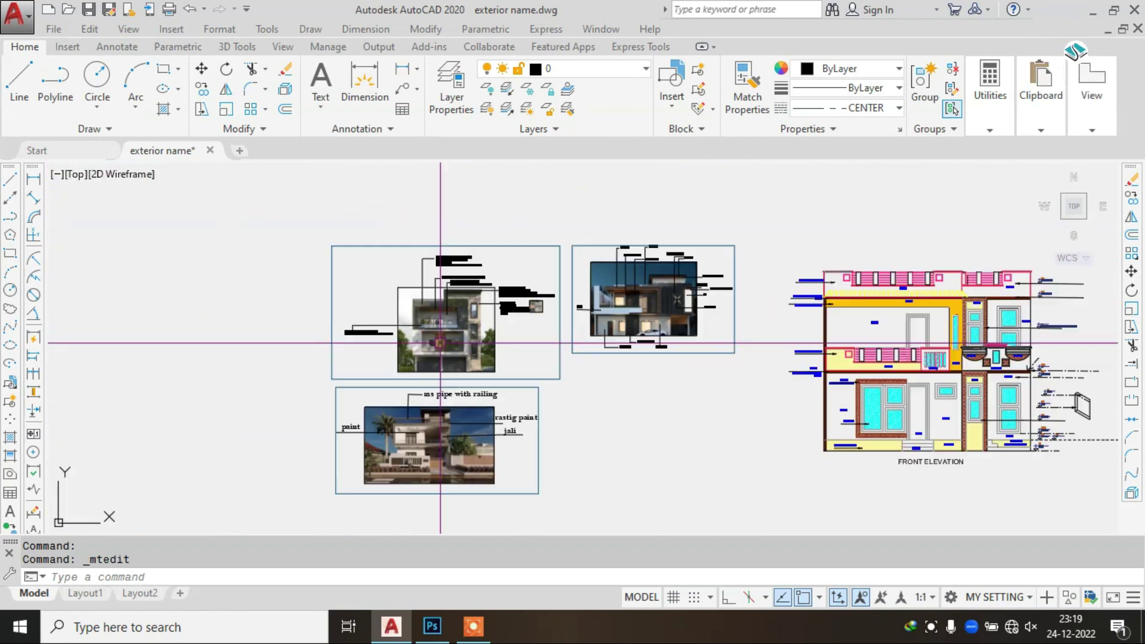
scroll(416, 246, up, 4)
scroll(415, 247, up, 3)
middle_drag(415, 246, 449, 306)
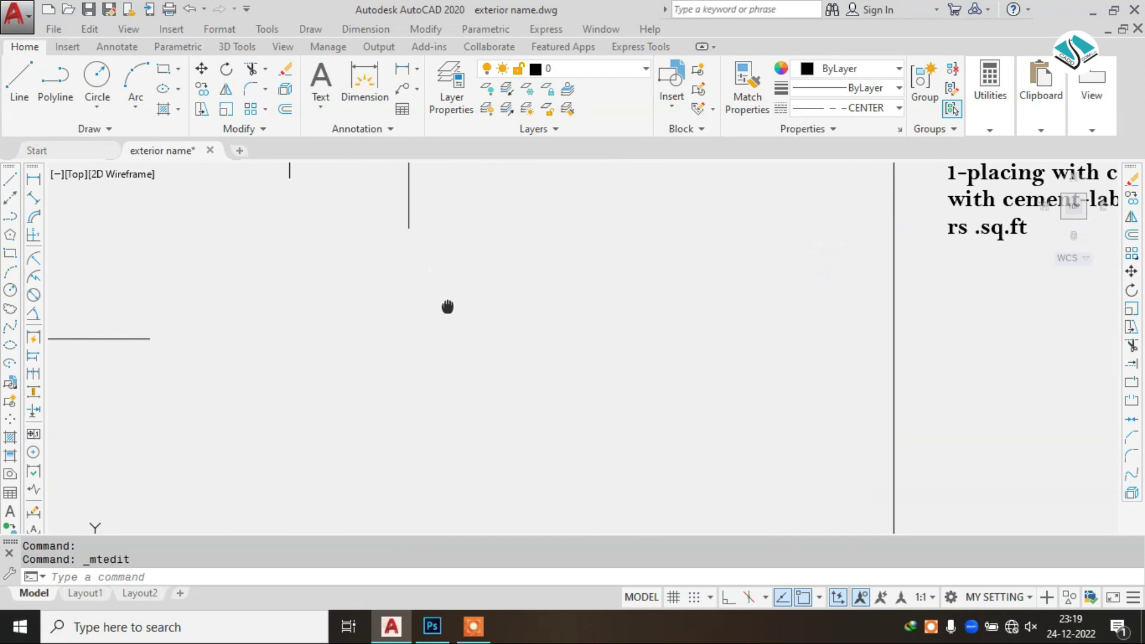
scroll(450, 306, down, 3)
scroll(565, 298, down, 2)
mouse_move(565, 298)
middle_down()
mouse_move(821, 289)
mouse_move(726, 243)
middle_up()
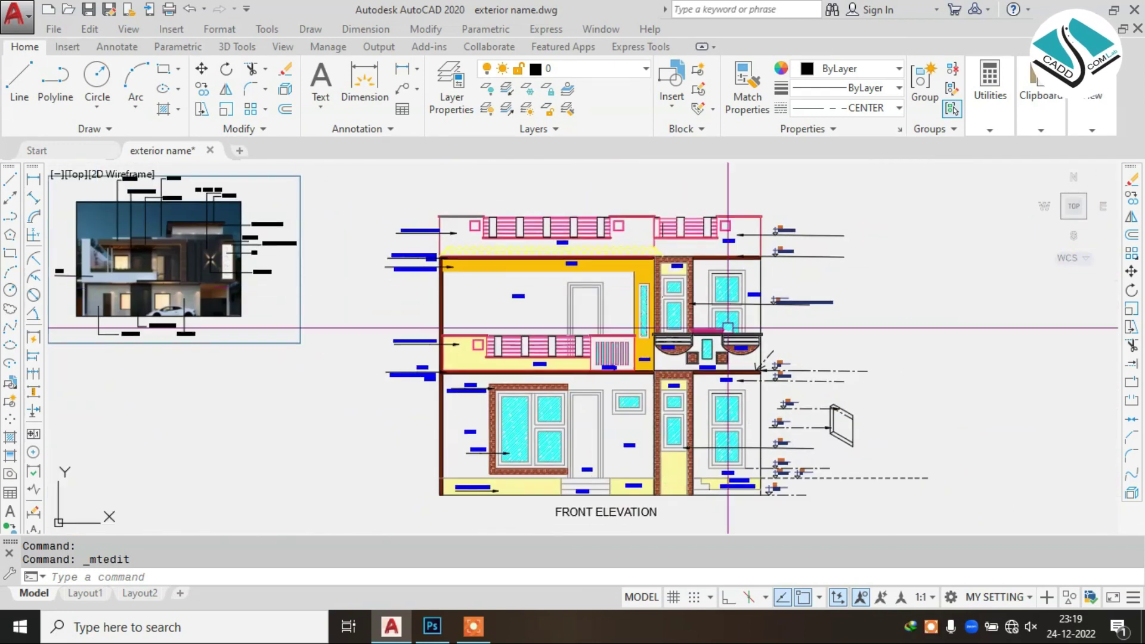
scroll(843, 312, up, 5)
scroll(589, 274, up, 2)
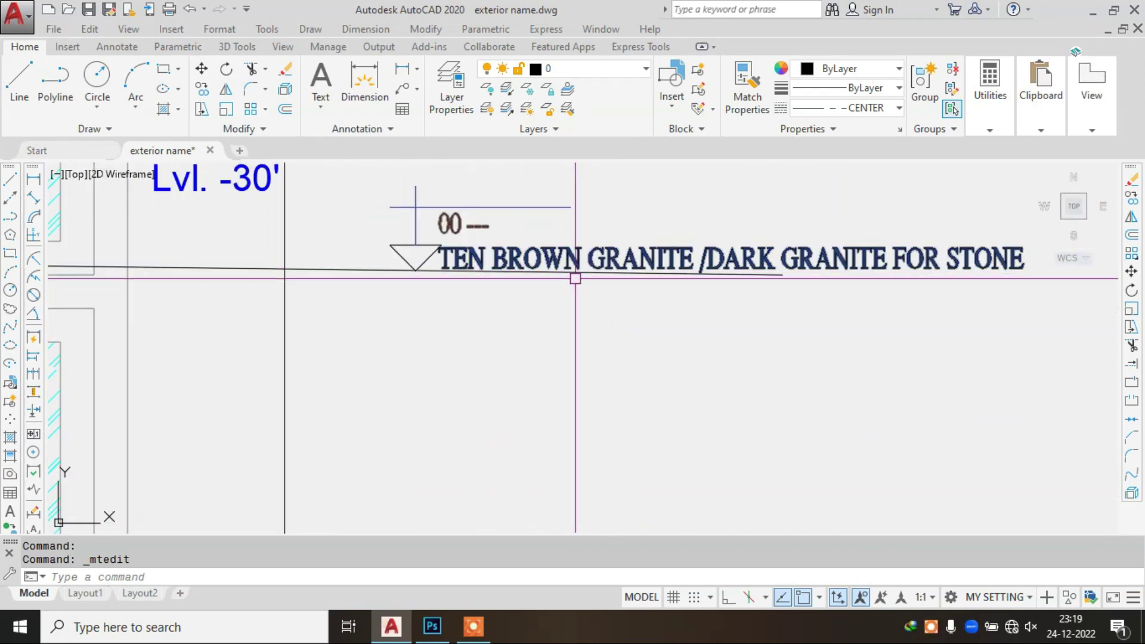
middle_drag(576, 275, 430, 324)
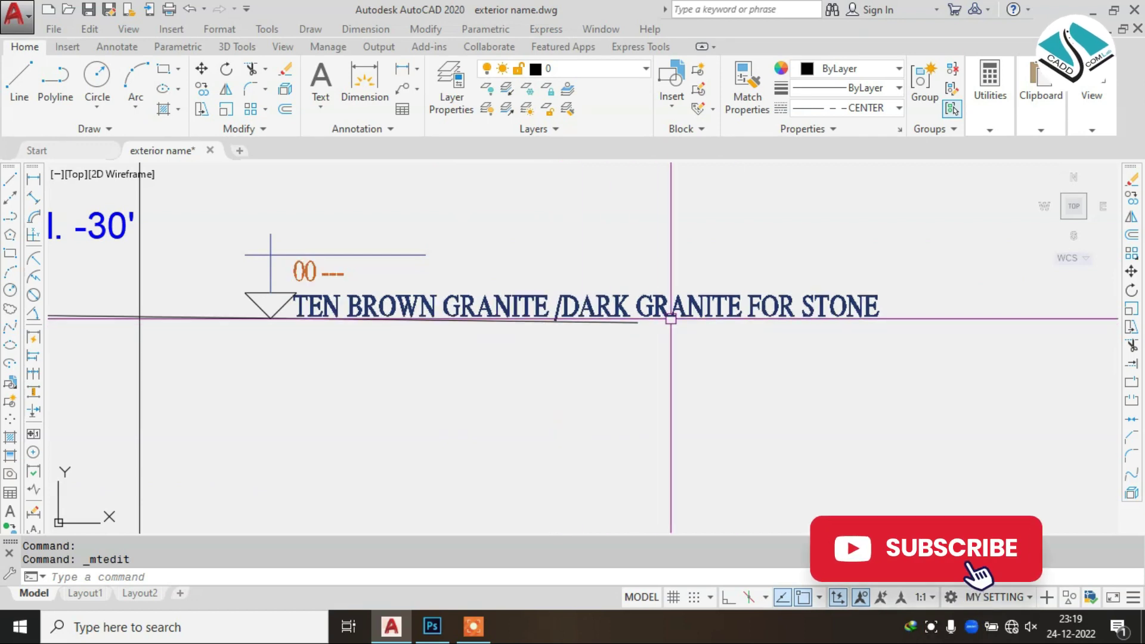
scroll(856, 320, down, 5)
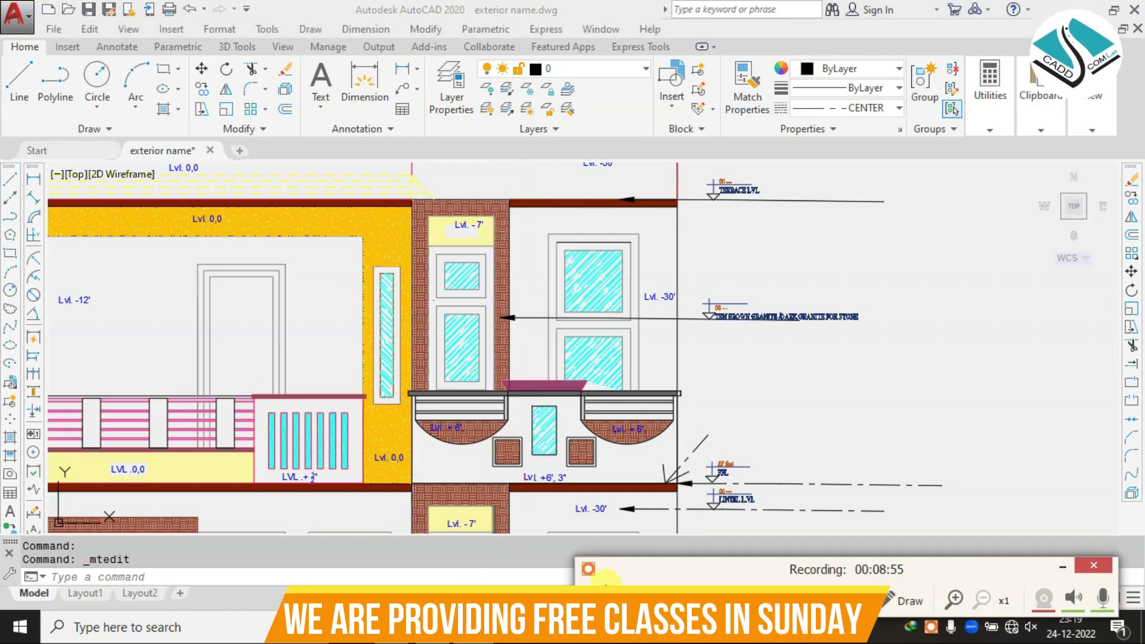
click(1062, 574)
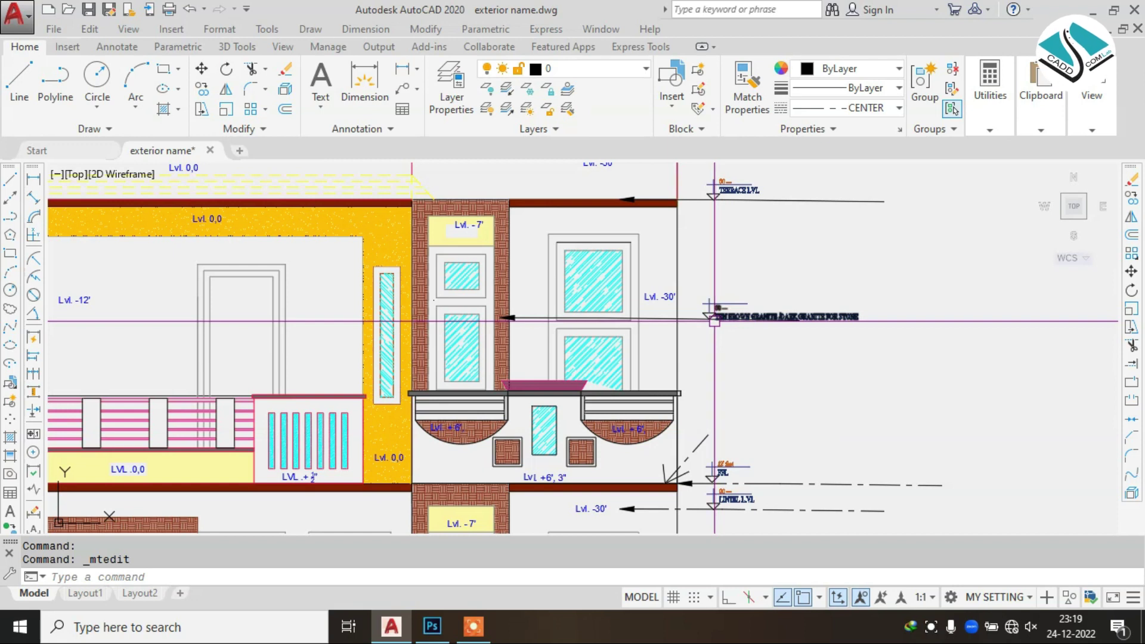
scroll(713, 322, down, 3)
middle_drag(702, 254, 703, 318)
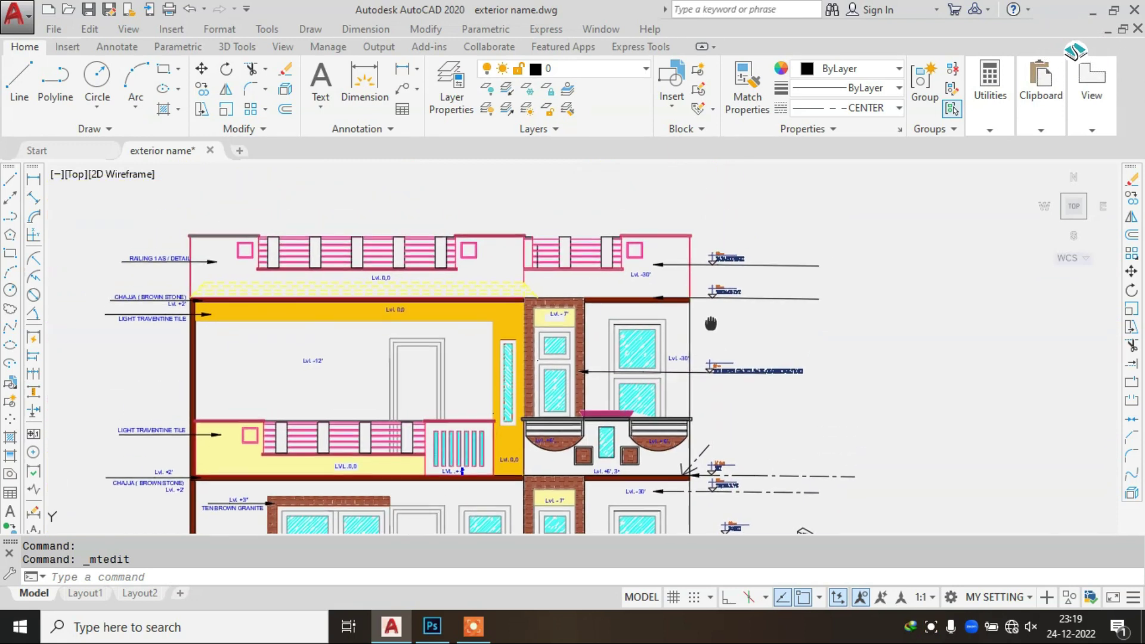
scroll(703, 318, up, 5)
scroll(702, 318, up, 1)
scroll(702, 318, down, 3)
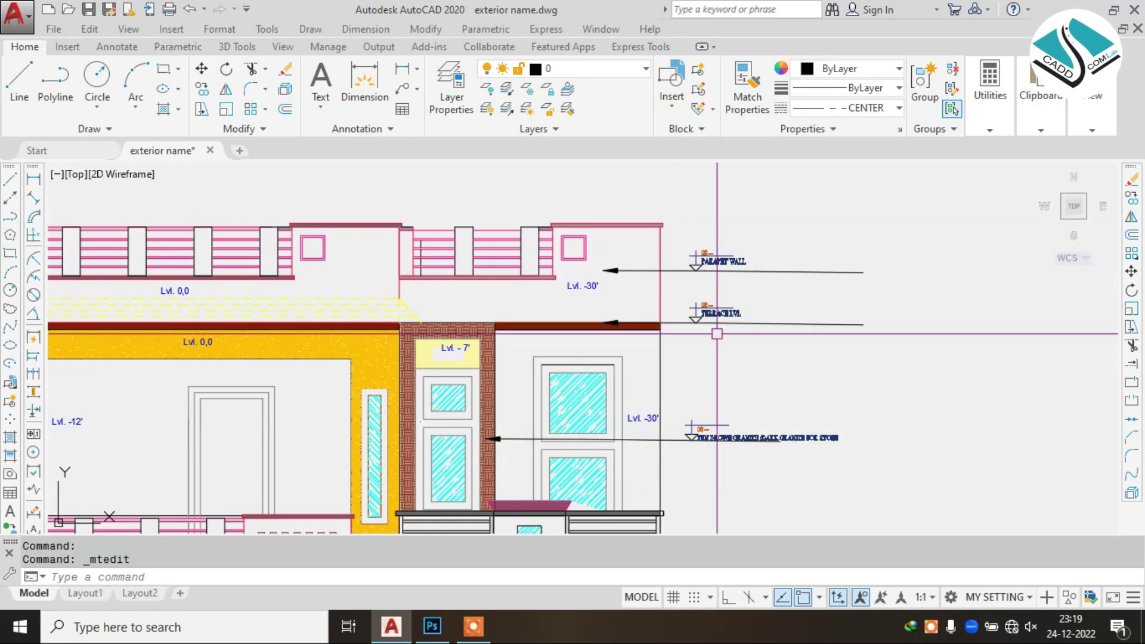
scroll(702, 322, up, 2)
scroll(728, 308, up, 2)
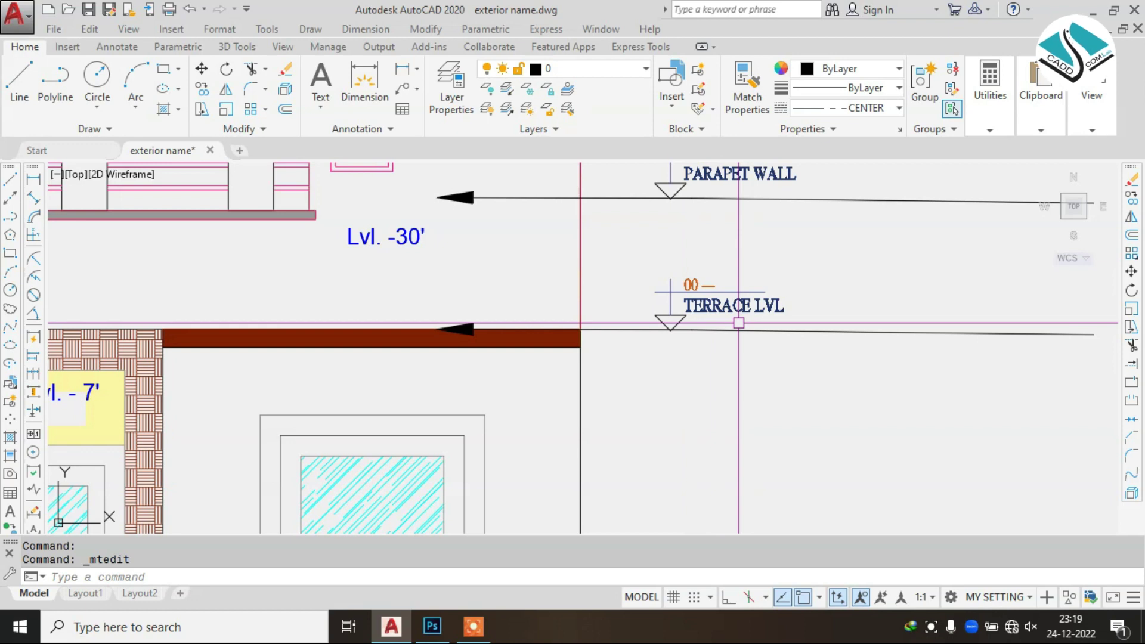
- Replace the TERRACE LVL marker's 00 placeholder with 22' feet
double_click(691, 283)
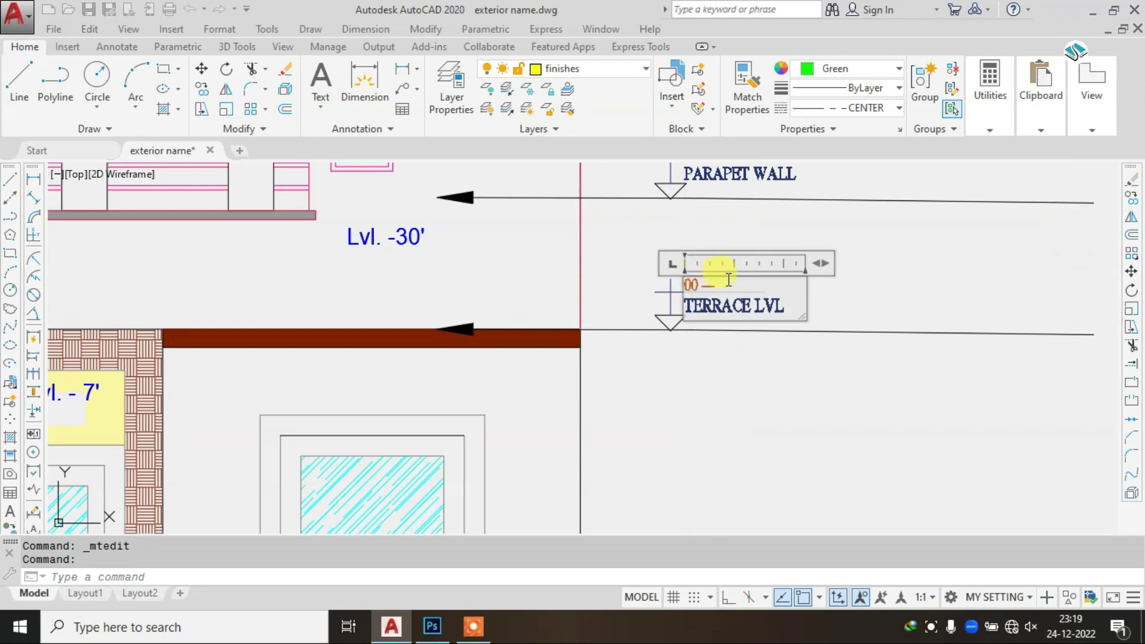
drag(728, 279, 675, 284)
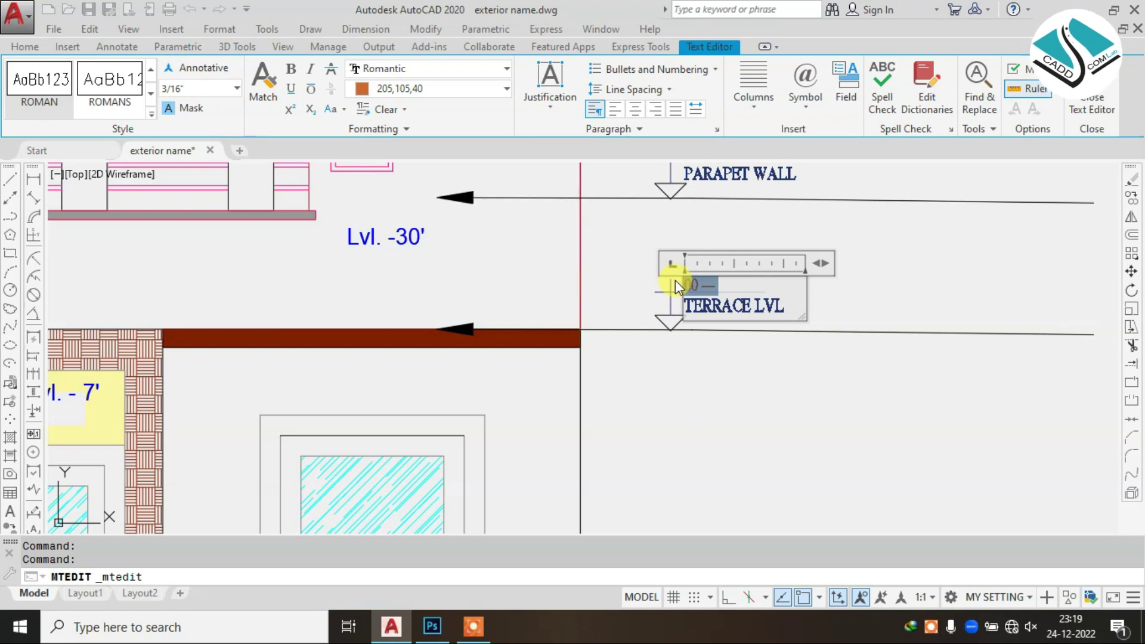
text(22' feet)
key(Return)
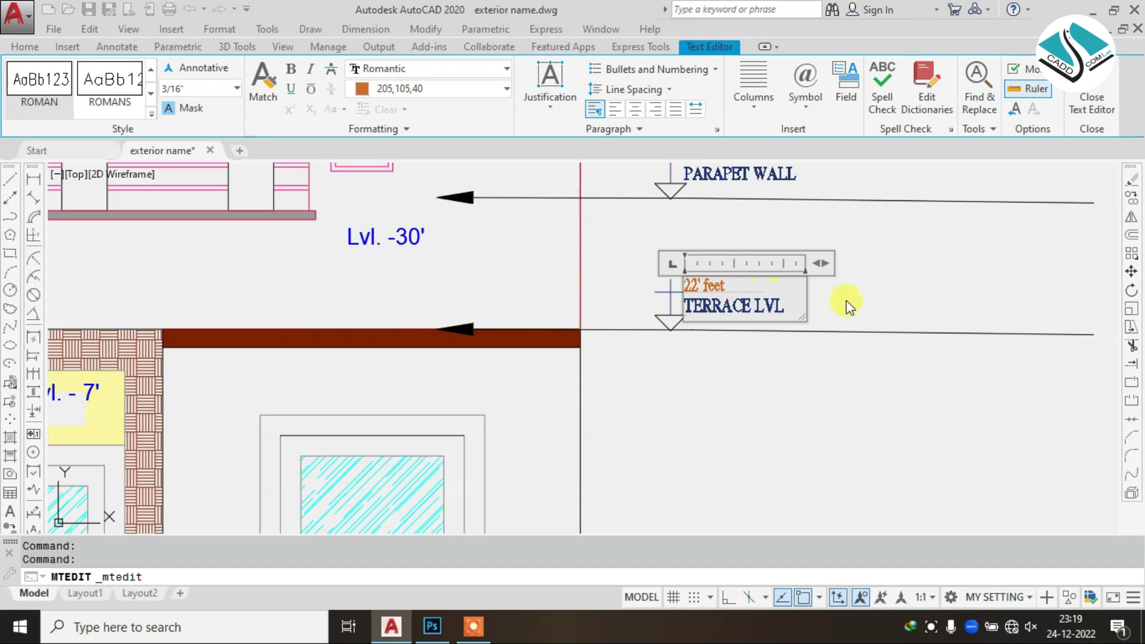
click(849, 305)
scroll(784, 317, down, 3)
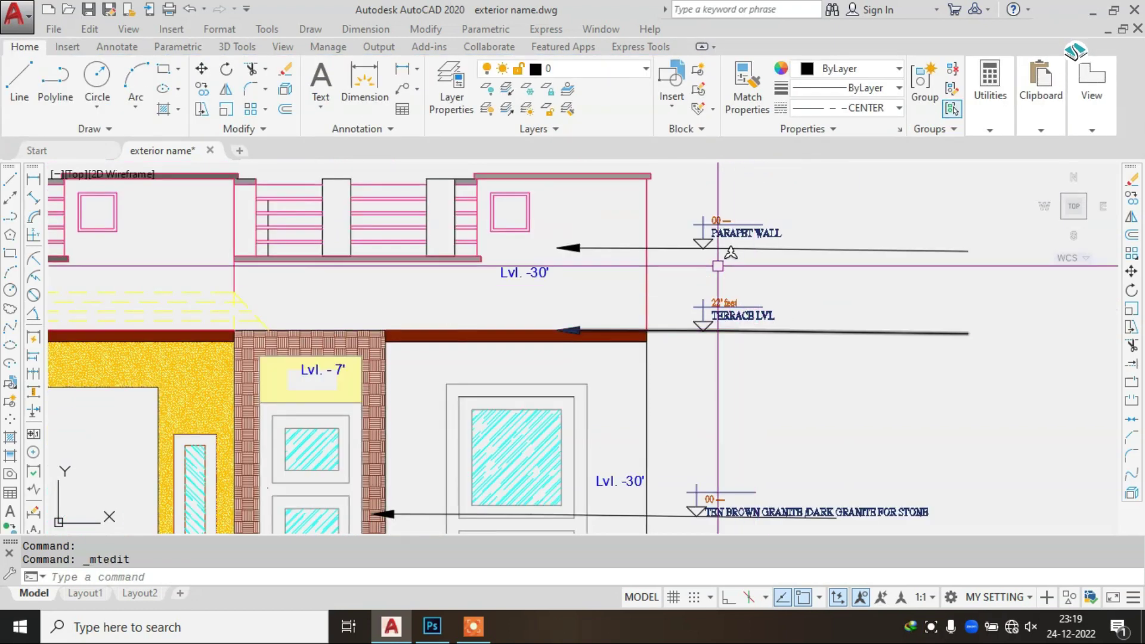
scroll(721, 256, up, 1)
scroll(692, 304, up, 2)
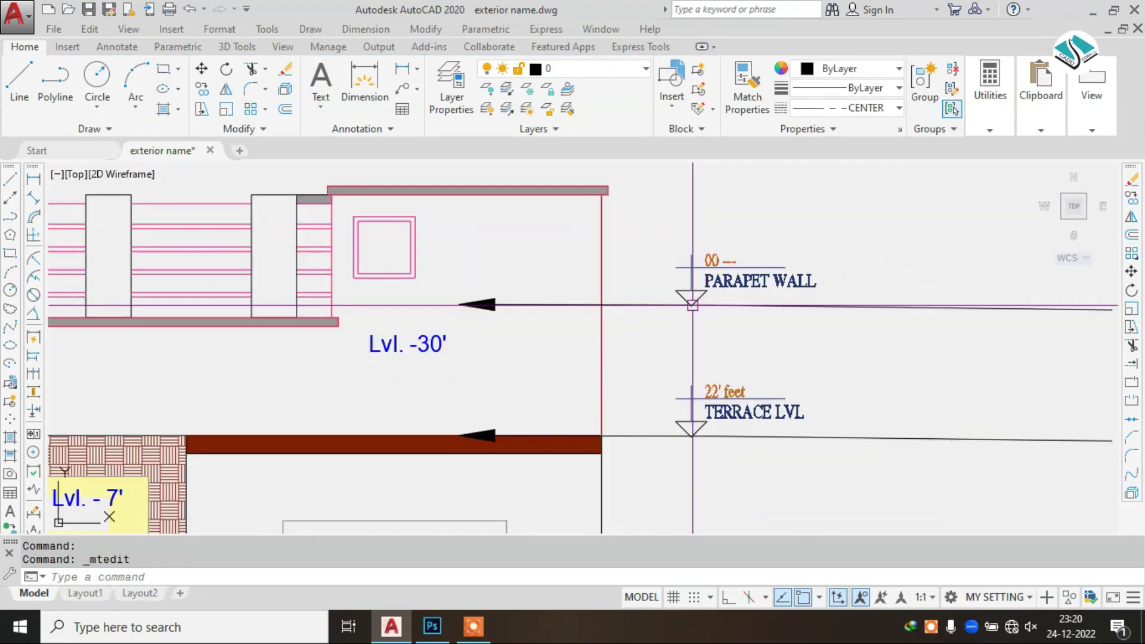
scroll(692, 305, down, 5)
scroll(458, 313, up, 2)
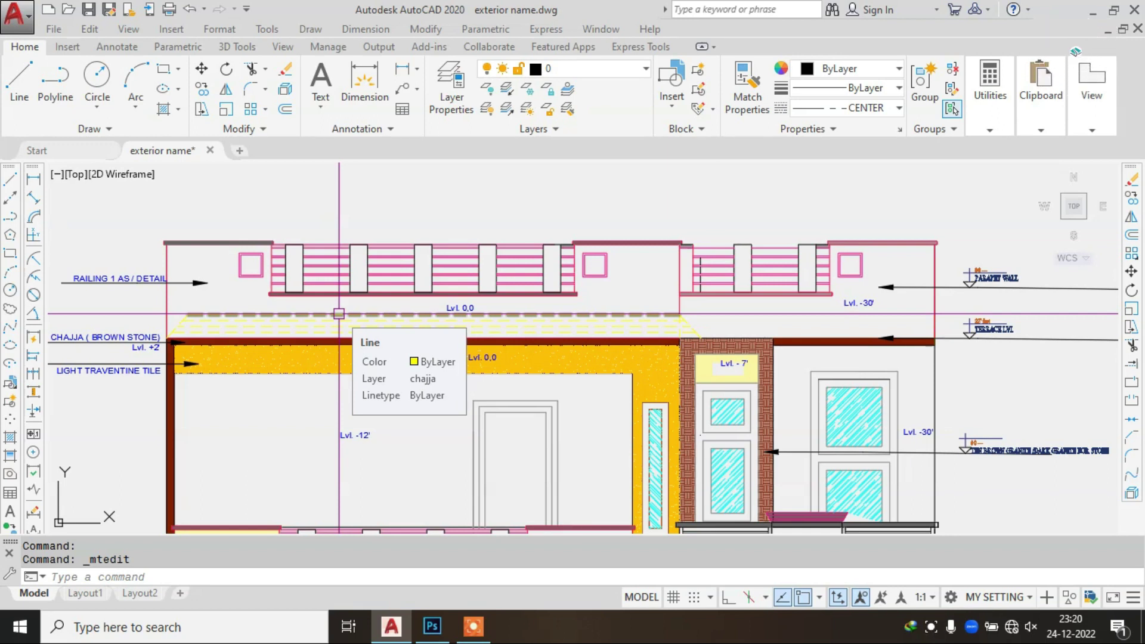
scroll(339, 314, down, 3)
scroll(708, 213, up, 3)
scroll(708, 213, up, 2)
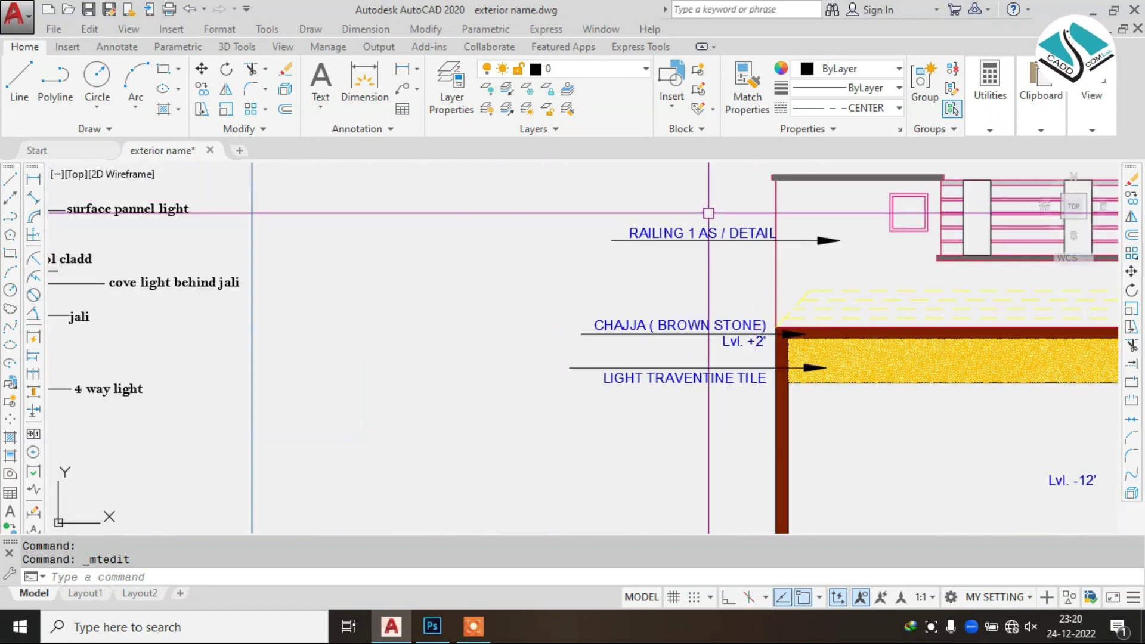
middle_drag(708, 213, 545, 297)
scroll(345, 317, up, 2)
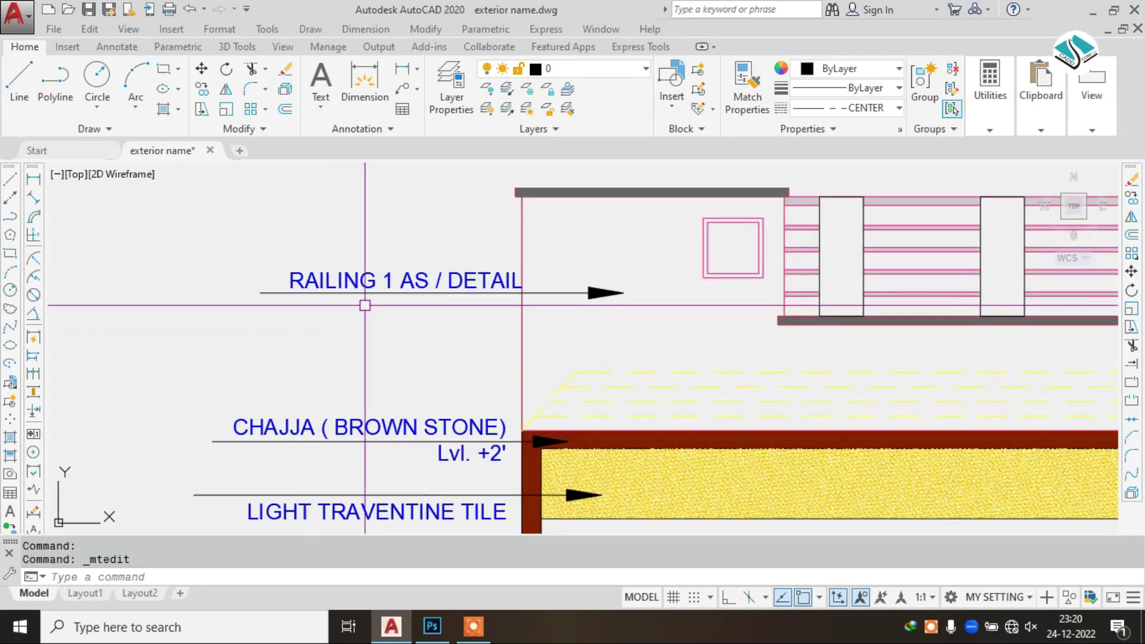
scroll(434, 296, up, 2)
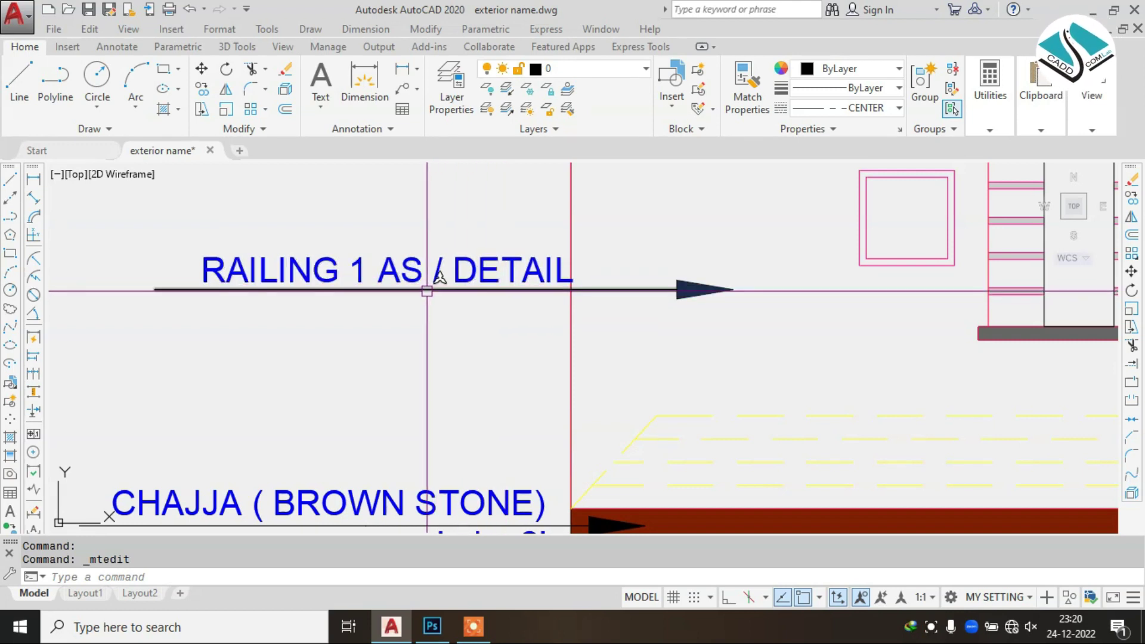
scroll(480, 291, down, 3)
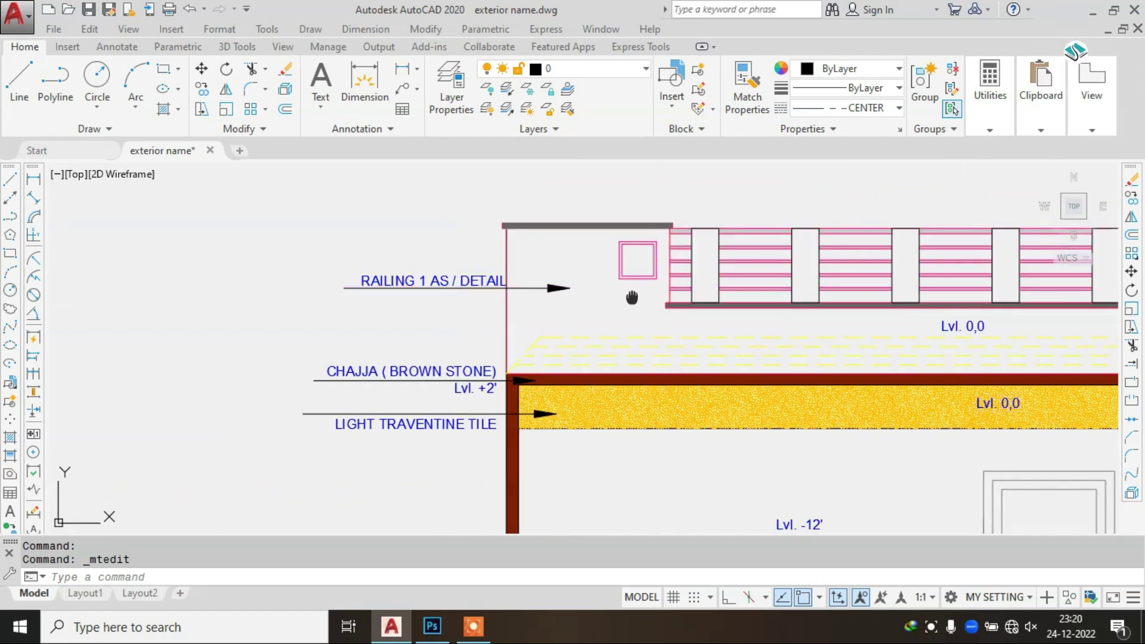
scroll(601, 291, down, 1)
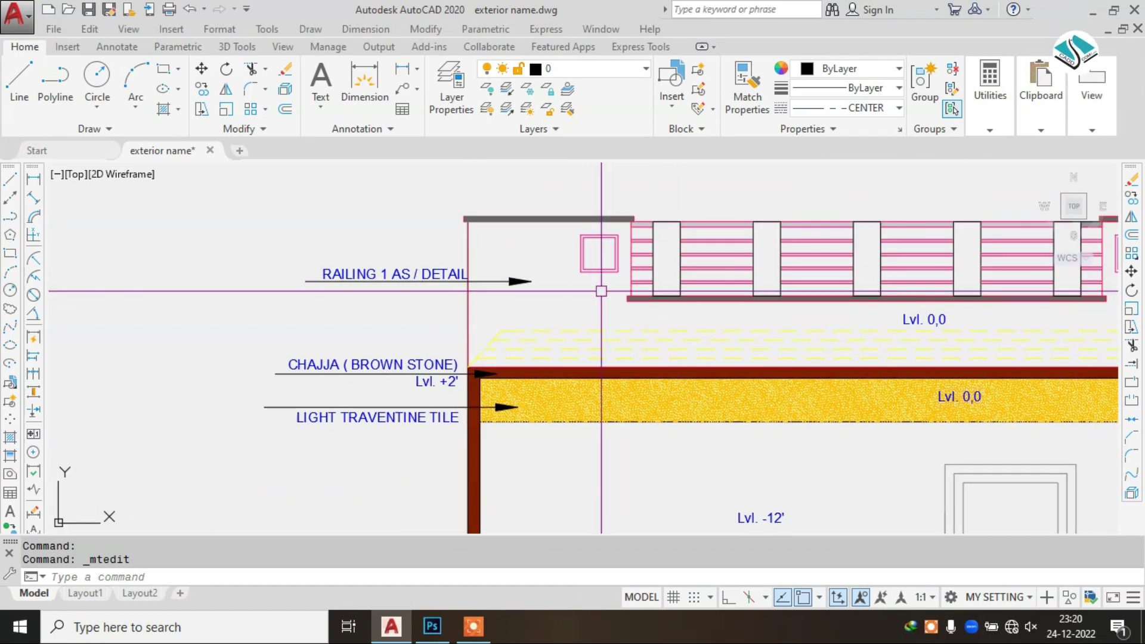
middle_drag(601, 291, 589, 208)
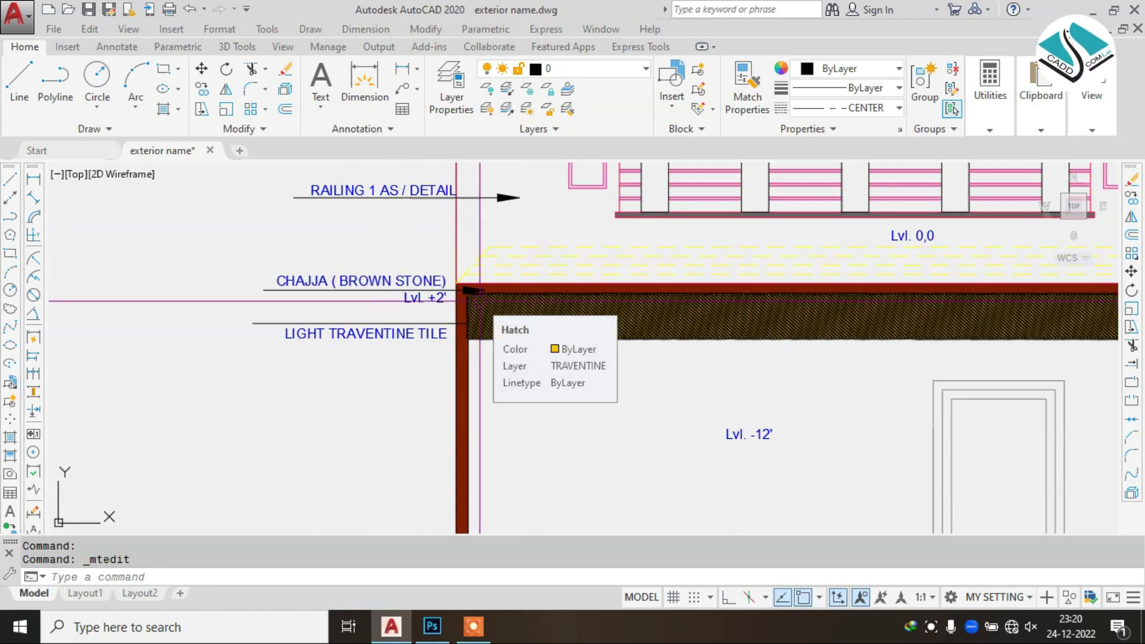
scroll(471, 290, down, 5)
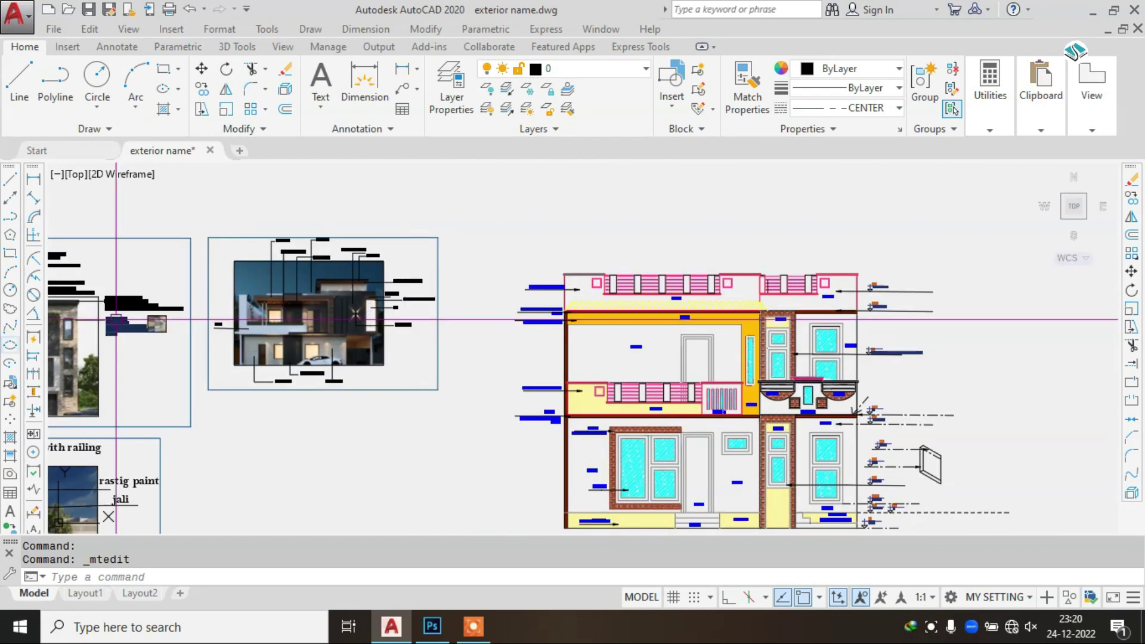
middle_drag(503, 316, 876, 316)
scroll(427, 306, up, 4)
scroll(427, 306, up, 2)
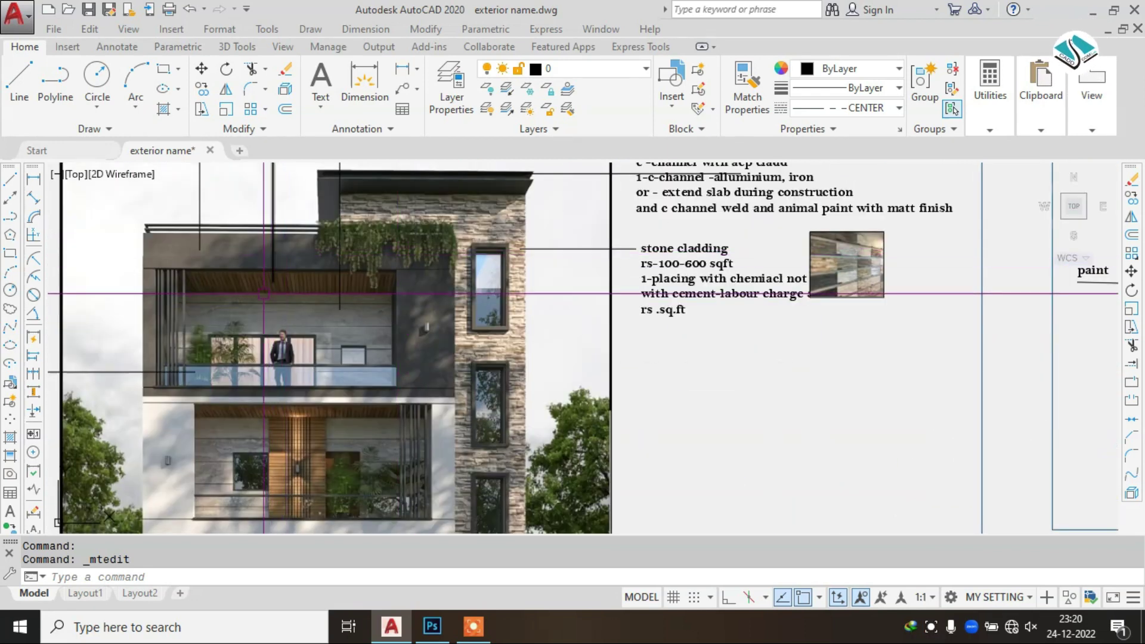
scroll(273, 284, down, 4)
scroll(273, 284, down, 1)
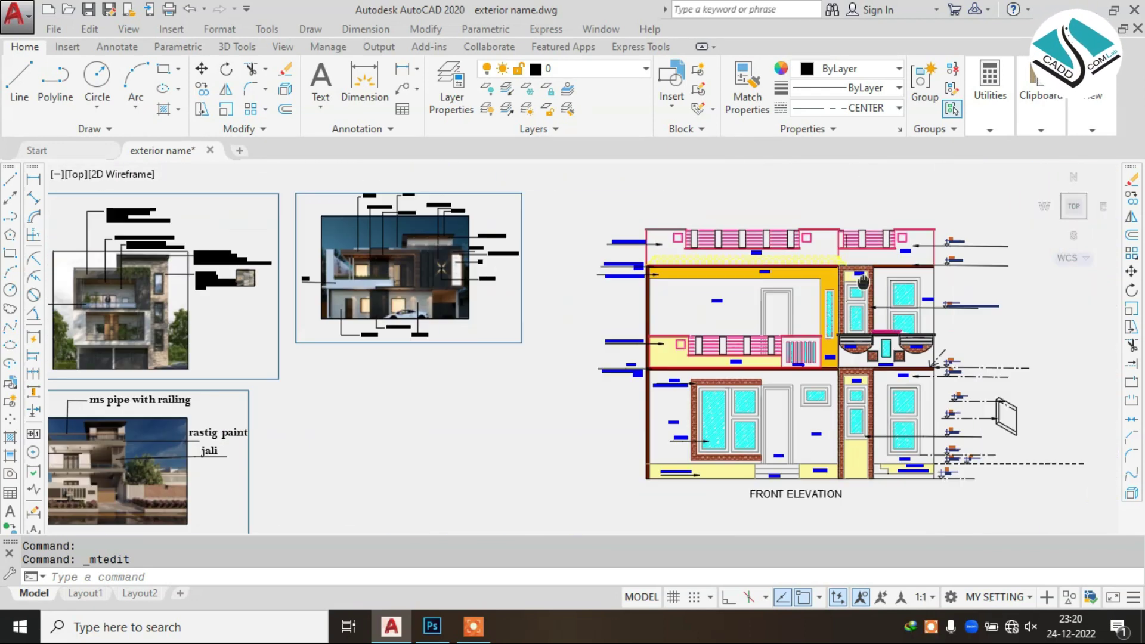
scroll(686, 358, up, 4)
scroll(692, 411, up, 2)
middle_drag(908, 417, 621, 294)
scroll(621, 295, up, 2)
scroll(621, 295, down, 2)
scroll(345, 265, up, 2)
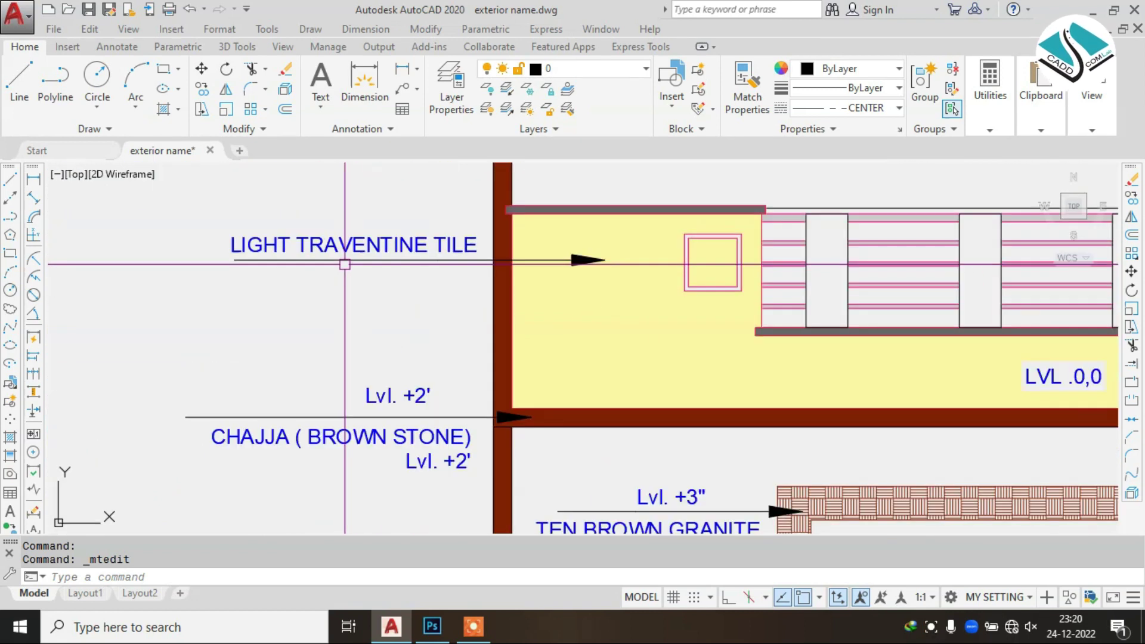
scroll(587, 256, down, 2)
middle_drag(588, 256, 358, 258)
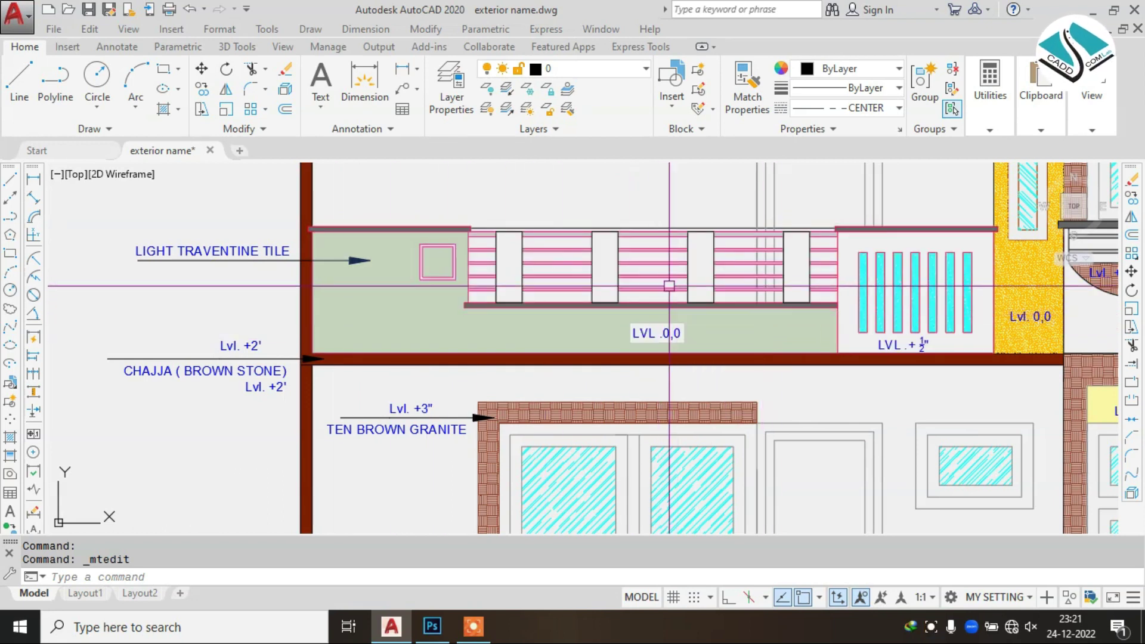
scroll(689, 286, down, 5)
scroll(543, 339, up, 5)
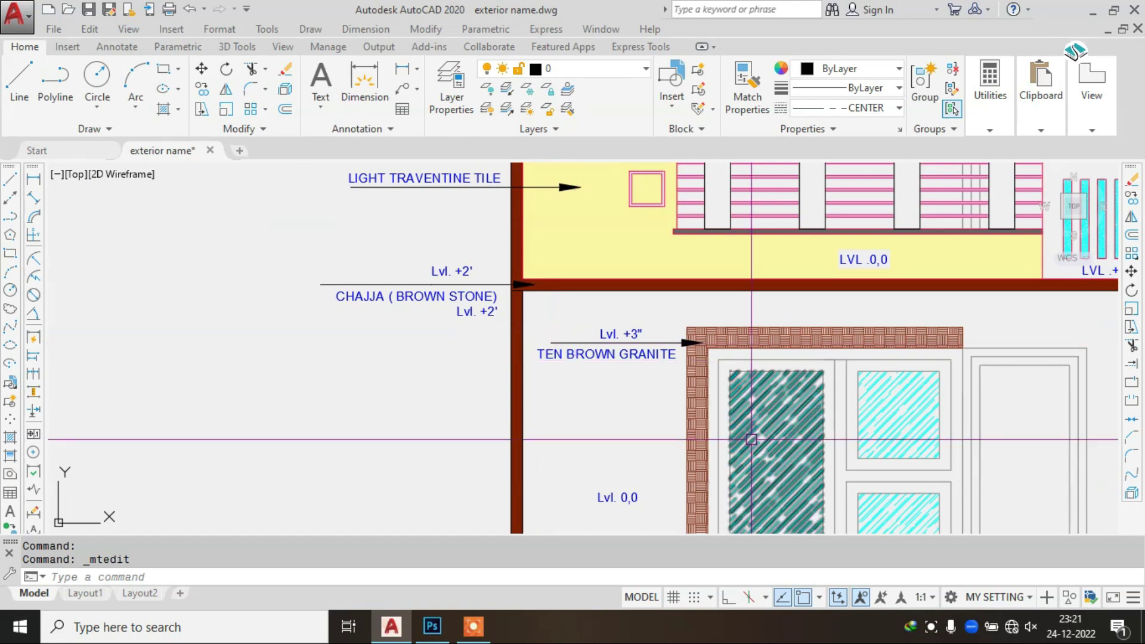
middle_drag(751, 439, 638, 311)
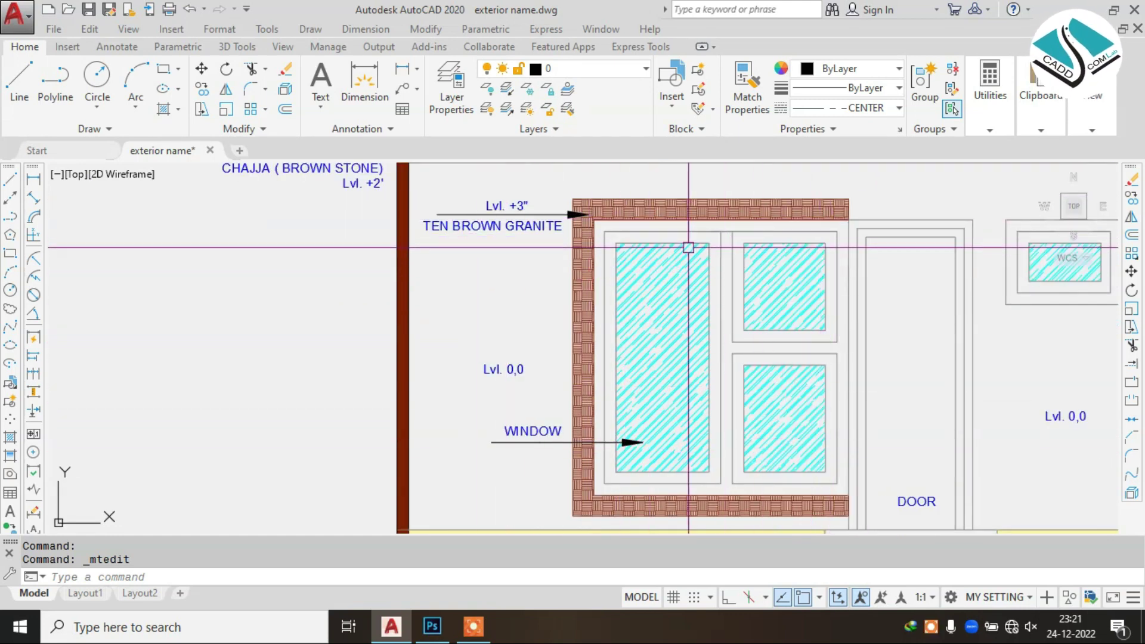
scroll(596, 312, down, 4)
scroll(514, 391, up, 6)
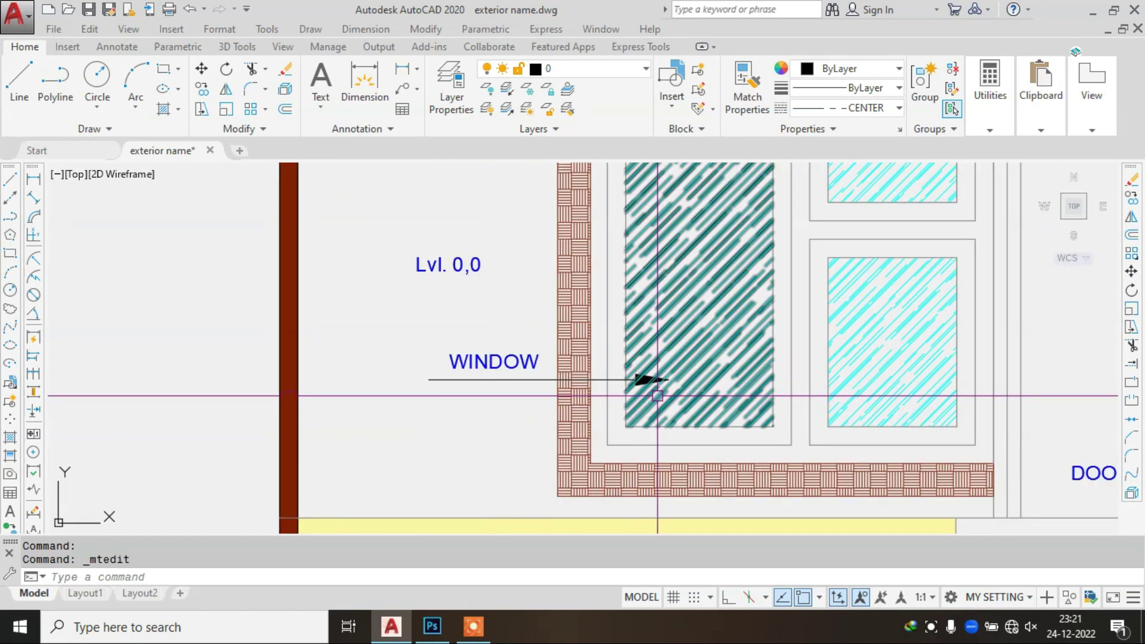
scroll(657, 395, down, 4)
middle_drag(709, 292, 535, 292)
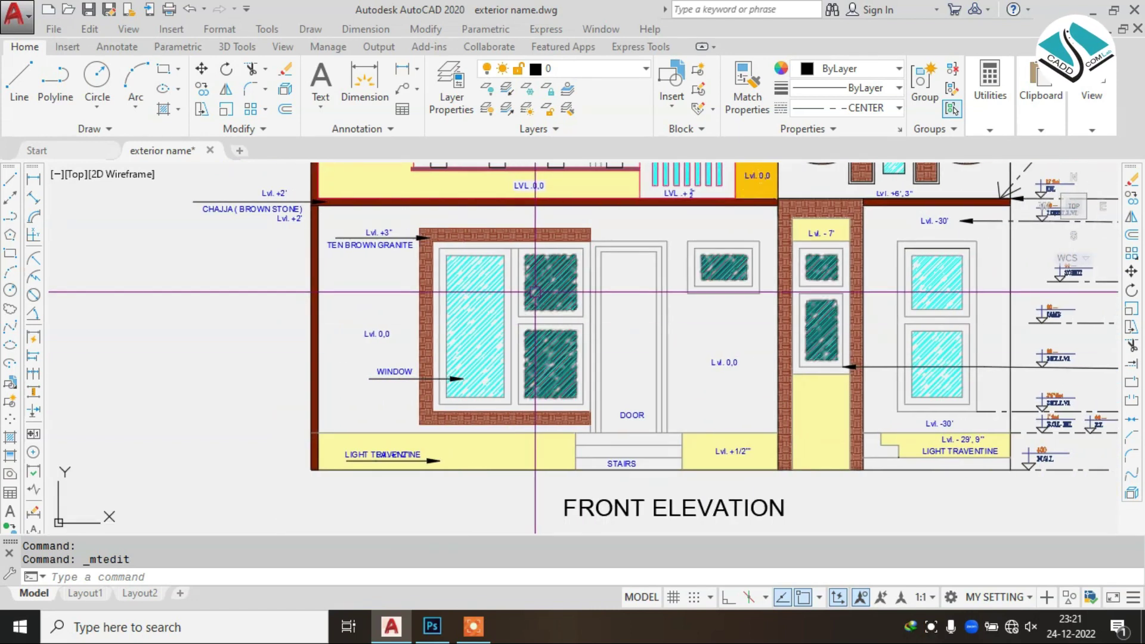
scroll(534, 292, up, 2)
middle_drag(388, 287, 502, 286)
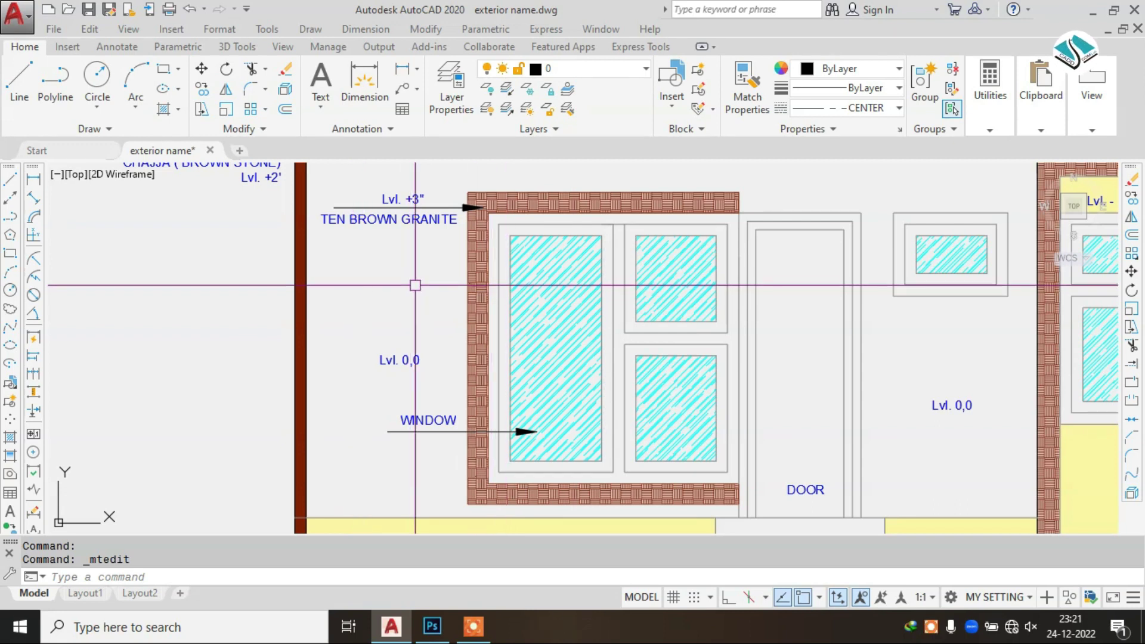
scroll(506, 285, down, 3)
scroll(555, 312, up, 3)
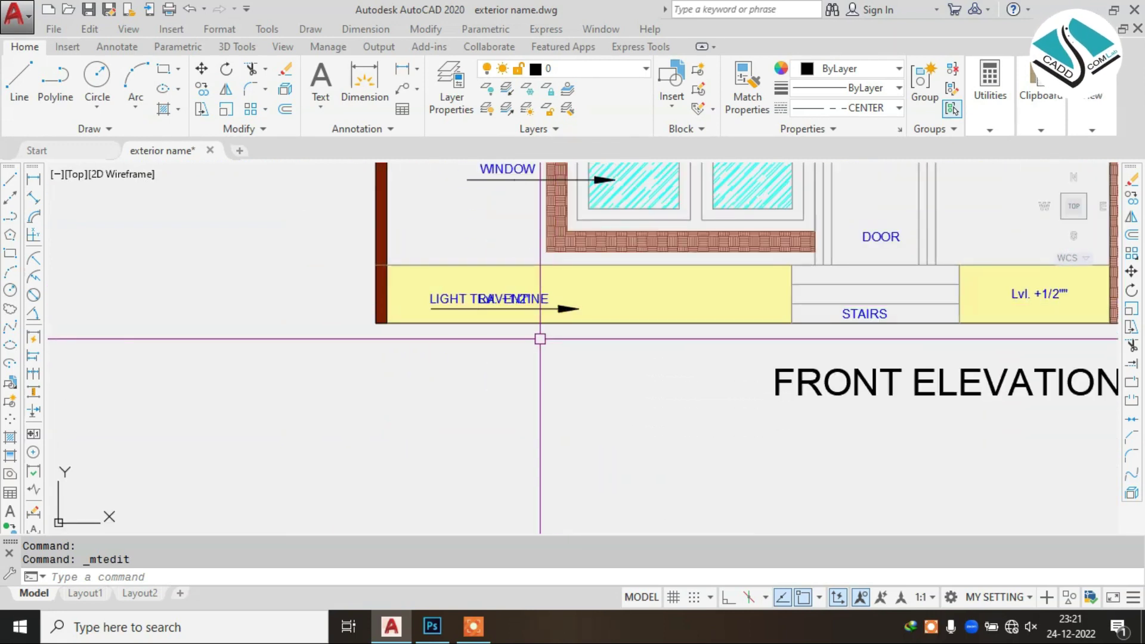
middle_drag(929, 260, 584, 289)
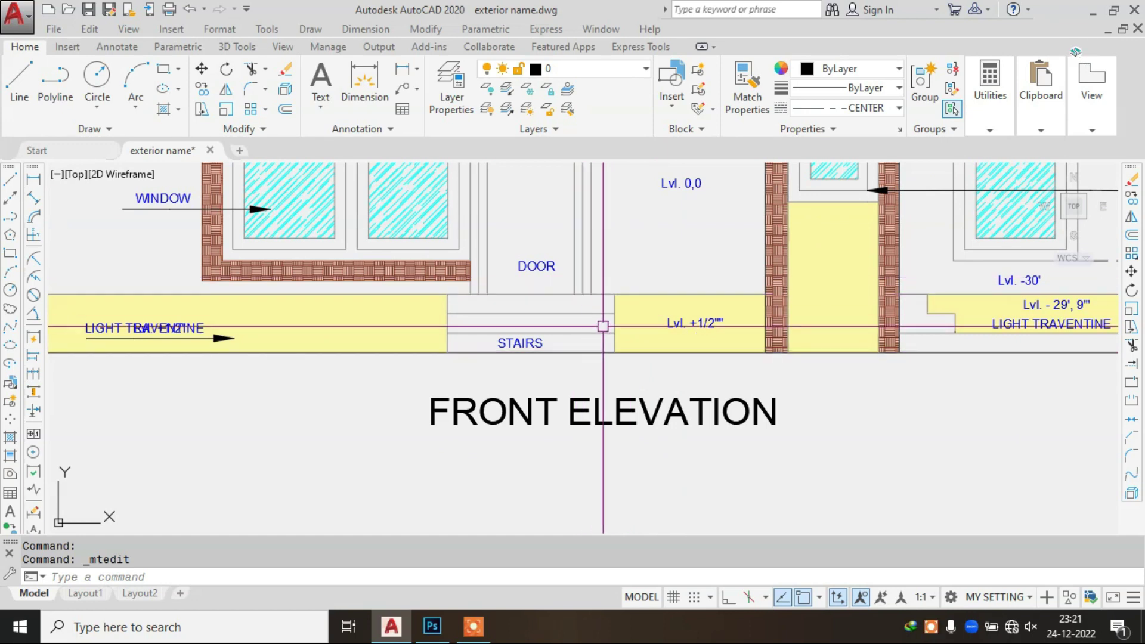
scroll(584, 289, down, 1)
scroll(588, 316, down, 1)
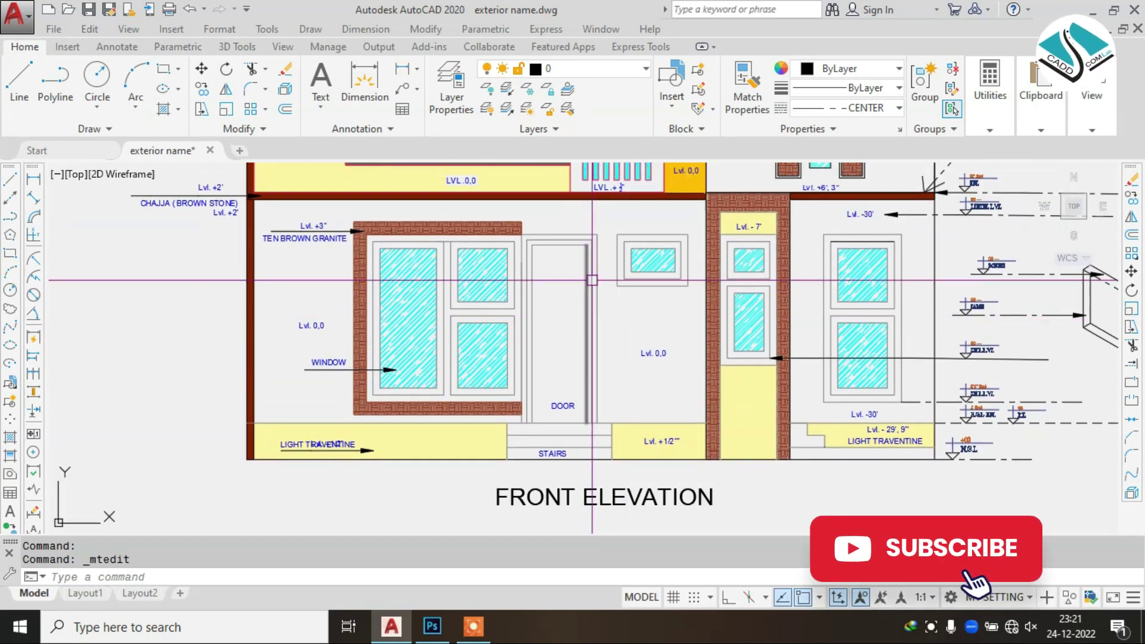
scroll(715, 298, down, 2)
scroll(812, 284, up, 4)
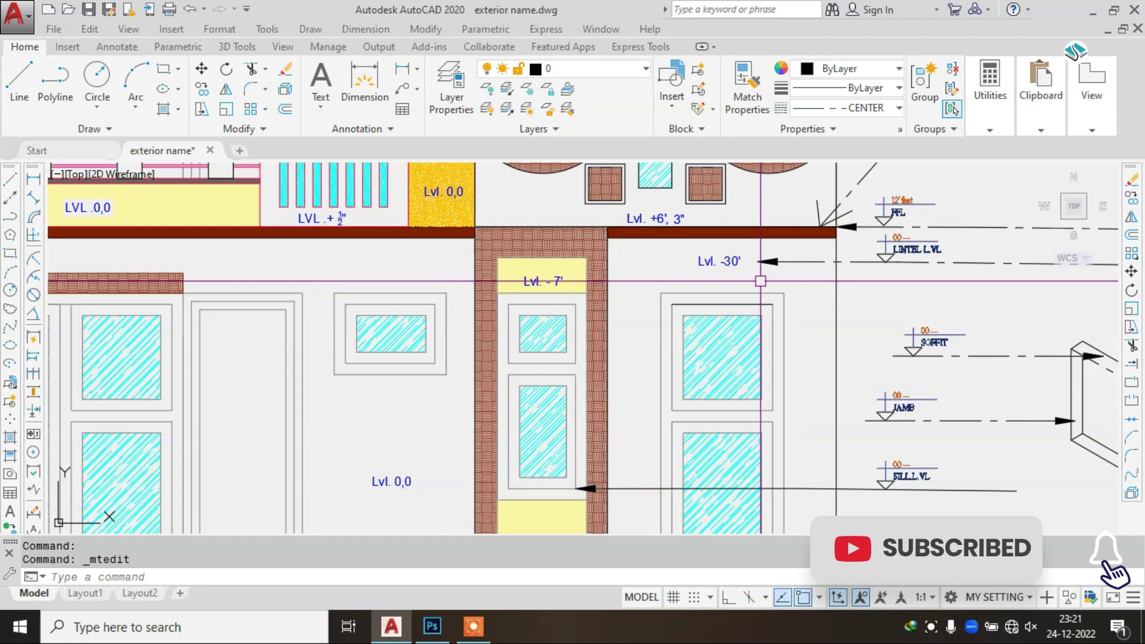
scroll(713, 272, up, 3)
scroll(714, 270, down, 2)
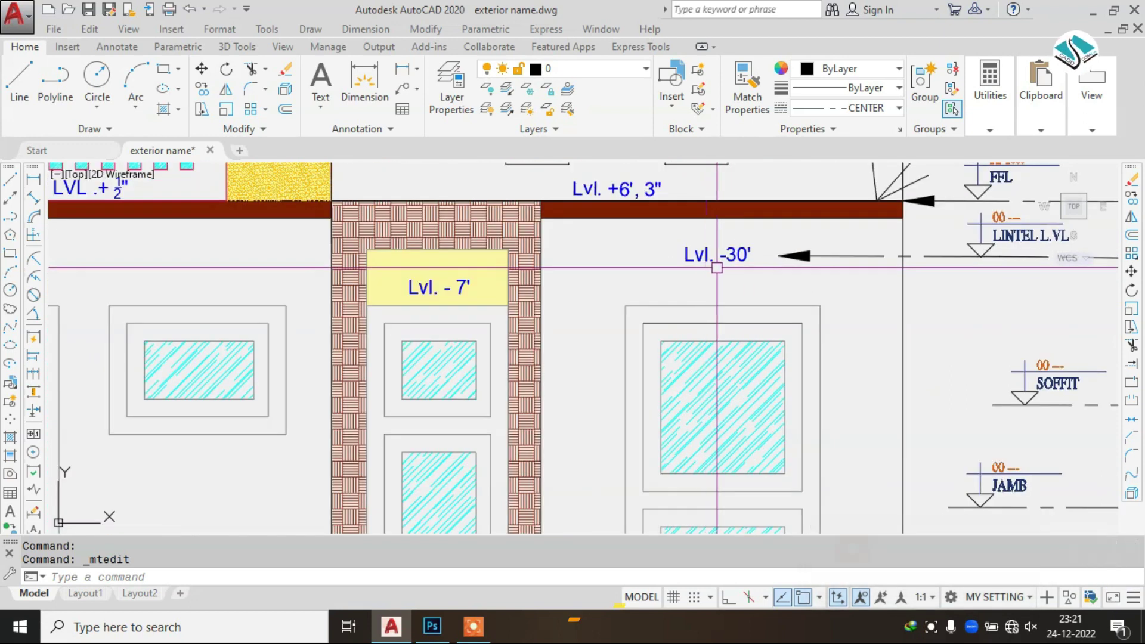
scroll(740, 256, down, 2)
scroll(764, 245, up, 1)
scroll(763, 245, down, 2)
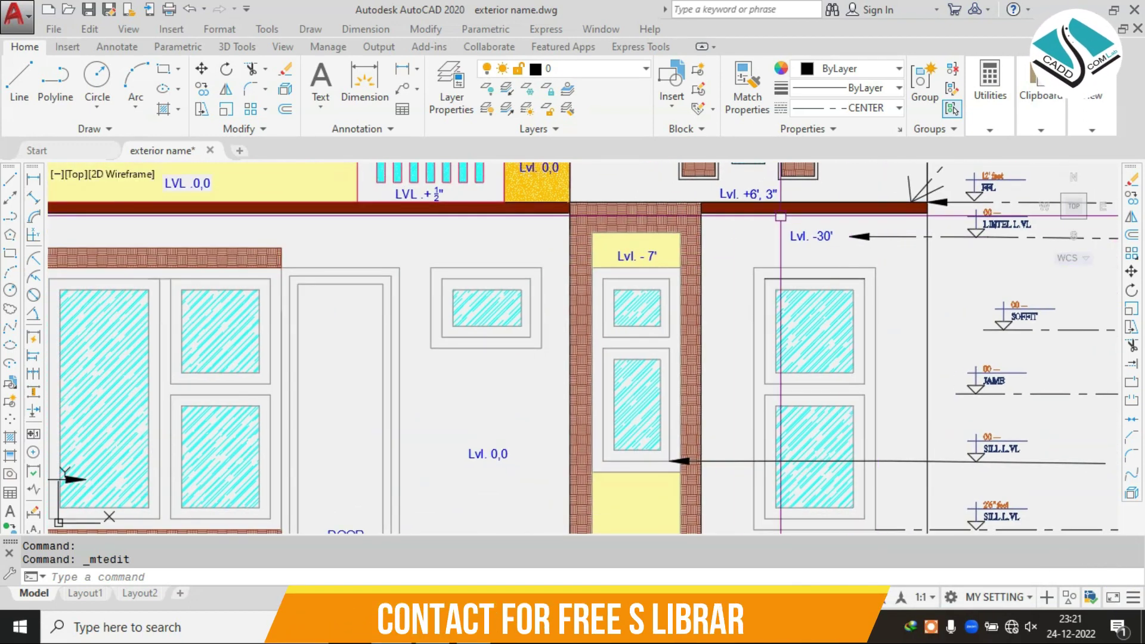
scroll(685, 251, up, 2)
mouse_move(703, 268)
middle_down()
mouse_move(769, 218)
mouse_move(740, 181)
middle_up()
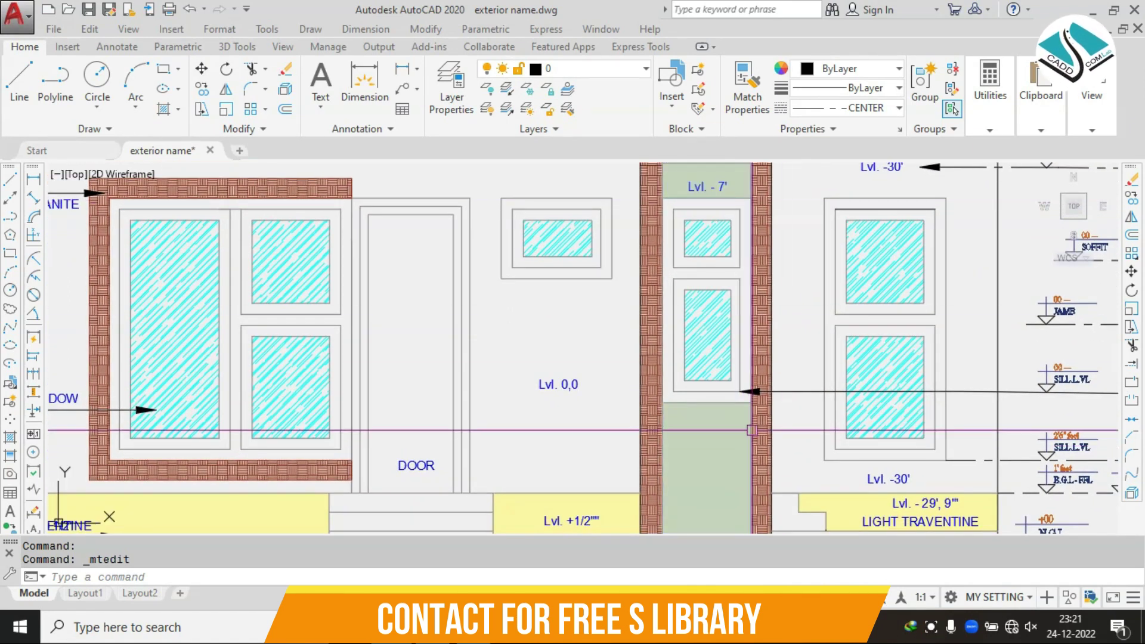
mouse_move(544, 351)
middle_down()
mouse_move(635, 313)
mouse_move(332, 256)
mouse_move(544, 363)
mouse_move(521, 330)
mouse_move(613, 383)
middle_up()
scroll(612, 384, down, 3)
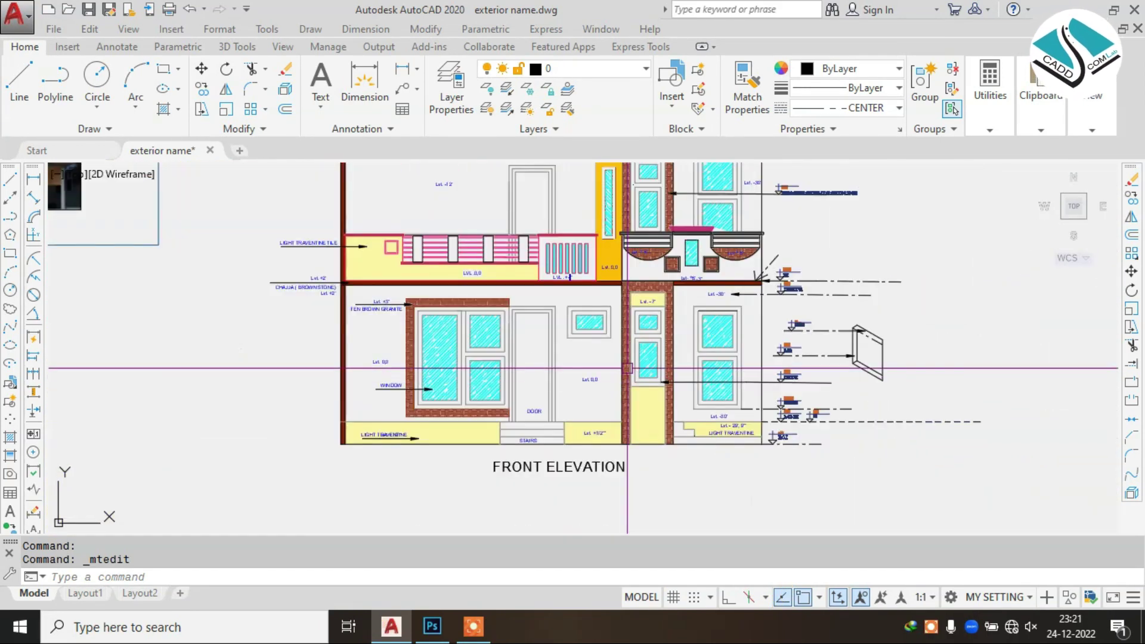
scroll(621, 295, up, 3)
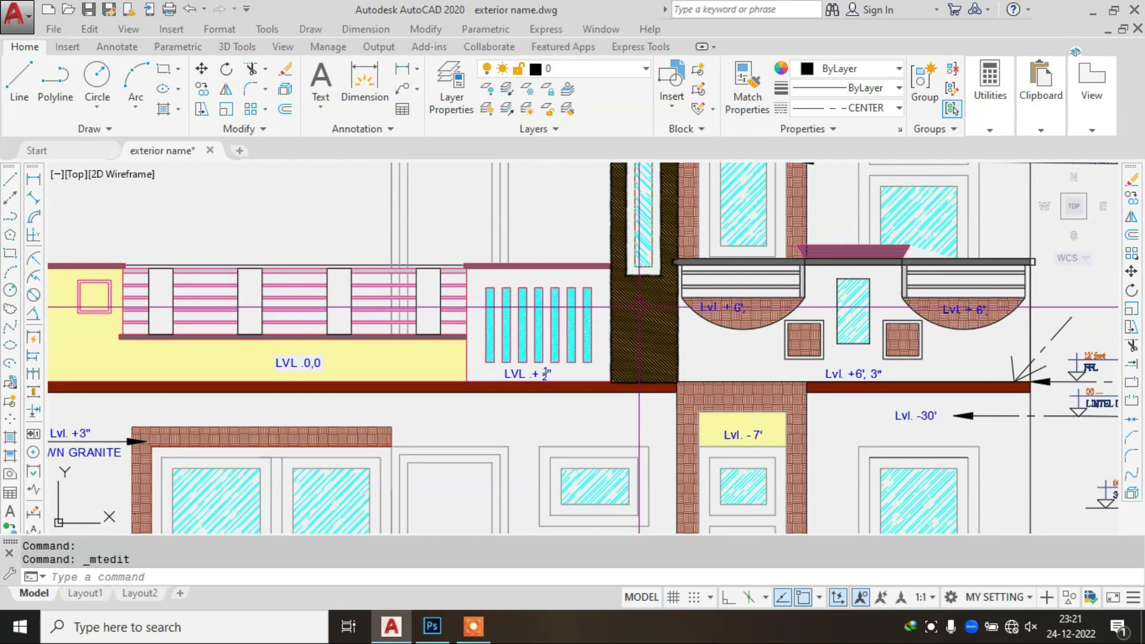
scroll(561, 381, up, 2)
scroll(499, 382, up, 2)
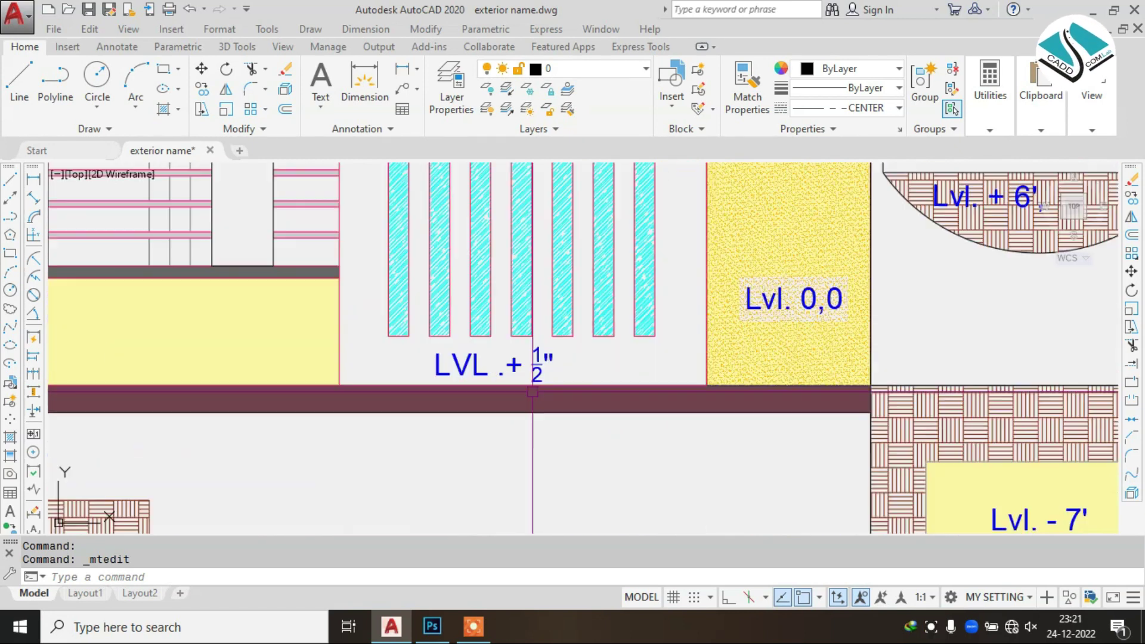
scroll(554, 358, down, 2)
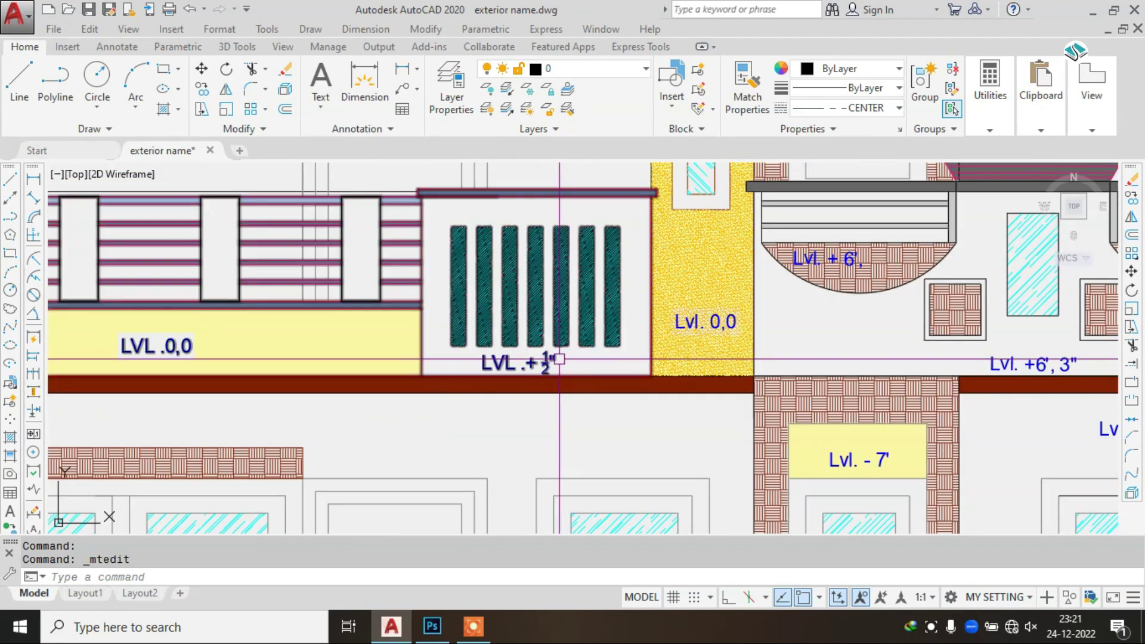
scroll(559, 358, down, 3)
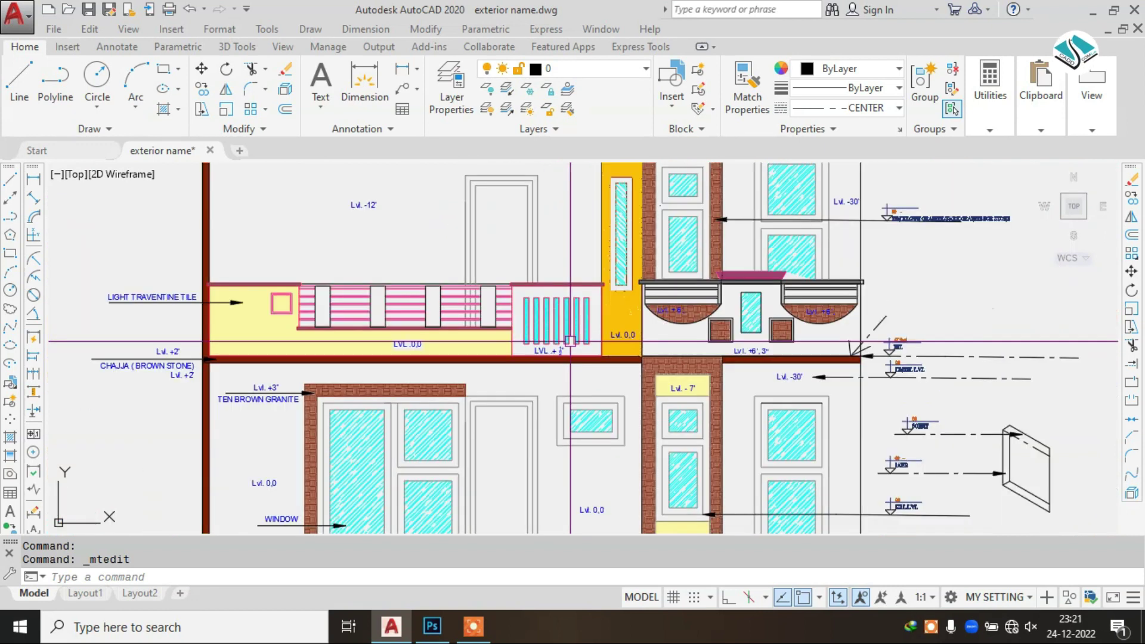
scroll(632, 334, down, 1)
scroll(567, 201, down, 1)
scroll(546, 234, up, 1)
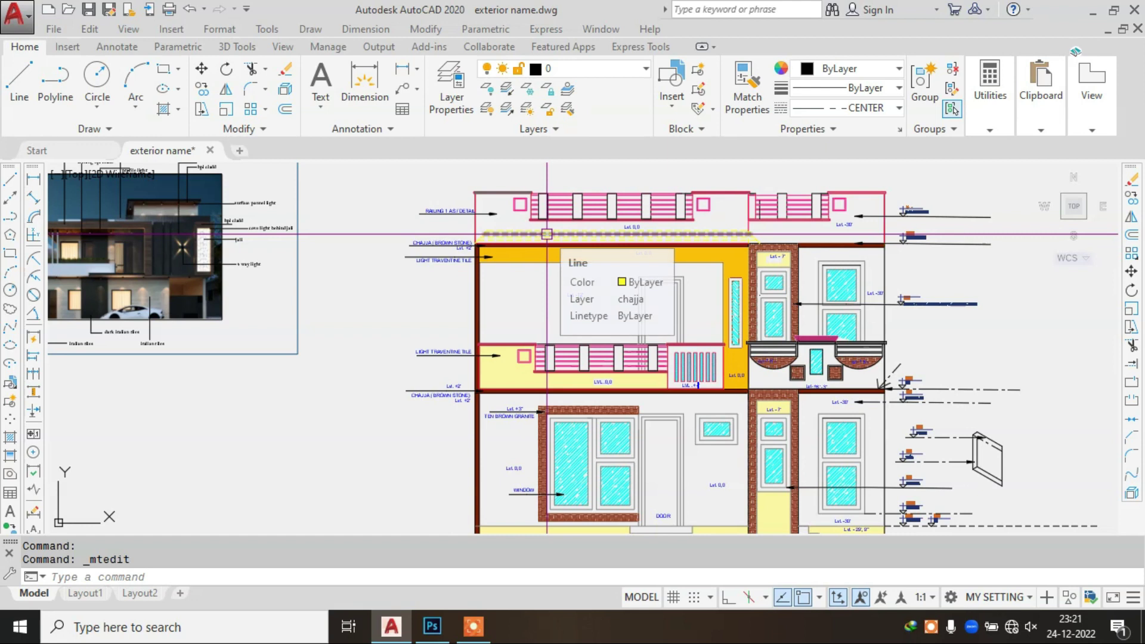
scroll(554, 286, up, 2)
scroll(701, 336, down, 4)
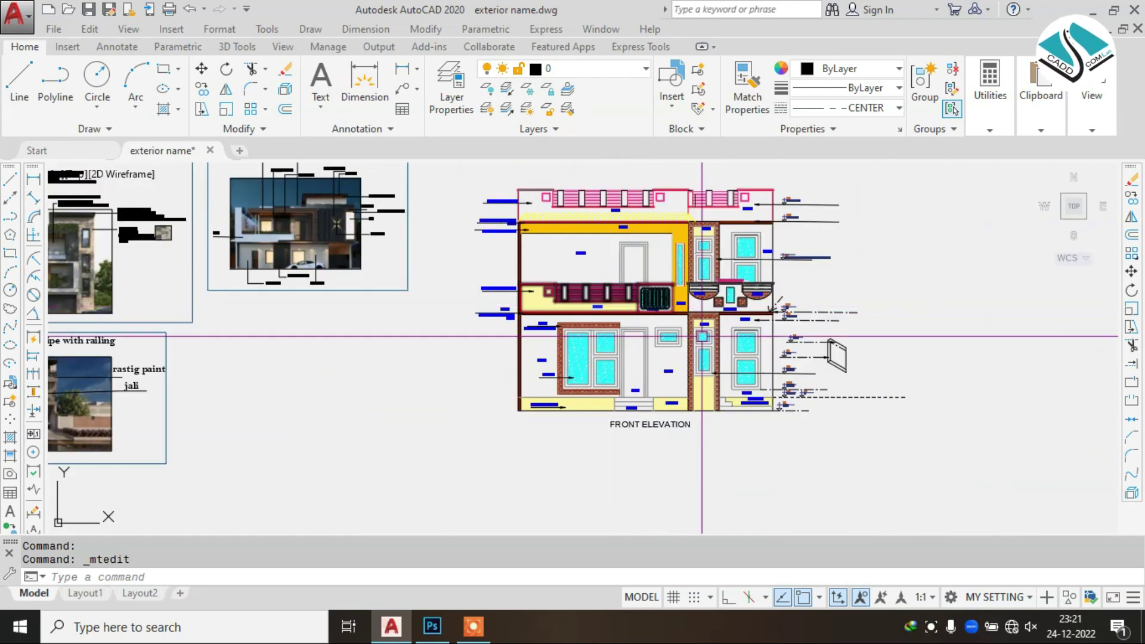
scroll(702, 336, up, 1)
scroll(626, 381, up, 3)
middle_drag(733, 334, 698, 318)
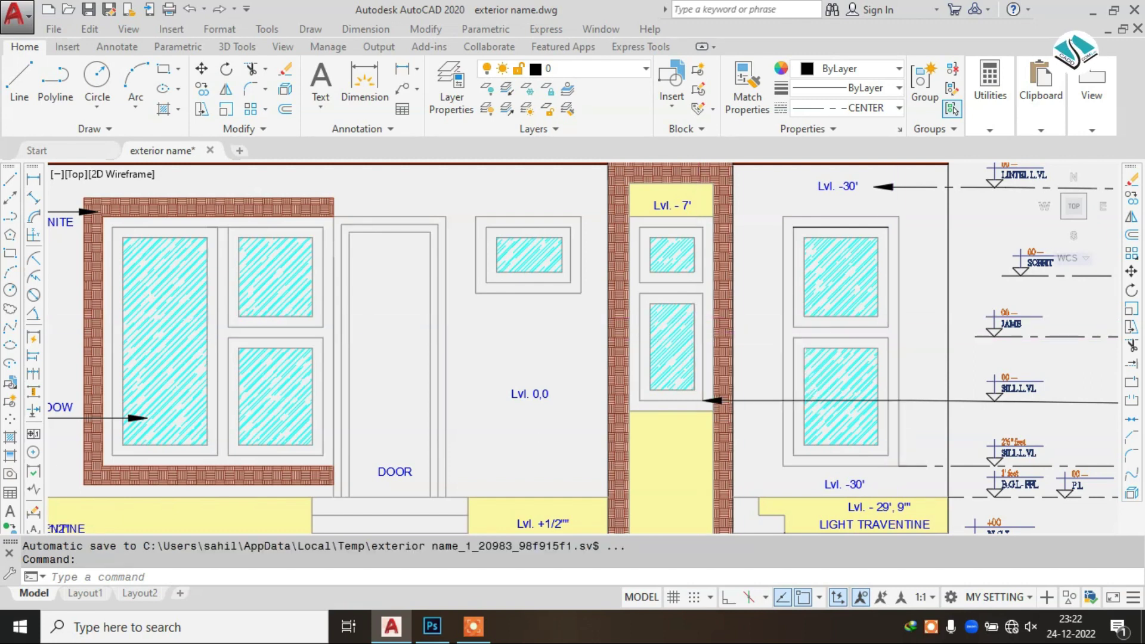
scroll(700, 292, down, 5)
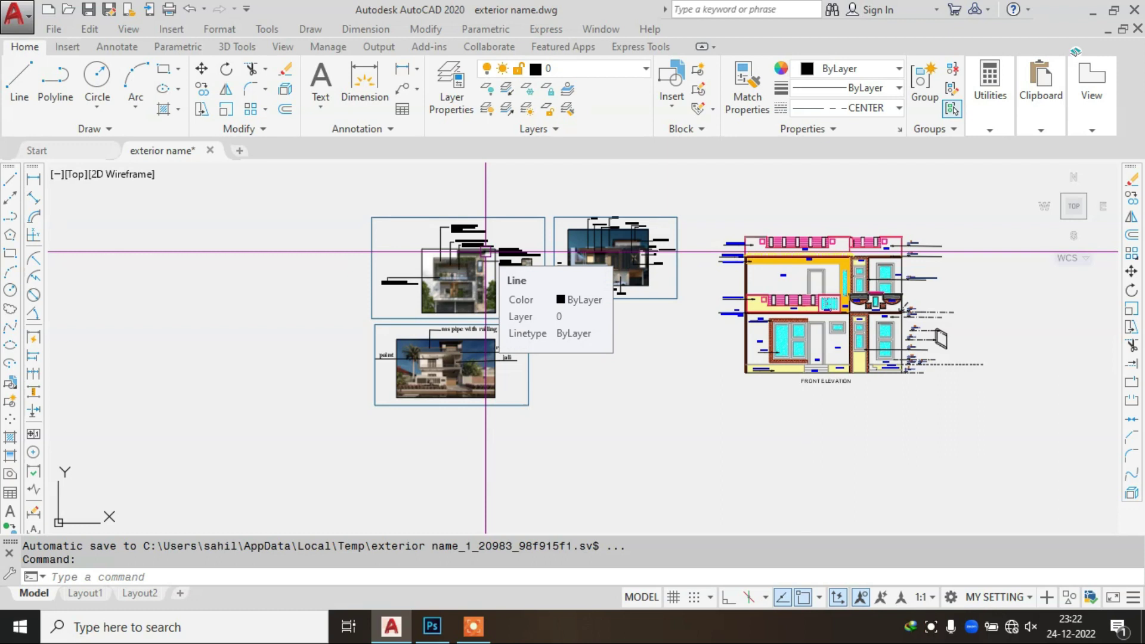
- Zoom into the middle reference render to read its hpl cladd, jali, 4 way light and italian tiles callouts
scroll(611, 256, up, 5)
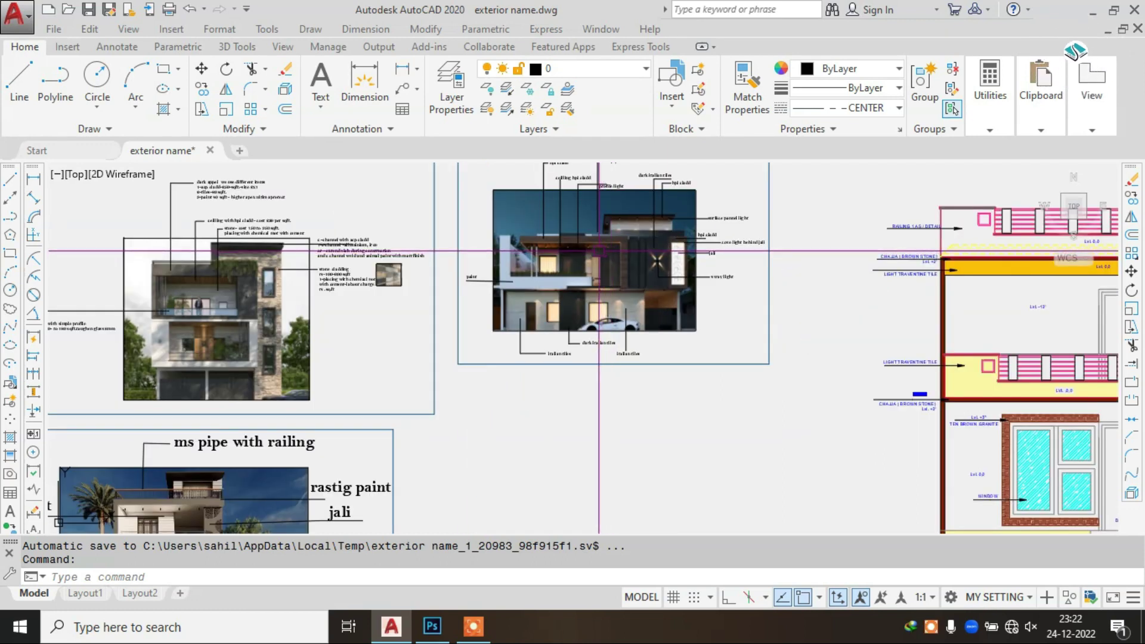
scroll(598, 250, up, 5)
scroll(599, 250, up, 3)
scroll(598, 246, down, 2)
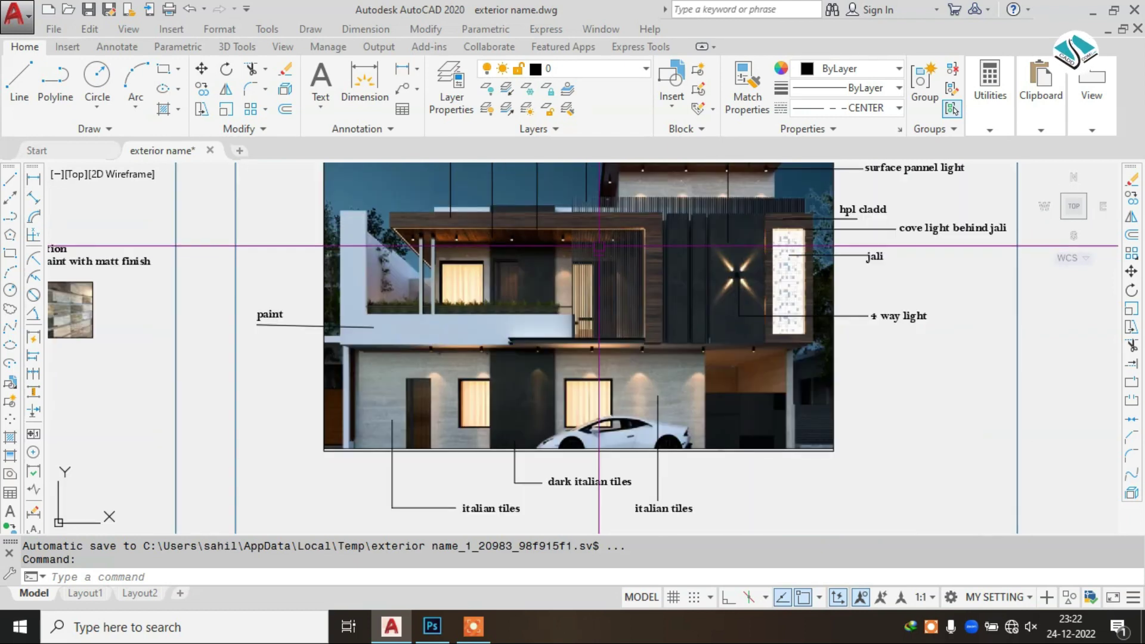
mouse_move(598, 245)
middle_down()
mouse_move(572, 304)
mouse_move(531, 293)
middle_up()
scroll(572, 304, up, 2)
scroll(531, 293, down, 2)
scroll(445, 279, up, 2)
scroll(453, 289, up, 2)
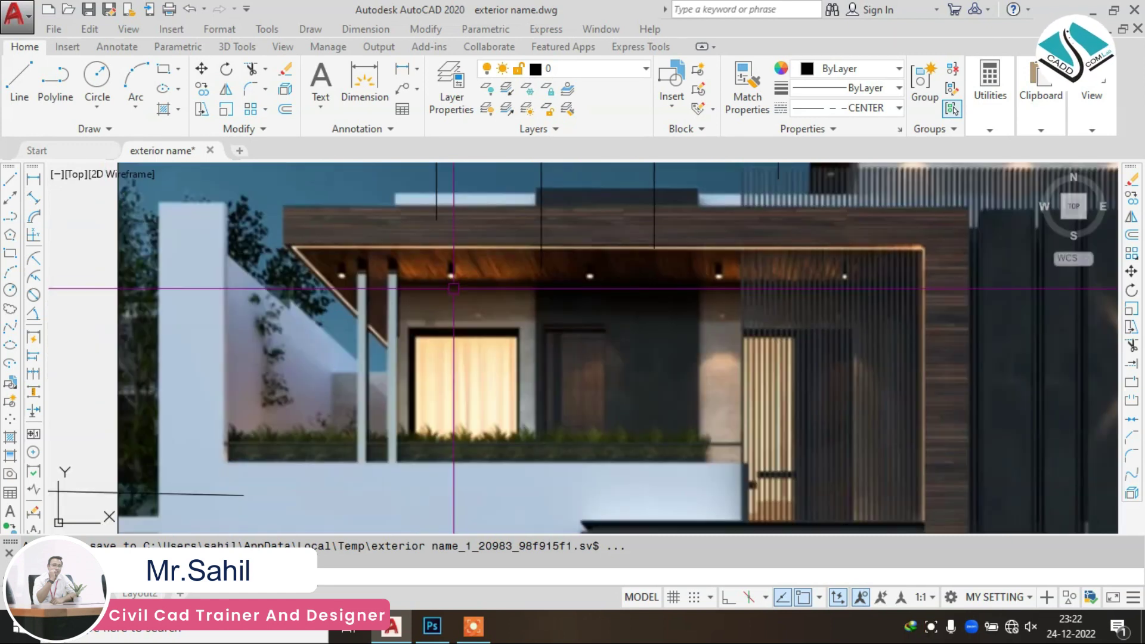
scroll(512, 275, down, 2)
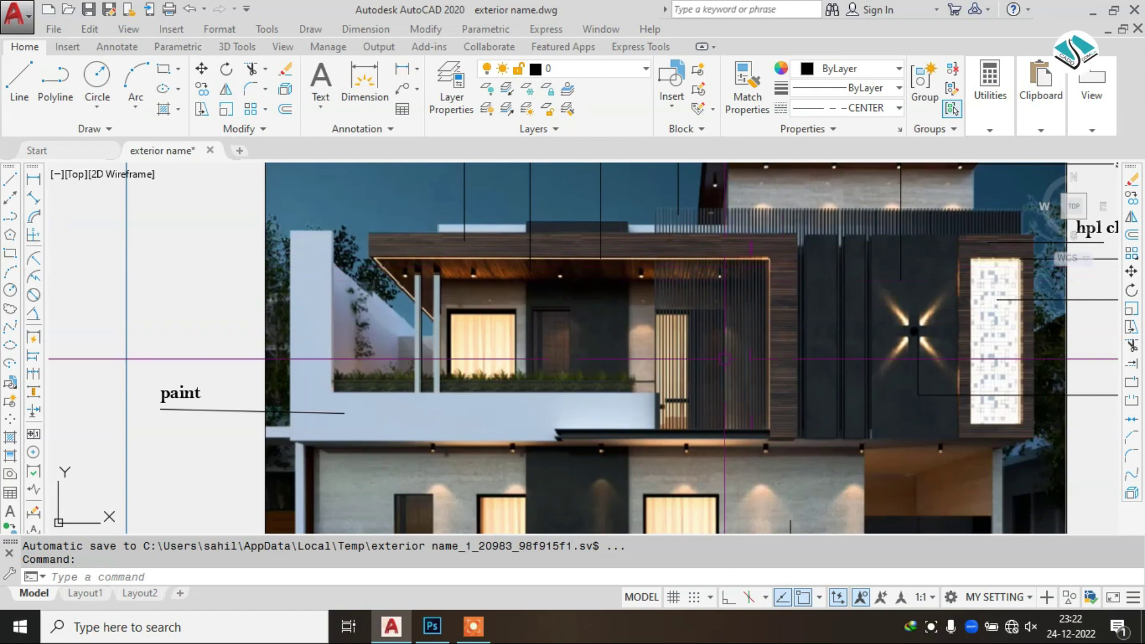
scroll(724, 358, down, 3)
scroll(621, 301, up, 3)
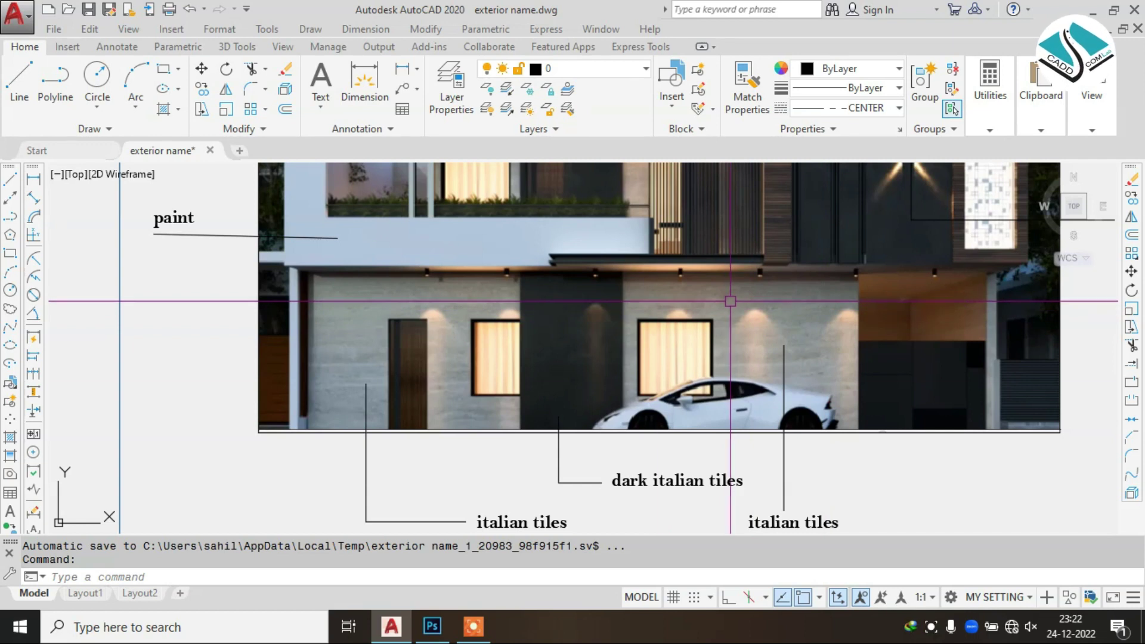
scroll(729, 301, down, 5)
scroll(711, 362, up, 3)
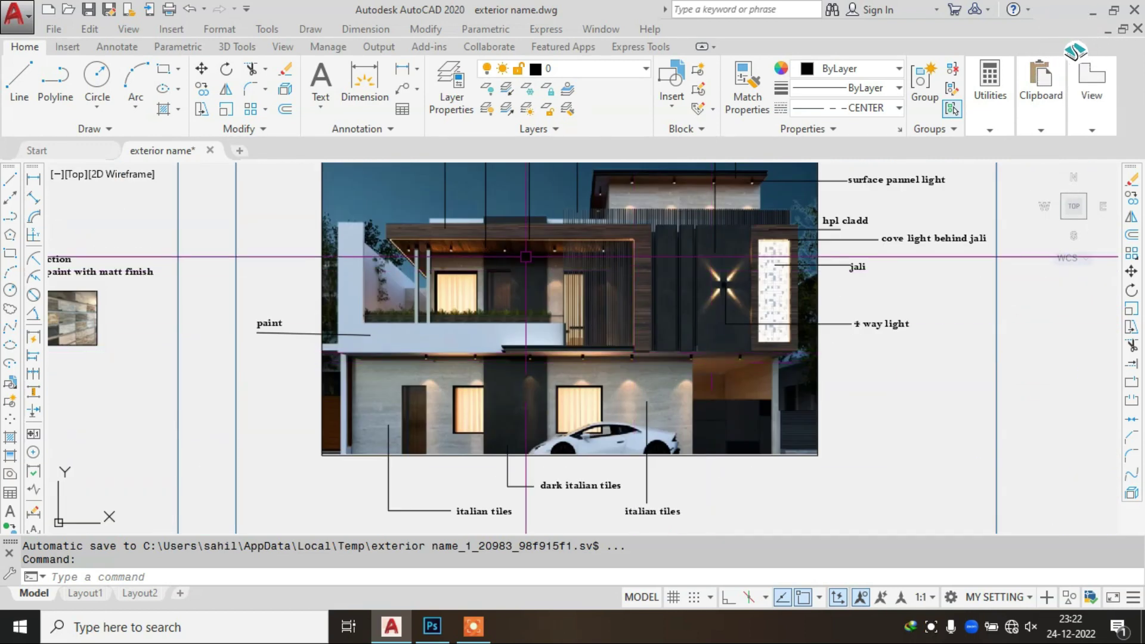
scroll(709, 274, down, 4)
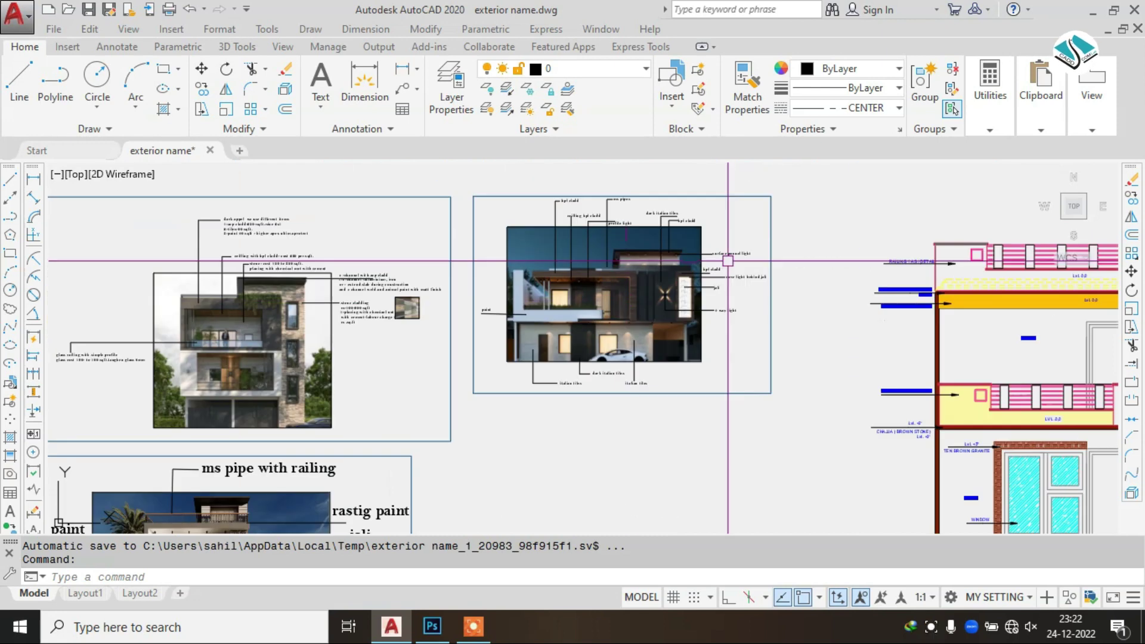
scroll(727, 260, up, 4)
scroll(574, 213, down, 1)
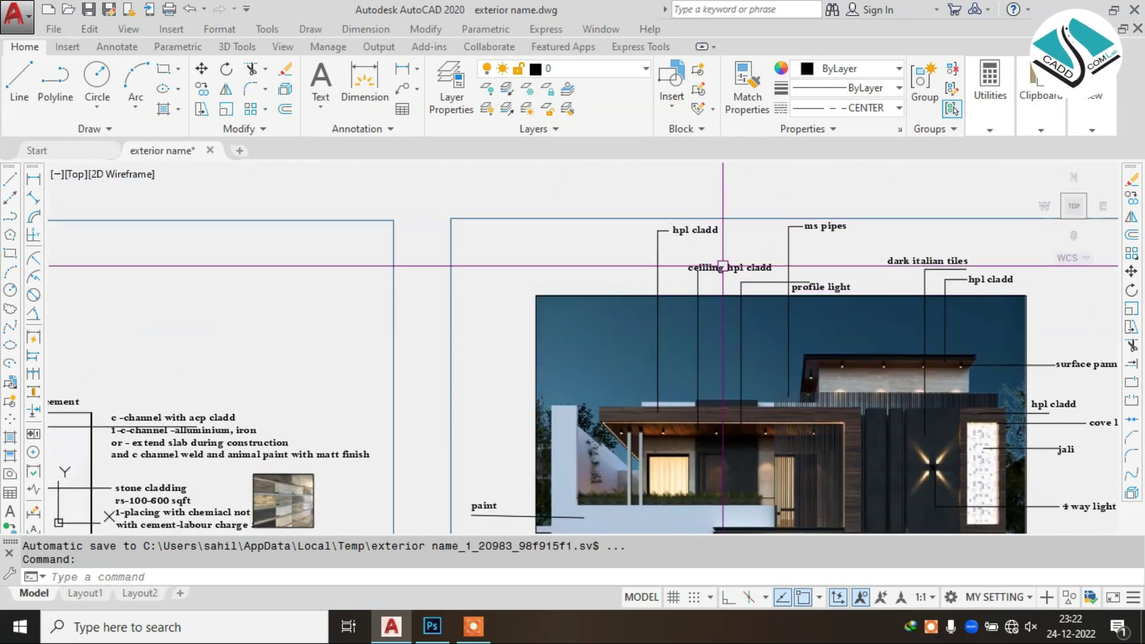
scroll(655, 440, up, 3)
scroll(656, 440, up, 4)
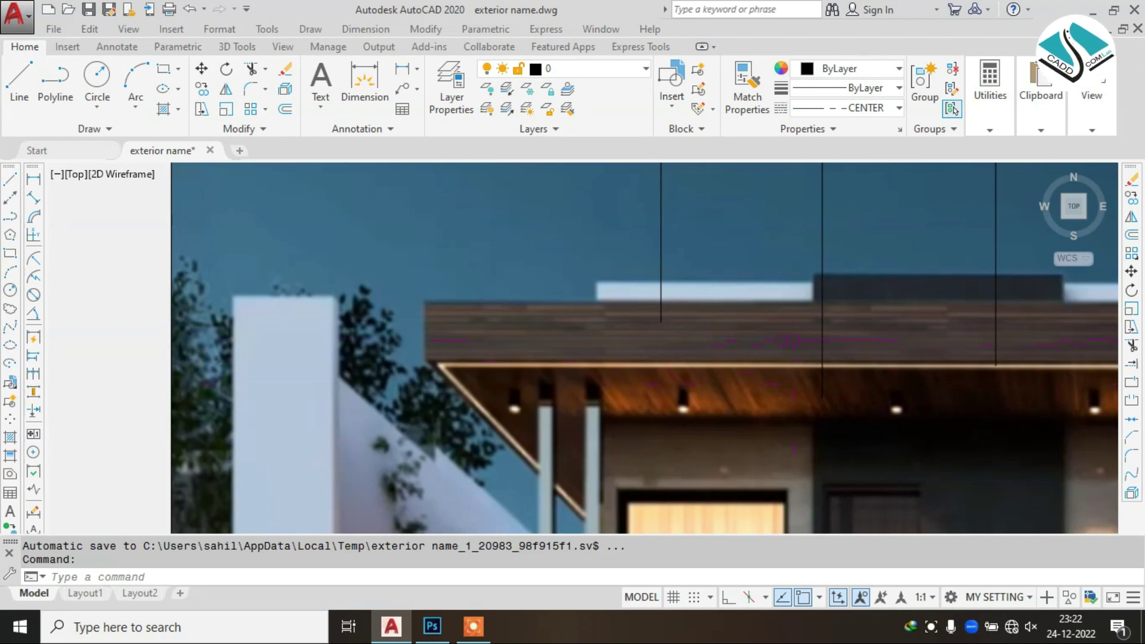
scroll(793, 341, down, 3)
scroll(704, 202, down, 2)
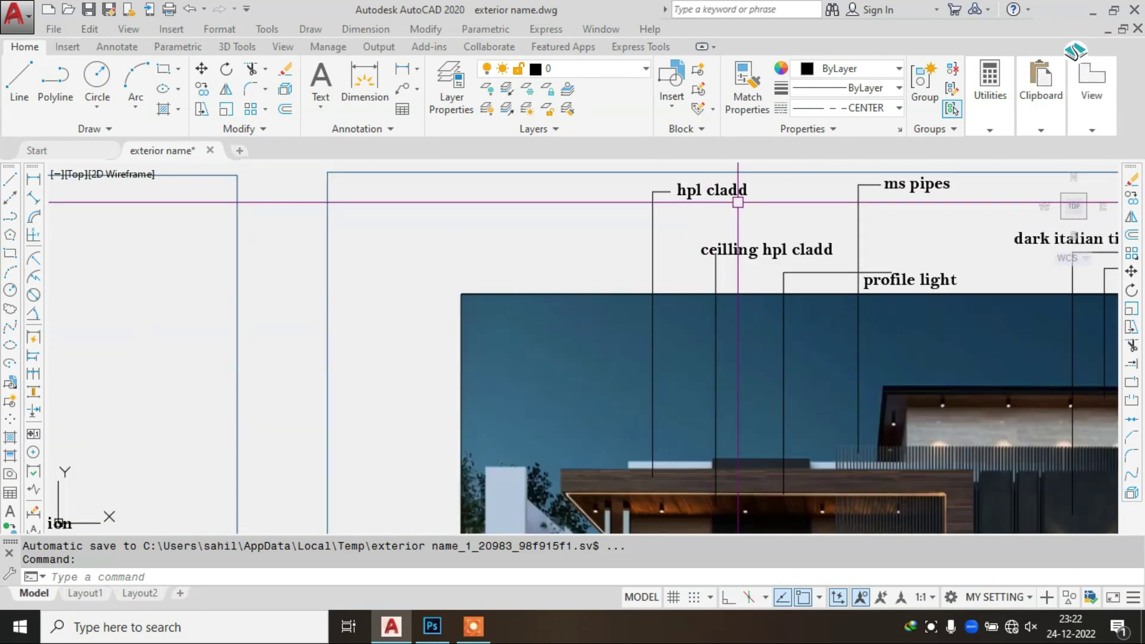
scroll(737, 203, up, 2)
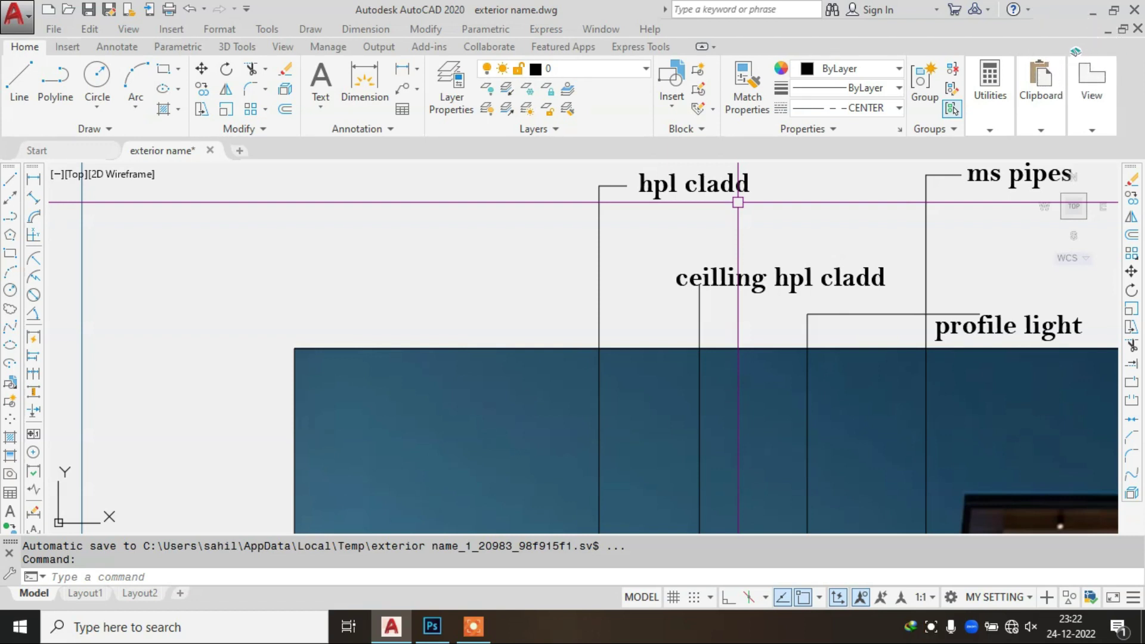
scroll(712, 205, down, 4)
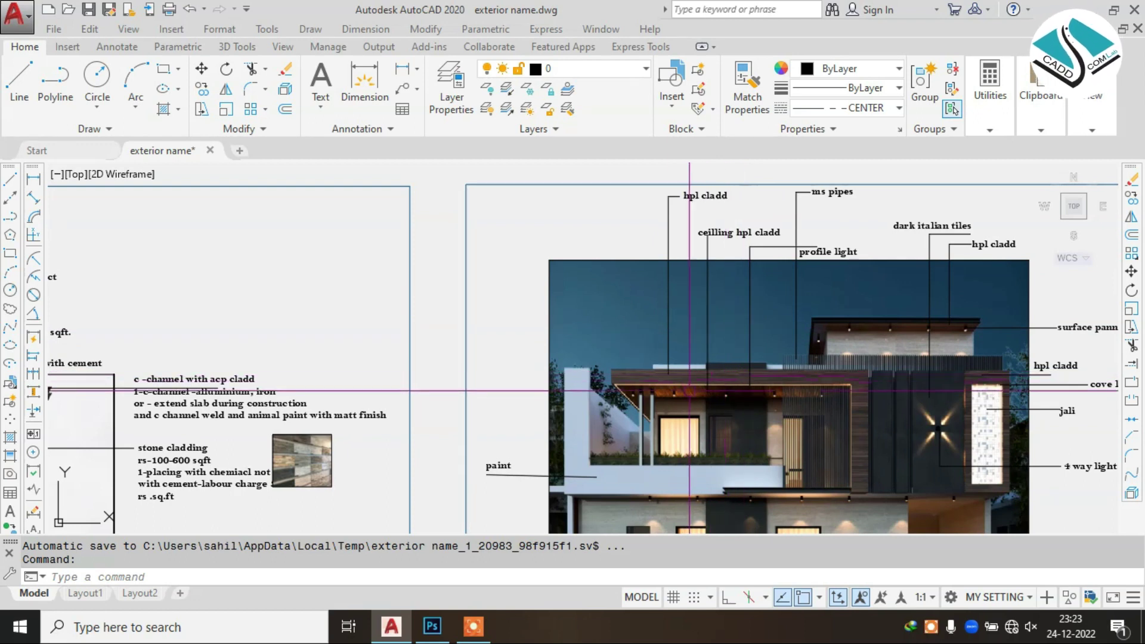
scroll(739, 388, up, 2)
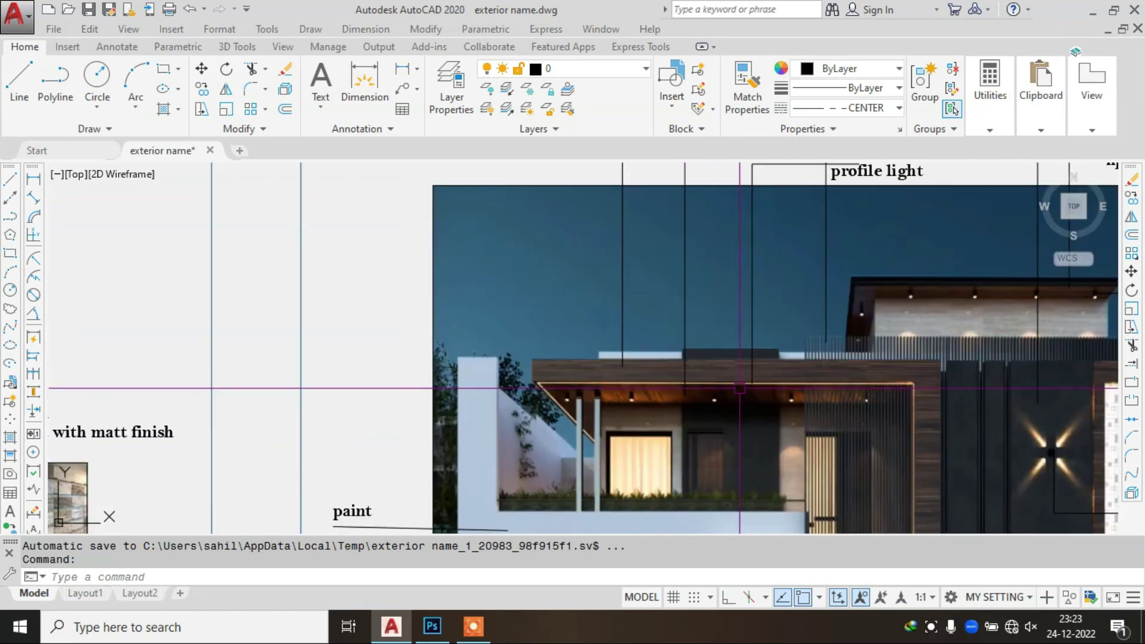
scroll(739, 388, down, 3)
scroll(715, 394, up, 5)
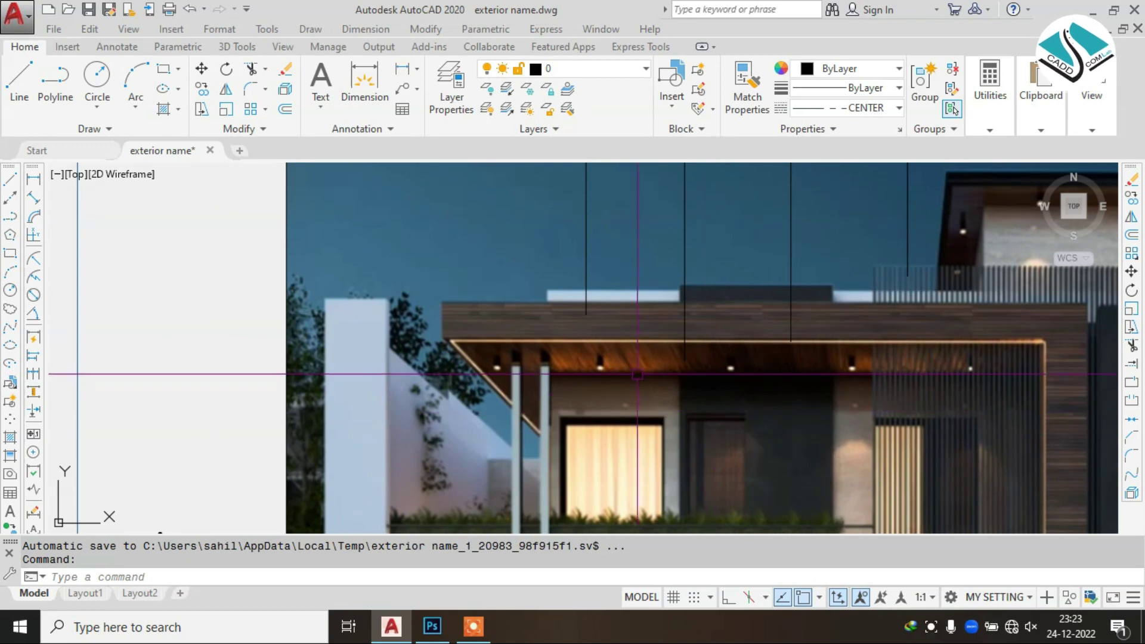
scroll(692, 370, up, 2)
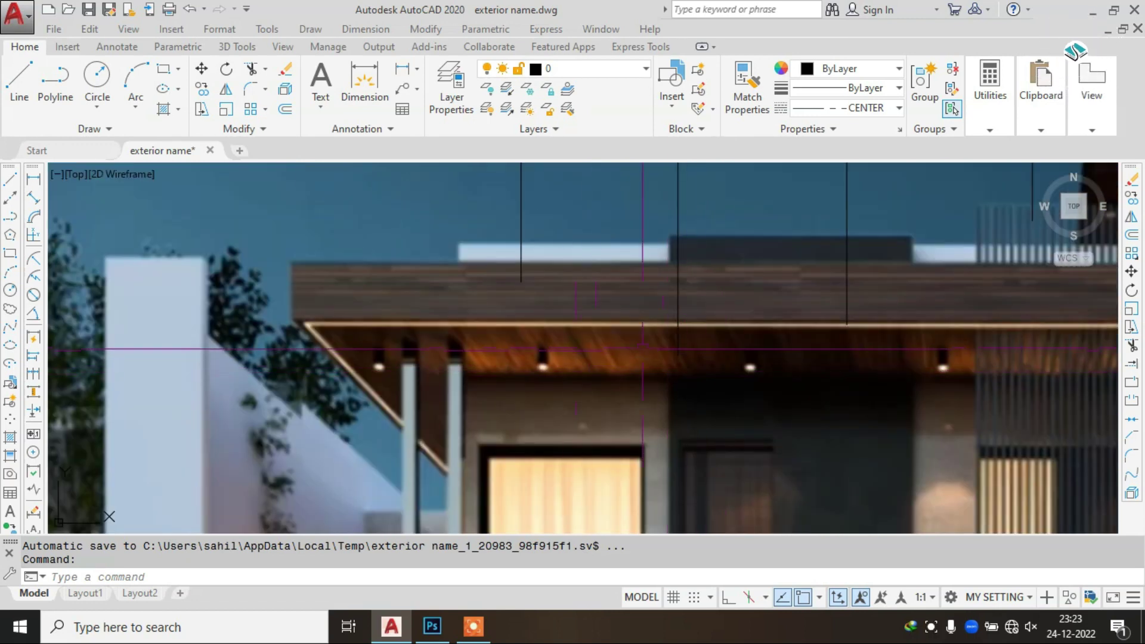
scroll(644, 357, down, 4)
scroll(274, 345, down, 4)
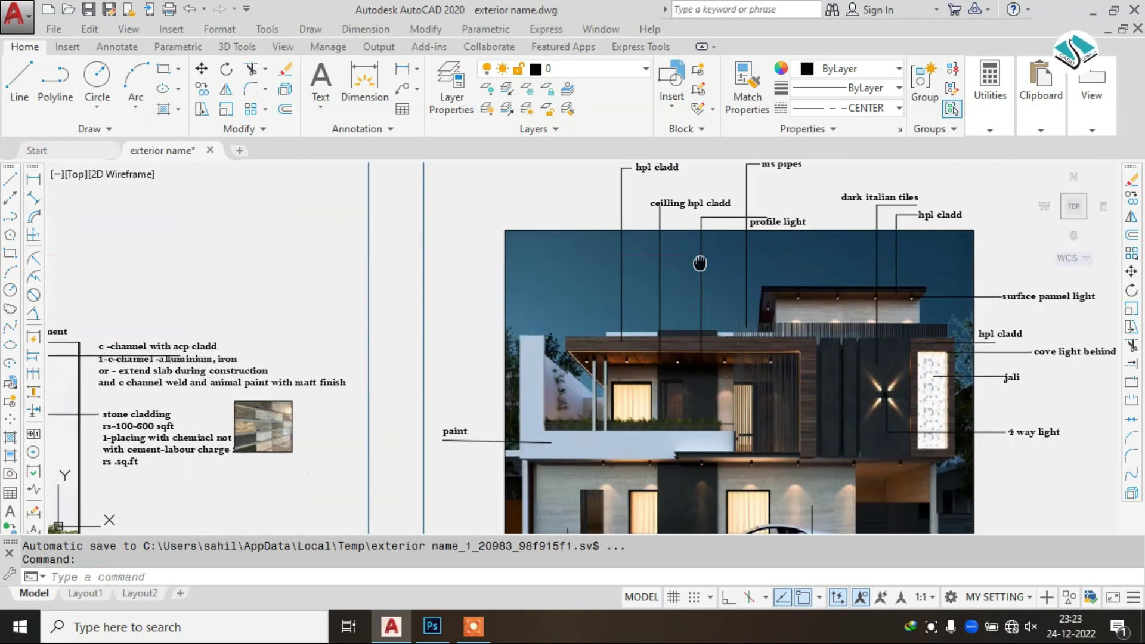
scroll(263, 120, up, 3)
scroll(690, 254, up, 2)
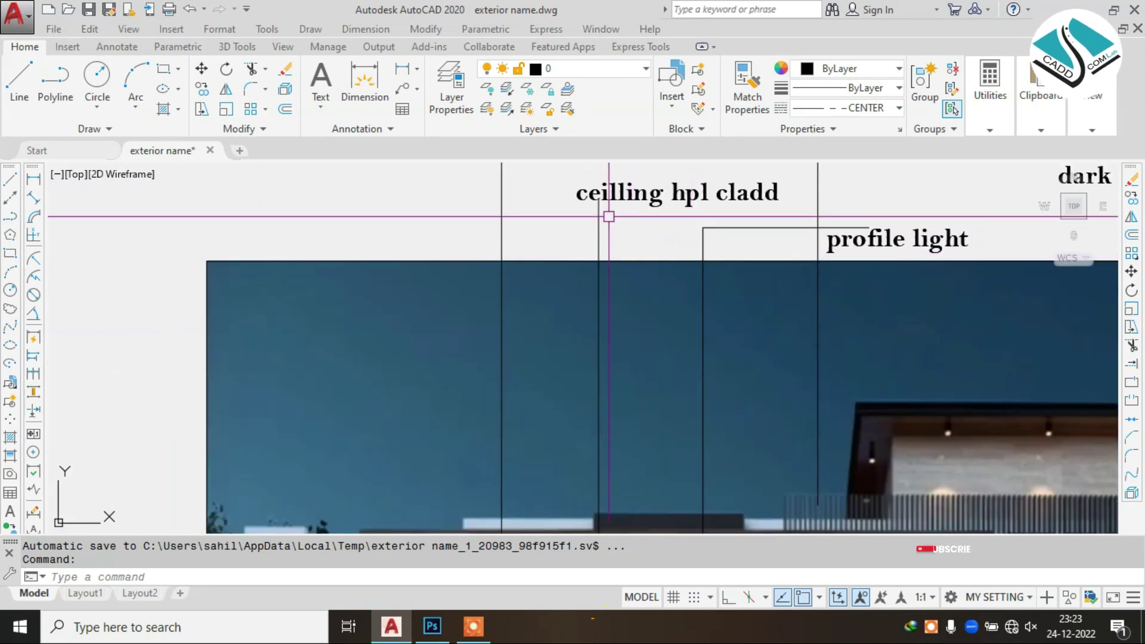
scroll(627, 213, down, 4)
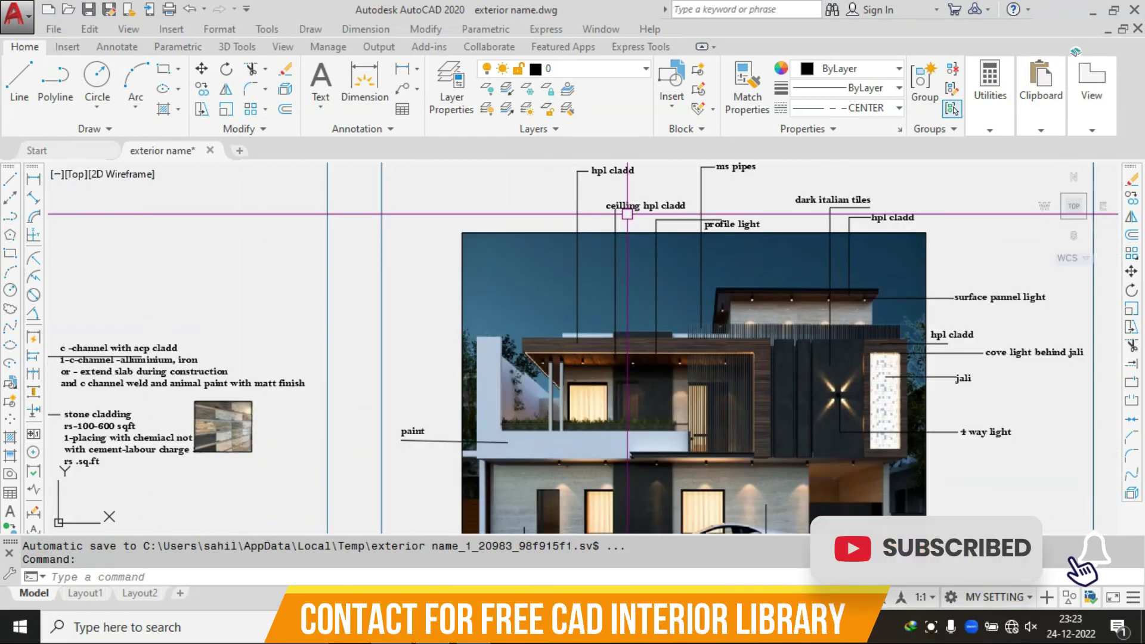
scroll(627, 213, up, 2)
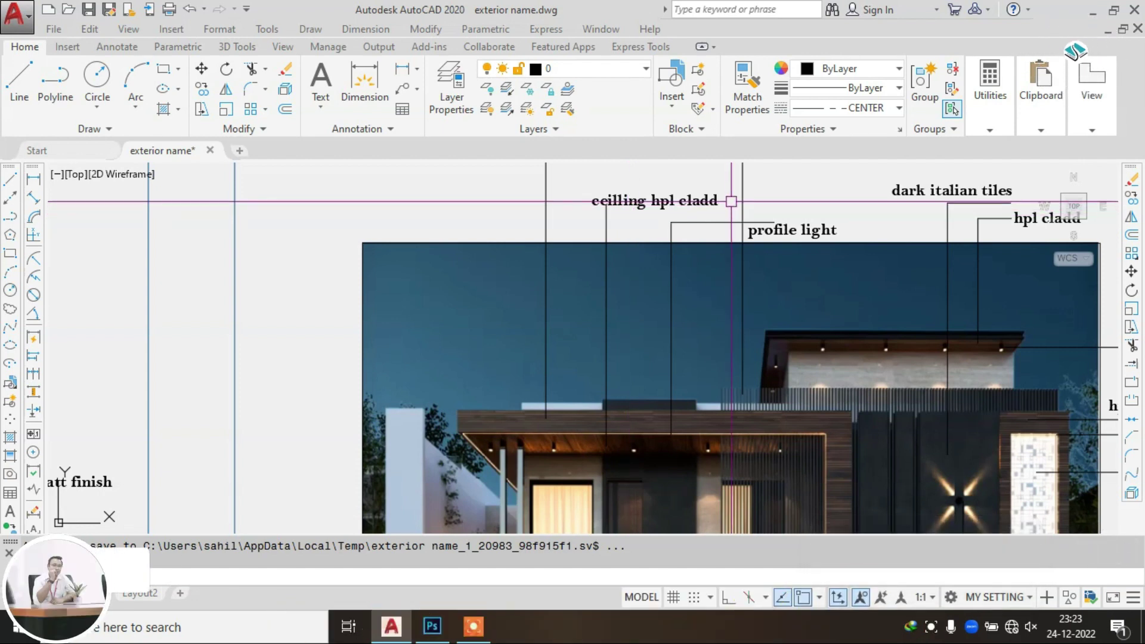
scroll(642, 216, down, 3)
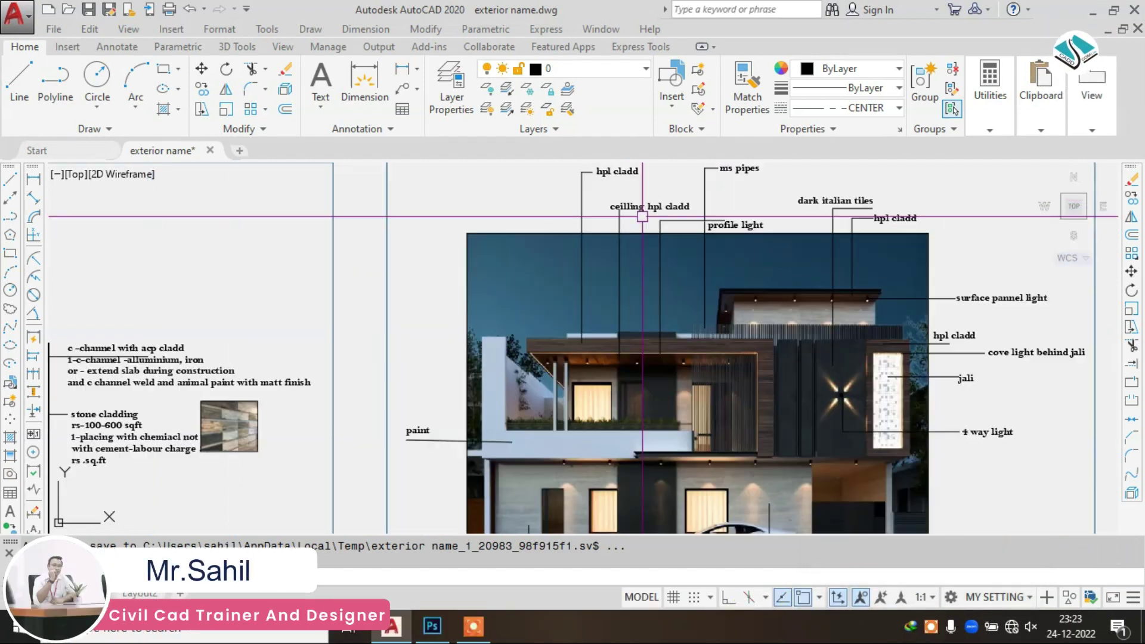
scroll(696, 377, up, 3)
scroll(503, 339, up, 4)
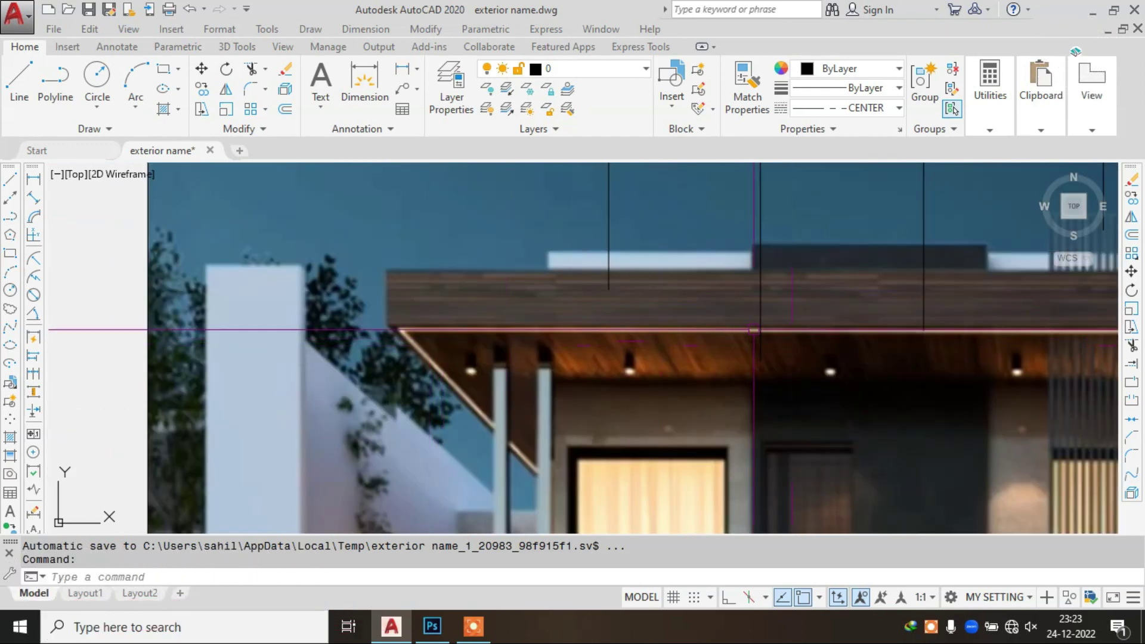
scroll(753, 329, down, 4)
scroll(722, 266, up, 5)
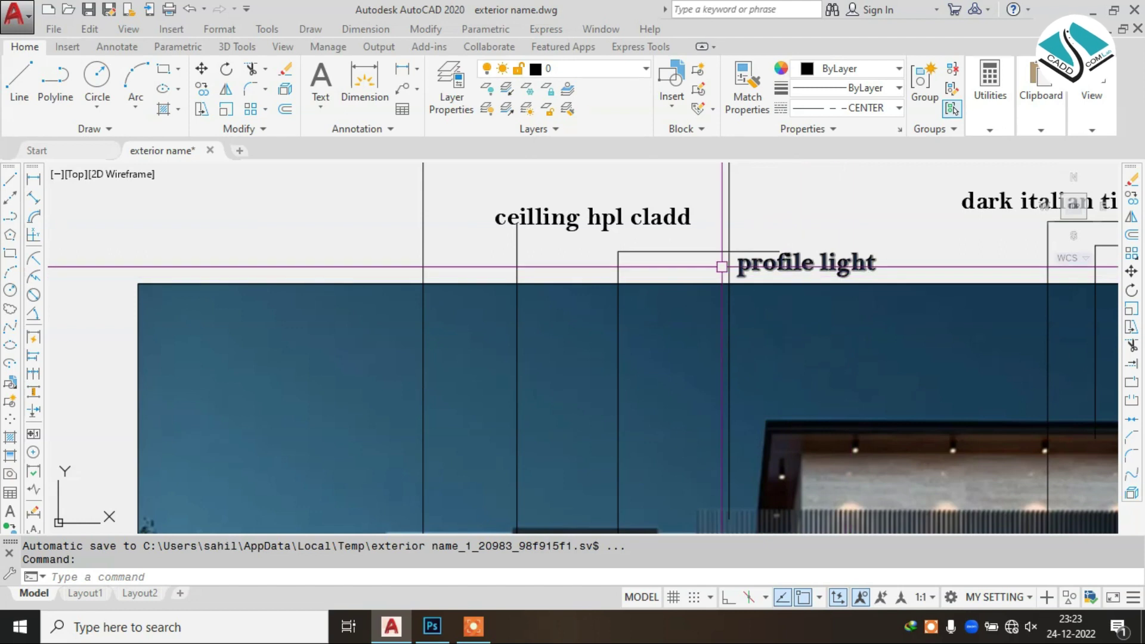
scroll(722, 267, down, 4)
scroll(721, 266, up, 4)
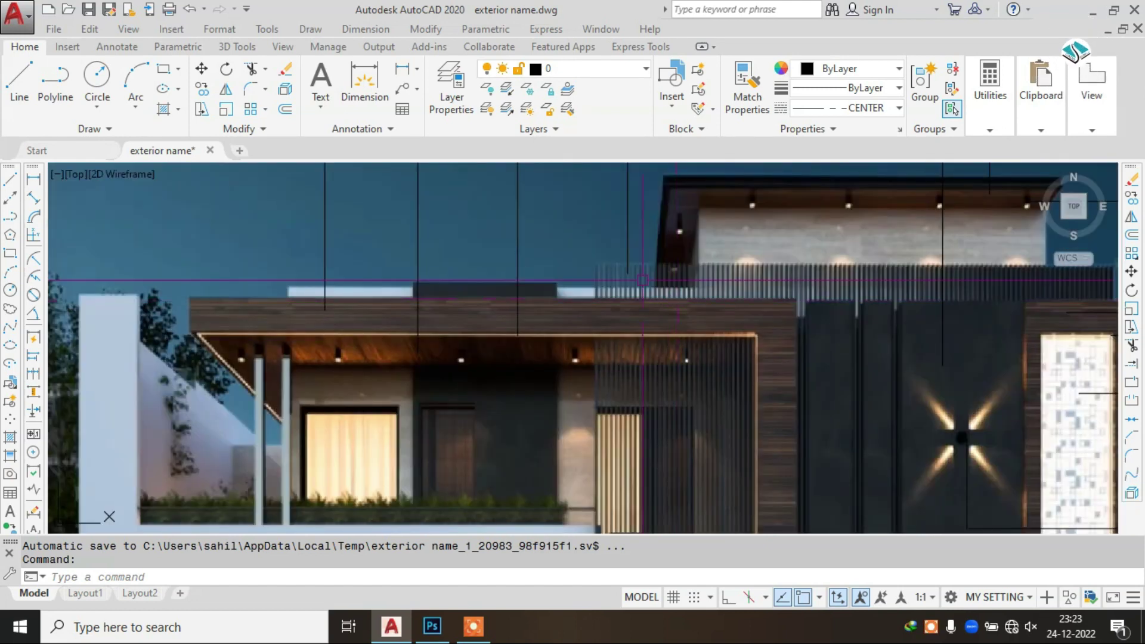
middle_drag(641, 279, 571, 242)
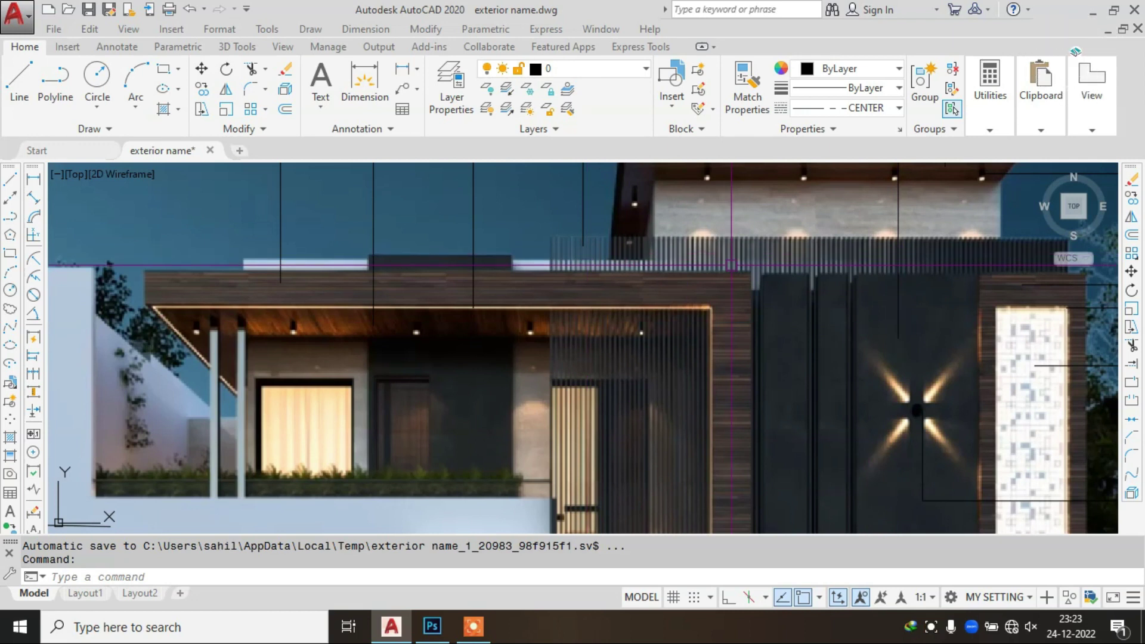
scroll(709, 393, down, 6)
scroll(733, 271, up, 5)
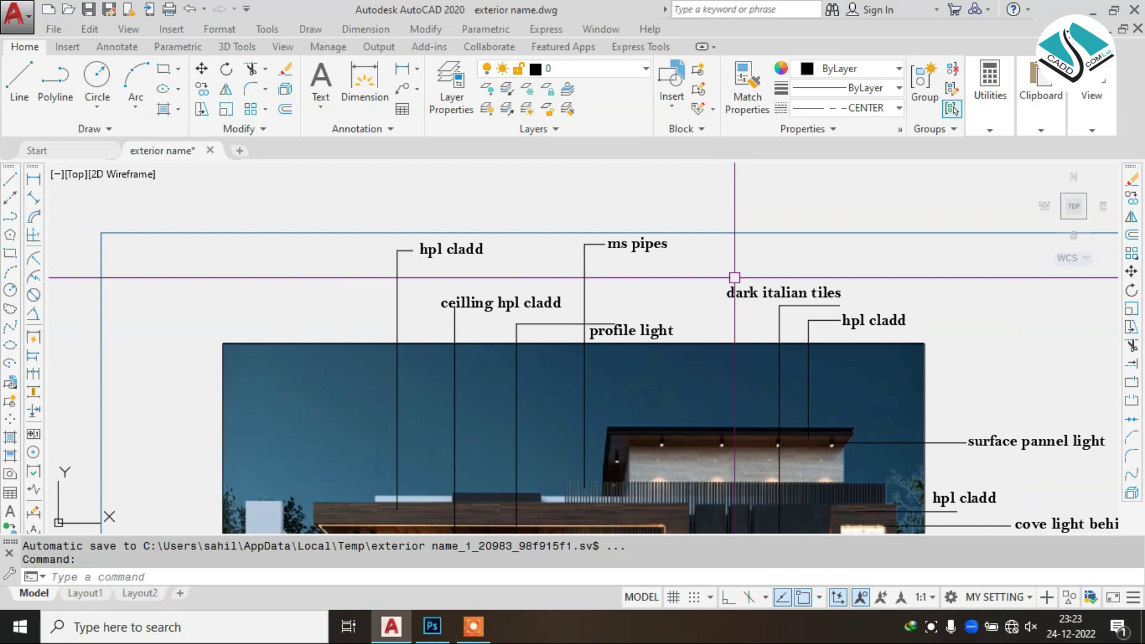
scroll(638, 264, up, 2)
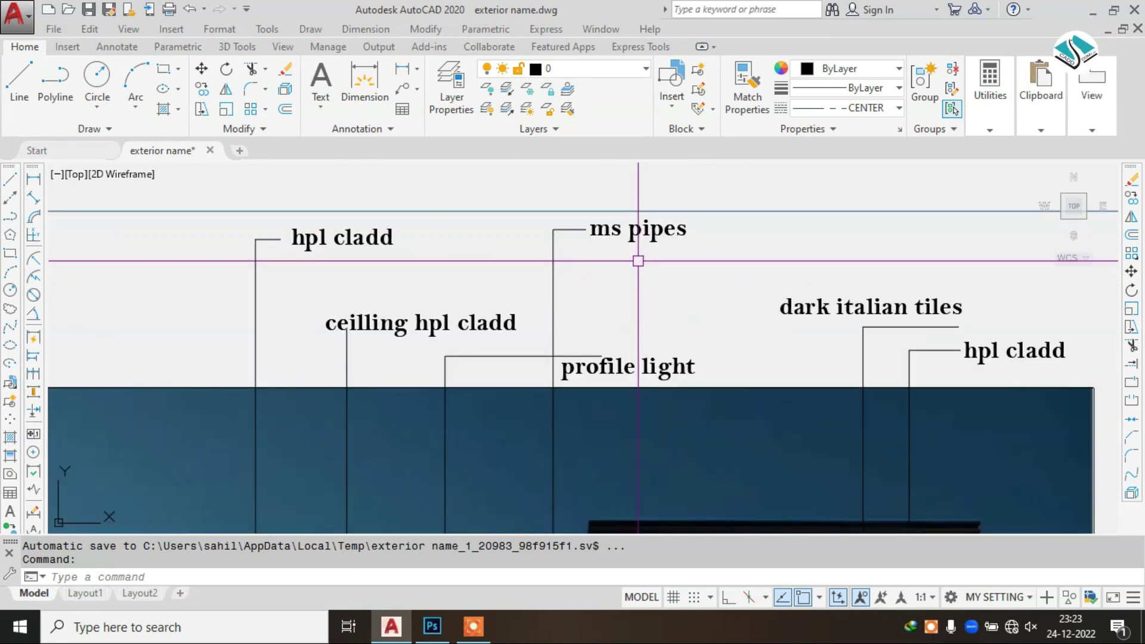
scroll(638, 261, down, 6)
scroll(655, 312, up, 7)
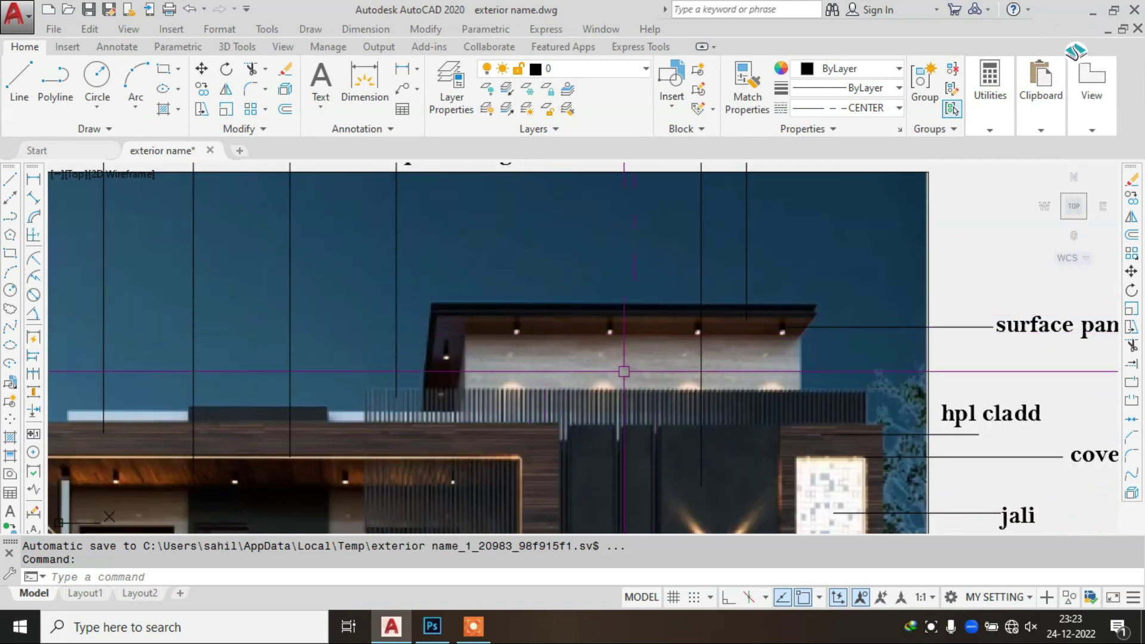
scroll(623, 371, up, 2)
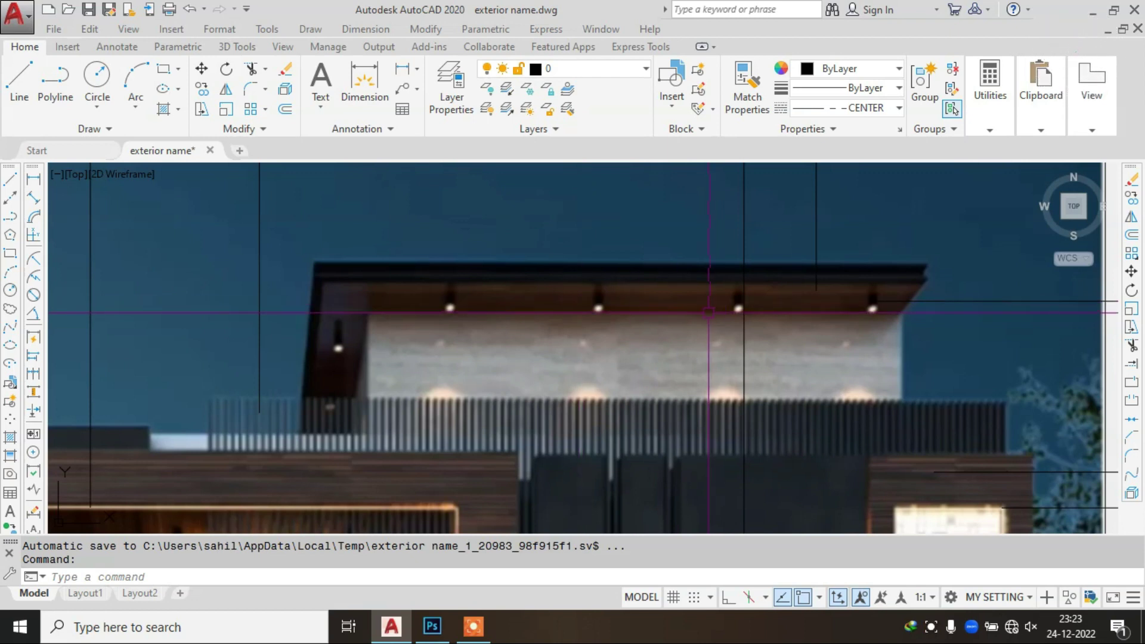
scroll(672, 323, down, 2)
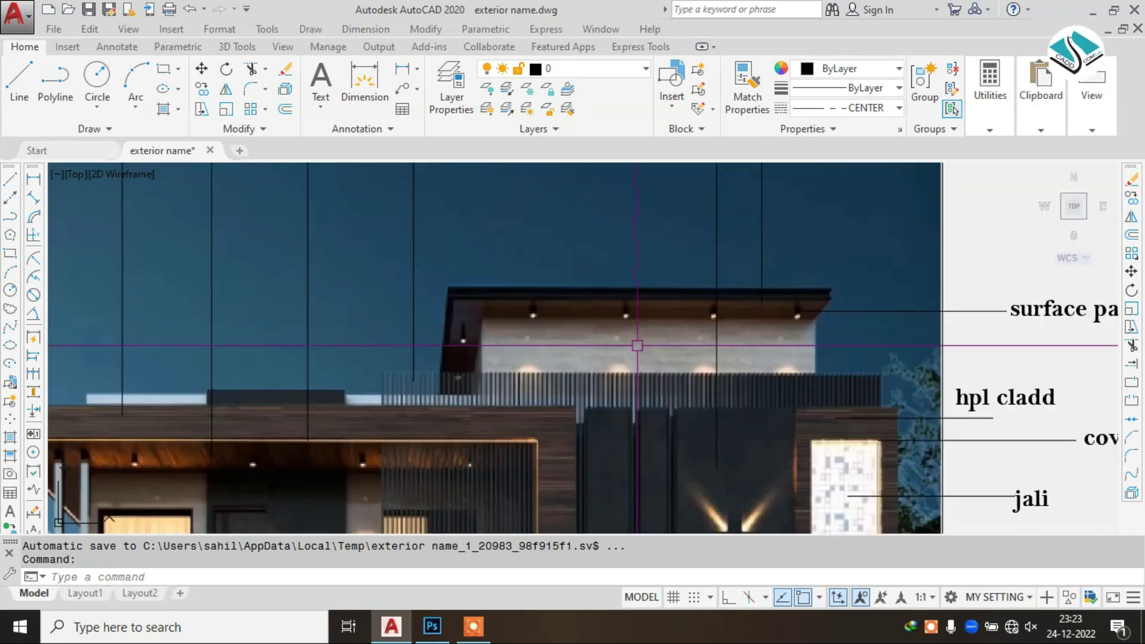
scroll(646, 280, down, 3)
scroll(652, 218, up, 2)
scroll(557, 289, up, 5)
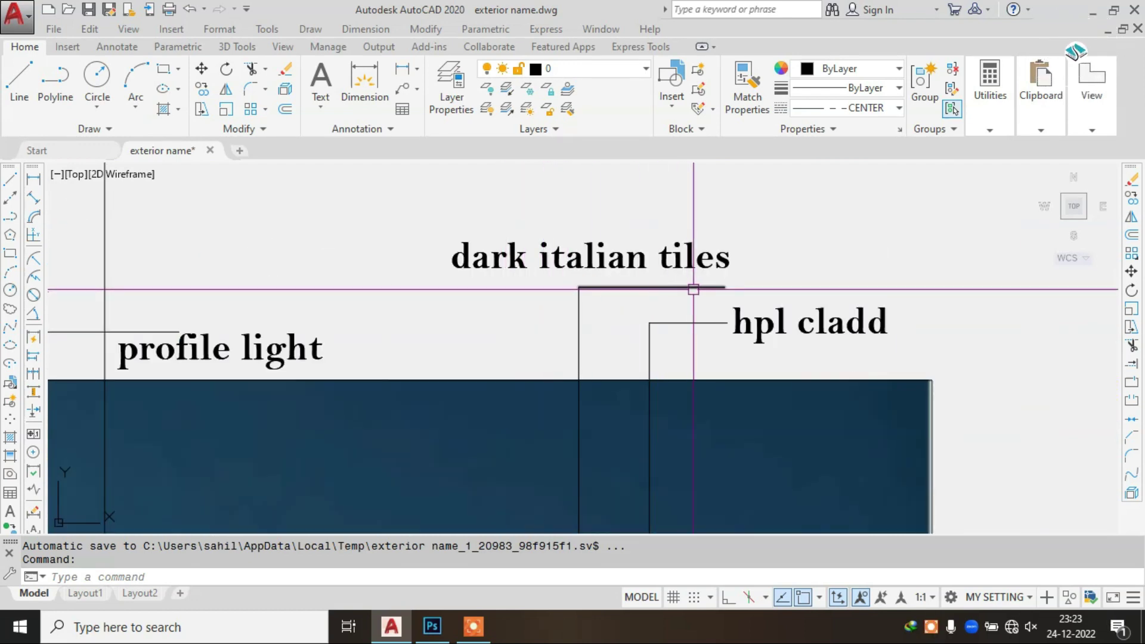
scroll(698, 256, down, 3)
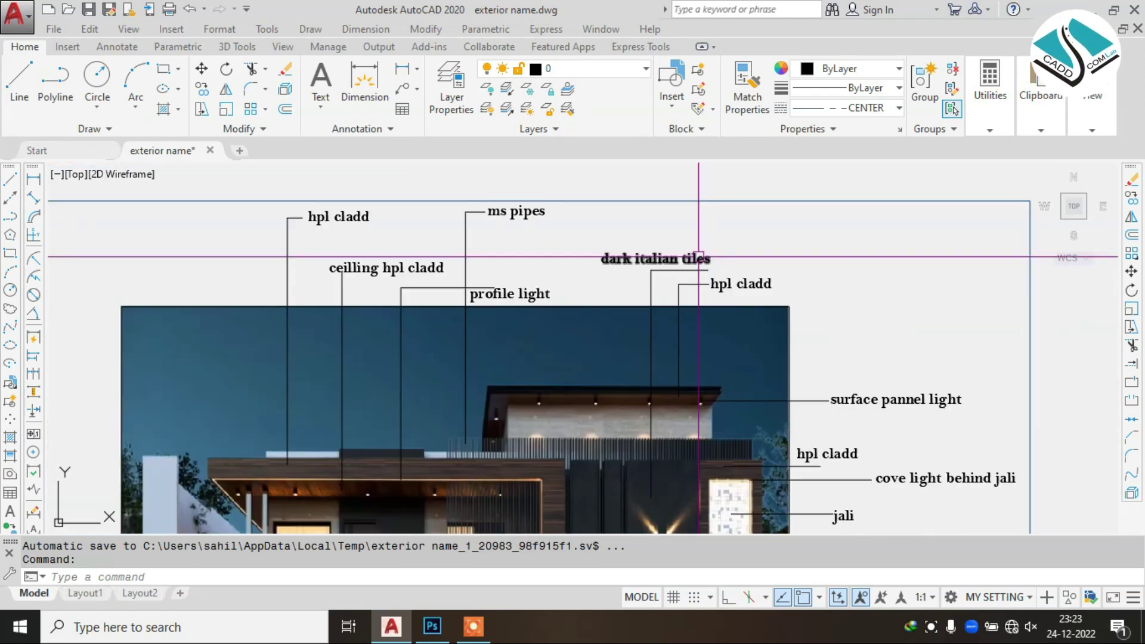
middle_drag(698, 257, 635, 115)
scroll(652, 269, up, 4)
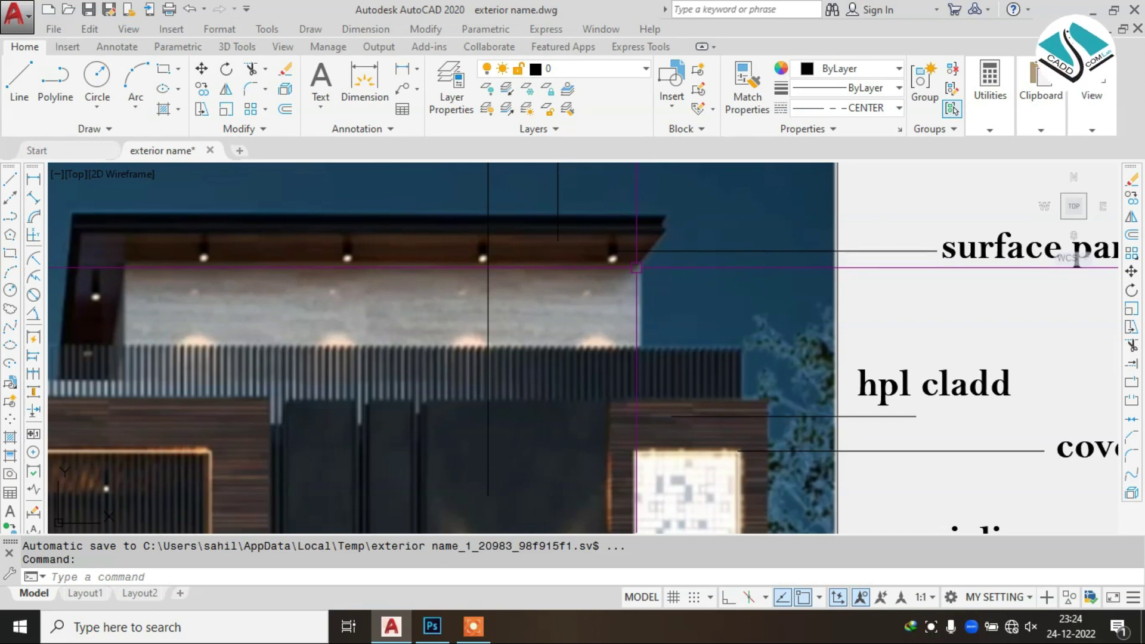
scroll(634, 268, down, 4)
scroll(767, 271, up, 2)
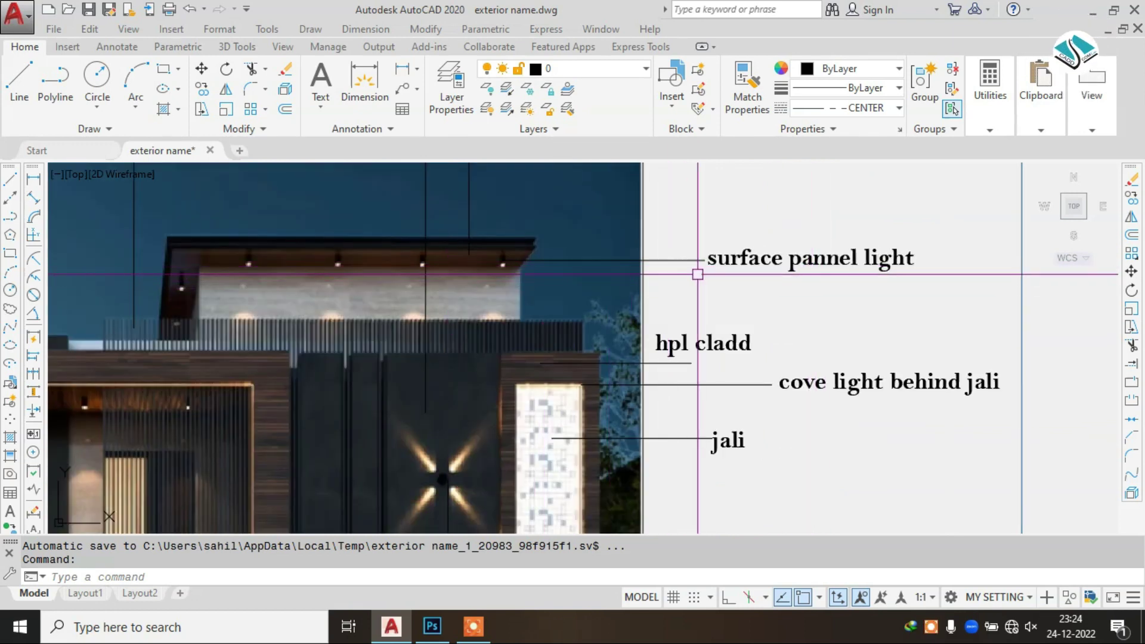
middle_drag(644, 366, 669, 235)
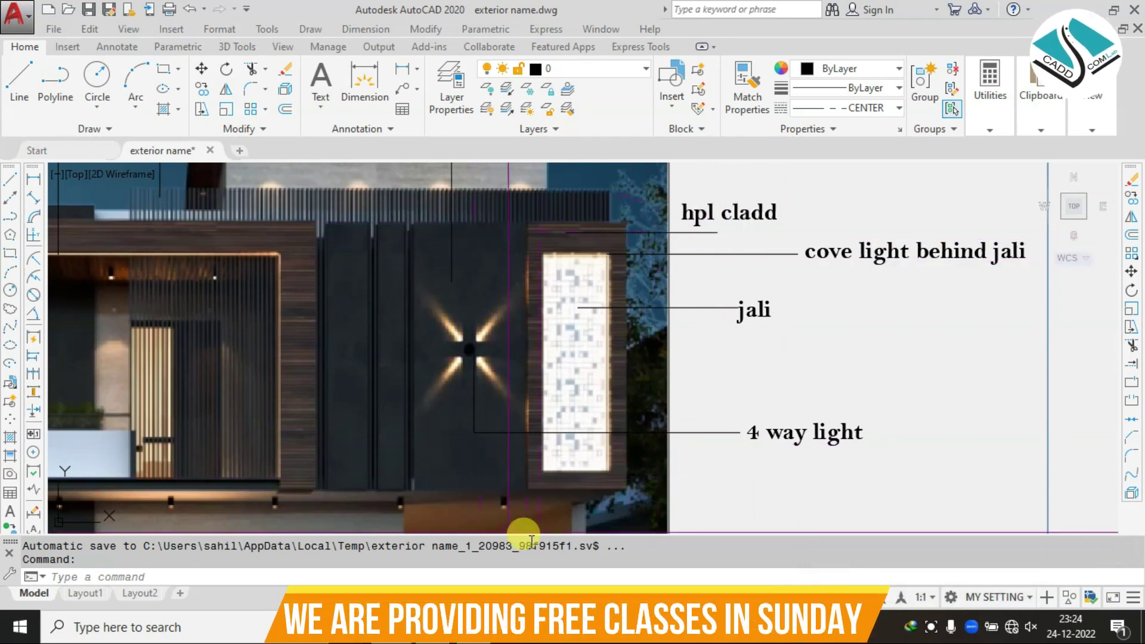
scroll(537, 251, up, 3)
scroll(571, 266, down, 3)
scroll(792, 256, up, 2)
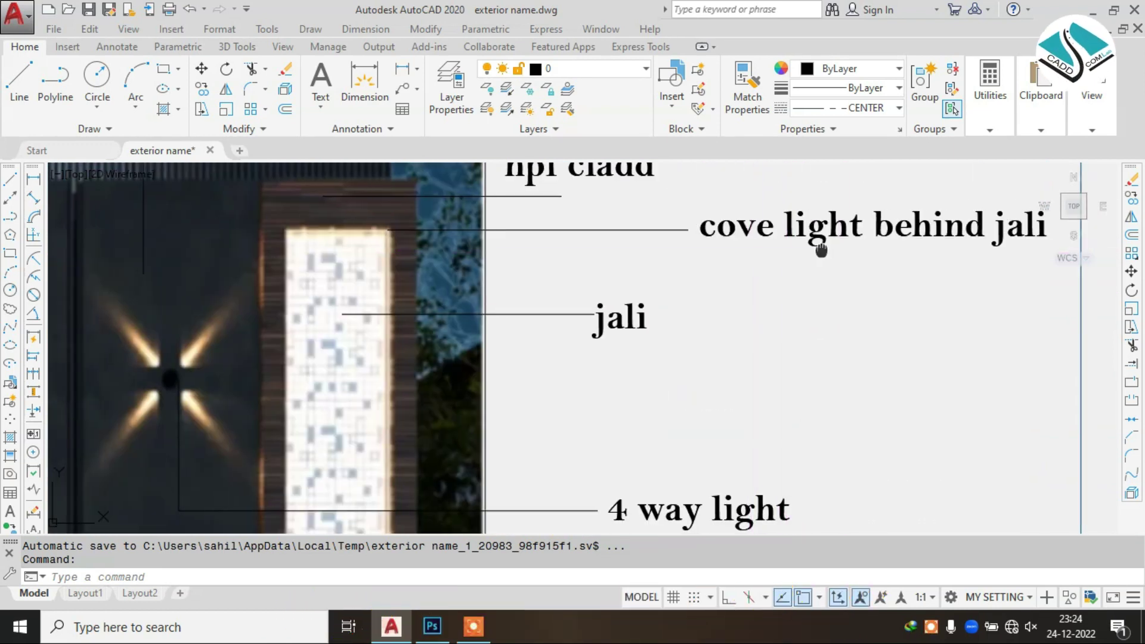
middle_drag(844, 252, 758, 266)
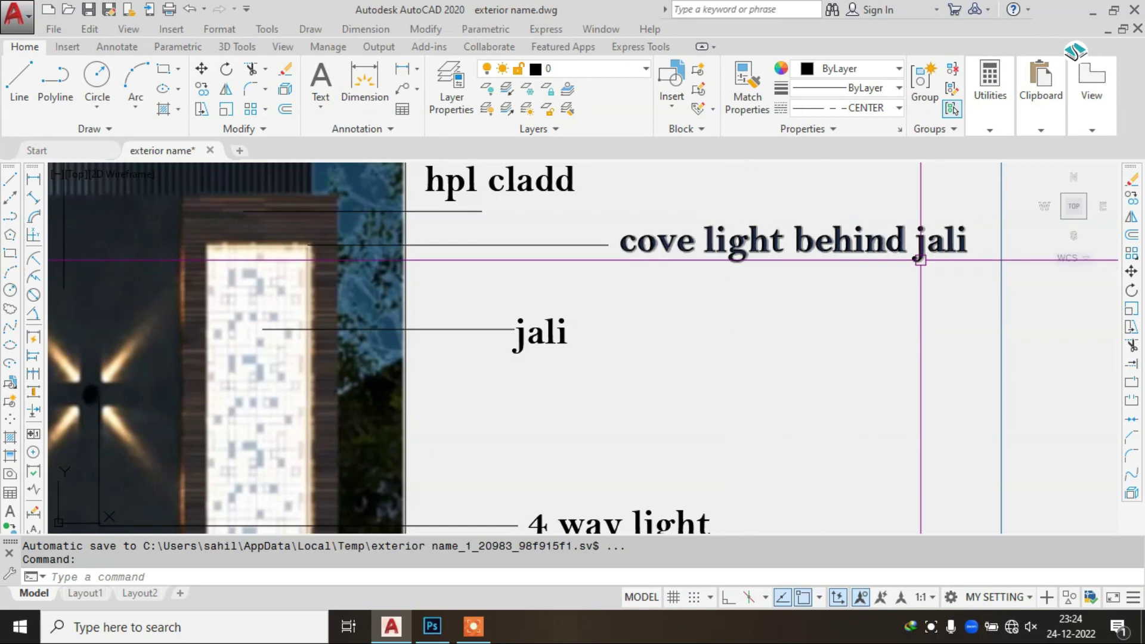
scroll(776, 350, down, 2)
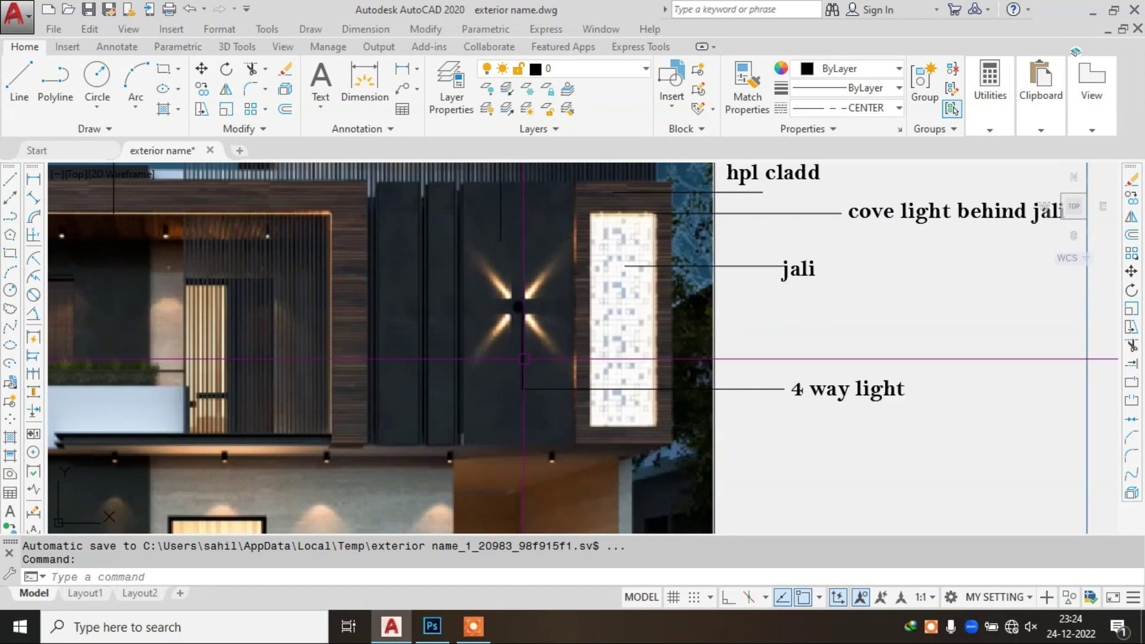
scroll(666, 297, down, 2)
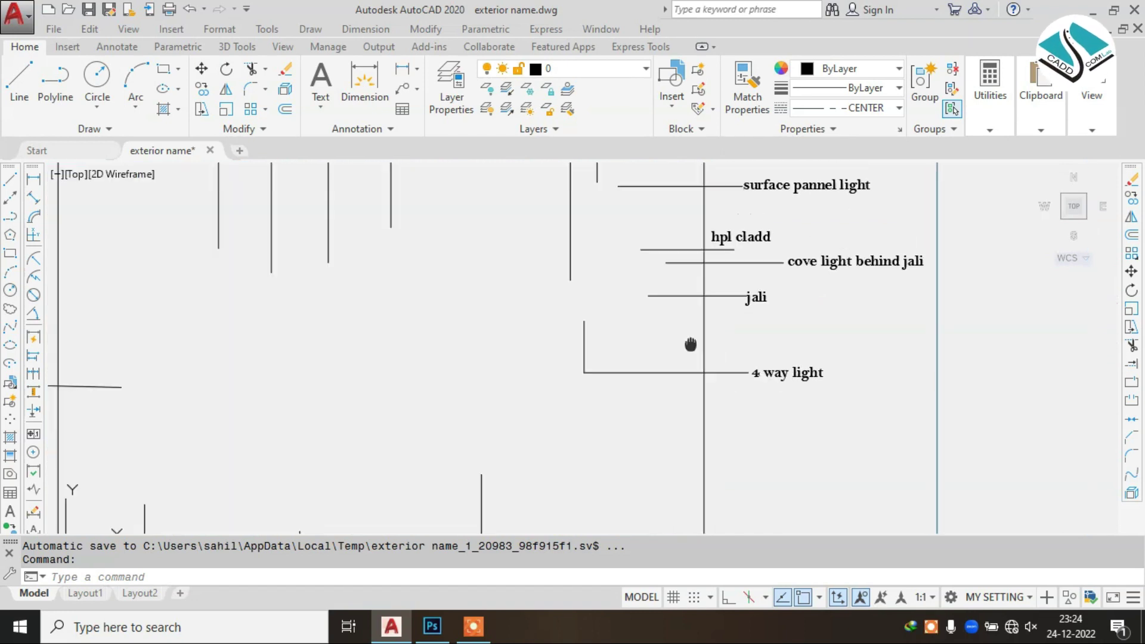
mouse_move(685, 334)
middle_down()
mouse_move(711, 469)
mouse_move(703, 242)
mouse_move(723, 401)
middle_up()
scroll(652, 437, up, 2)
scroll(650, 336, up, 2)
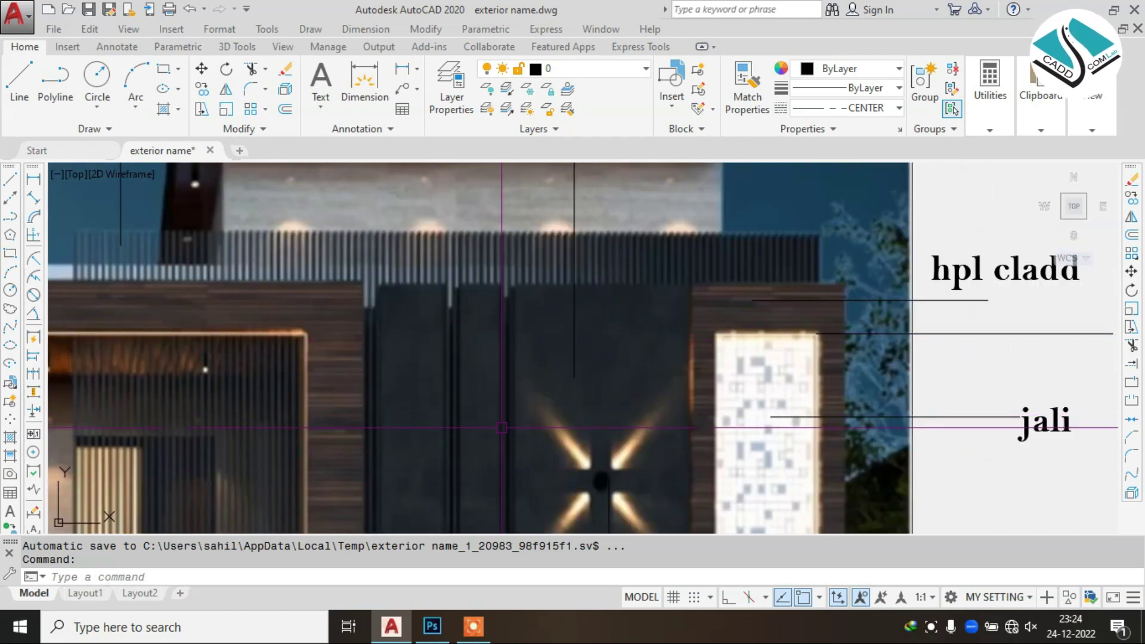
scroll(515, 400, down, 3)
scroll(512, 334, up, 4)
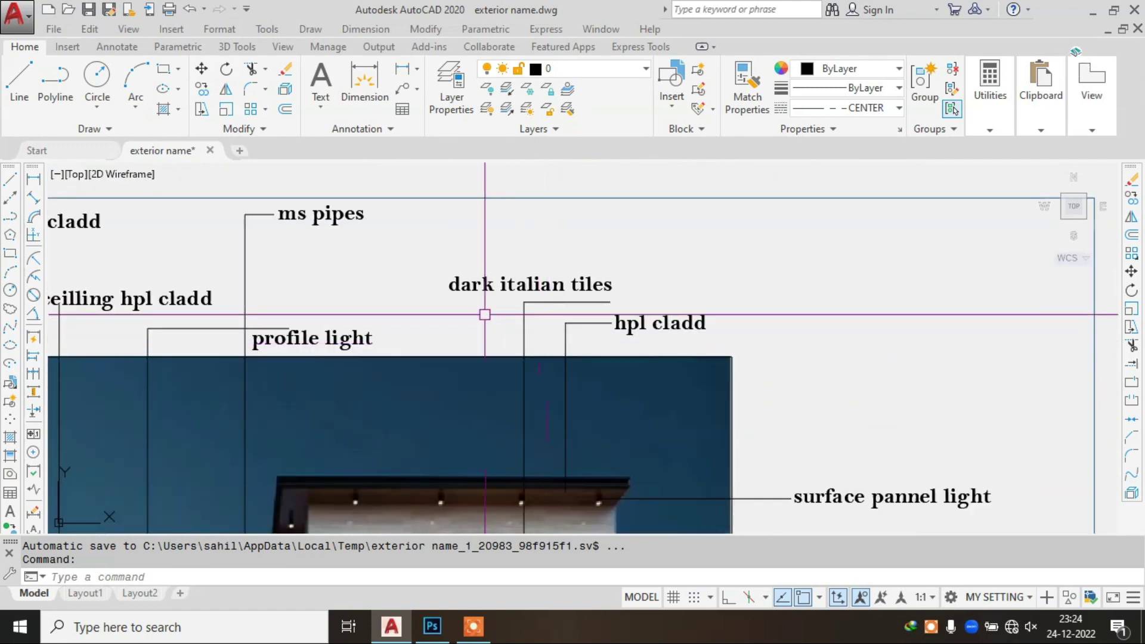
scroll(503, 321, up, 2)
scroll(746, 262, down, 4)
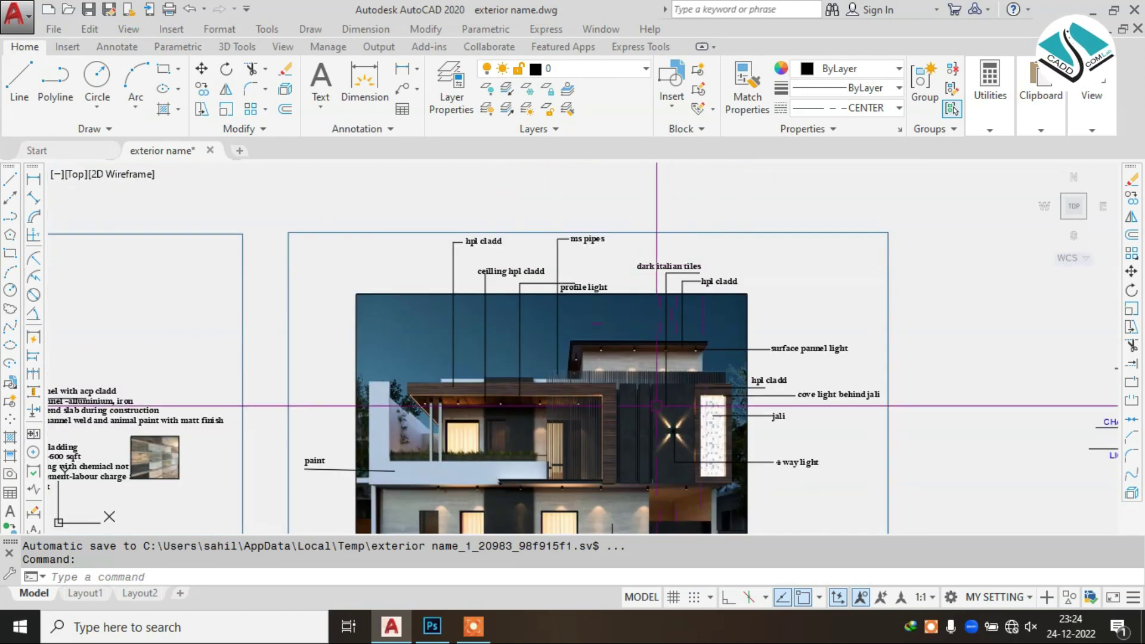
scroll(663, 436, up, 3)
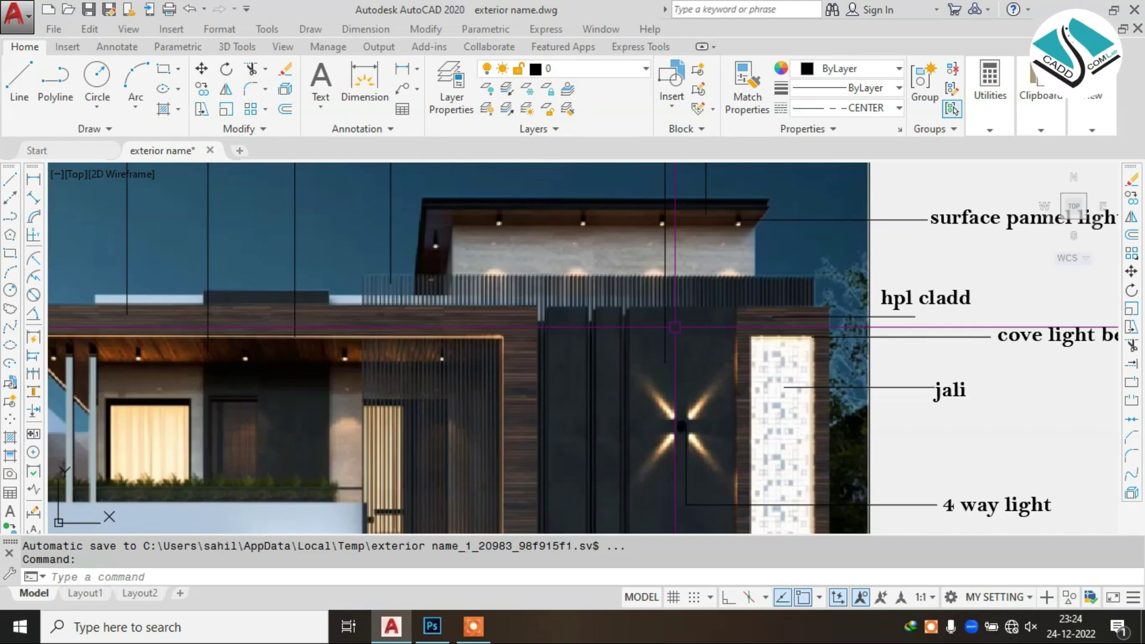
scroll(715, 299, down, 5)
scroll(678, 253, up, 2)
scroll(409, 300, up, 2)
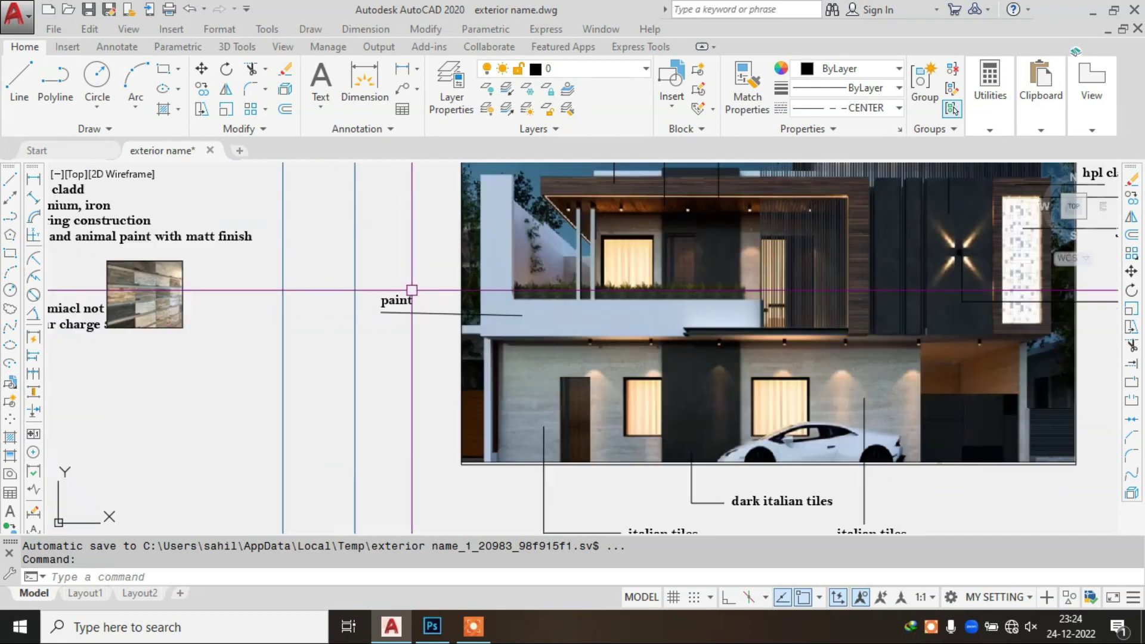
scroll(575, 201, up, 2)
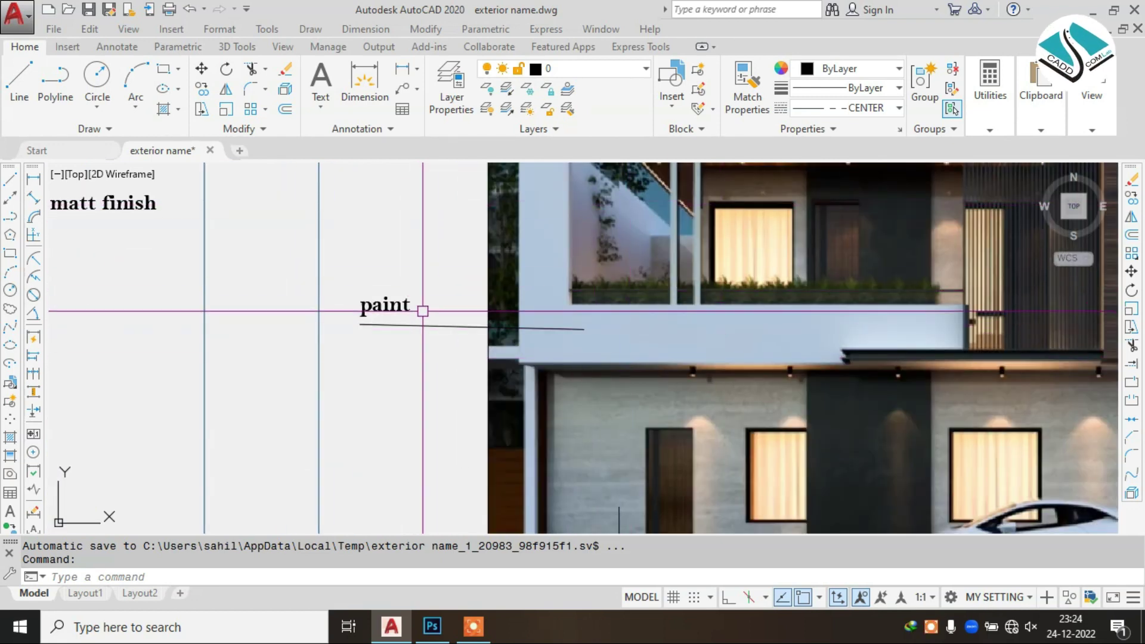
scroll(613, 388, down, 3)
scroll(657, 394, up, 2)
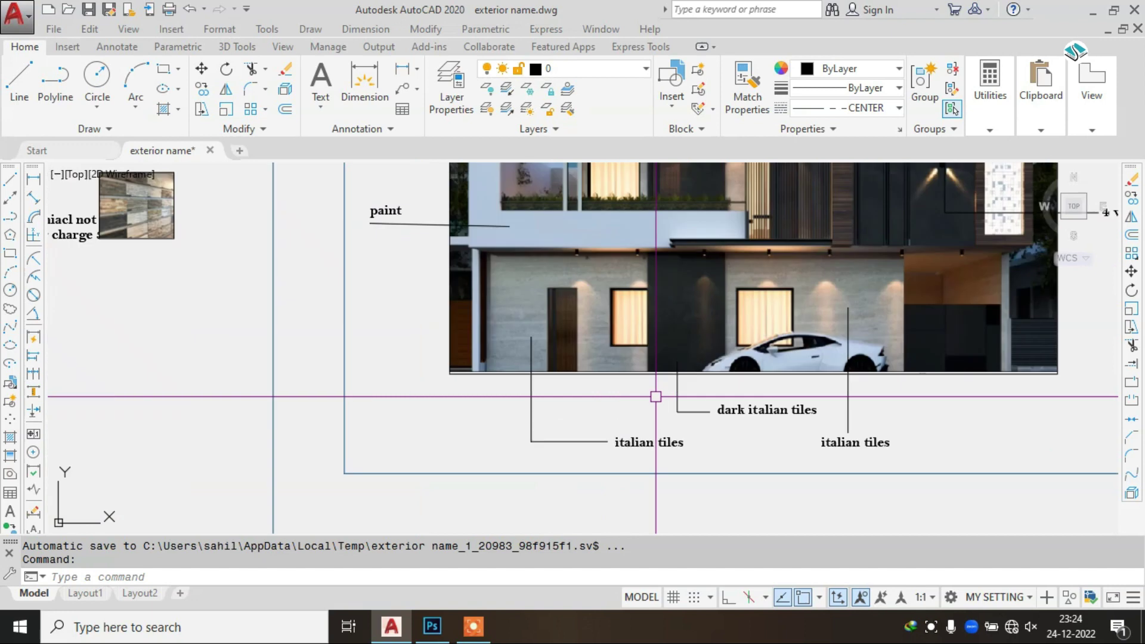
scroll(620, 256, up, 1)
scroll(532, 260, down, 1)
scroll(537, 239, up, 1)
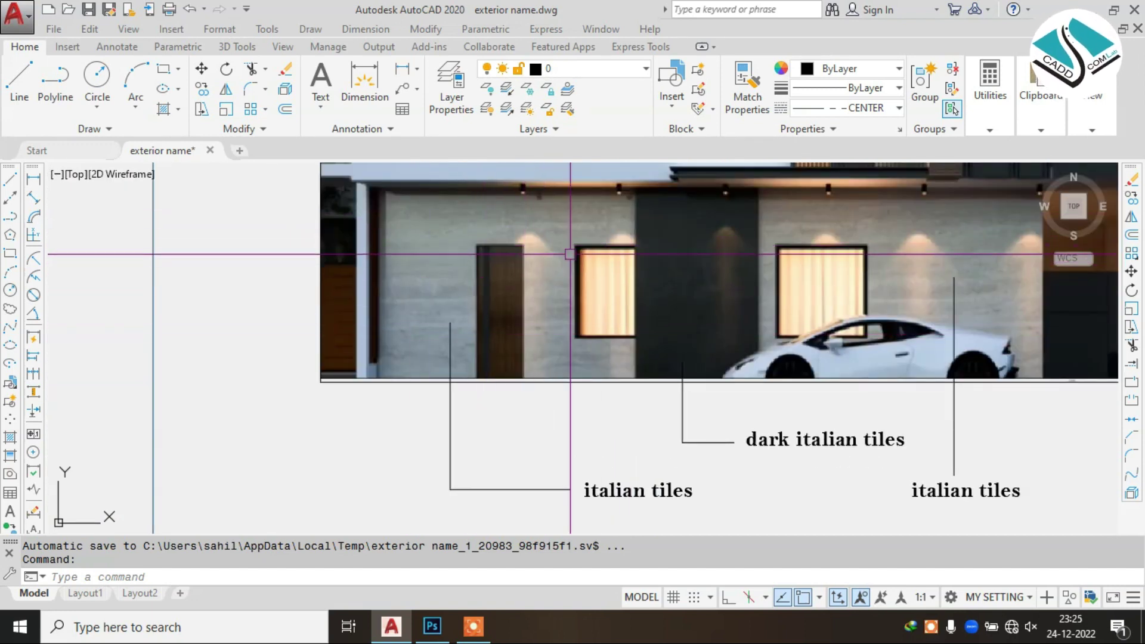
scroll(835, 292, up, 1)
scroll(835, 292, up, 1)
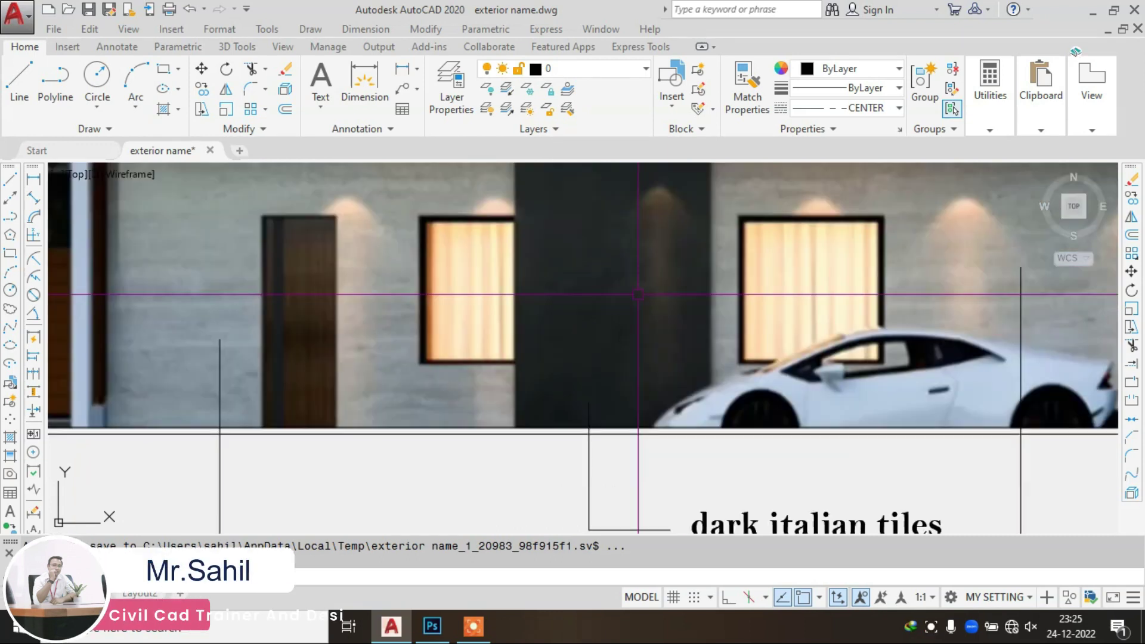
scroll(638, 294, down, 1)
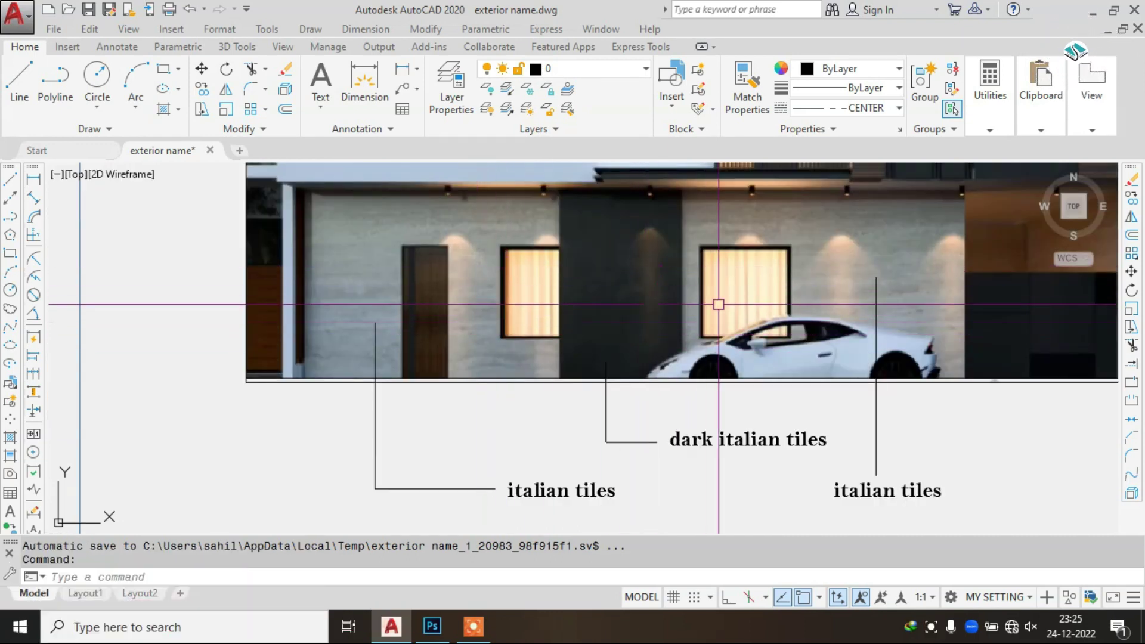
scroll(752, 278, down, 1)
scroll(715, 310, down, 1)
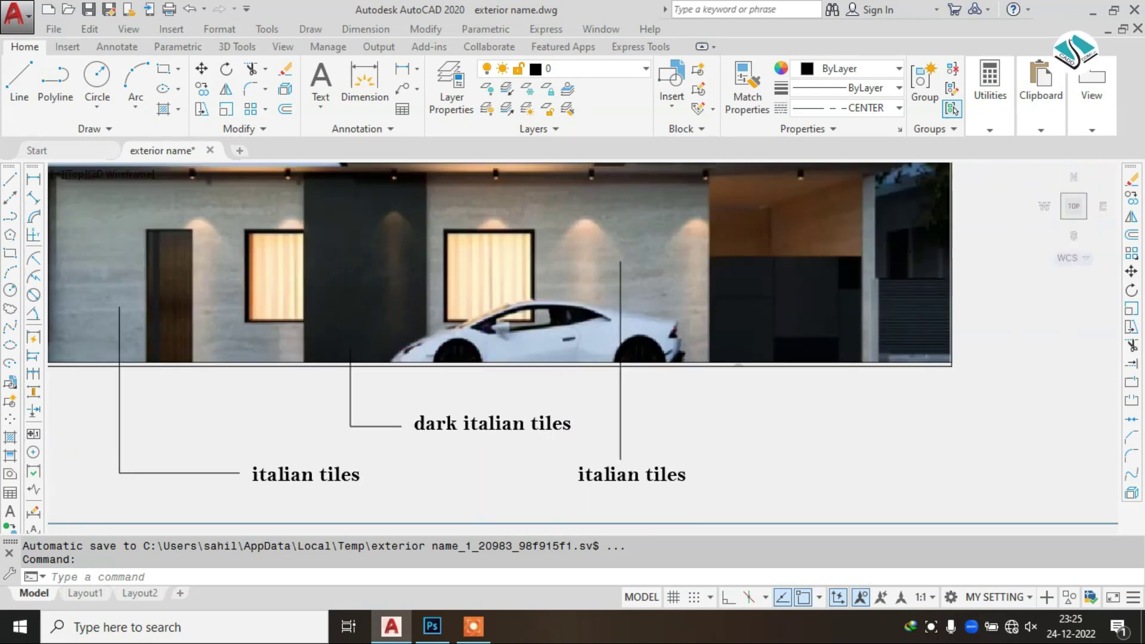
scroll(686, 343, down, 4)
- Zoom into the render with the railing, paint and jali callouts
middle_drag(686, 343, 773, 342)
scroll(716, 334, up, 2)
scroll(686, 322, up, 1)
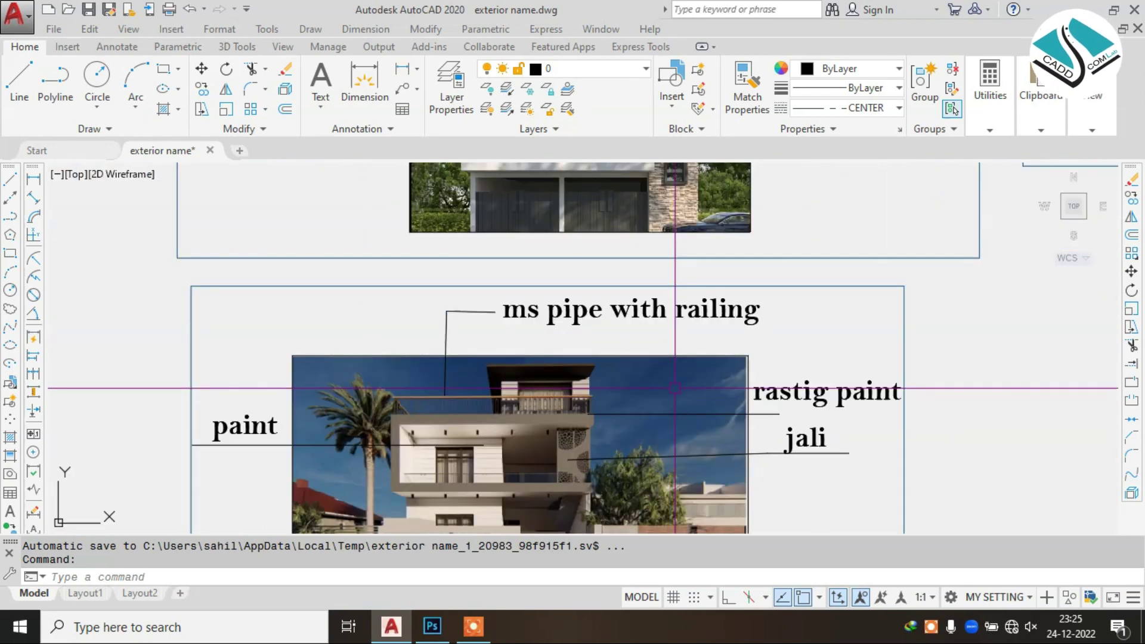
middle_drag(685, 322, 660, 308)
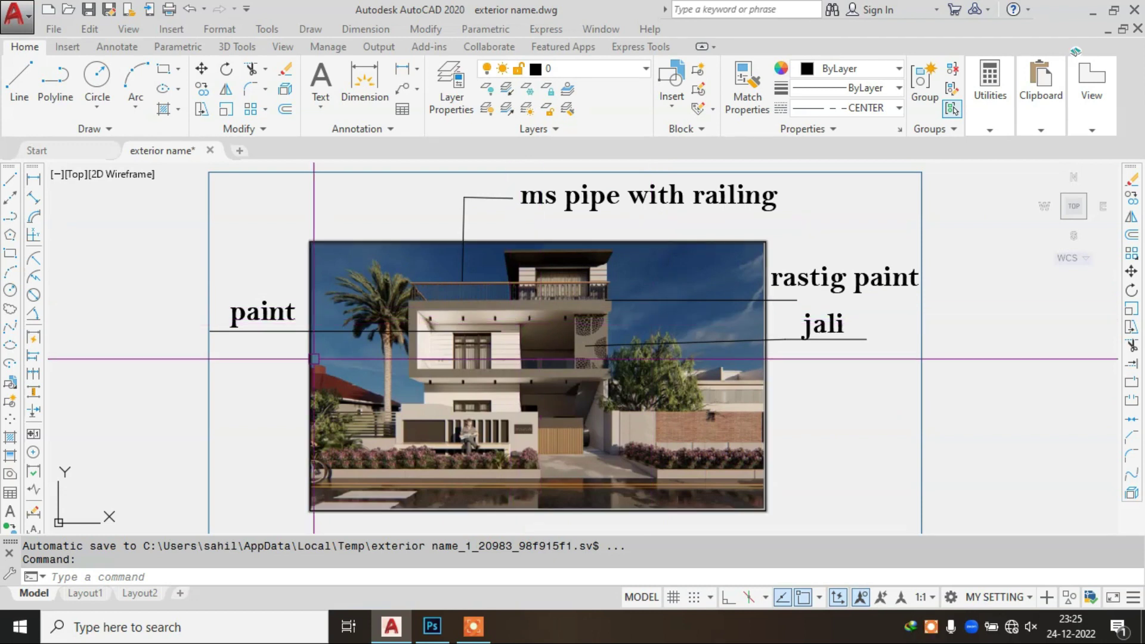
scroll(423, 355, up, 1)
scroll(635, 351, down, 2)
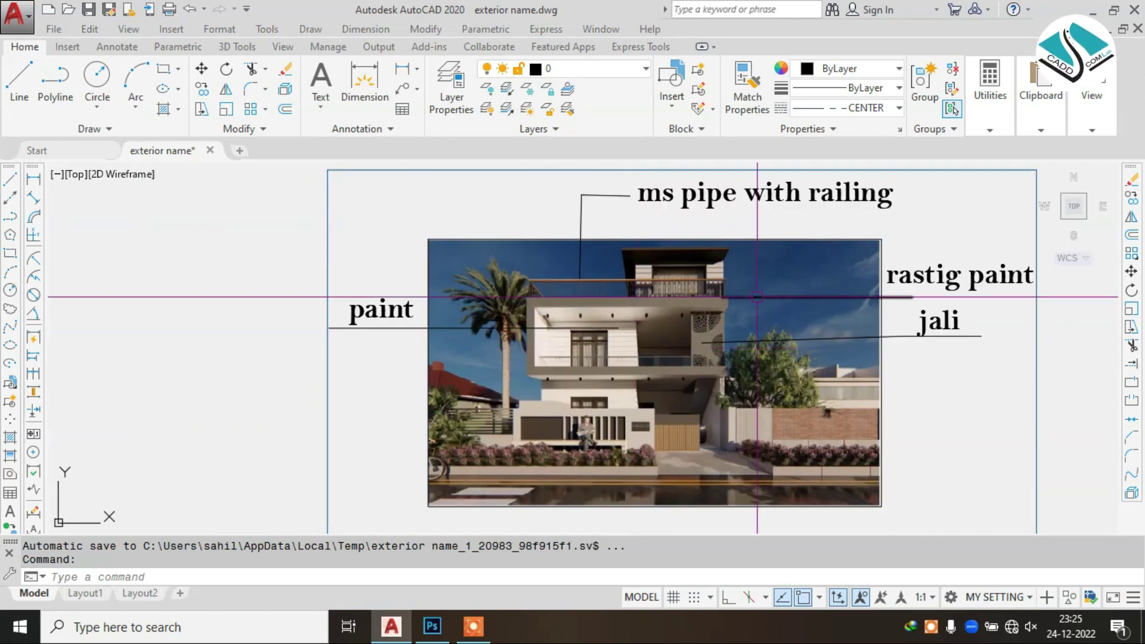
scroll(383, 311, up, 2)
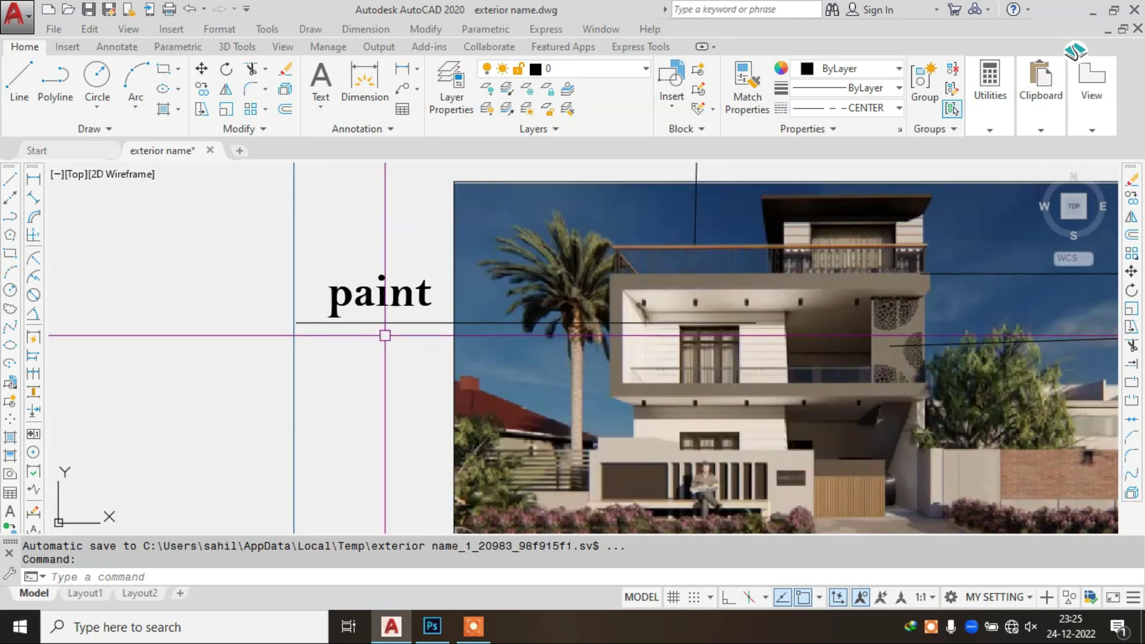
- Pan past the rastig paint and jali callouts to the stone-clad house render
middle_drag(1025, 339, 608, 336)
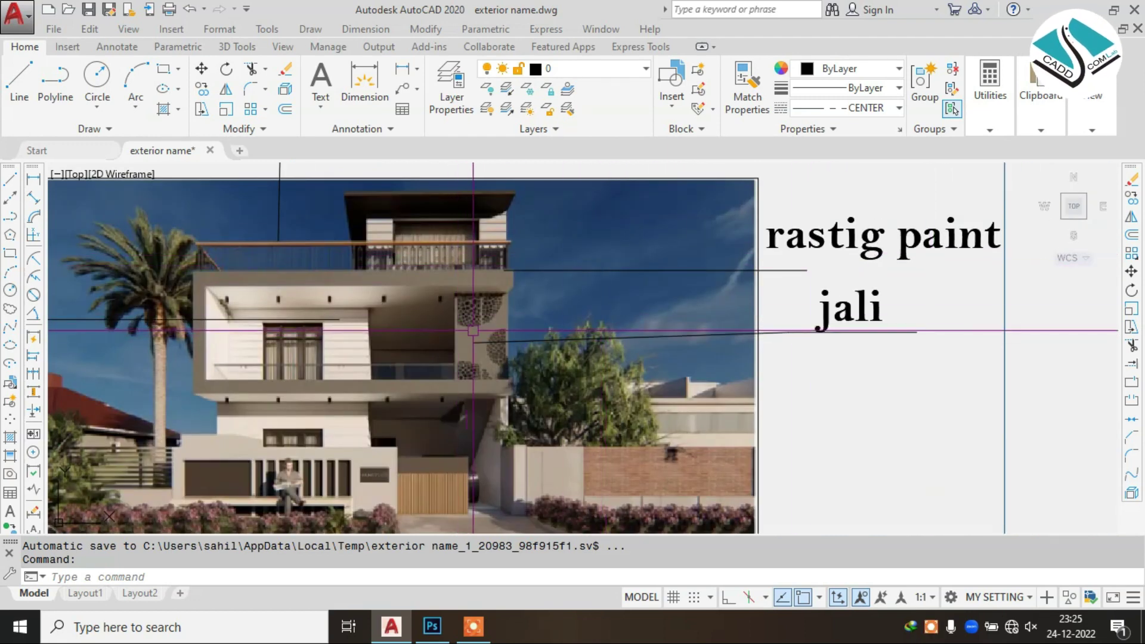
scroll(487, 314, up, 2)
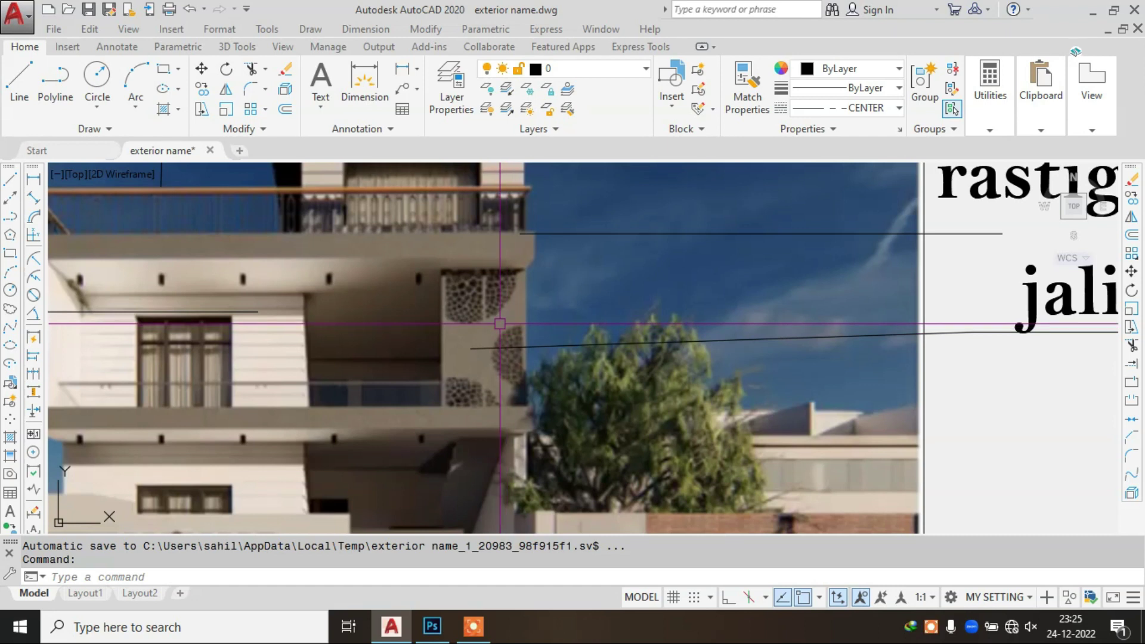
scroll(500, 323, down, 3)
scroll(675, 322, down, 2)
middle_drag(664, 274, 664, 323)
scroll(675, 317, up, 4)
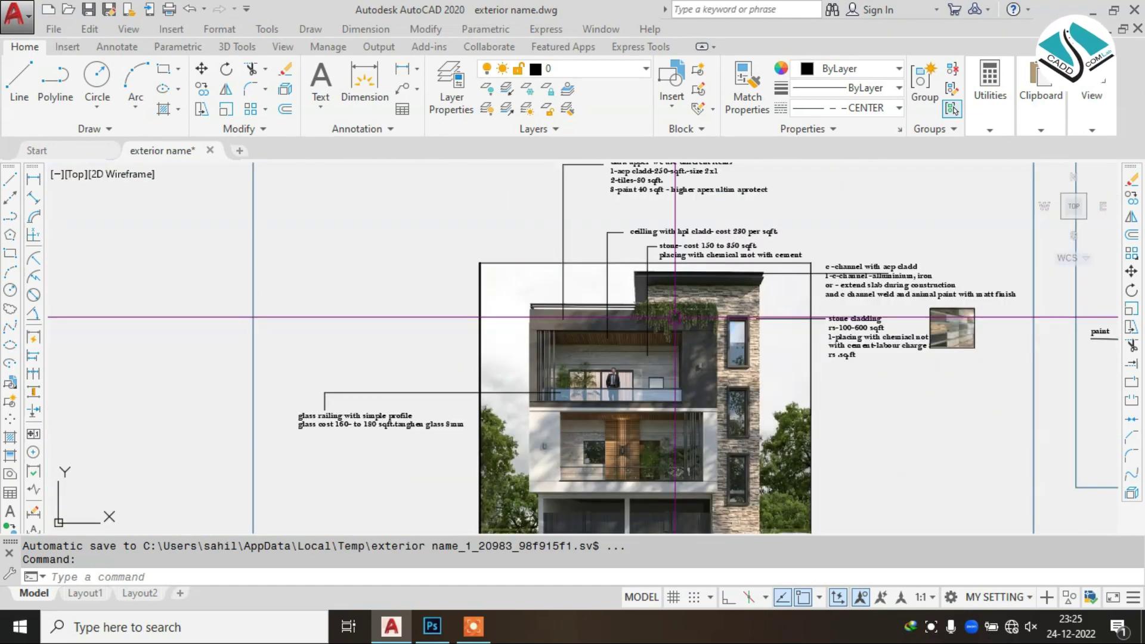
scroll(673, 206, up, 4)
middle_drag(671, 217, 670, 248)
scroll(683, 197, up, 3)
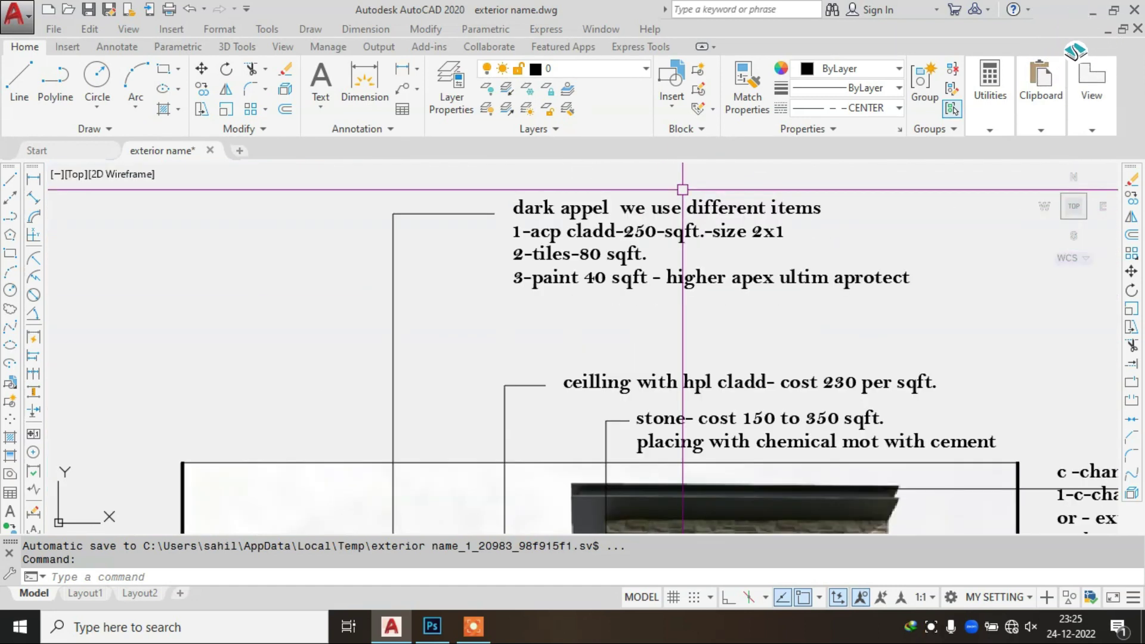
scroll(683, 190, up, 2)
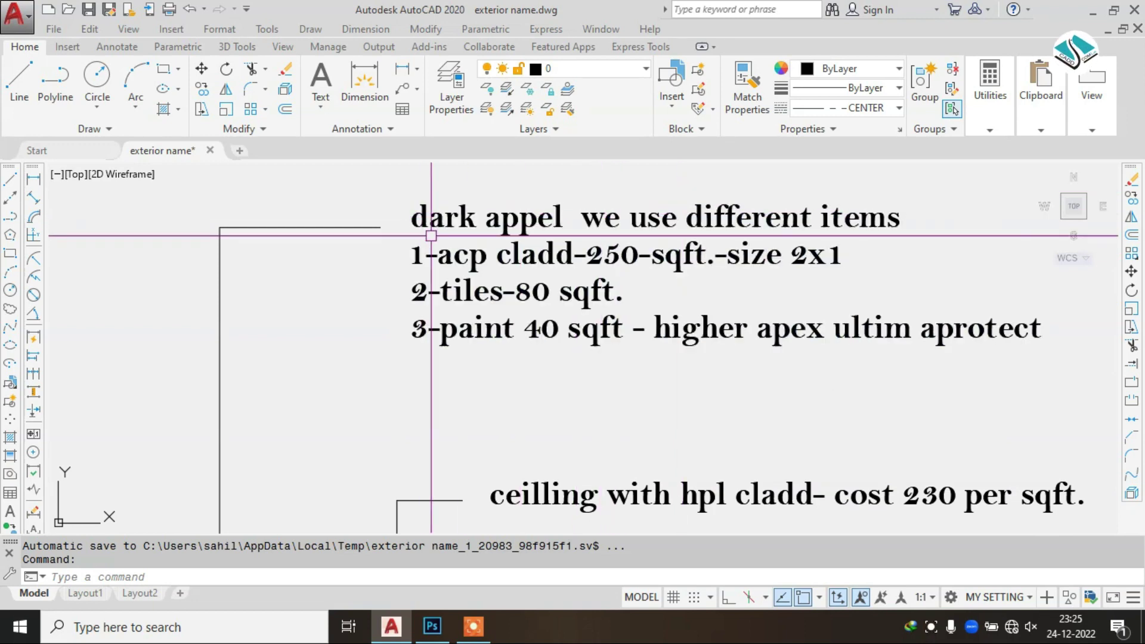
scroll(582, 198, down, 4)
scroll(581, 198, up, 2)
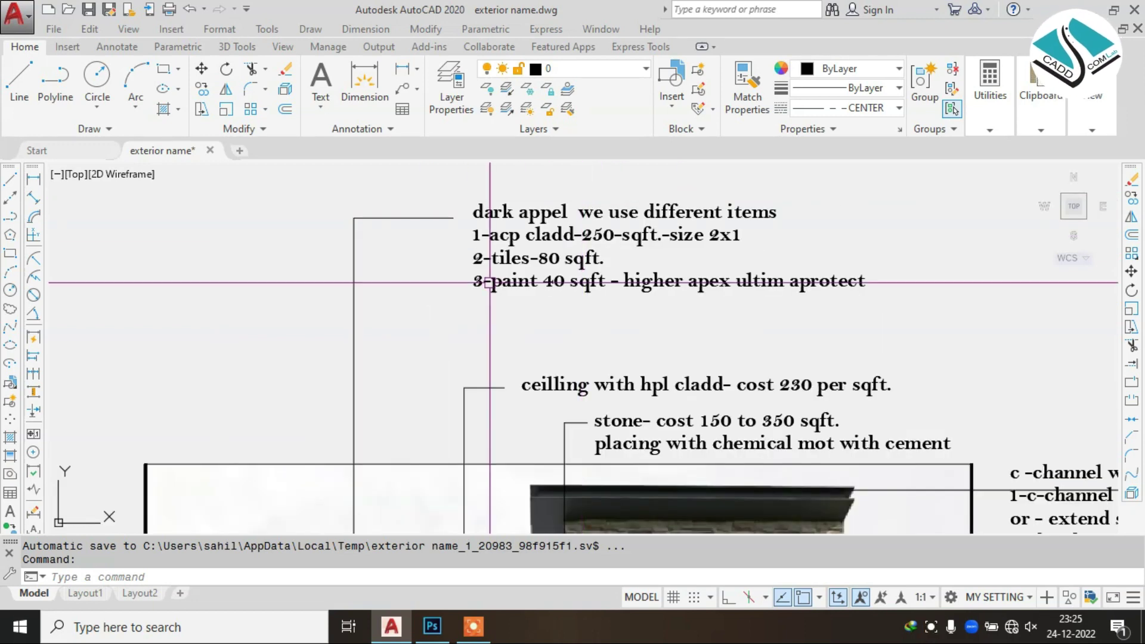
scroll(602, 218, up, 2)
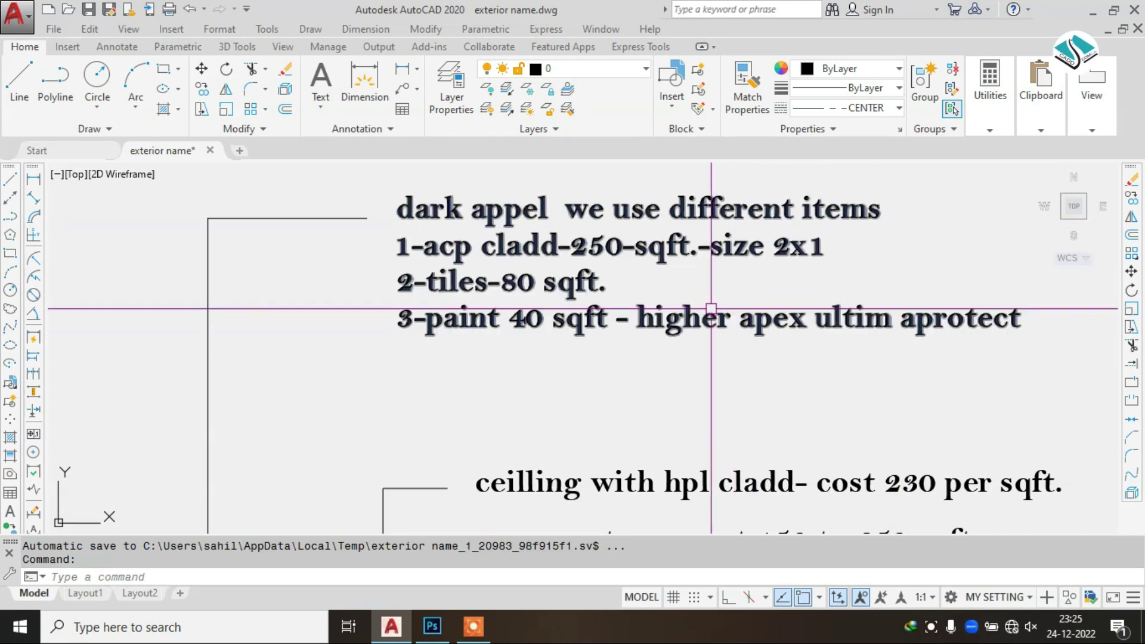
scroll(490, 351, down, 3)
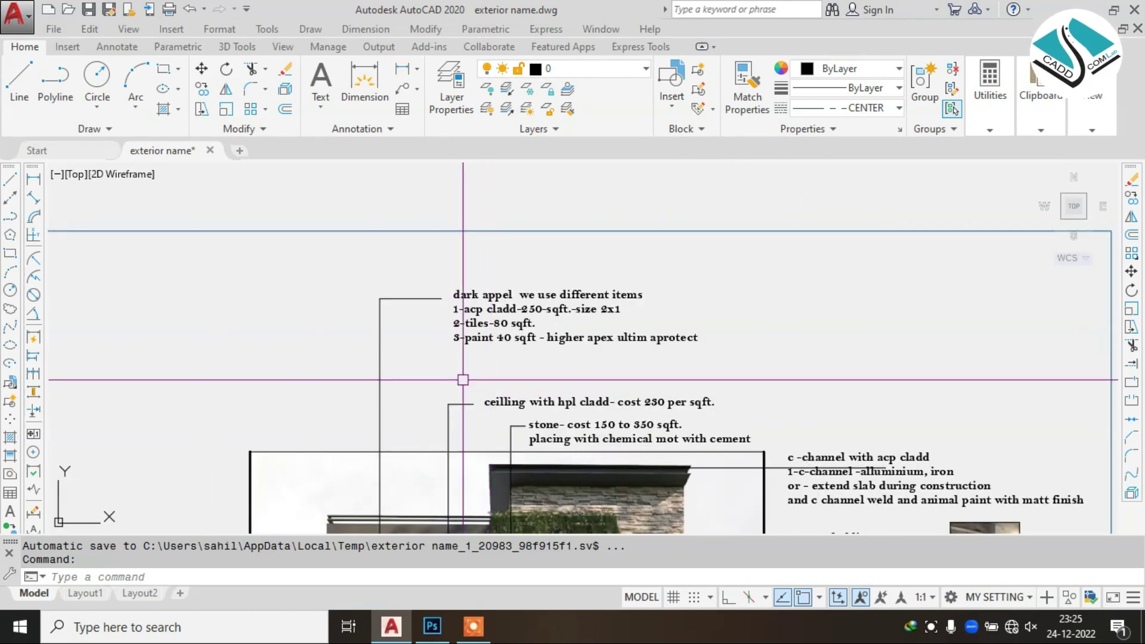
scroll(537, 358, up, 2)
scroll(656, 355, up, 3)
scroll(736, 351, up, 3)
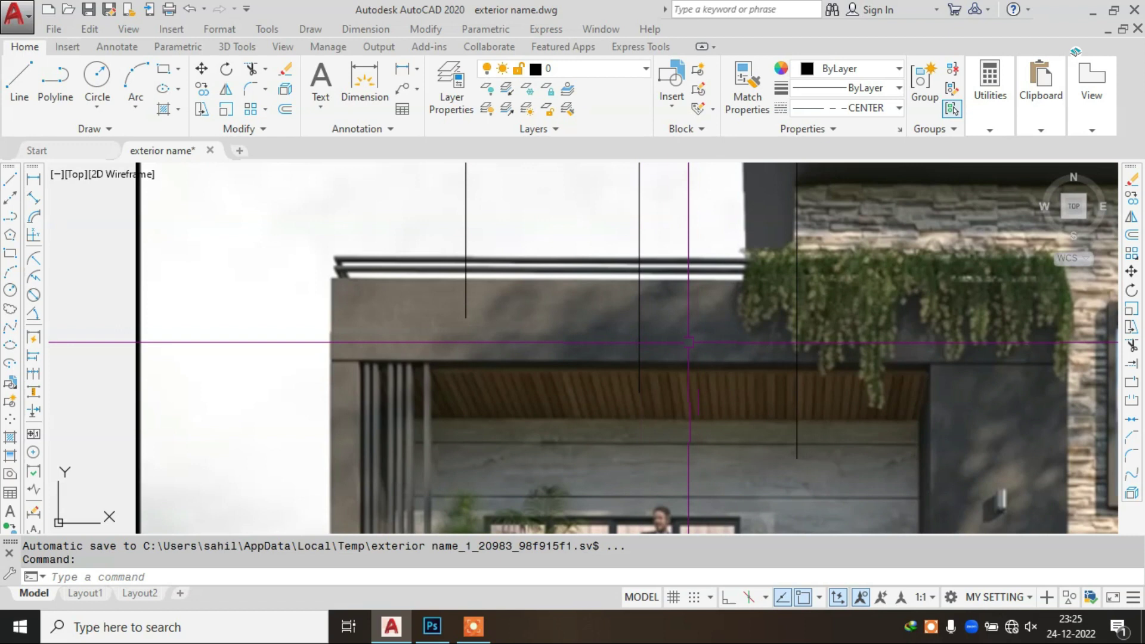
middle_drag(676, 309, 662, 255)
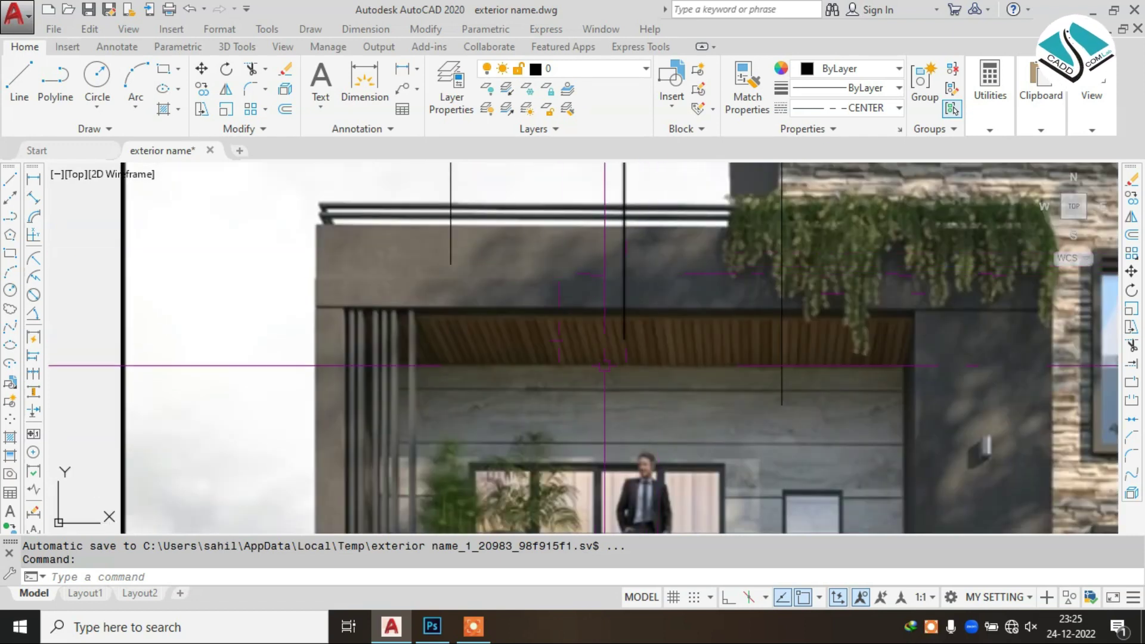
scroll(682, 225, down, 3)
scroll(684, 226, up, 3)
scroll(555, 301, up, 3)
scroll(625, 297, down, 1)
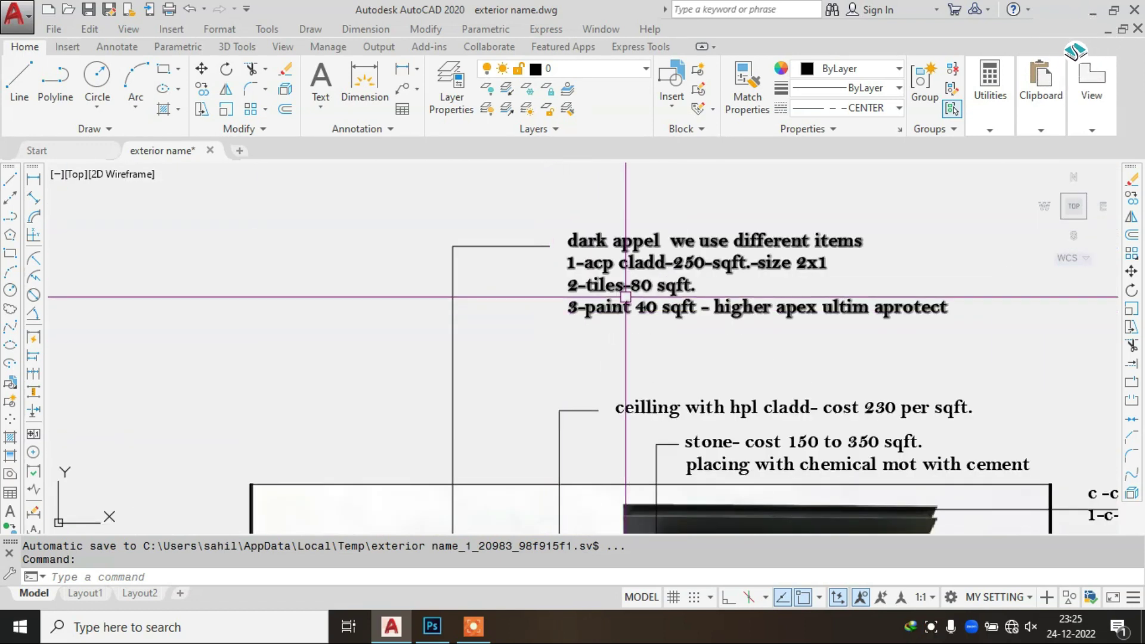
scroll(626, 296, up, 2)
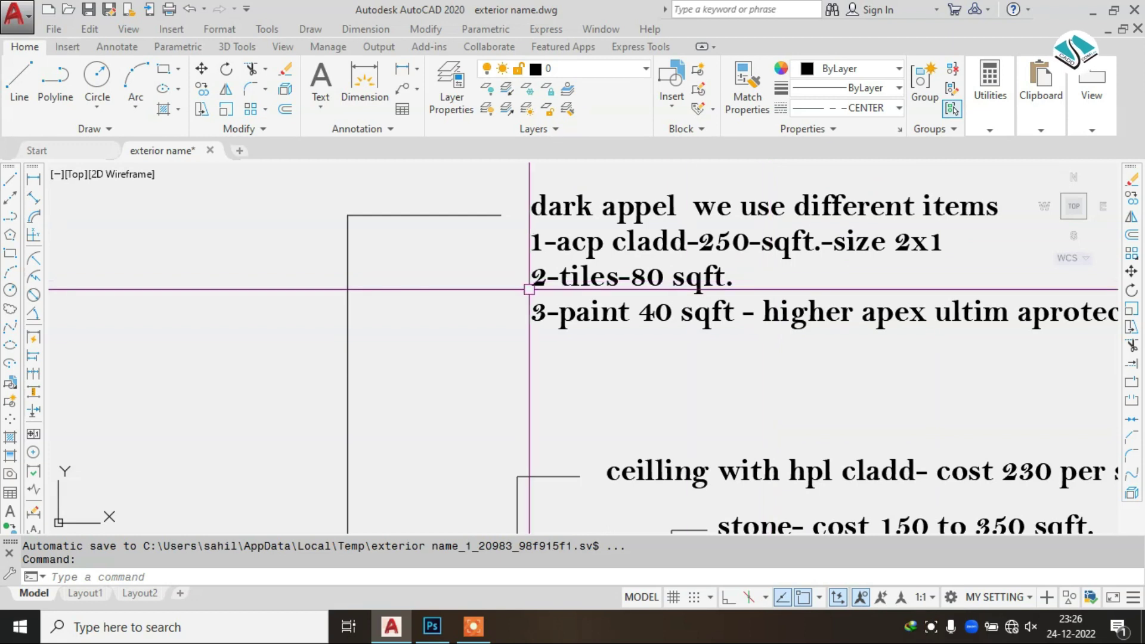
scroll(542, 238, down, 4)
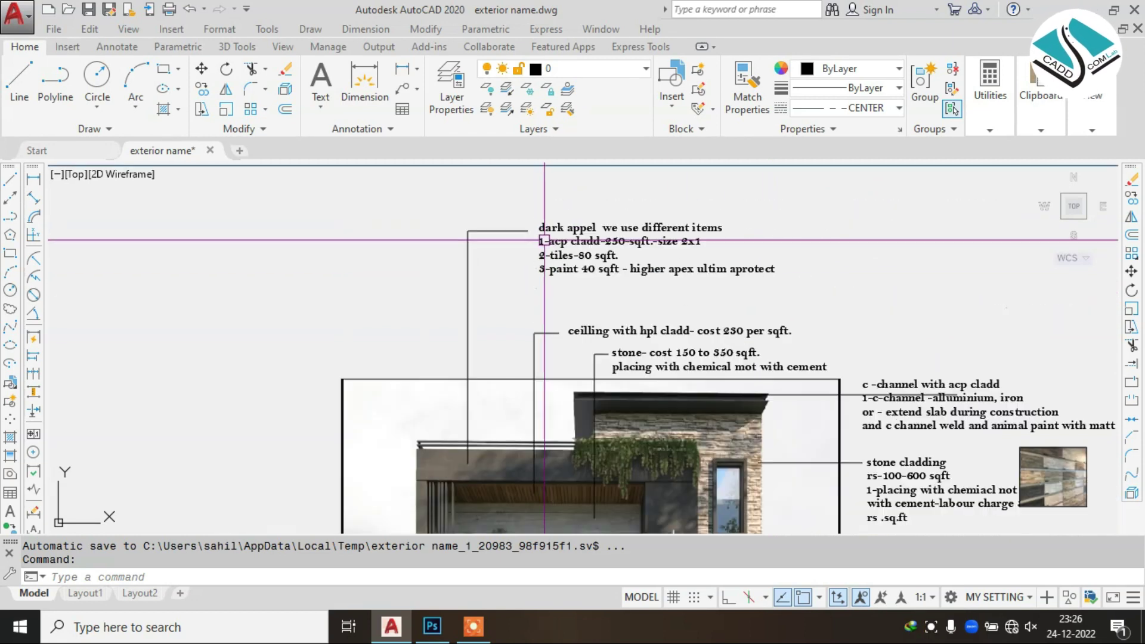
middle_drag(589, 379, 604, 283)
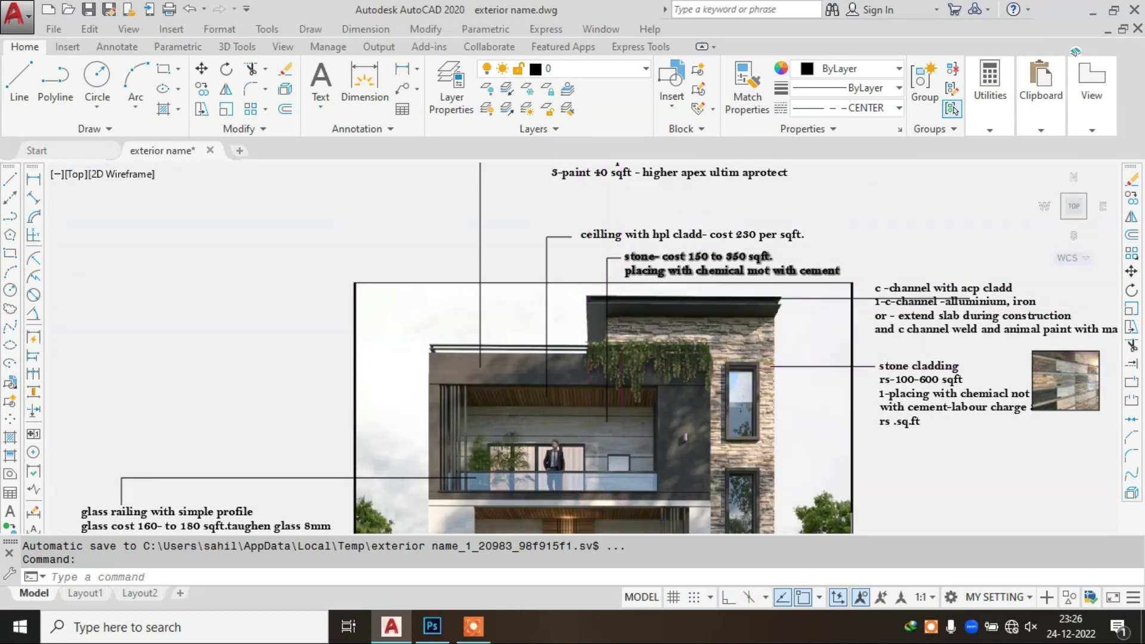
scroll(533, 388, up, 2)
scroll(532, 388, up, 1)
scroll(566, 358, up, 2)
scroll(626, 298, down, 3)
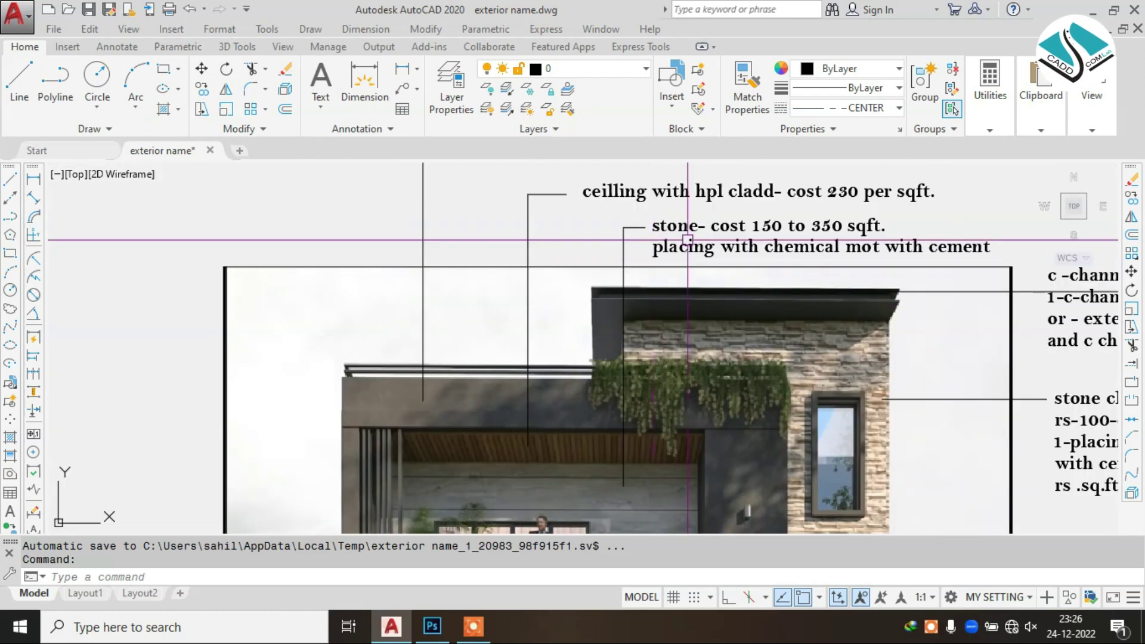
scroll(662, 247, up, 2)
middle_drag(661, 246, 603, 299)
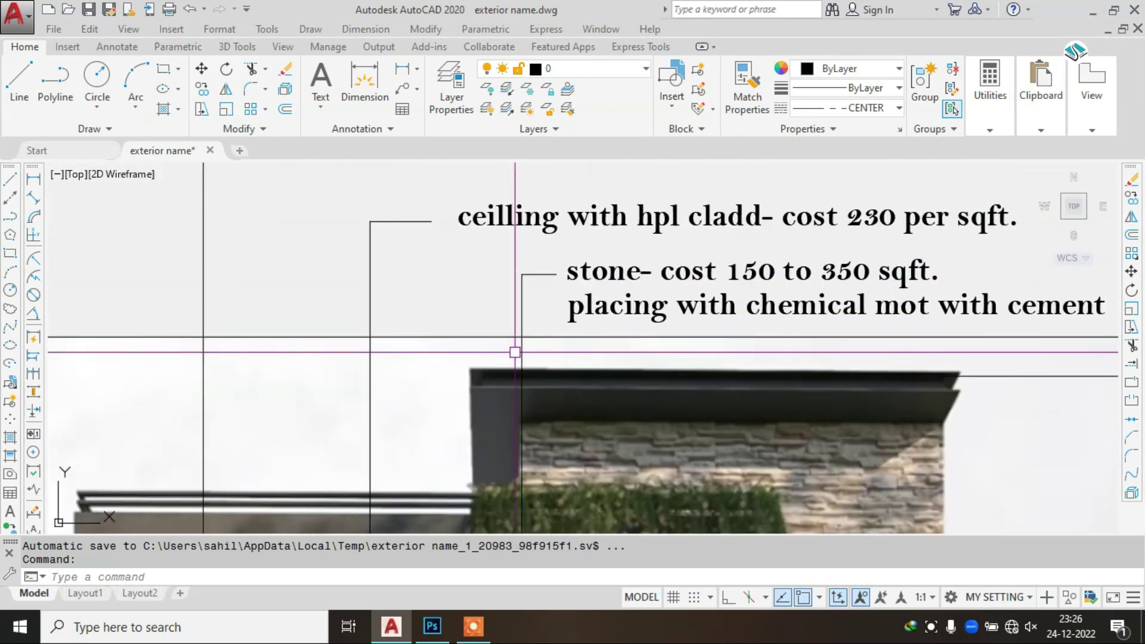
middle_drag(906, 276, 804, 305)
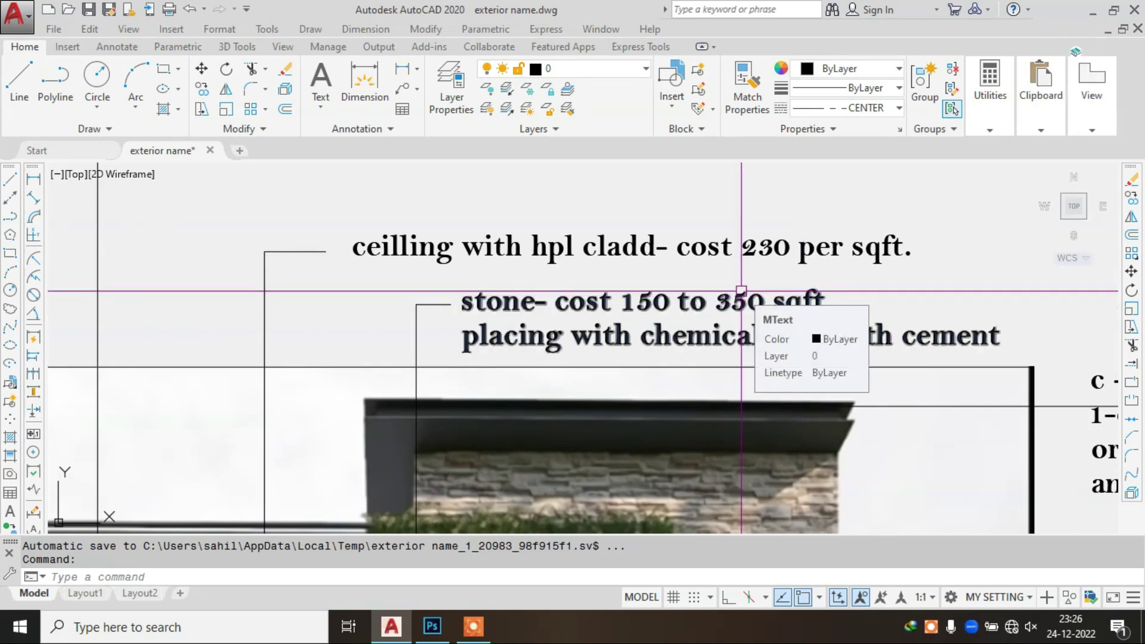
scroll(741, 290, down, 4)
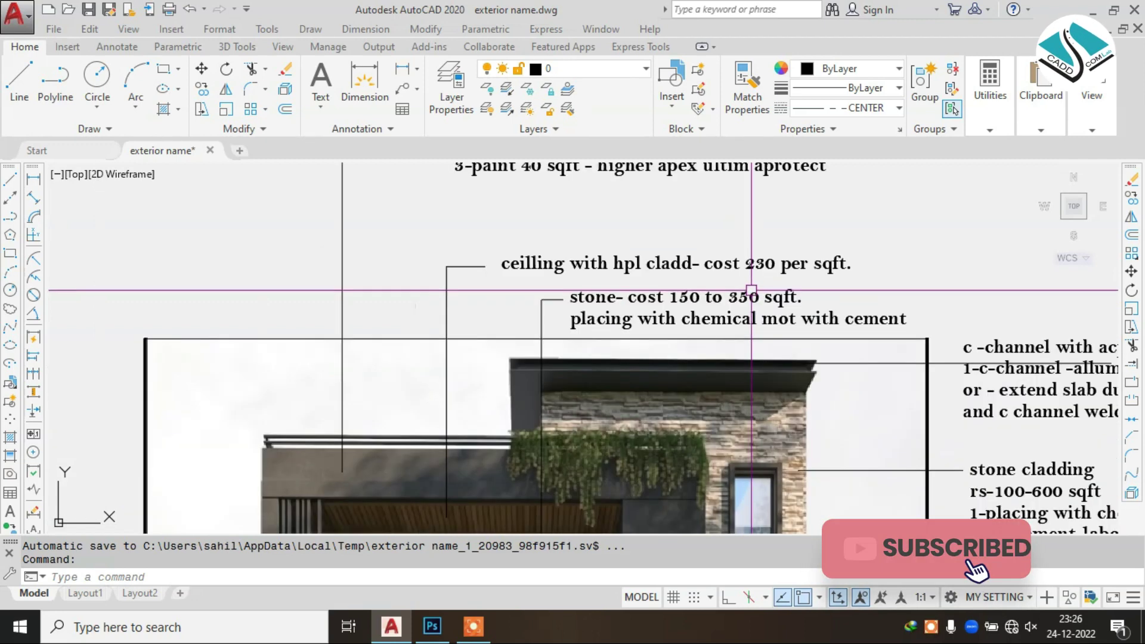
scroll(697, 359, up, 3)
scroll(715, 382, up, 2)
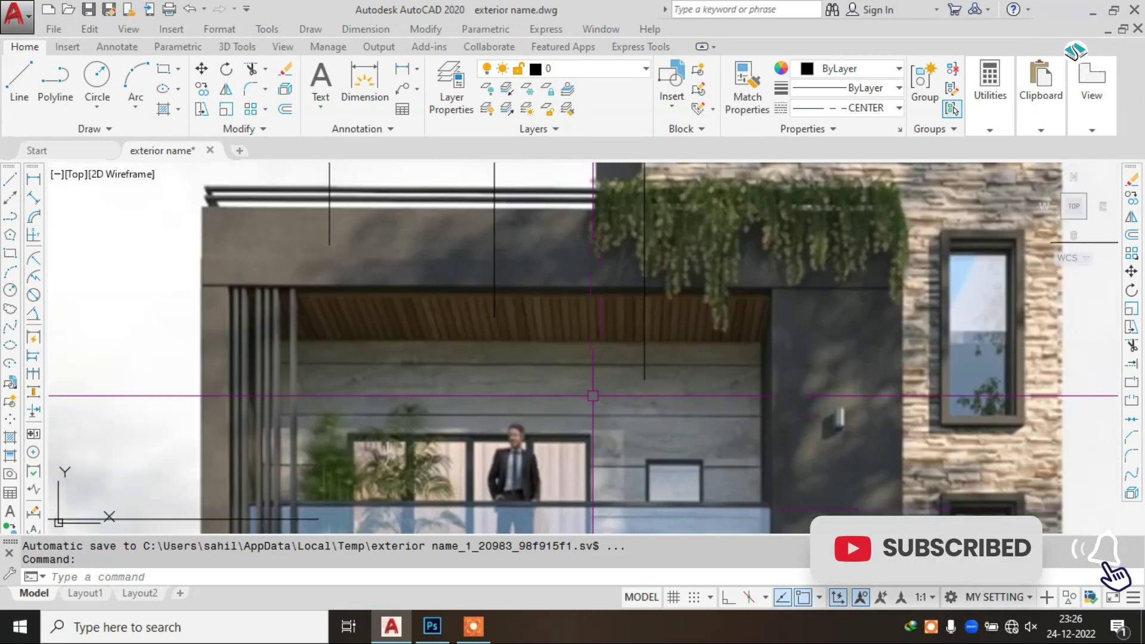
scroll(738, 399, down, 1)
scroll(738, 400, down, 2)
scroll(698, 256, up, 2)
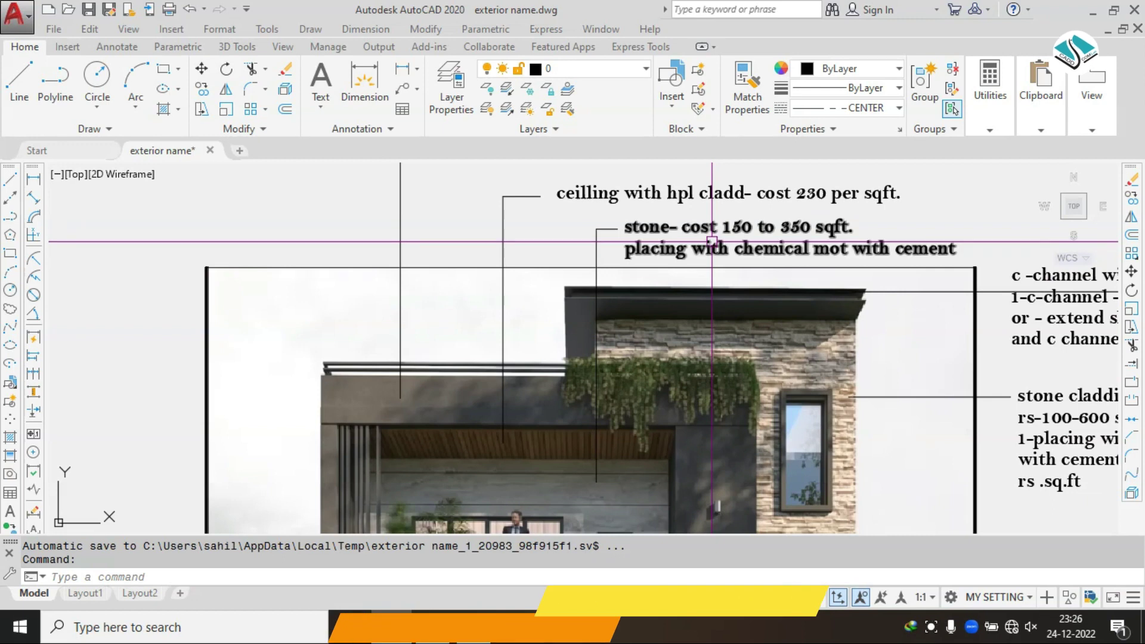
middle_drag(698, 253, 649, 264)
scroll(655, 262, up, 2)
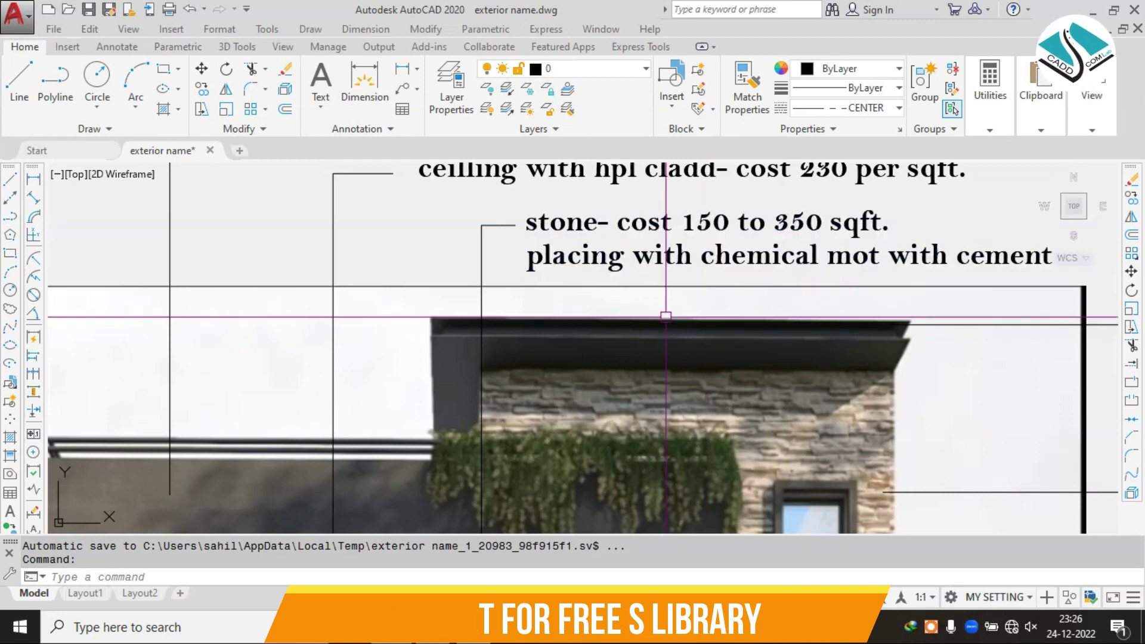
middle_drag(644, 307, 621, 302)
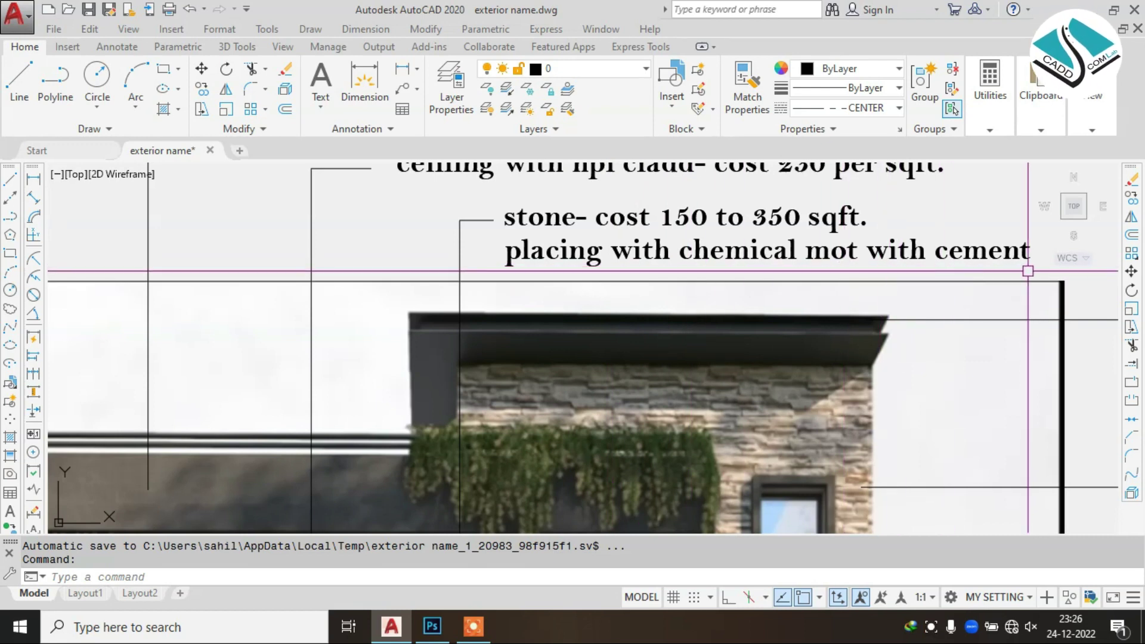
scroll(683, 223, down, 2)
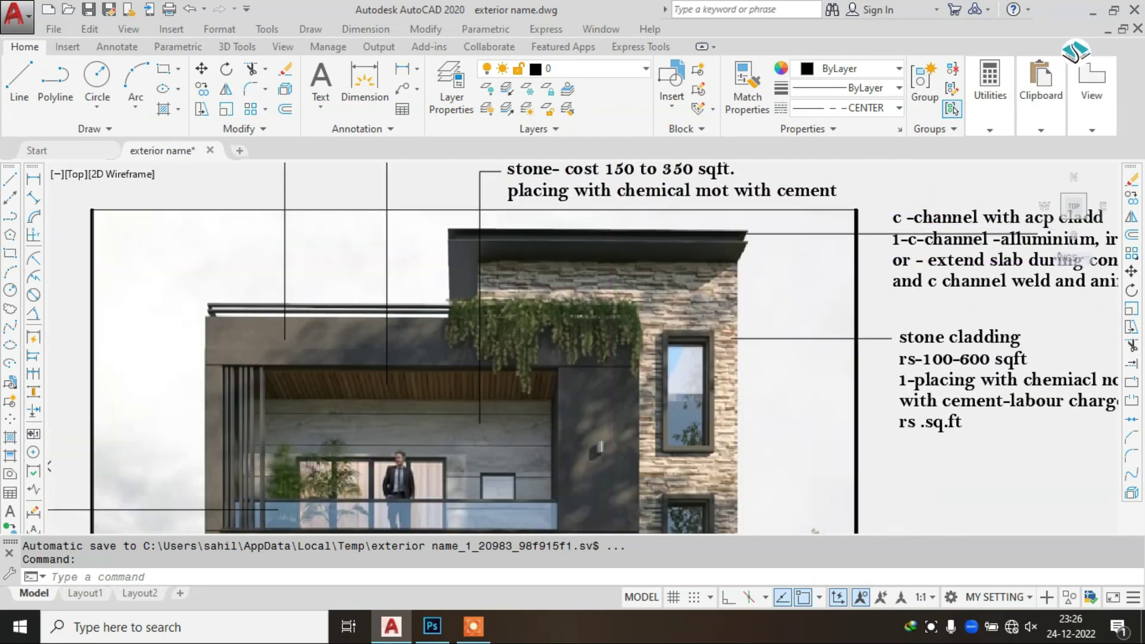
mouse_move(897, 317)
middle_down()
mouse_move(832, 266)
mouse_move(667, 264)
middle_up()
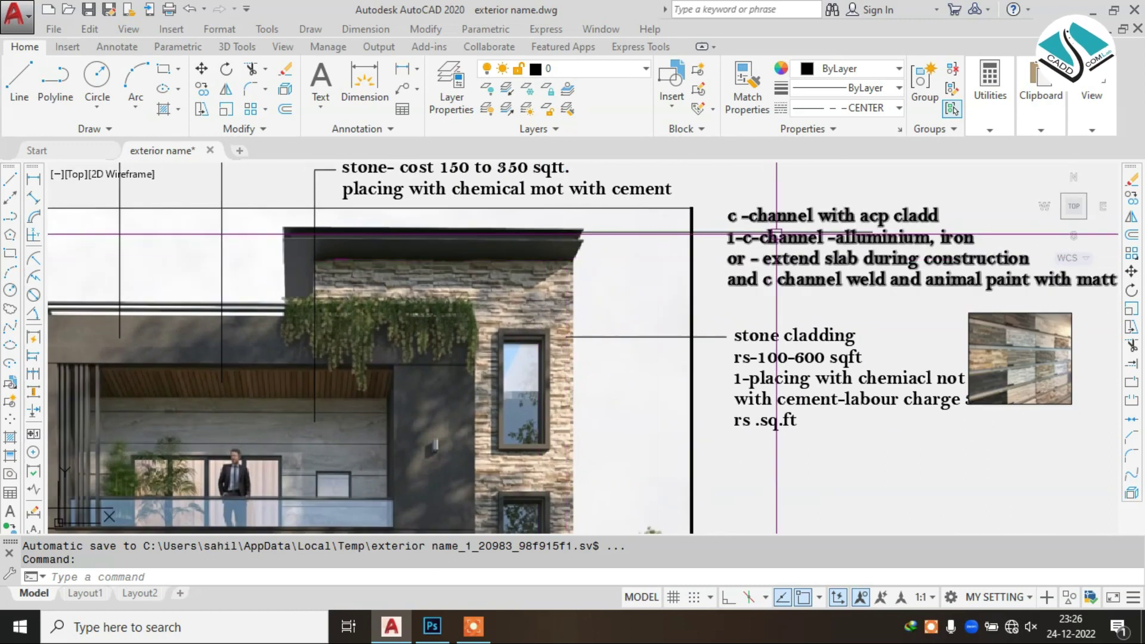
scroll(143, 243, up, 2)
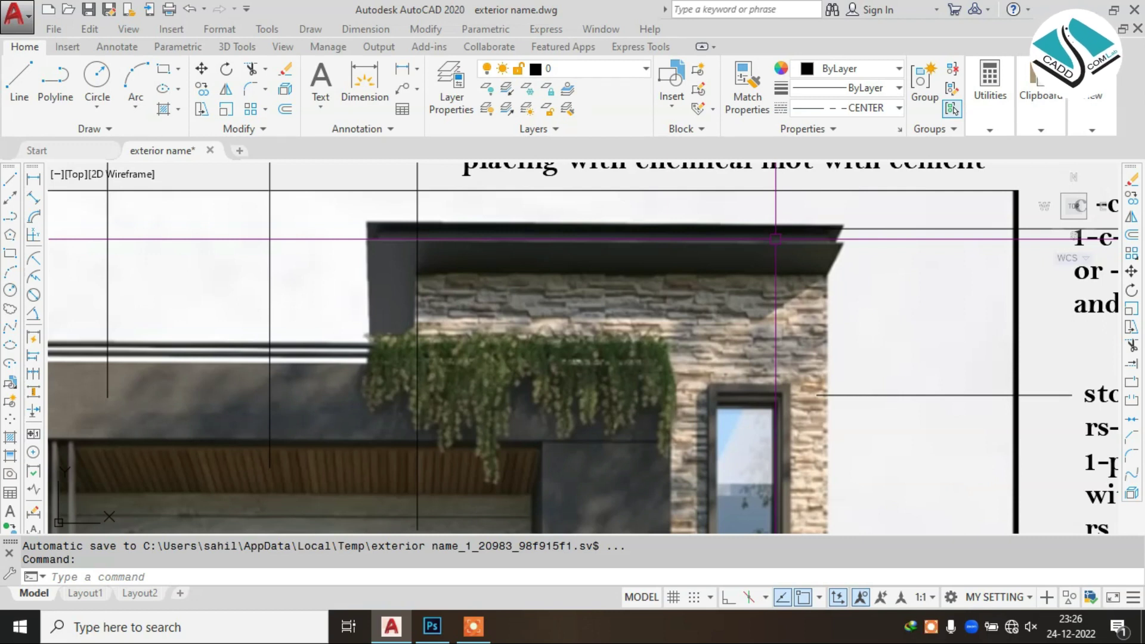
middle_drag(775, 238, 376, 280)
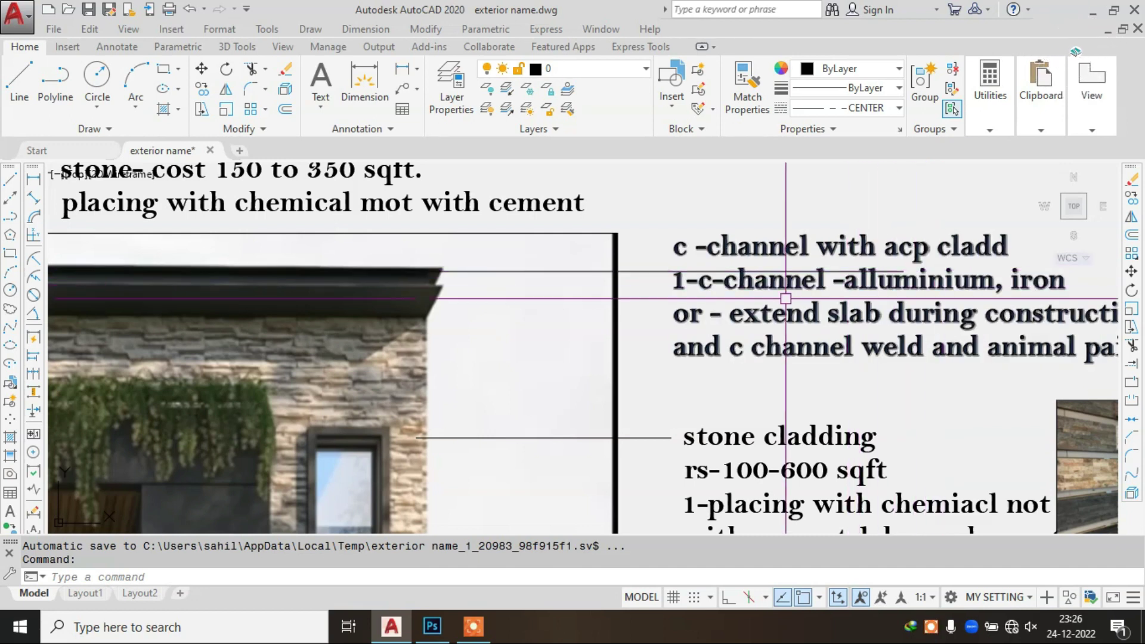
middle_drag(754, 304, 702, 274)
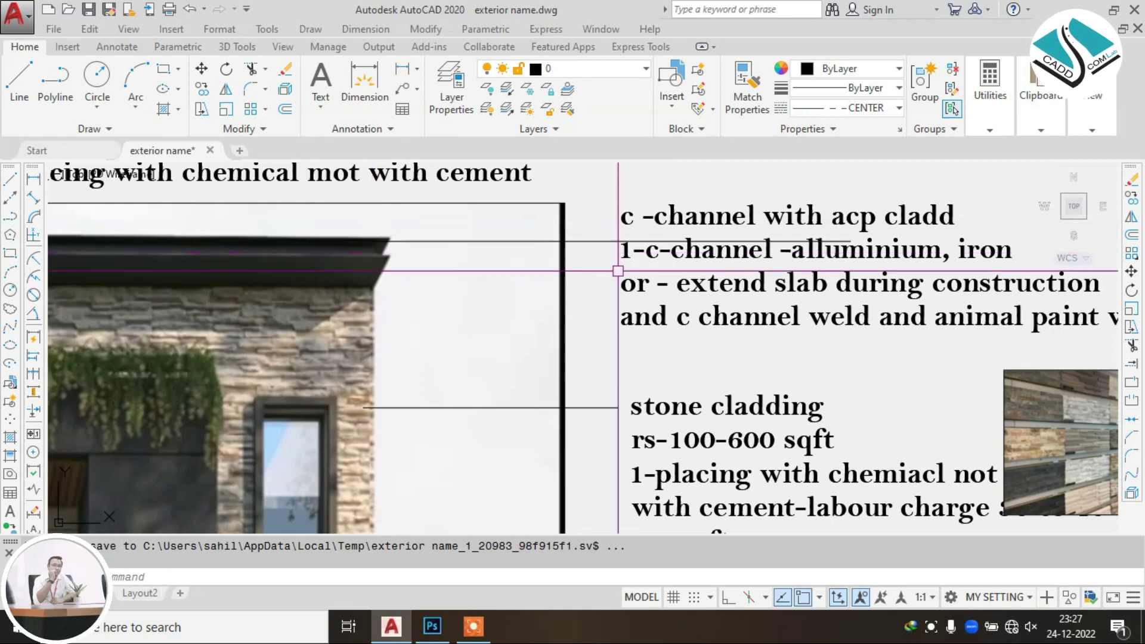
middle_drag(971, 300, 853, 276)
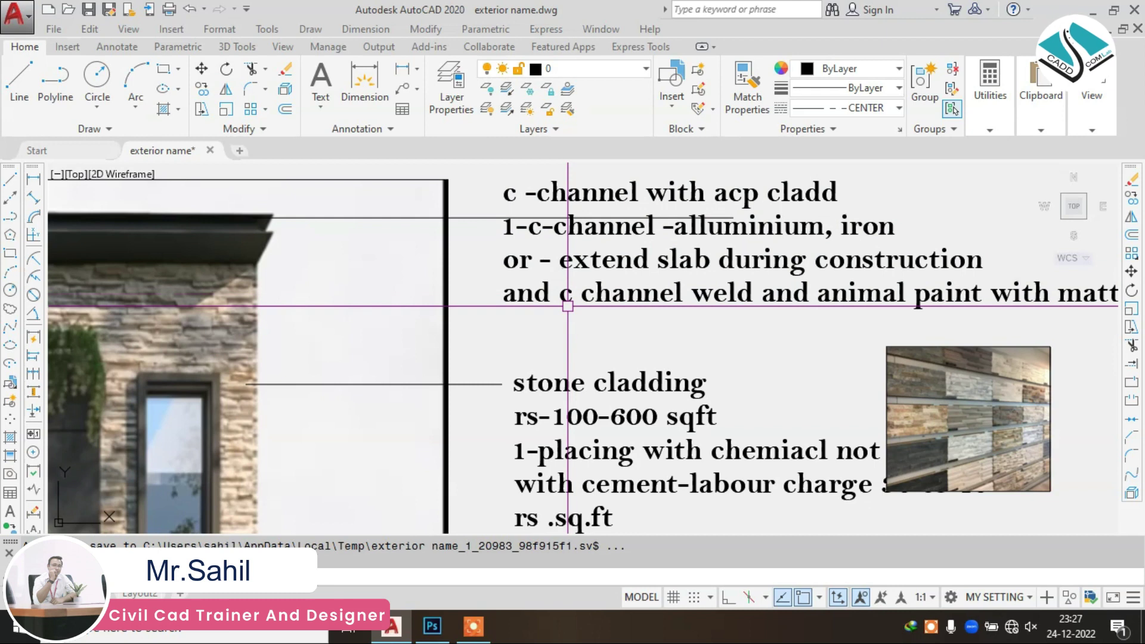
middle_drag(795, 321, 736, 325)
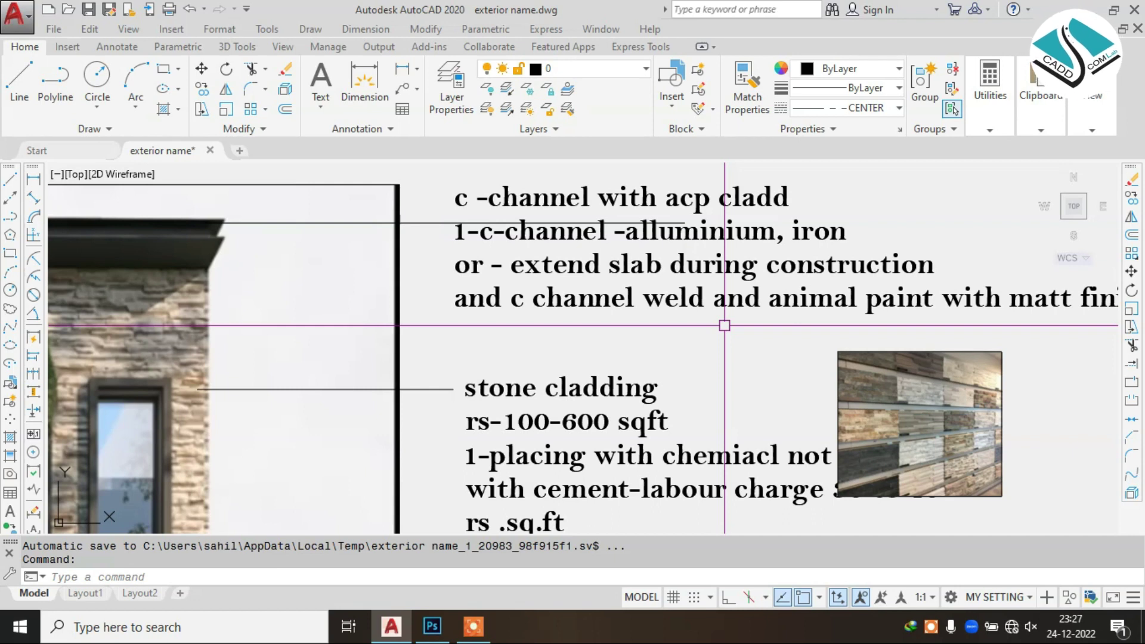
scroll(685, 310, down, 2)
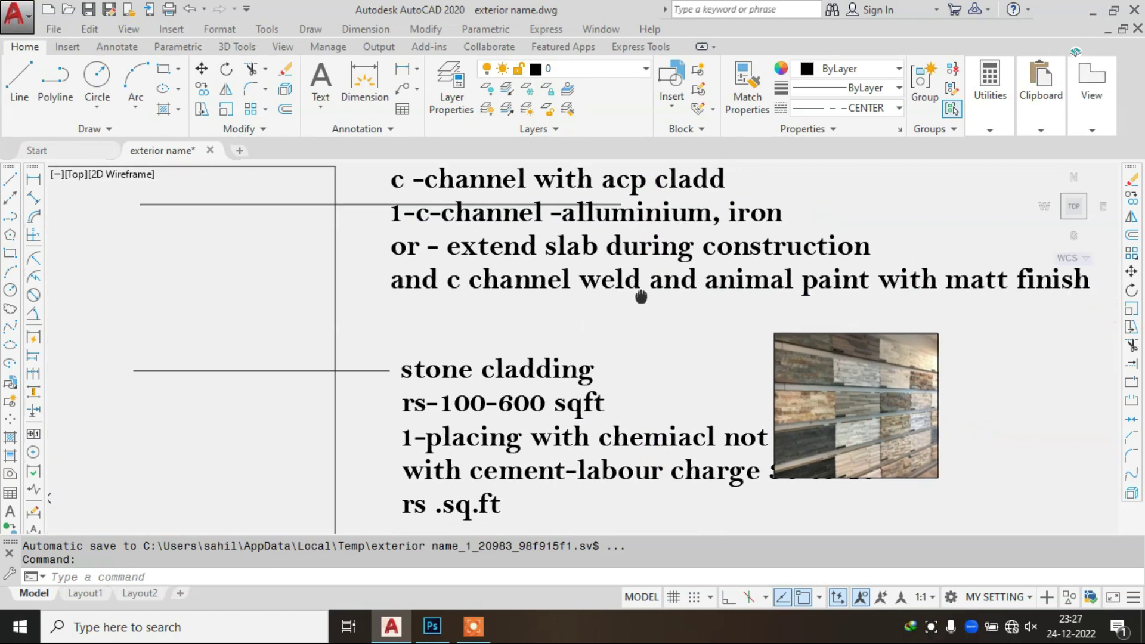
scroll(672, 284, up, 2)
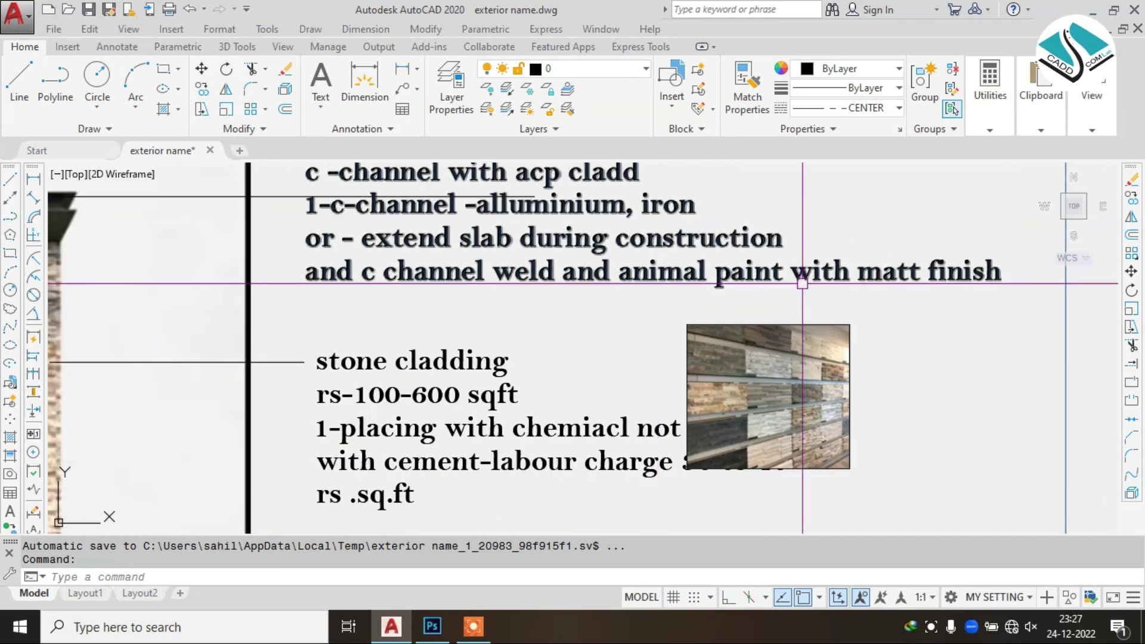
scroll(1000, 282, down, 1)
scroll(471, 244, up, 1)
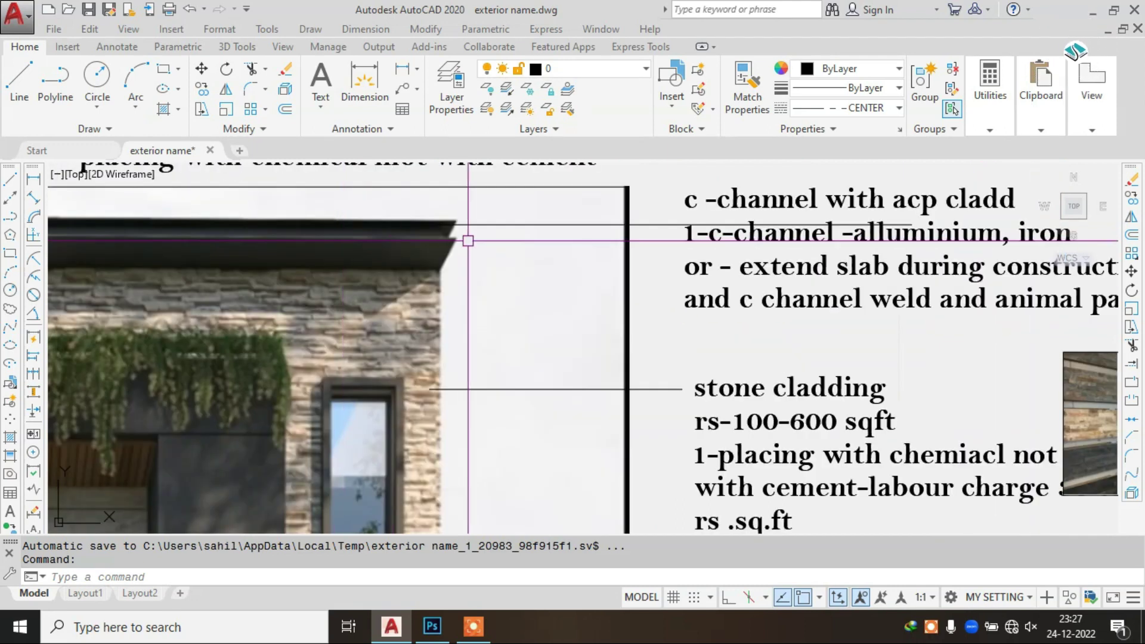
scroll(455, 244, down, 2)
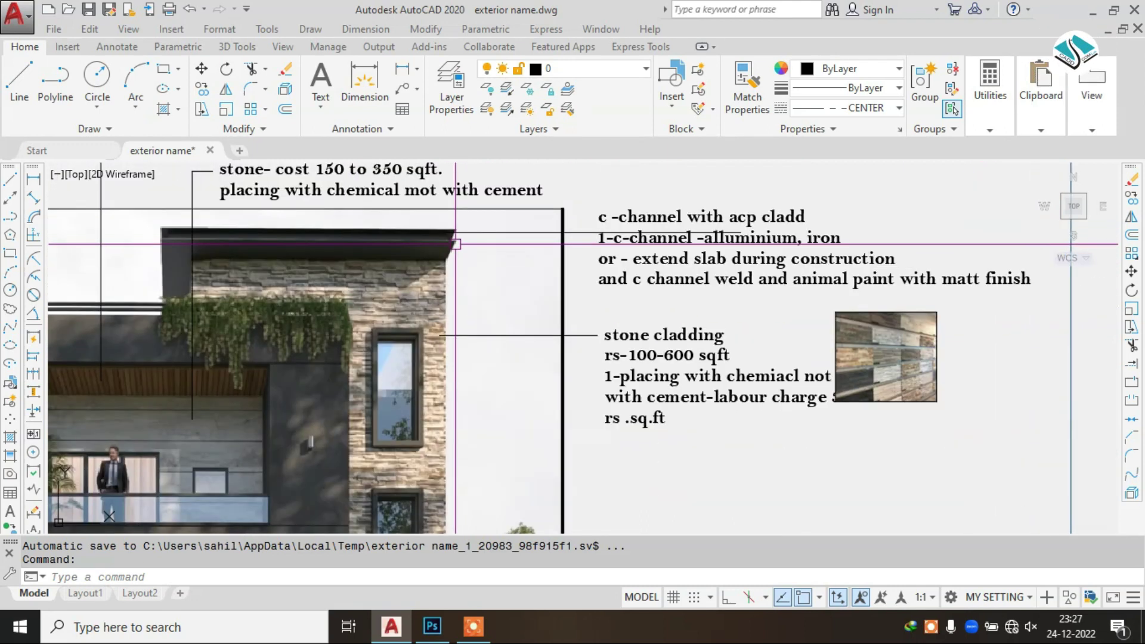
scroll(448, 357, up, 2)
- Center the view on the stone cladding note and select the stone sample image
scroll(567, 337, down, 1)
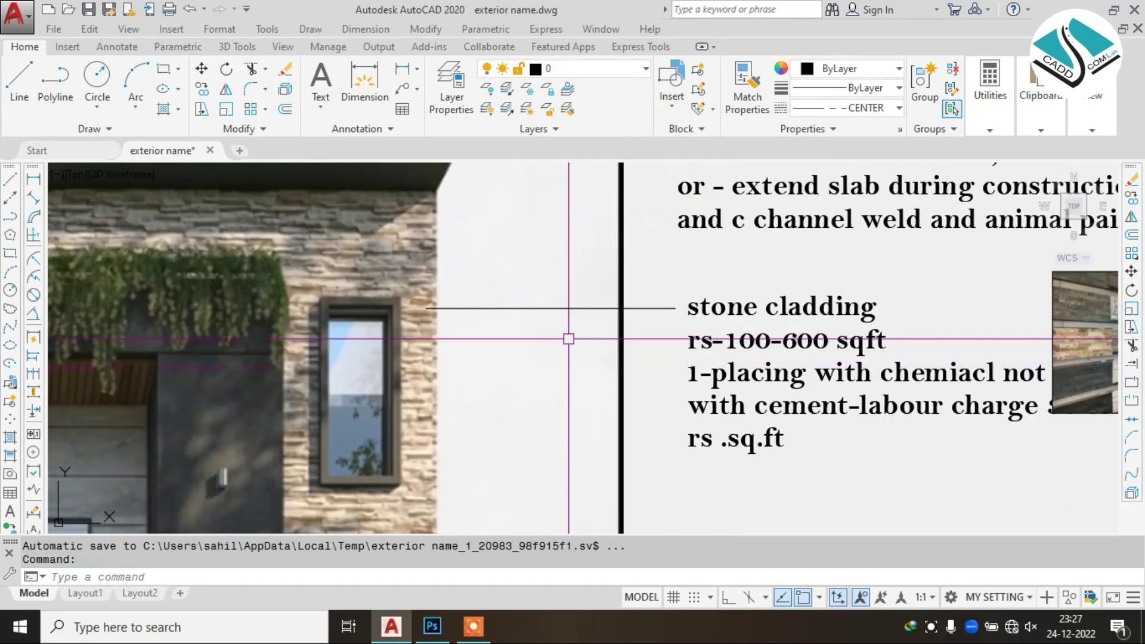
middle_drag(567, 337, 509, 305)
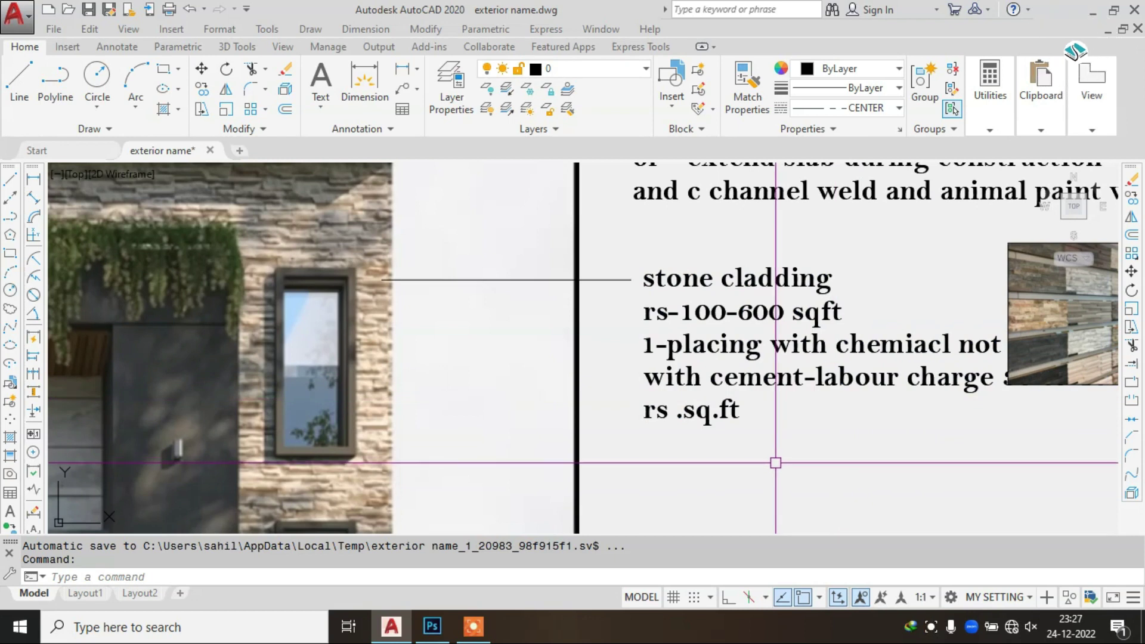
scroll(775, 462, down, 2)
scroll(983, 471, up, 2)
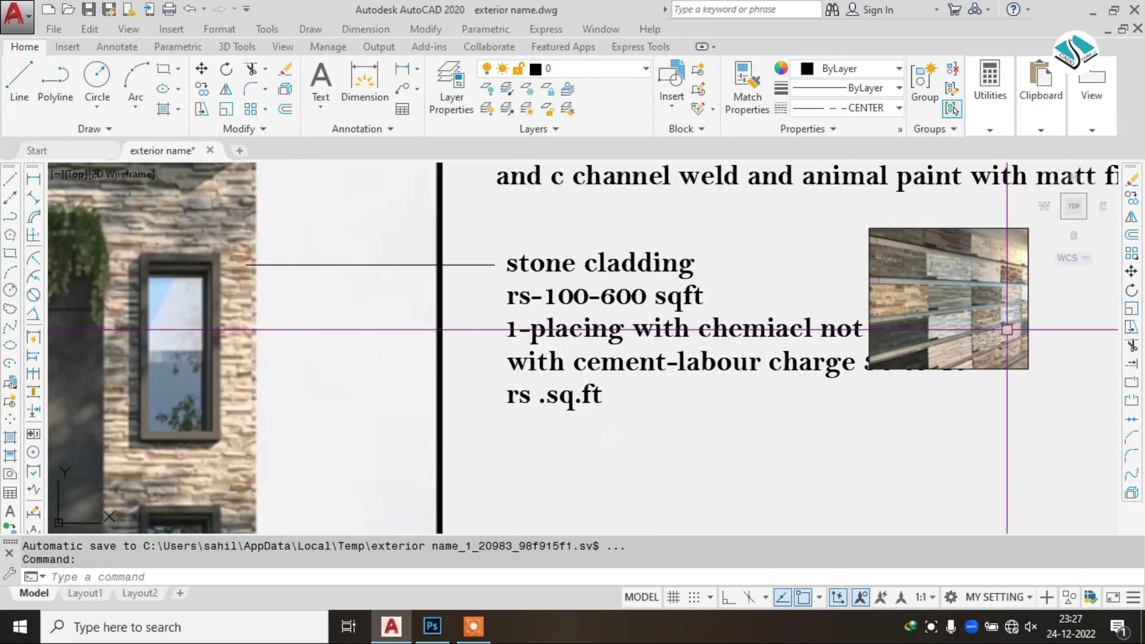
click(1026, 304)
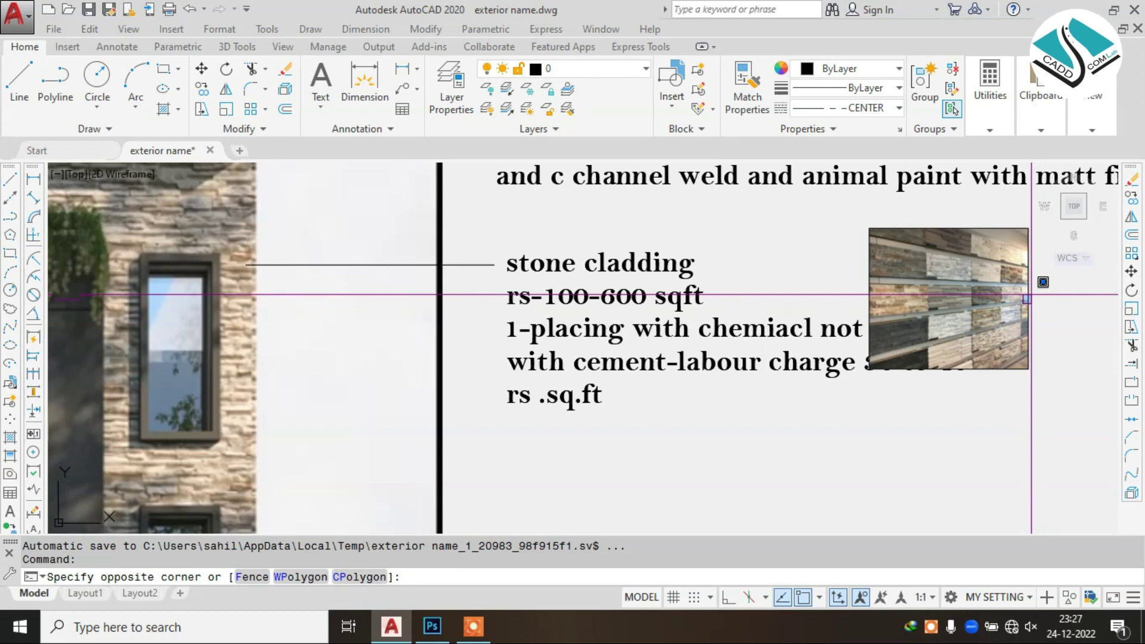
key(Escape)
click(1029, 295)
- Move the stone image right with M to reveal the 'labour charge 30 to 40 rs.sq.ft' note
text(m)
key(Return)
click(1029, 294)
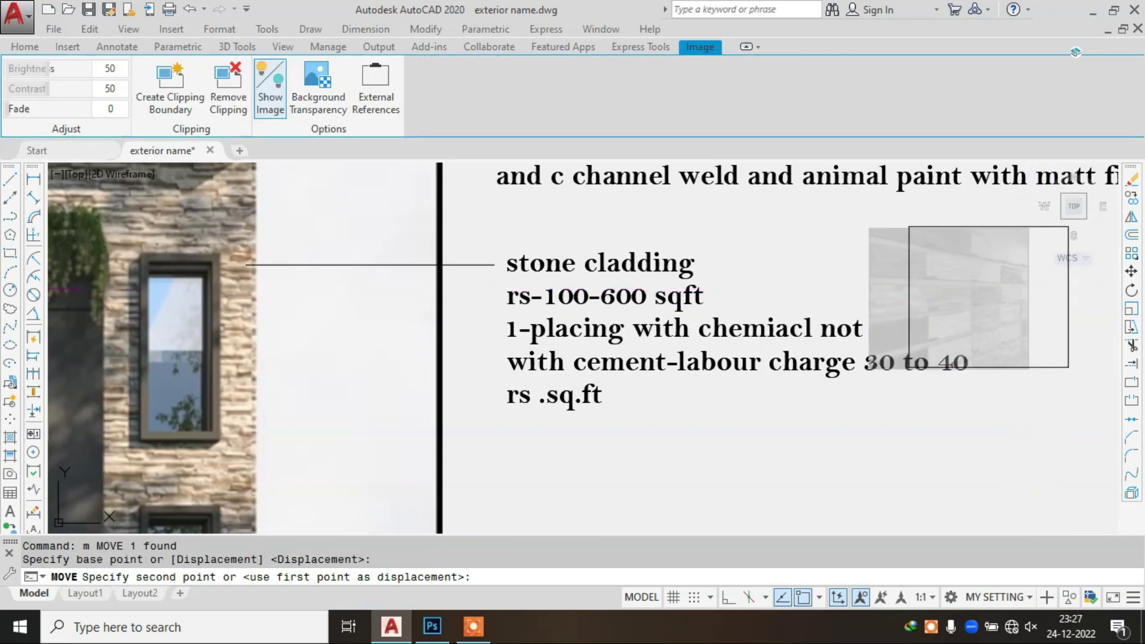
click(1068, 292)
click(1049, 286)
text(m)
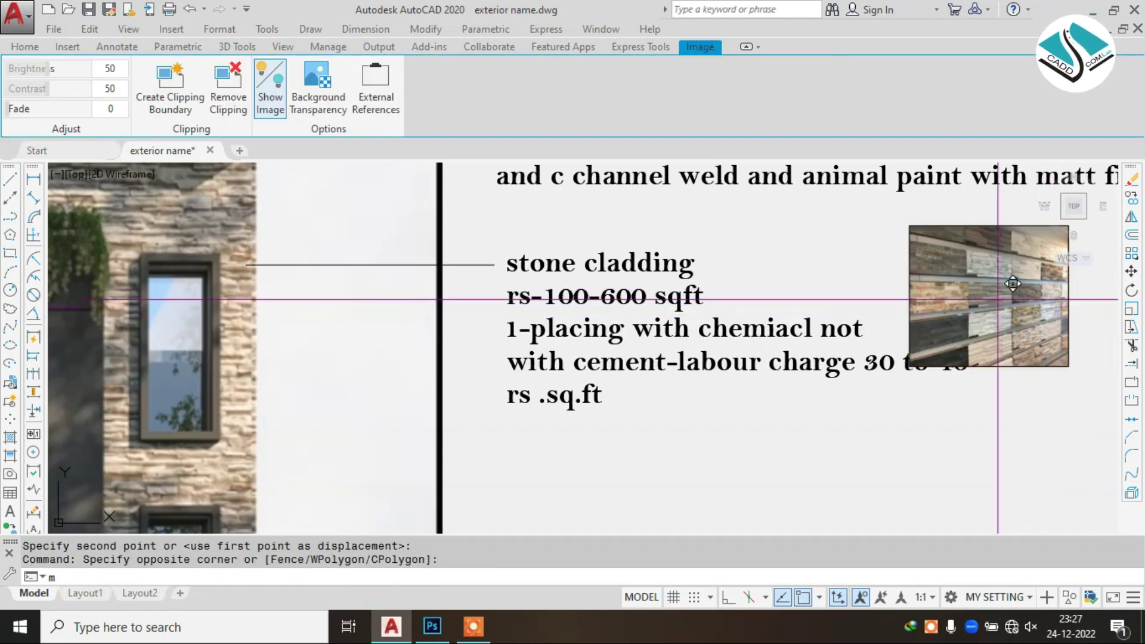
key(Return)
click(1014, 284)
middle_drag(1067, 289, 1014, 297)
key(Escape)
key(Escape)
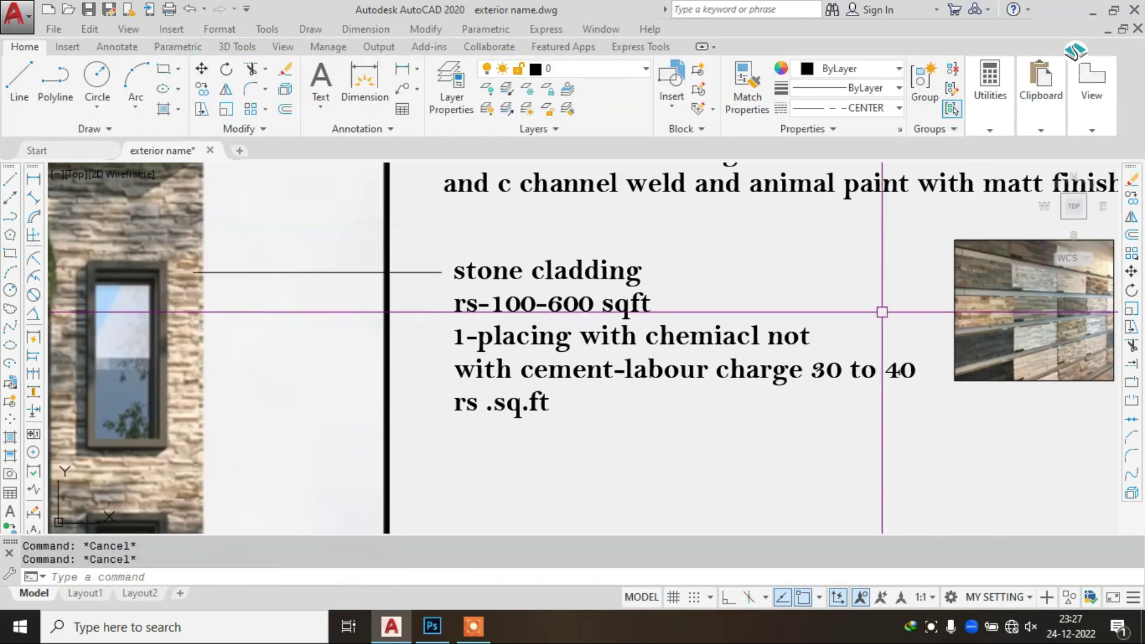
scroll(877, 305, down, 2)
scroll(834, 334, down, 3)
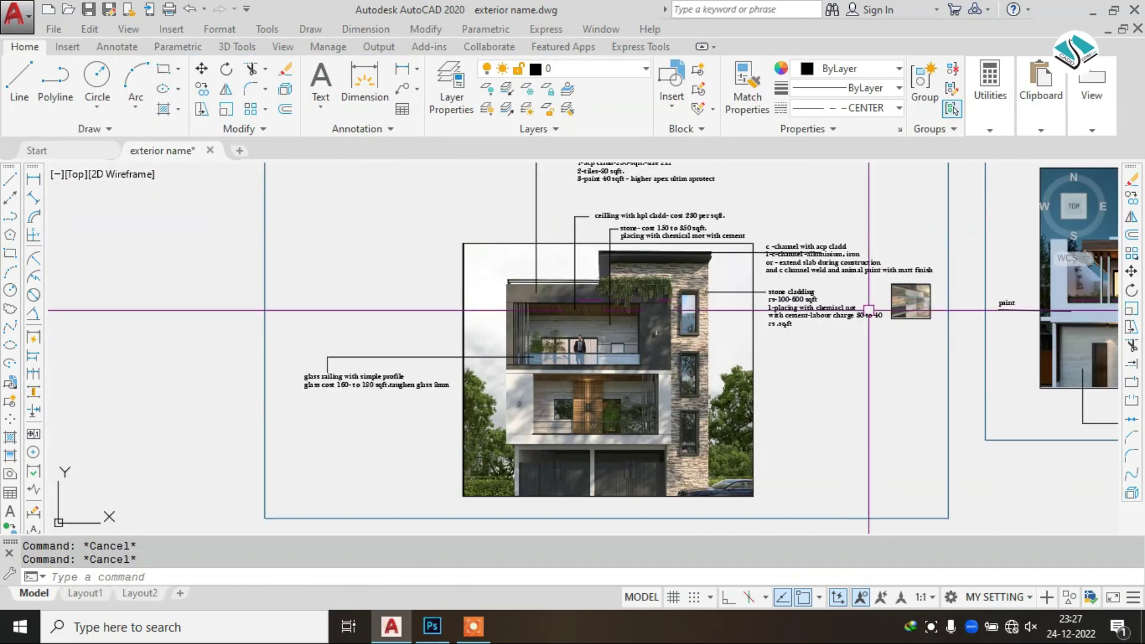
scroll(308, 407, up, 5)
scroll(366, 392, down, 2)
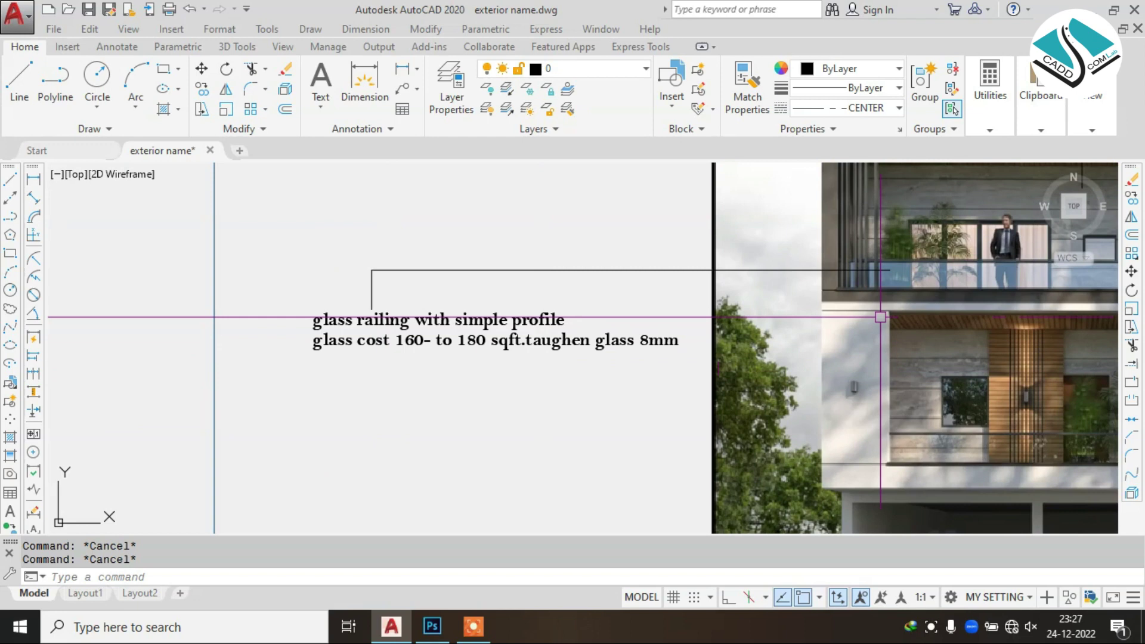
middle_drag(878, 320, 766, 347)
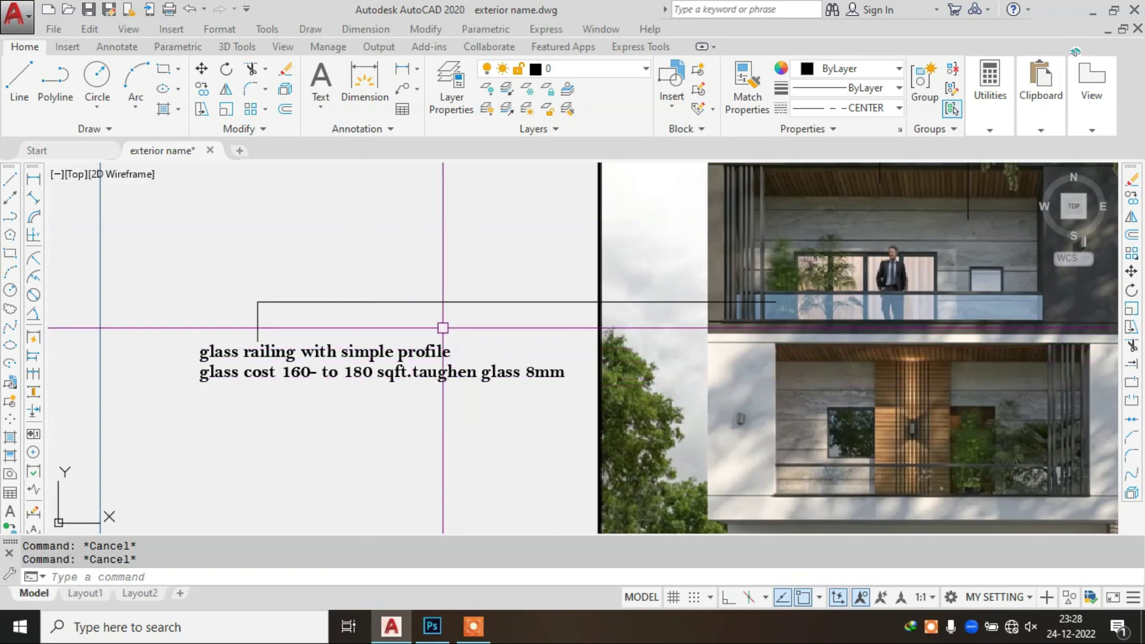
scroll(447, 381, down, 5)
scroll(754, 285, up, 6)
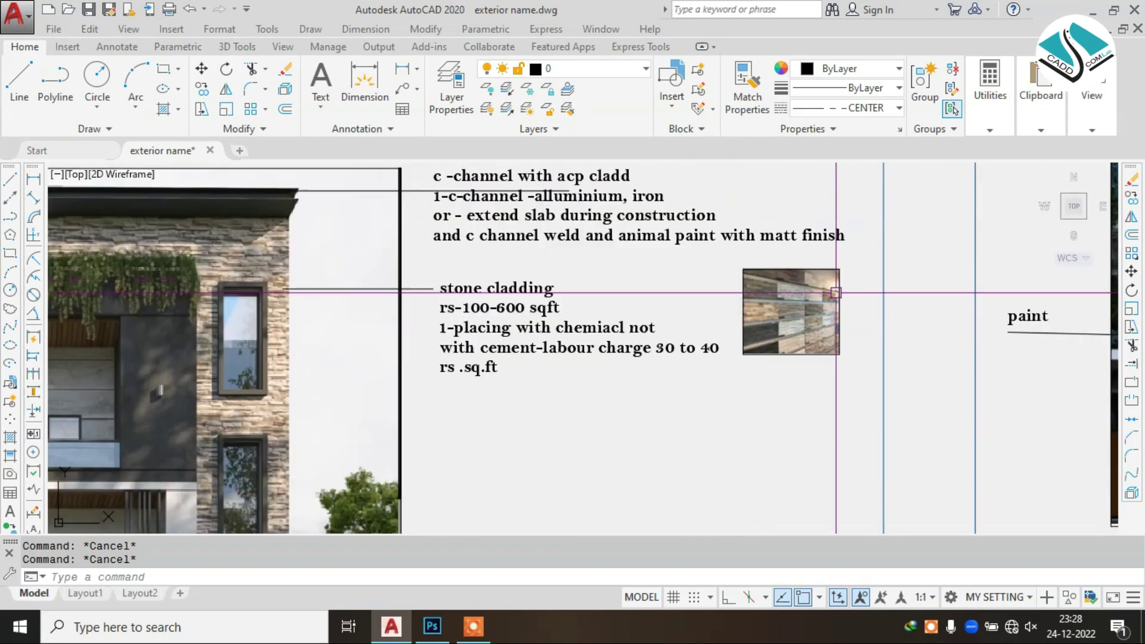
scroll(775, 286, up, 3)
scroll(783, 289, up, 3)
scroll(783, 289, down, 5)
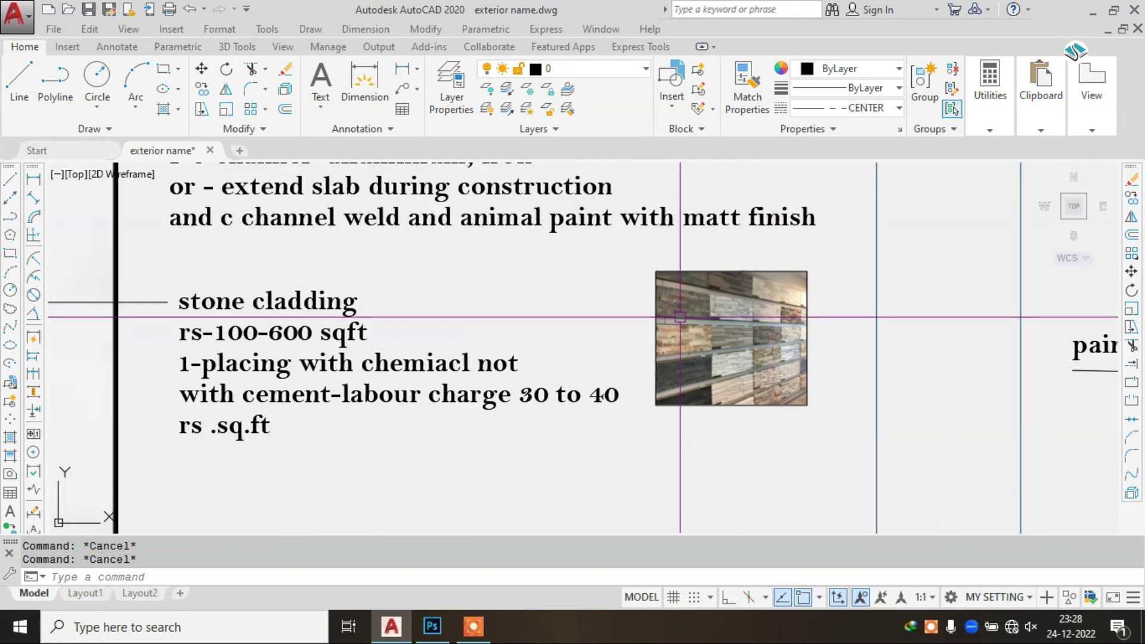
scroll(270, 295, up, 3)
scroll(270, 294, down, 2)
scroll(668, 295, down, 3)
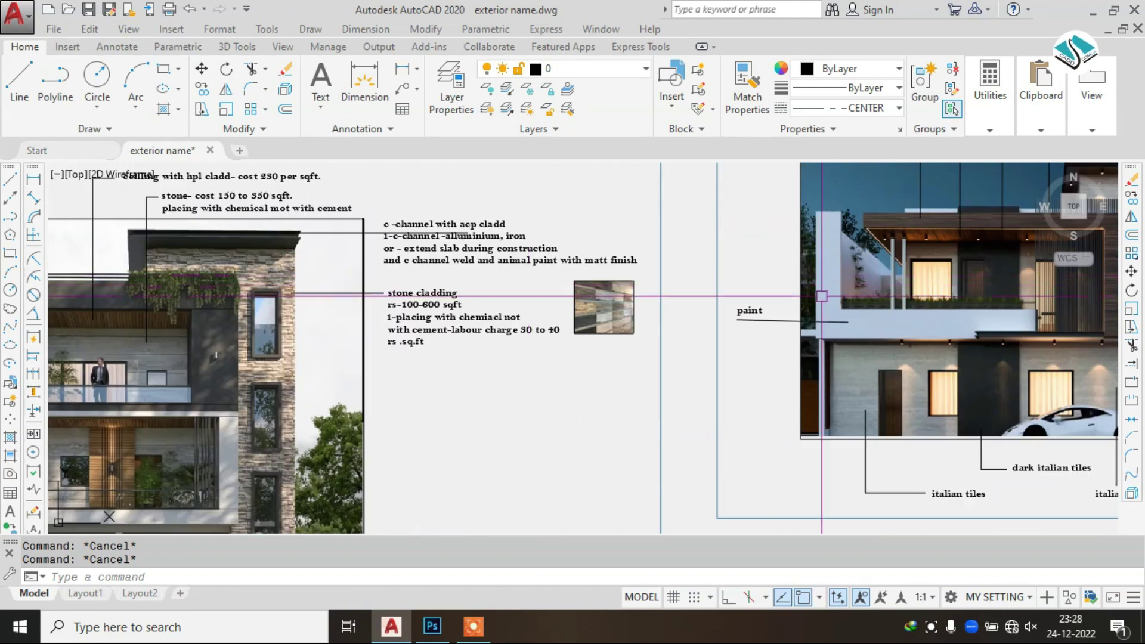
scroll(811, 233, up, 4)
scroll(608, 250, up, 2)
middle_drag(609, 249, 683, 307)
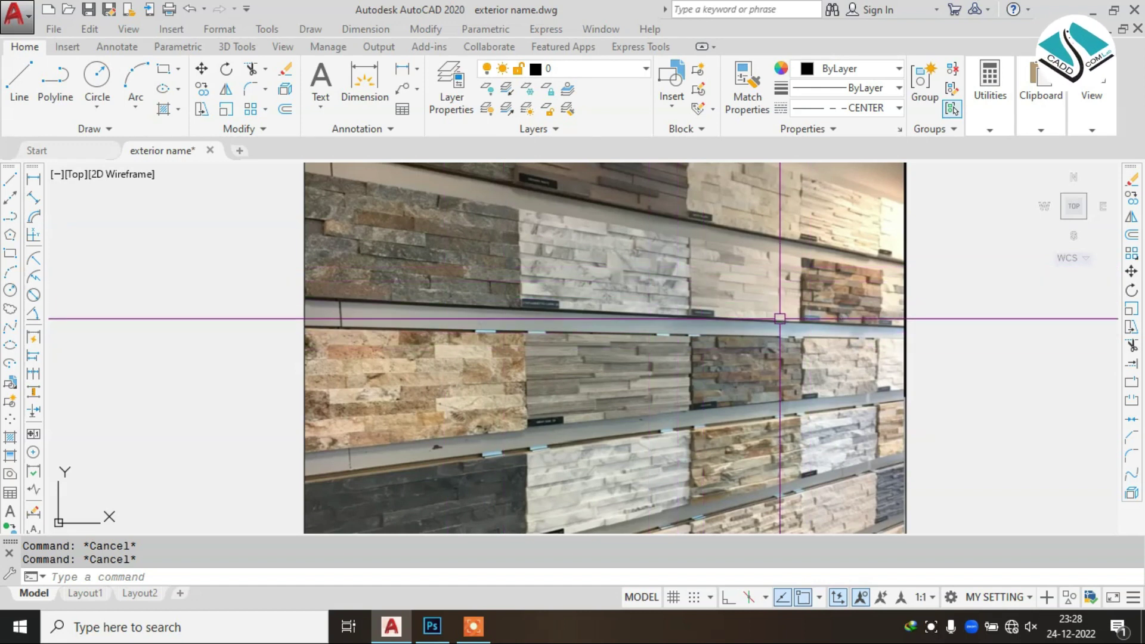
scroll(779, 319, down, 5)
scroll(779, 318, down, 4)
scroll(613, 244, up, 4)
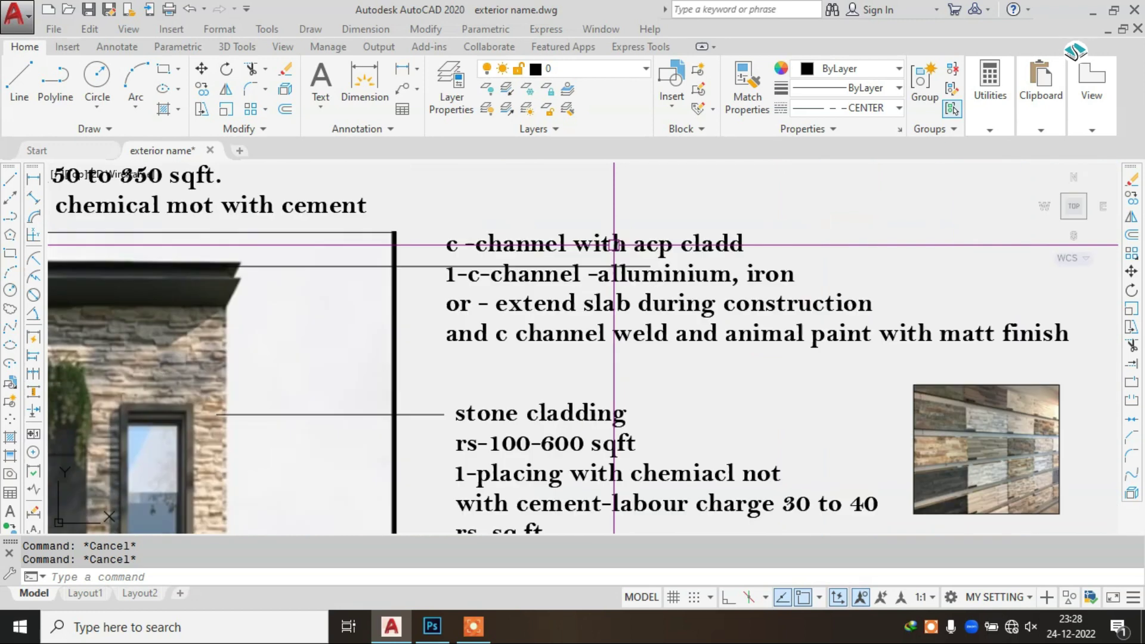
scroll(614, 245, down, 3)
scroll(882, 284, down, 5)
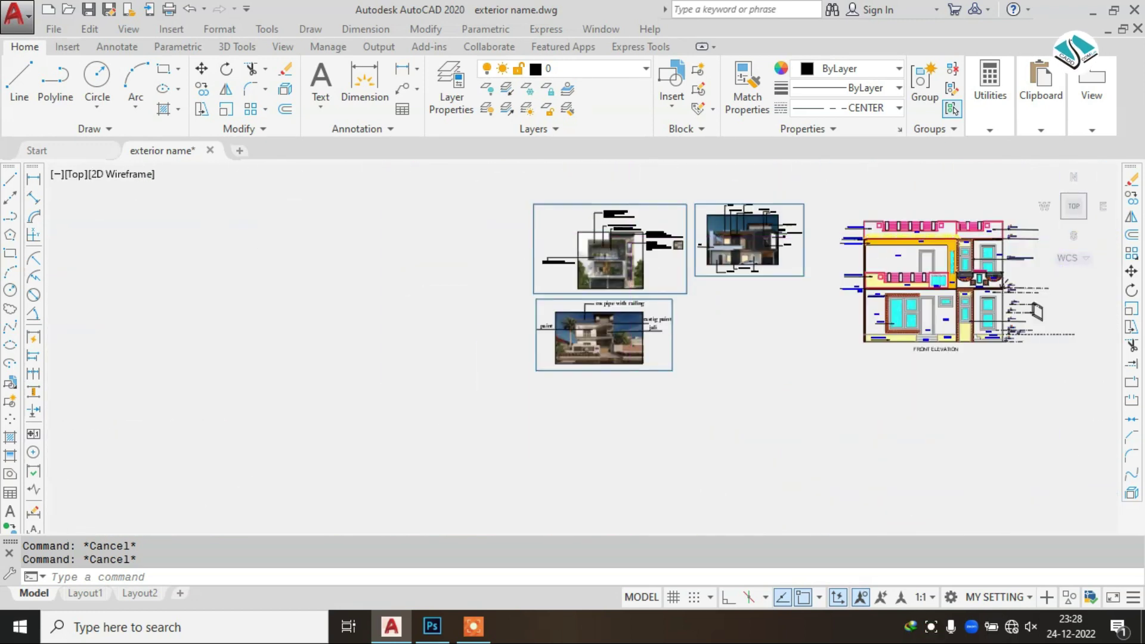
scroll(524, 238, up, 3)
scroll(525, 233, up, 3)
scroll(578, 262, up, 2)
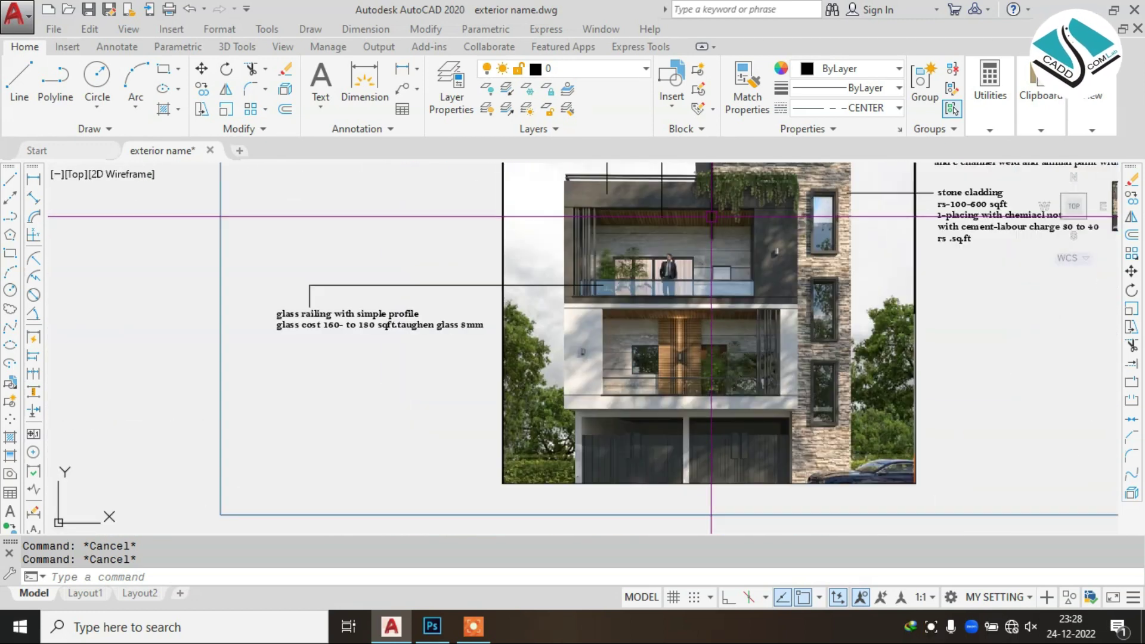
middle_drag(578, 261, 590, 273)
scroll(590, 273, up, 2)
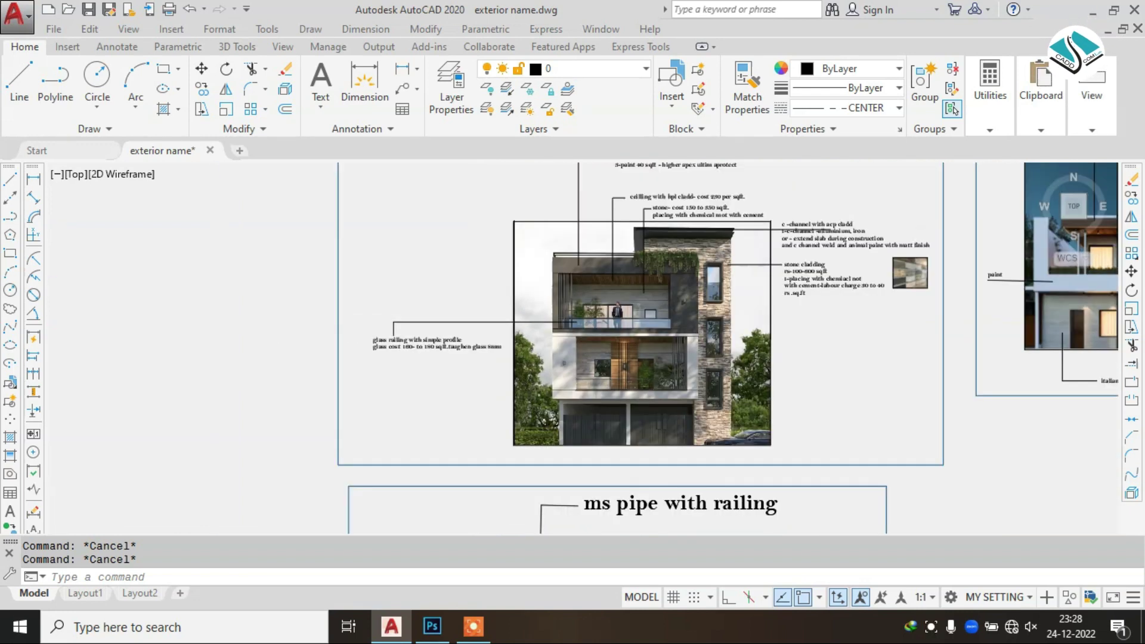
scroll(537, 325, down, 4)
mouse_move(536, 325)
middle_down()
mouse_move(893, 325)
mouse_move(769, 325)
middle_up()
scroll(535, 424, down, 2)
middle_drag(883, 357, 614, 357)
scroll(614, 358, down, 2)
scroll(596, 447, up, 6)
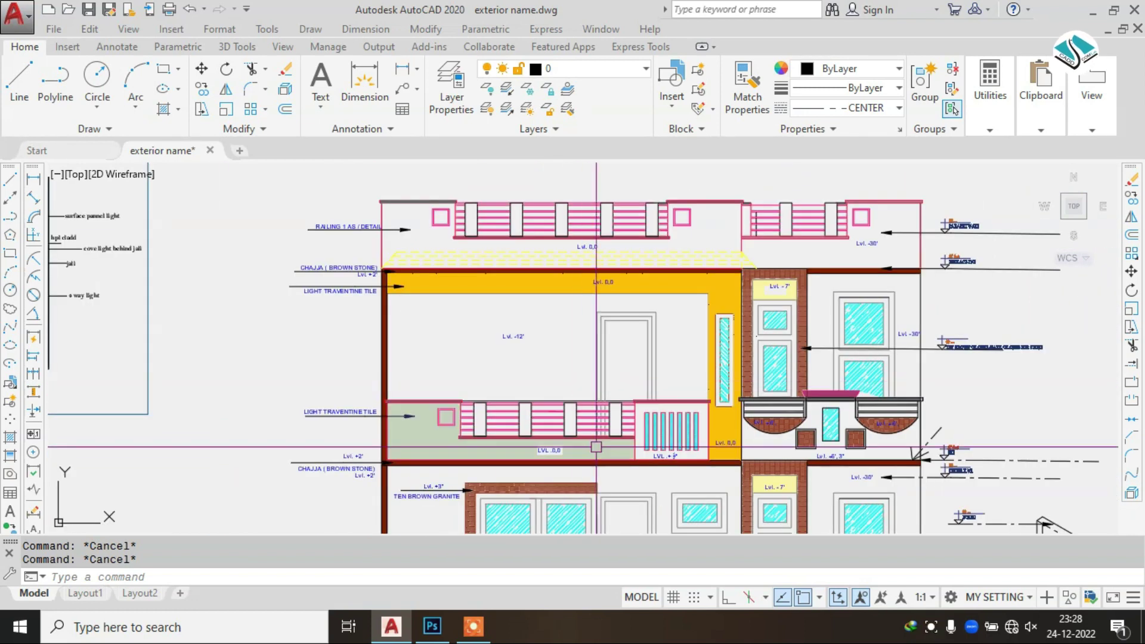
middle_drag(596, 446, 596, 412)
scroll(795, 235, down, 4)
scroll(794, 235, down, 1)
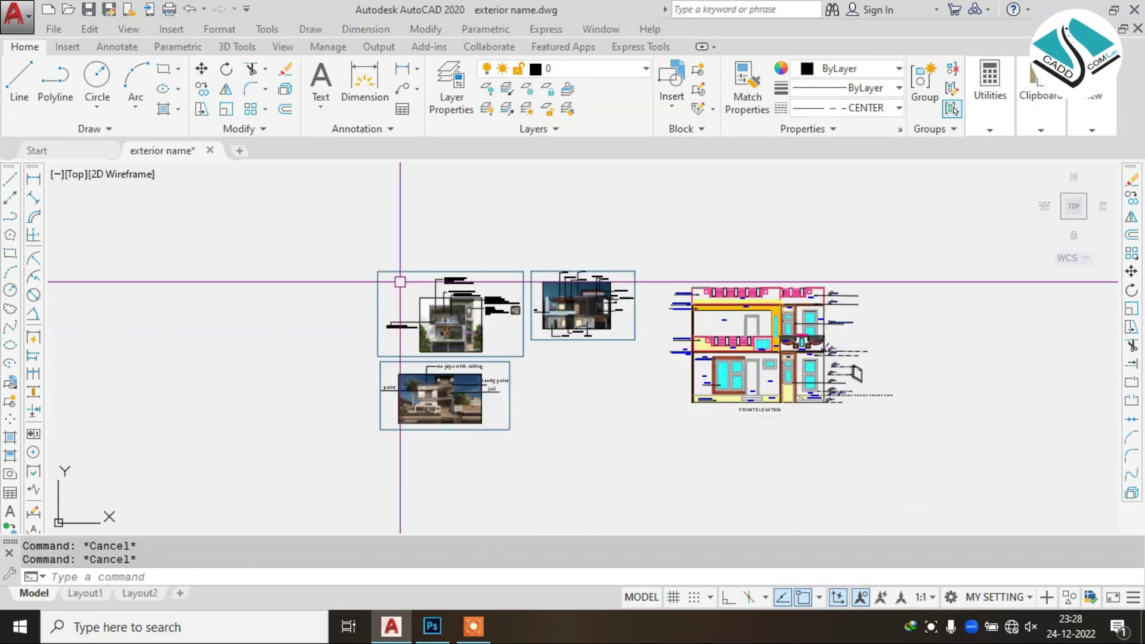
scroll(417, 327, up, 4)
scroll(418, 328, up, 5)
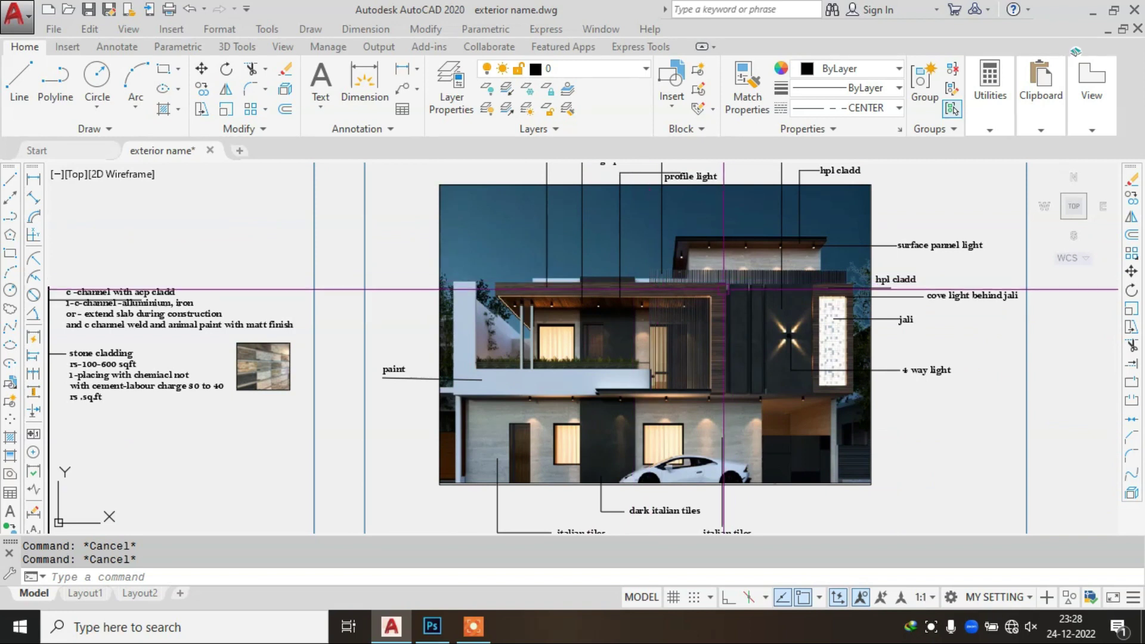
middle_drag(113, 286, 811, 304)
middle_drag(670, 306, 682, 232)
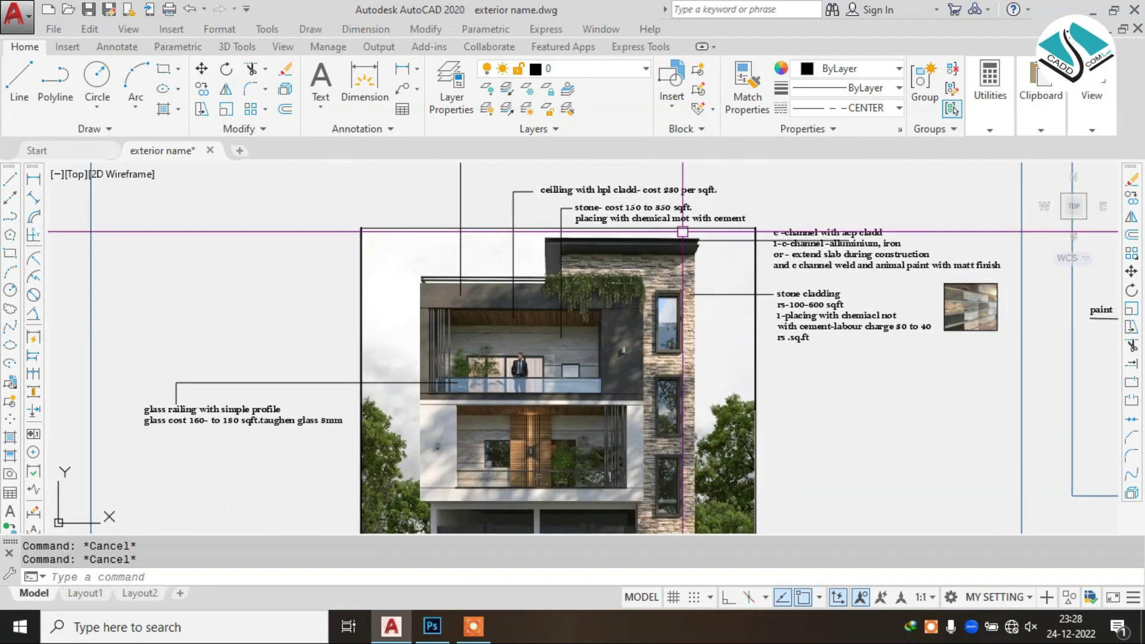